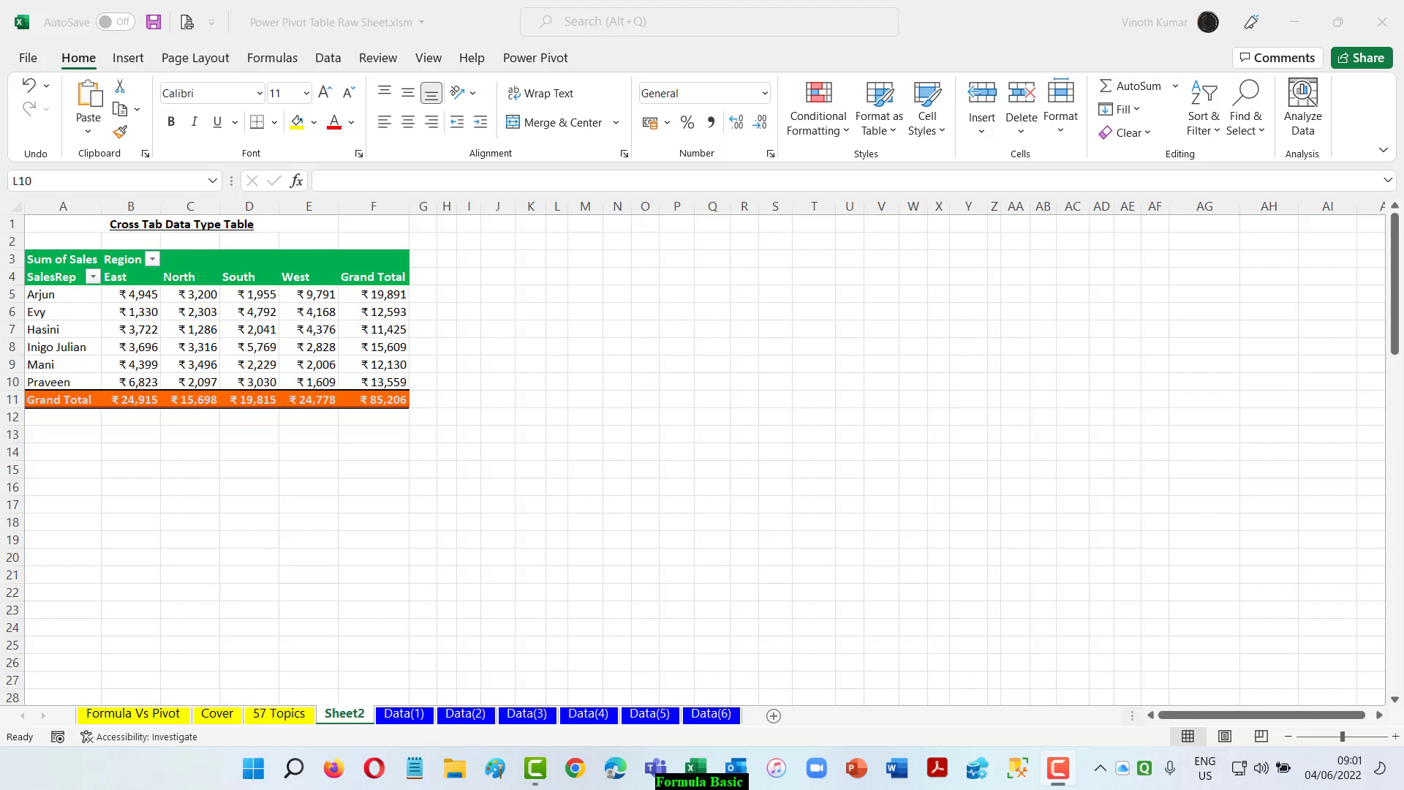
- Add a new worksheet and enter the headers Date in D3 and Sales in E3
{"action": "left_click", "coordinate": [277, 713]}
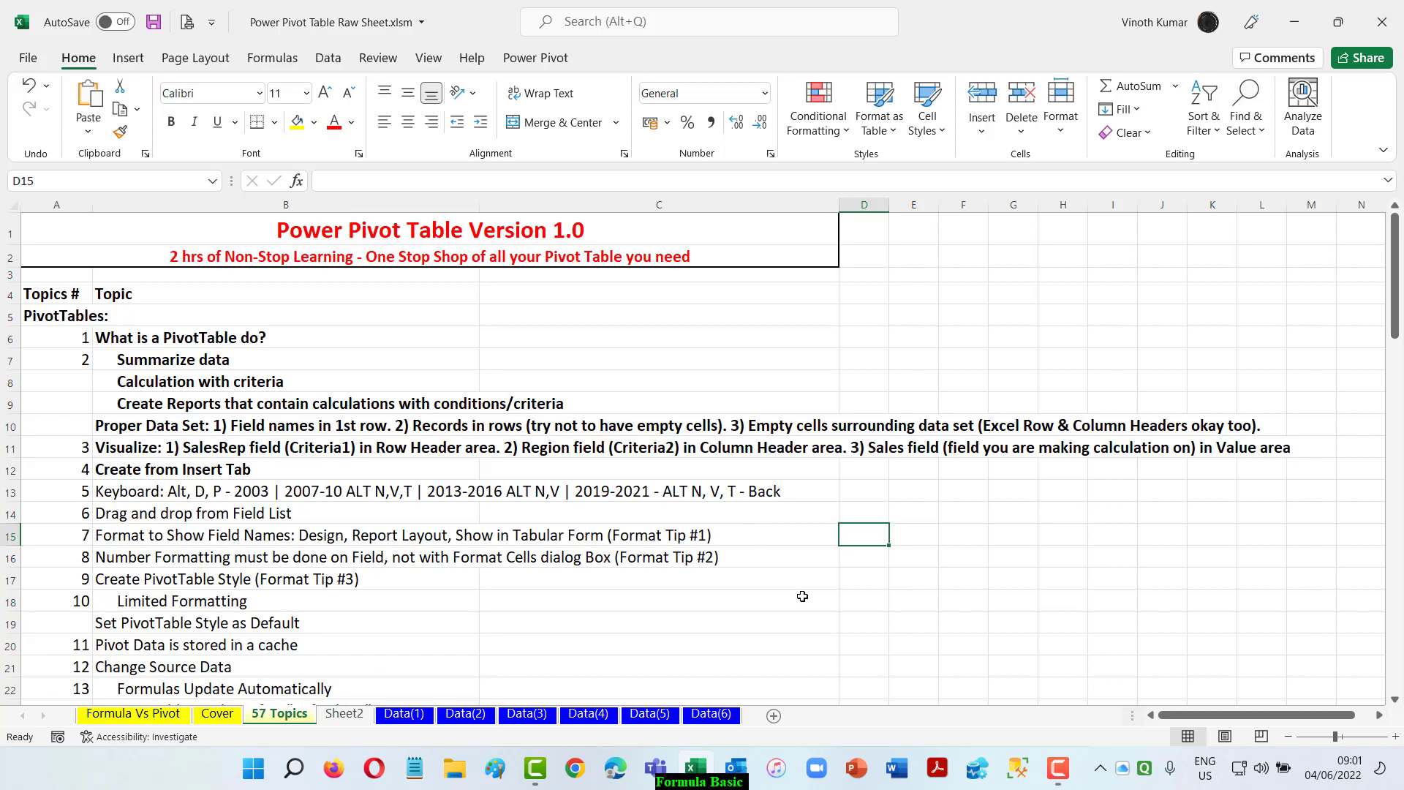
{"action": "left_click", "coordinate": [776, 720]}
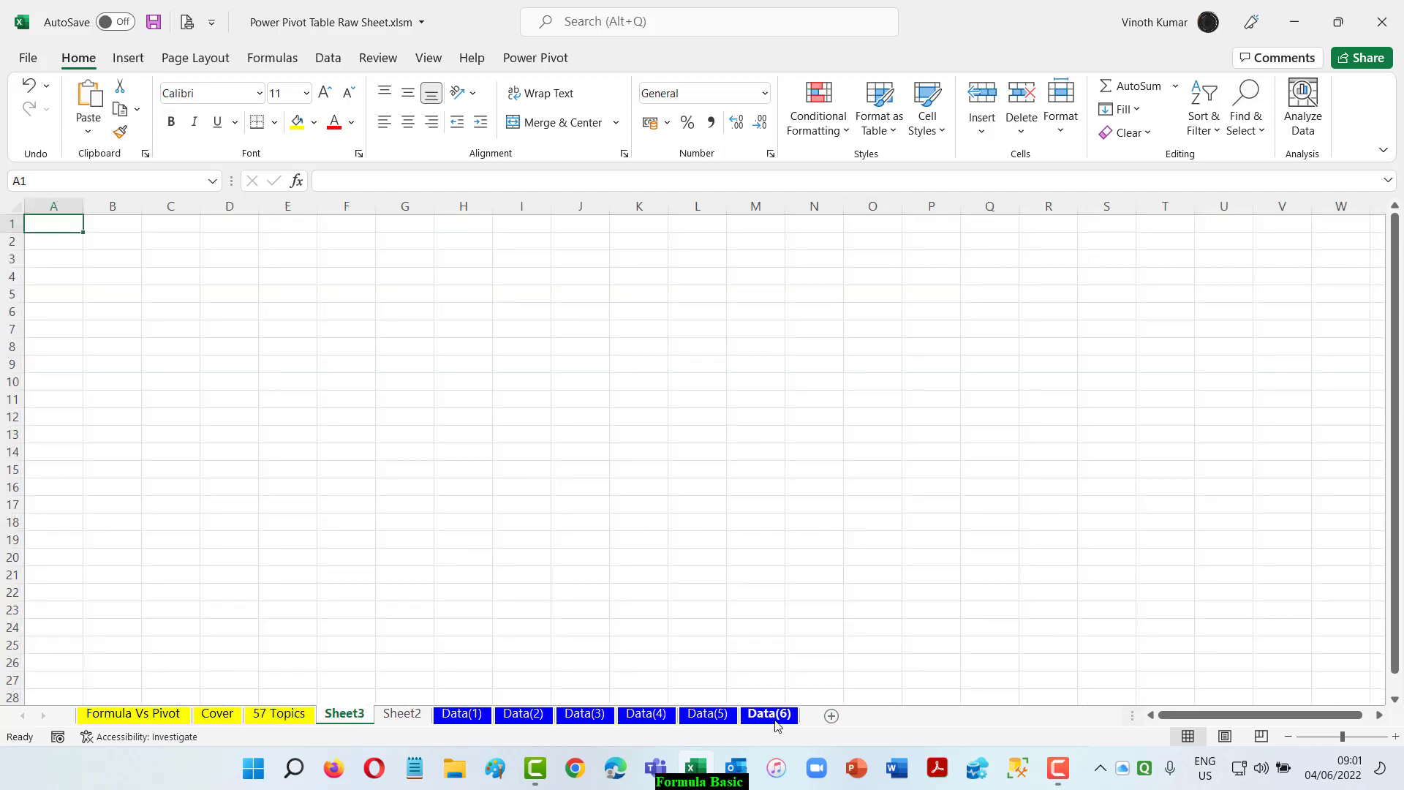
{"action": "left_click", "coordinate": [212, 261]}
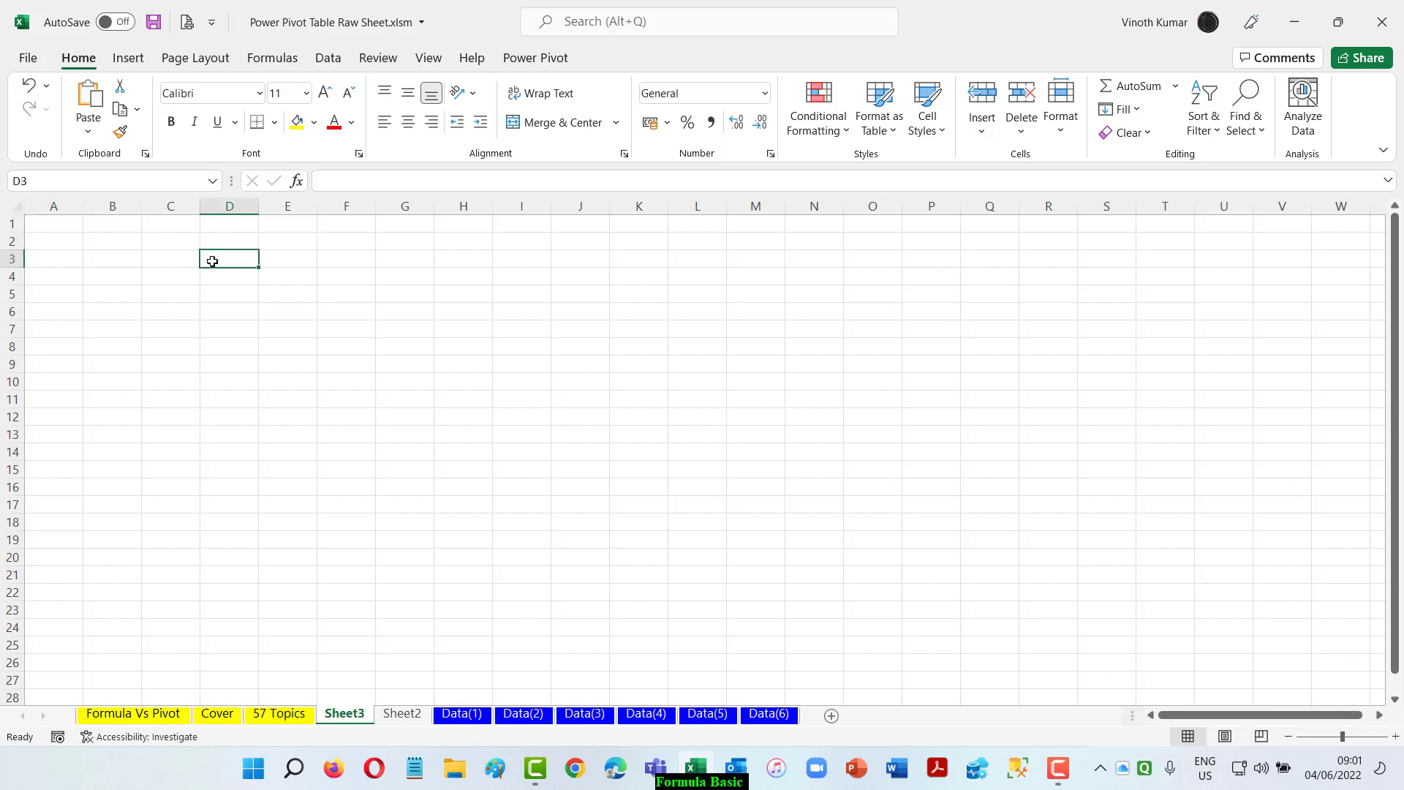
{"action": "type", "text": "Date"}
{"action": "key", "text": "Tab"}
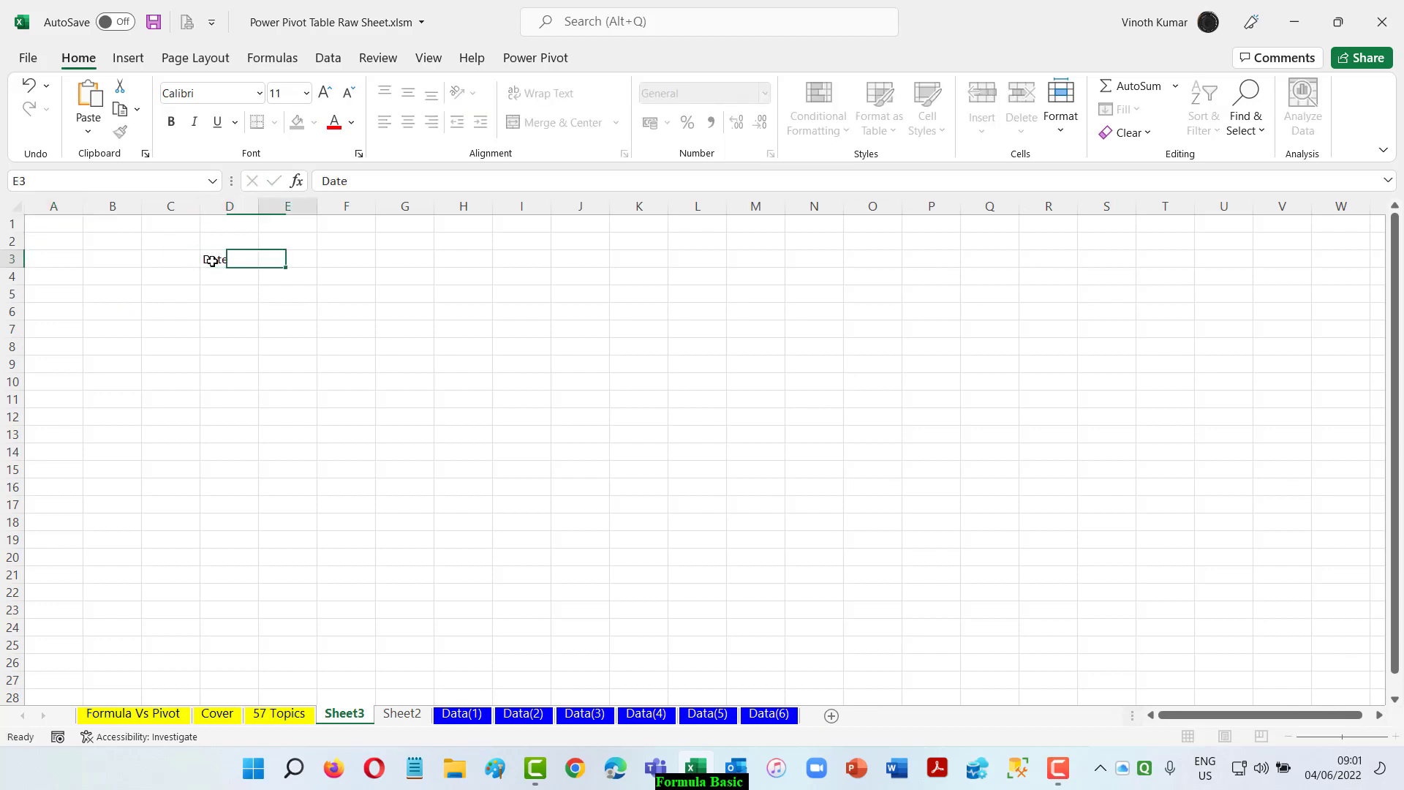
{"action": "type", "text": "Sales"}
{"action": "key", "text": "Return"}
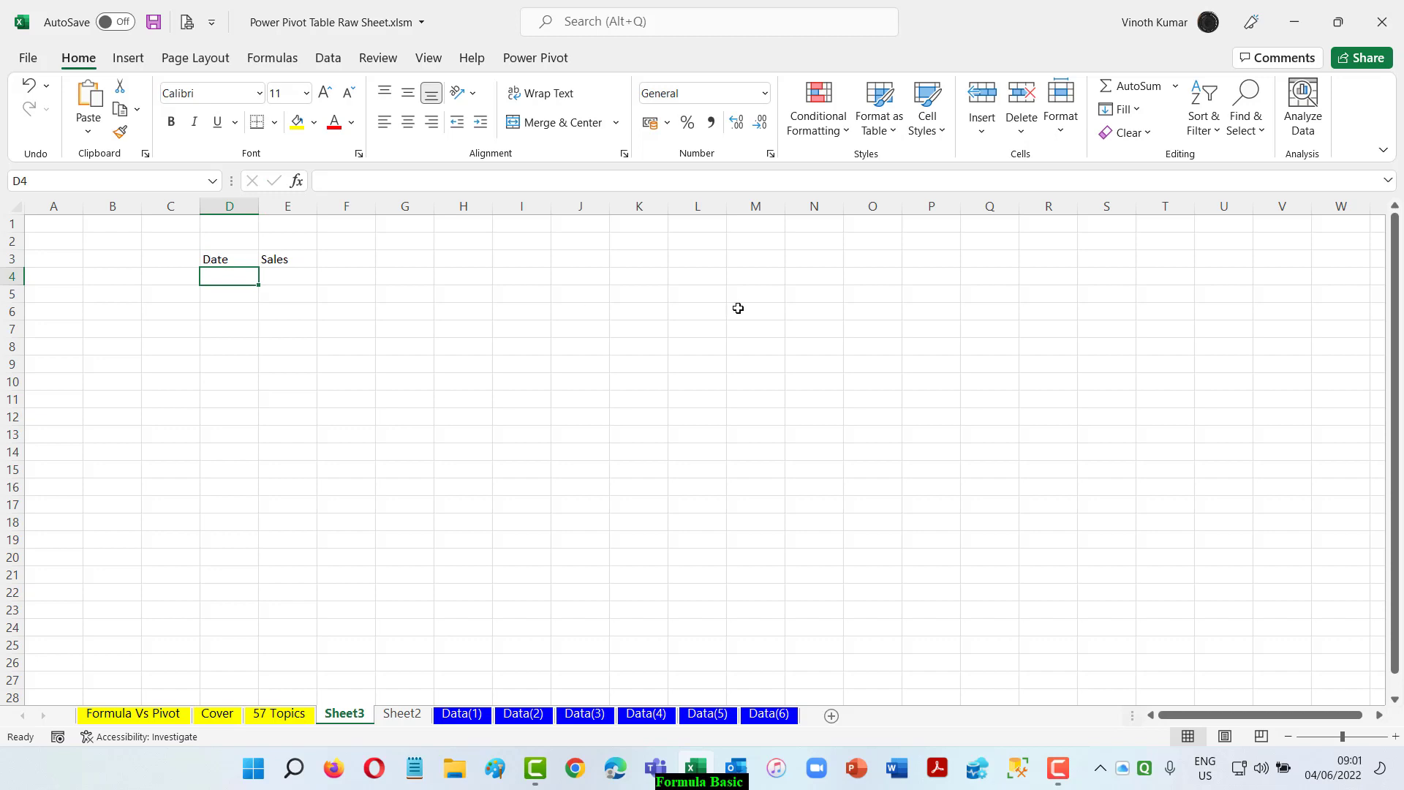
- Enter 1-1-2022 in D4 and extend it in 15-day increments down to D16 with the formula =D4+15, leaving D17 empty
{"action": "type", "text": "1-1-2022"}
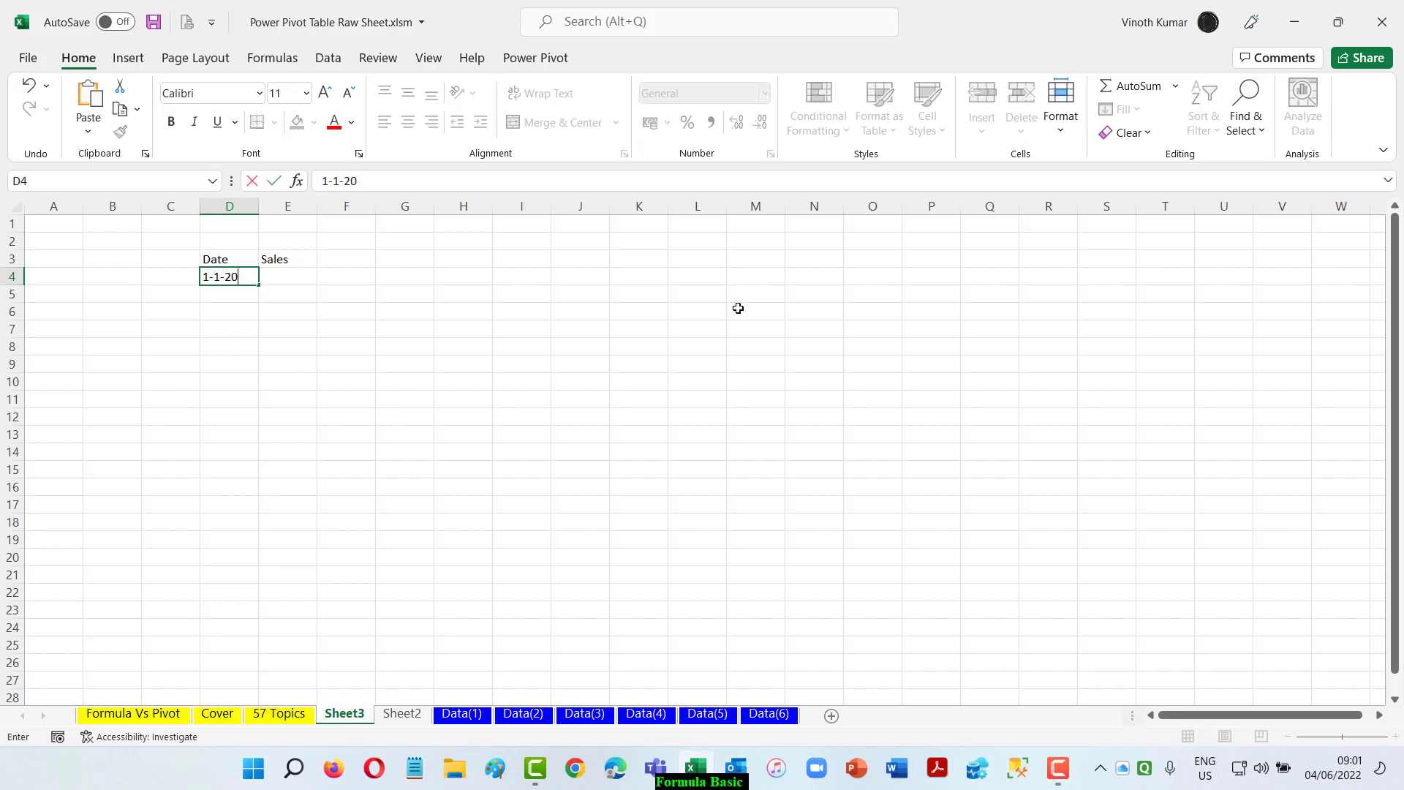
{"action": "key", "text": "Return"}
{"action": "key", "text": "shift+Down"}
{"action": "key", "text": "shift+Down"}
{"action": "key", "text": "shift+Down"}
{"action": "key", "text": "shift+Down"}
{"action": "key", "text": "shift+Down"}
{"action": "key", "text": "shift+Down"}
{"action": "key", "text": "shift+Down"}
{"action": "key", "text": "shift+Down"}
{"action": "key", "text": "shift+Down"}
{"action": "key", "text": "shift+Down"}
{"action": "key", "text": "shift+Down"}
{"action": "key", "text": "shift+Down"}
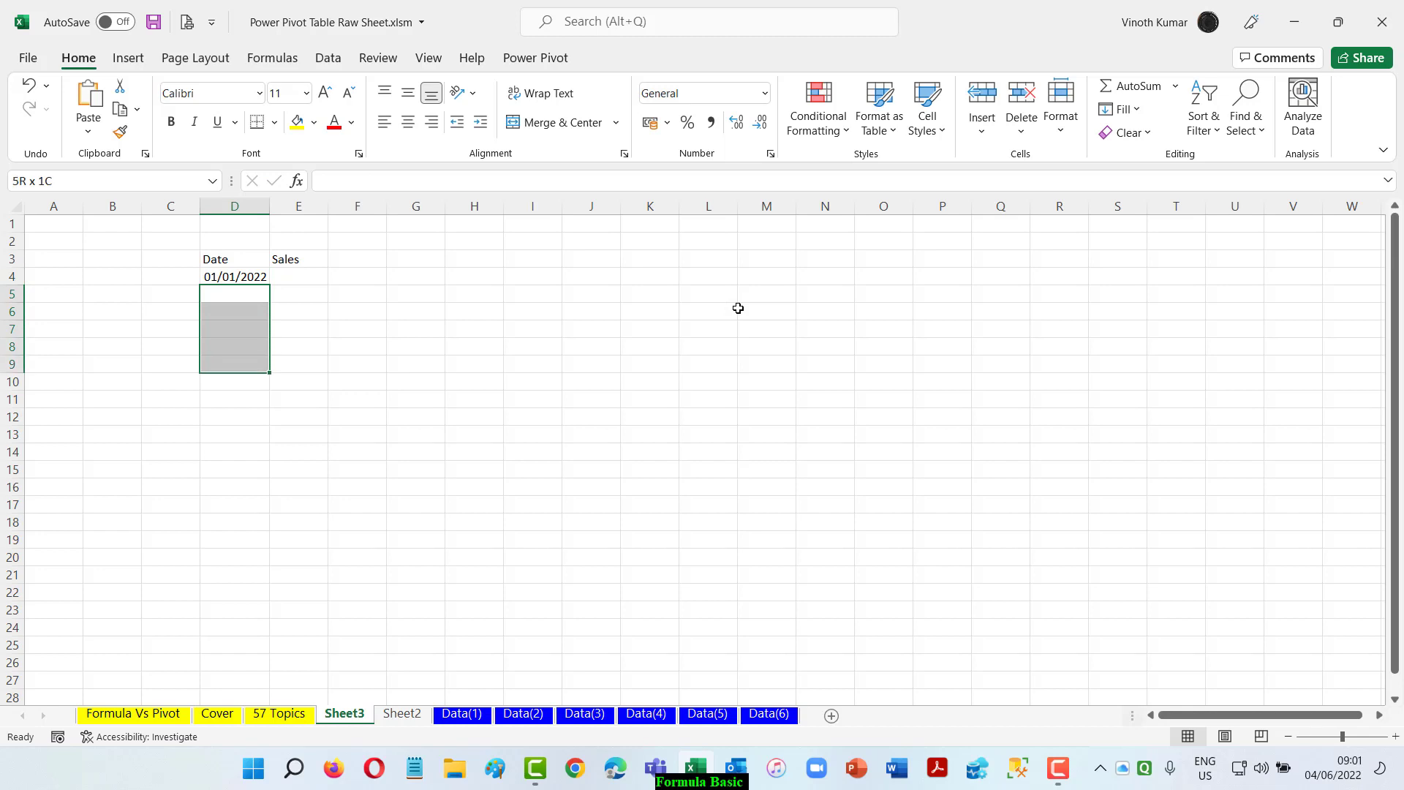
{"action": "type", "text": "=D4+15"}
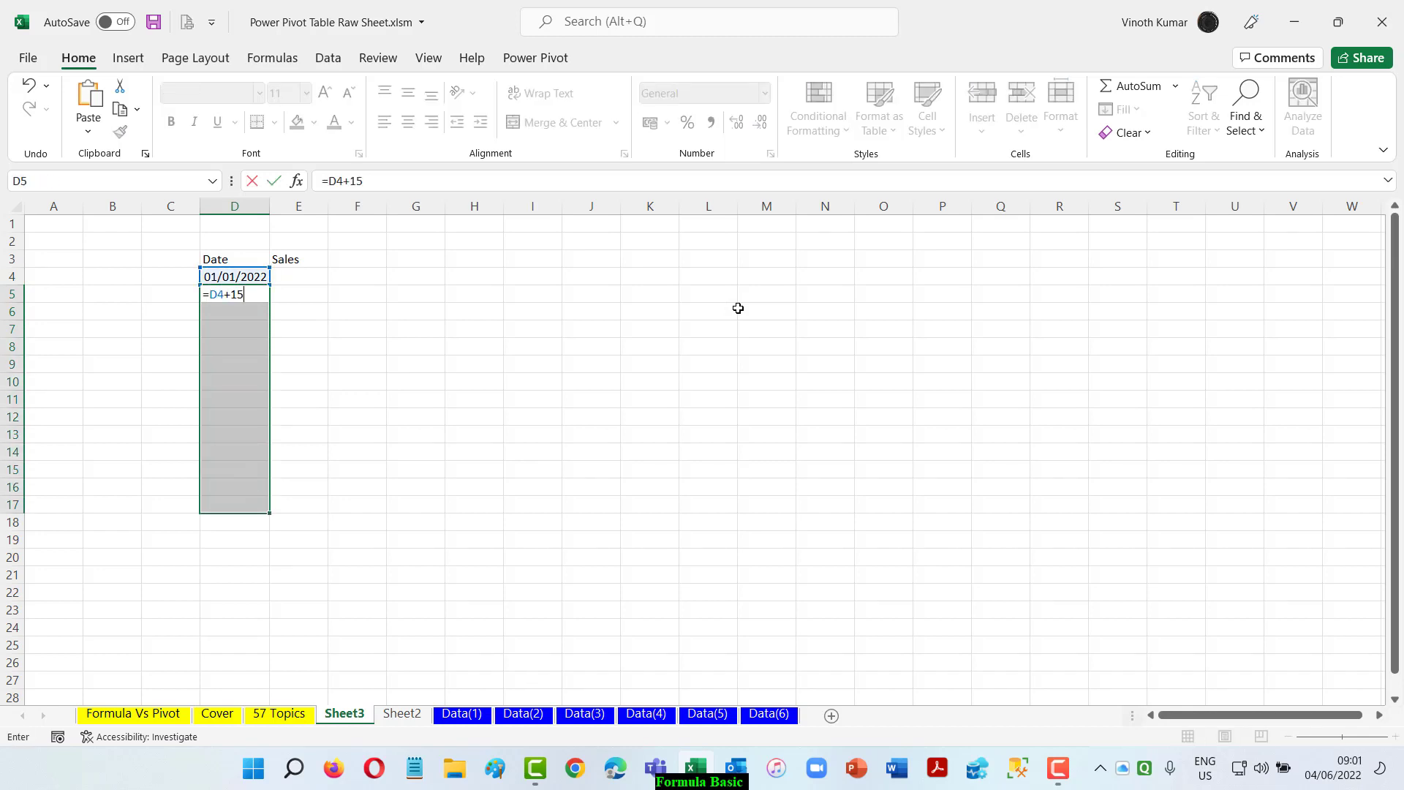
{"action": "key", "text": "ctrl+Return"}
{"action": "key", "text": "ctrl+Down"}
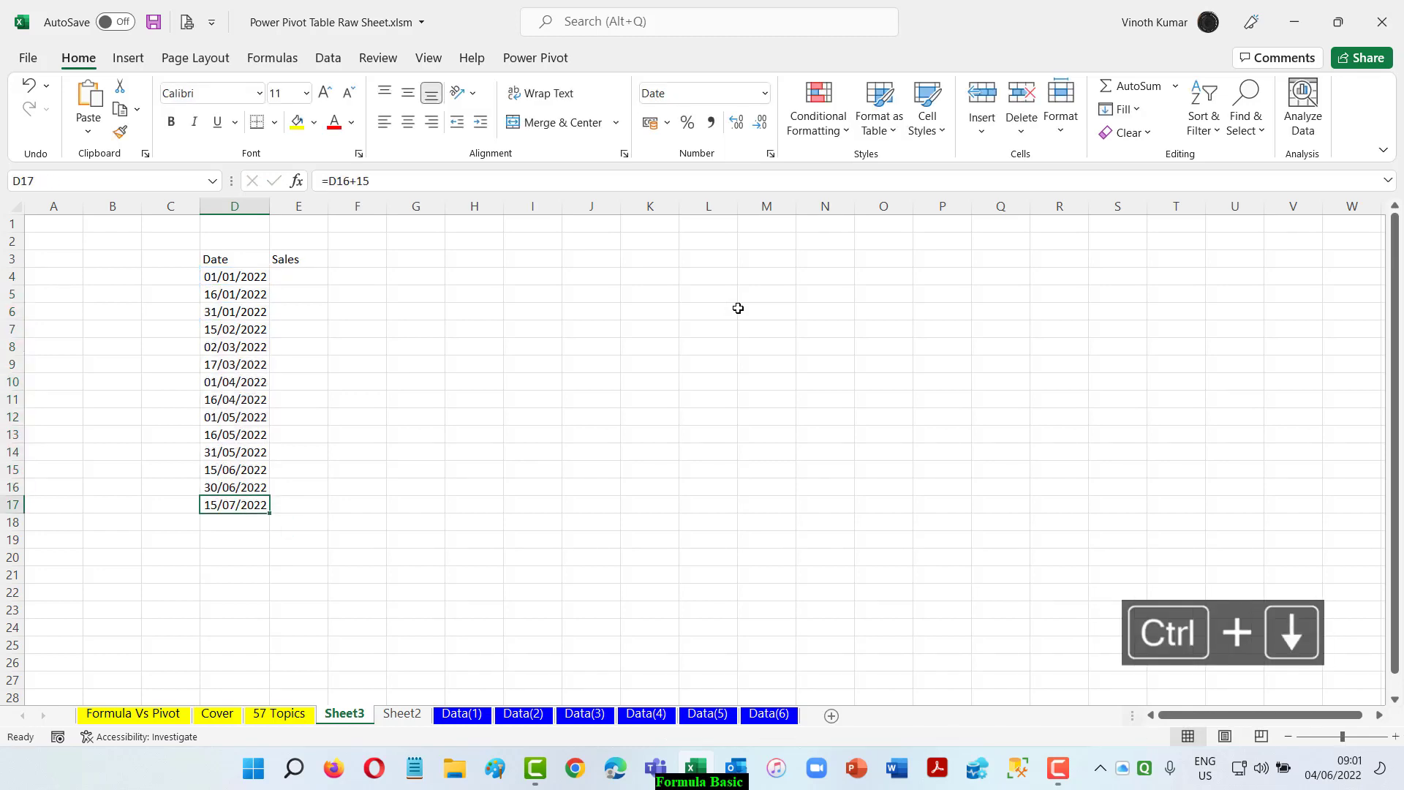
{"action": "key", "text": "Delete"}
- Enter 12500 in E4 and fill E5:E16 with the formula =E4+2500
{"action": "key", "text": "ctrl+Up"}
{"action": "key", "text": "ctrl+Up"}
{"action": "key", "text": "Right"}
{"action": "key", "text": "Down"}
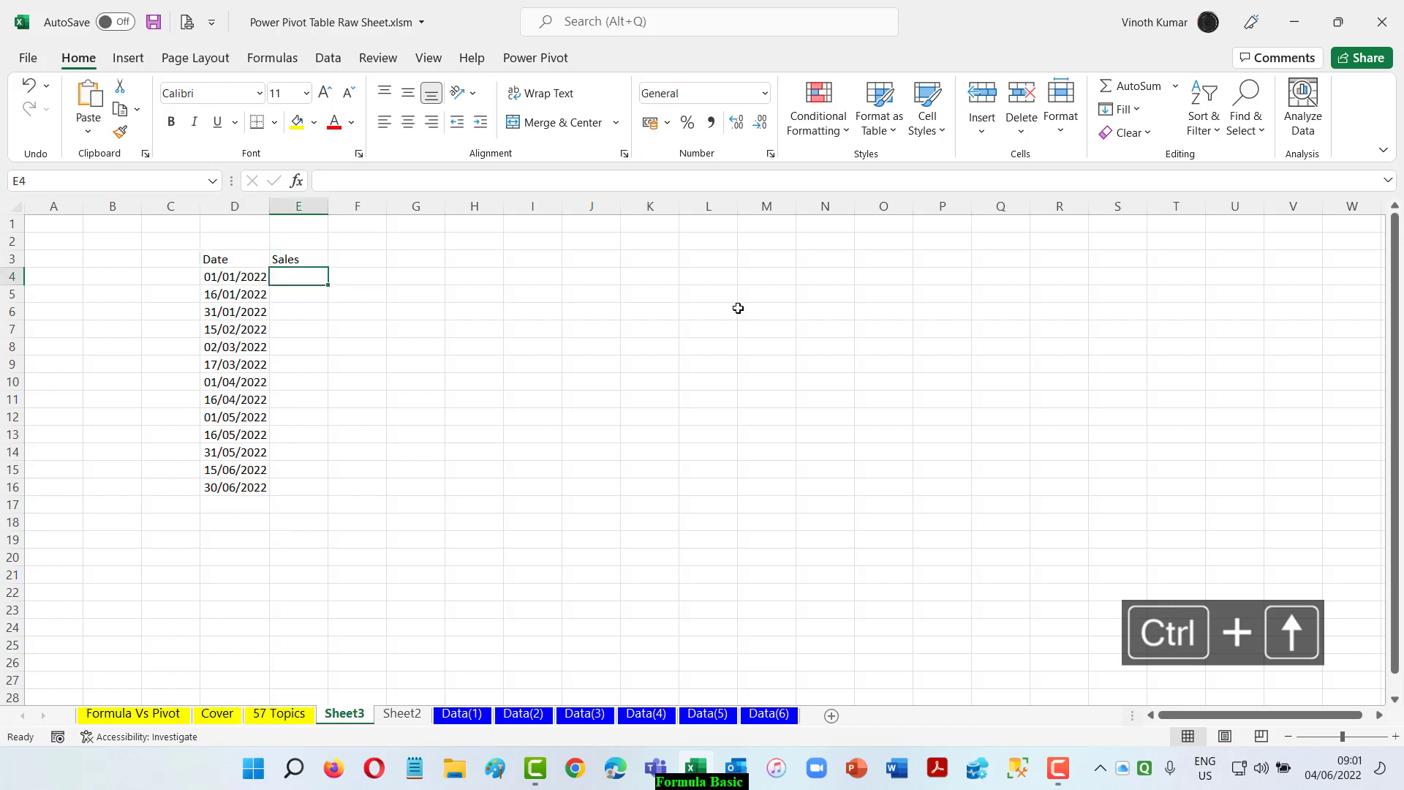
{"action": "type", "text": "12500"}
{"action": "key", "text": "Return"}
{"action": "key", "text": "shift+Down"}
{"action": "key", "text": "shift+Down"}
{"action": "key", "text": "shift+Down"}
{"action": "key", "text": "shift+Down"}
{"action": "key", "text": "shift+Down"}
{"action": "key", "text": "shift+Down"}
{"action": "key", "text": "shift+Down"}
{"action": "key", "text": "shift+Down"}
{"action": "key", "text": "shift+Down"}
{"action": "key", "text": "shift+Down"}
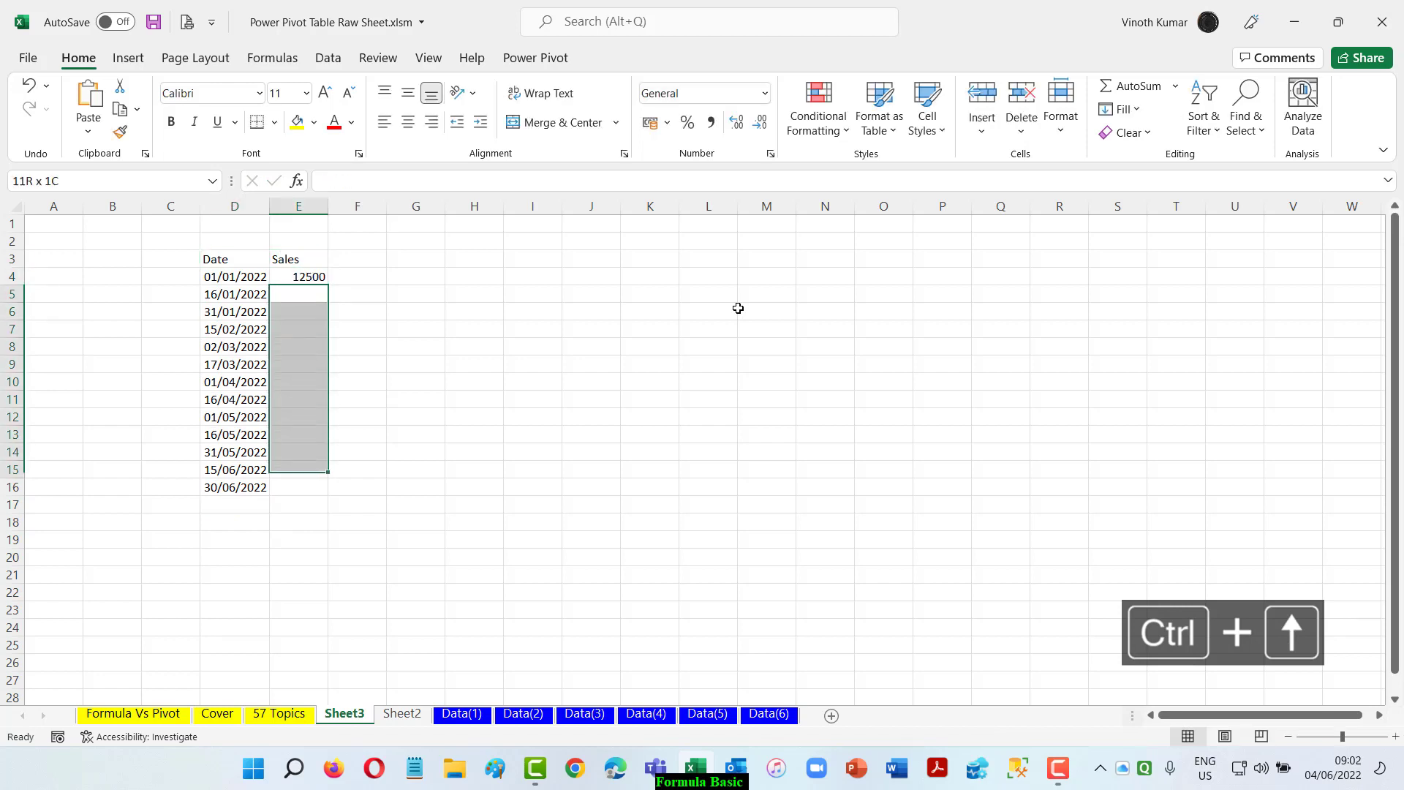
{"action": "key", "text": "shift+Down"}
{"action": "type", "text": "=E4+2"}
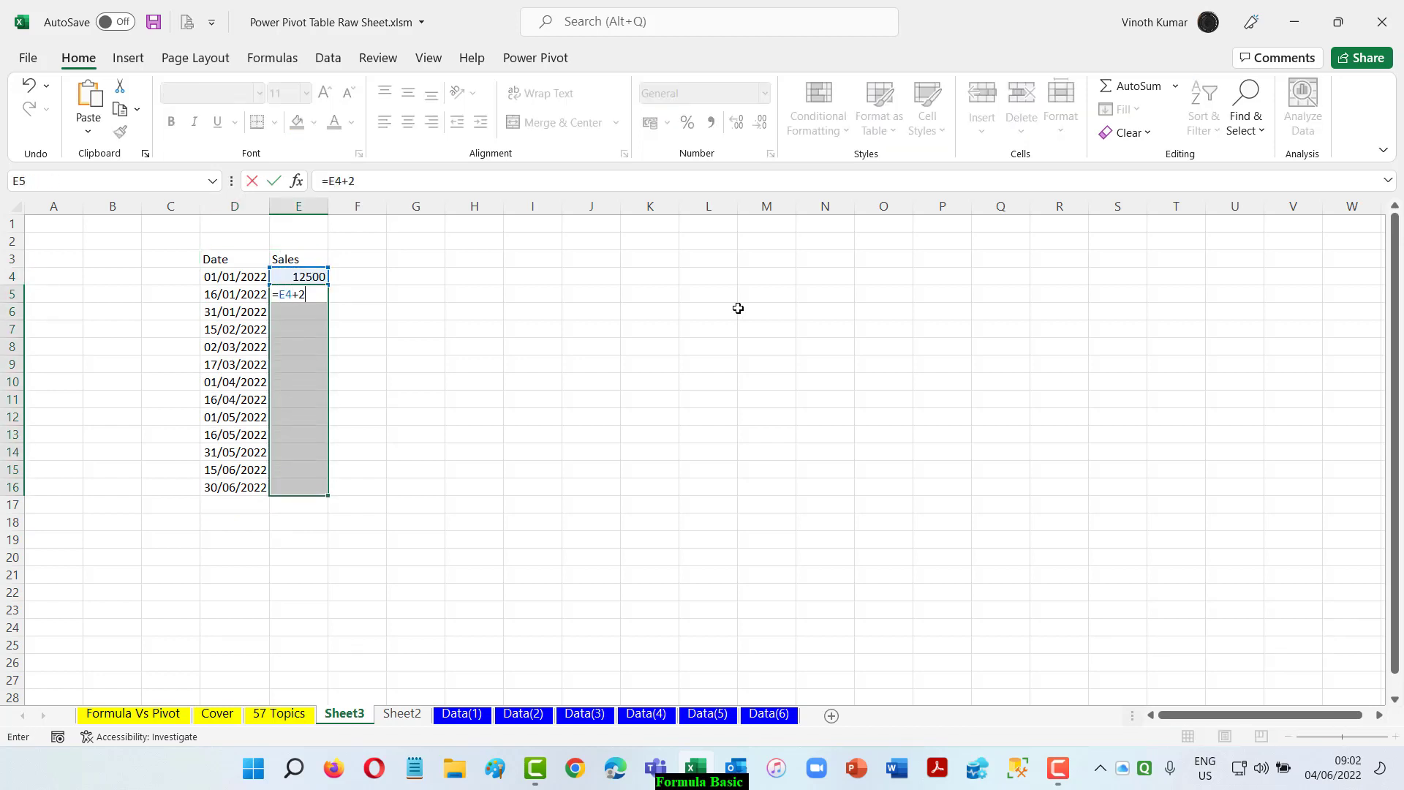
{"action": "type", "text": "500"}
{"action": "key", "text": "ctrl+Return"}
- Replace the formula in E9 with the fixed sales value 17500
{"action": "key", "text": "Down"}
{"action": "key", "text": "Down"}
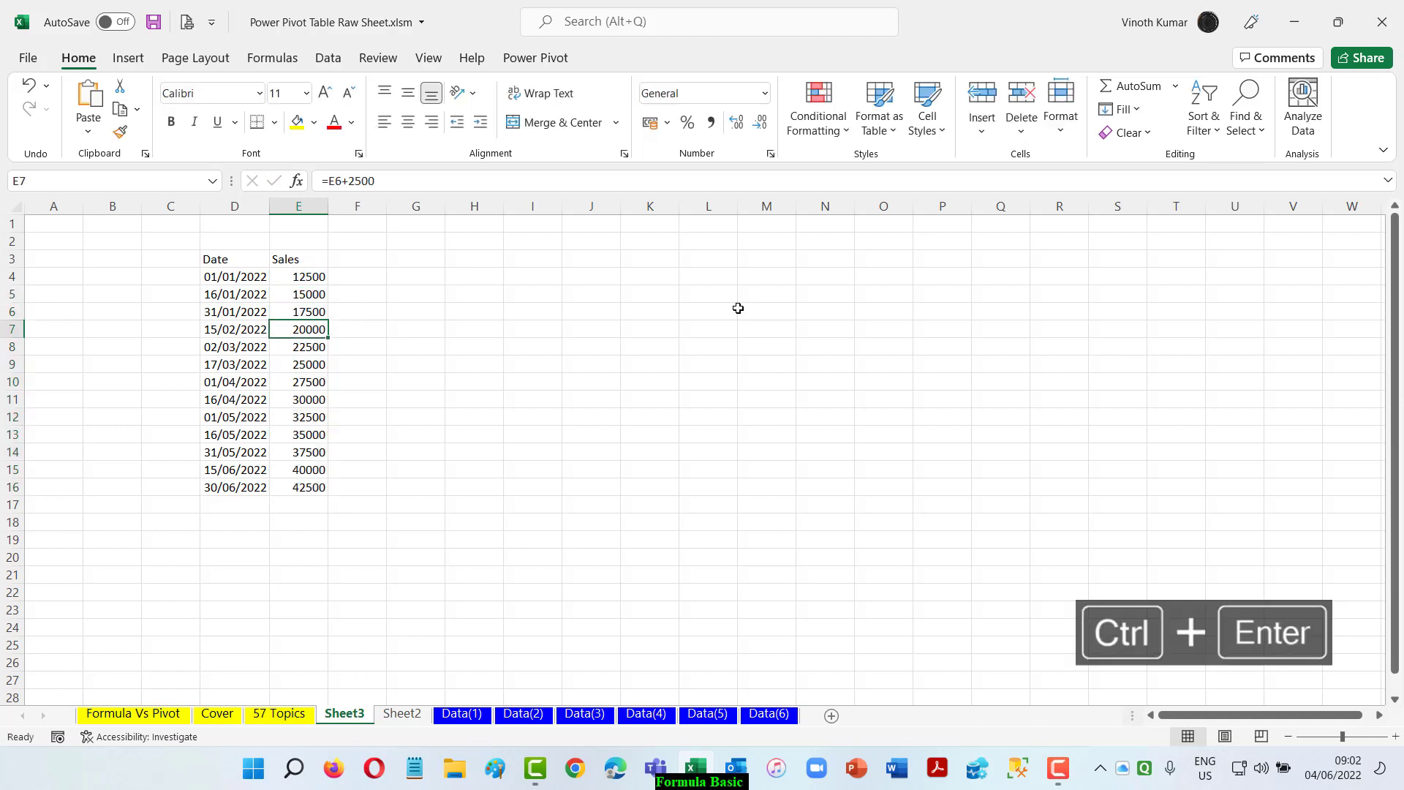
{"action": "key", "text": "Down"}
{"action": "key", "text": "Down"}
{"action": "key", "text": "F2"}
{"action": "key", "text": "BackSpace"}
{"action": "key", "text": "BackSpace"}
{"action": "key", "text": "BackSpace"}
{"action": "key", "text": "BackSpace"}
{"action": "key", "text": "BackSpace"}
{"action": "key", "text": "BackSpace"}
{"action": "key", "text": "BackSpace"}
{"action": "key", "text": "BackSpace"}
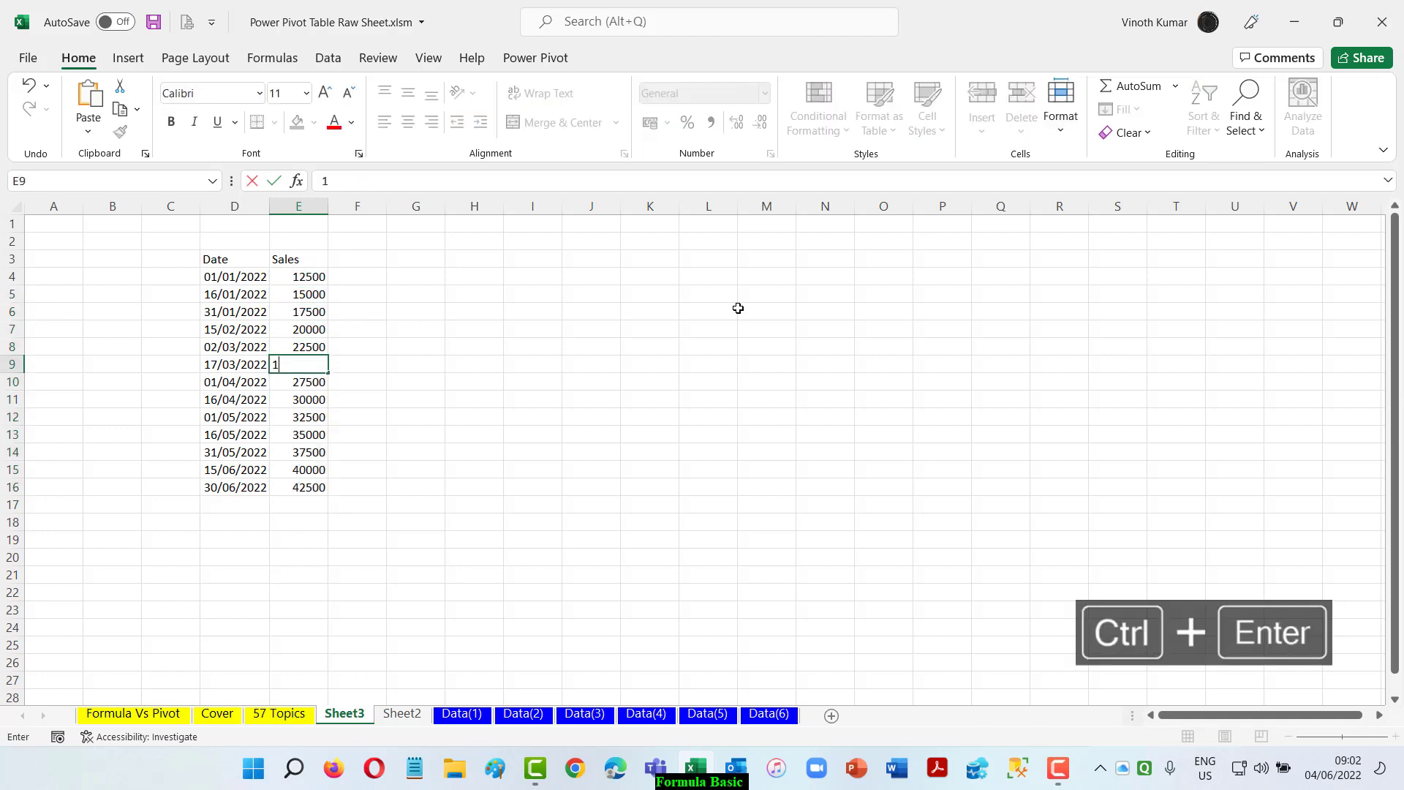
{"action": "type", "text": "17500"}
{"action": "key", "text": "Return"}
- Overwrite the sales formula in E13 with the value 18500
{"action": "key", "text": "Down"}
{"action": "key", "text": "Down"}
{"action": "key", "text": "Down"}
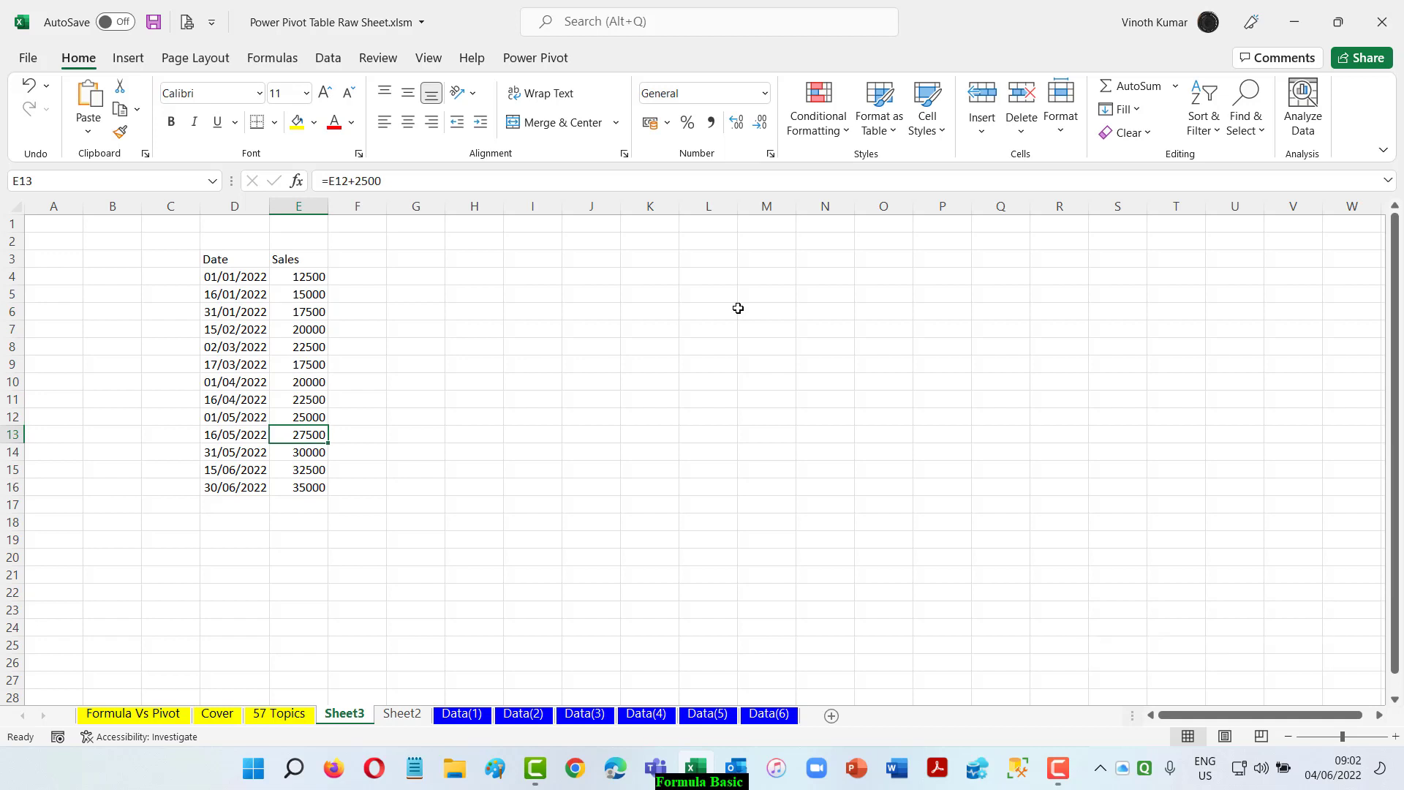
{"action": "type", "text": "18500"}
{"action": "key", "text": "Return"}
- Convert the formulas in D3:E16 to static values by copying the range and pasting it in place as Values
{"action": "key", "text": "ctrl+Up"}
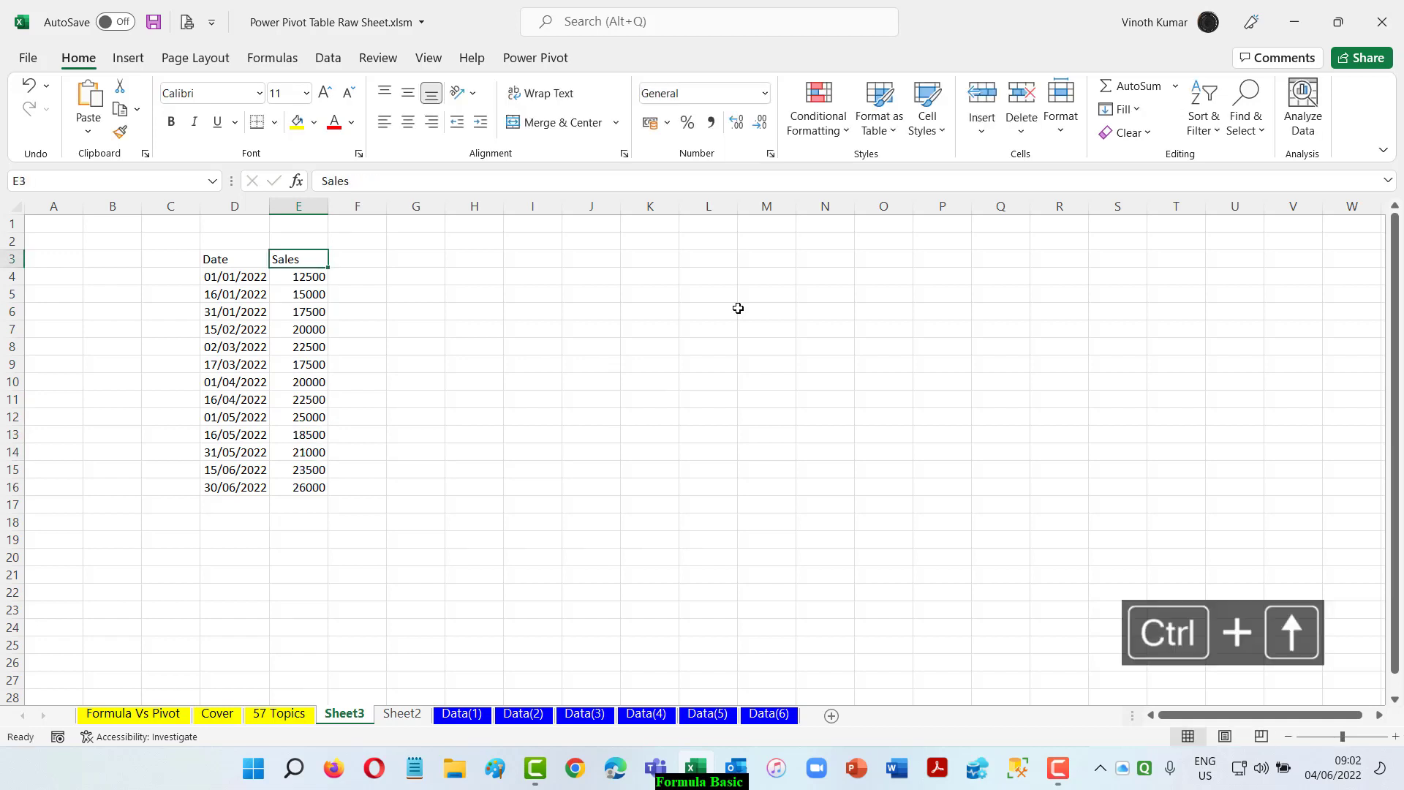
{"action": "key", "text": "Left"}
{"action": "key", "text": "shift+Right"}
{"action": "key", "text": "ctrl+shift+Down"}
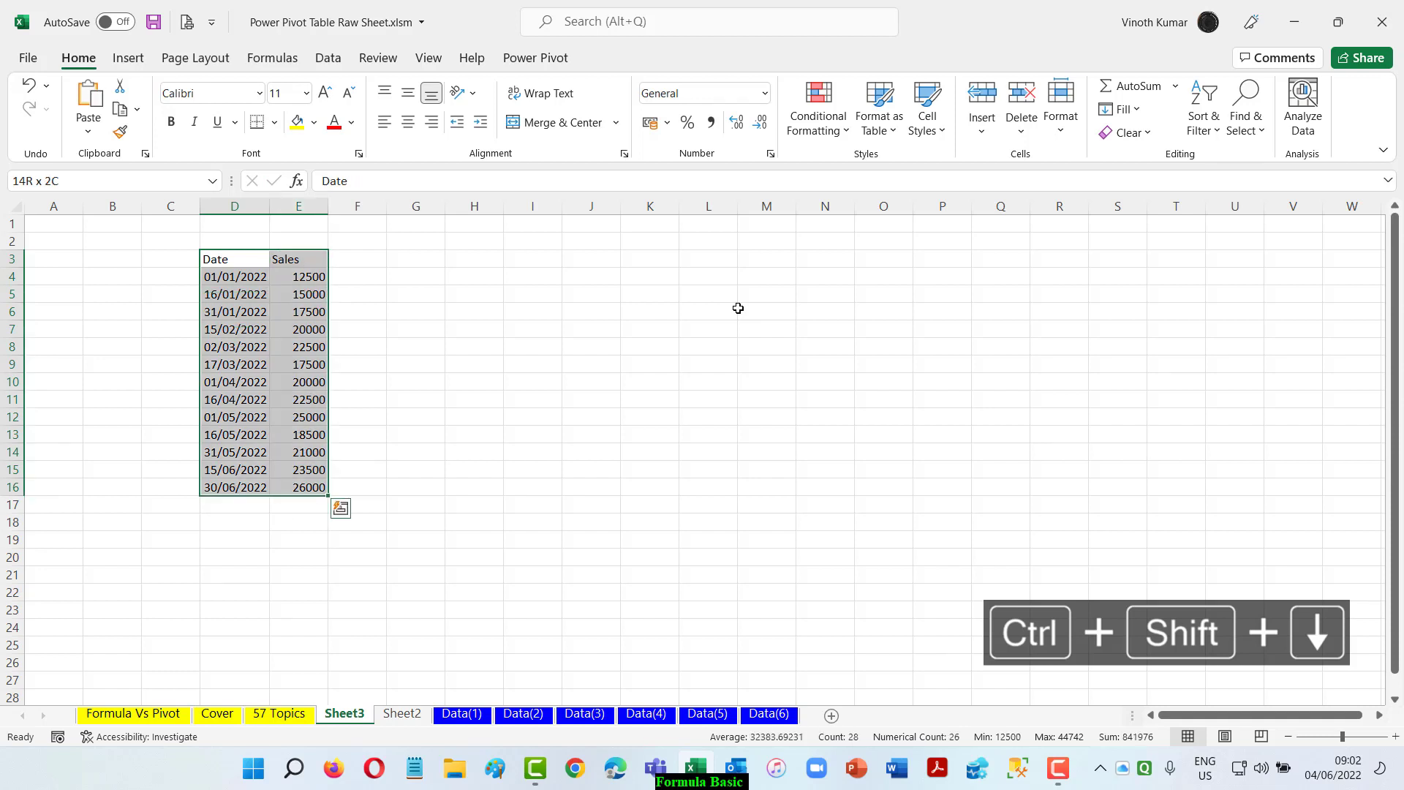
{"action": "key", "text": "ctrl+c"}
{"action": "key", "text": "alt+e"}
{"action": "key", "text": "alt+s"}
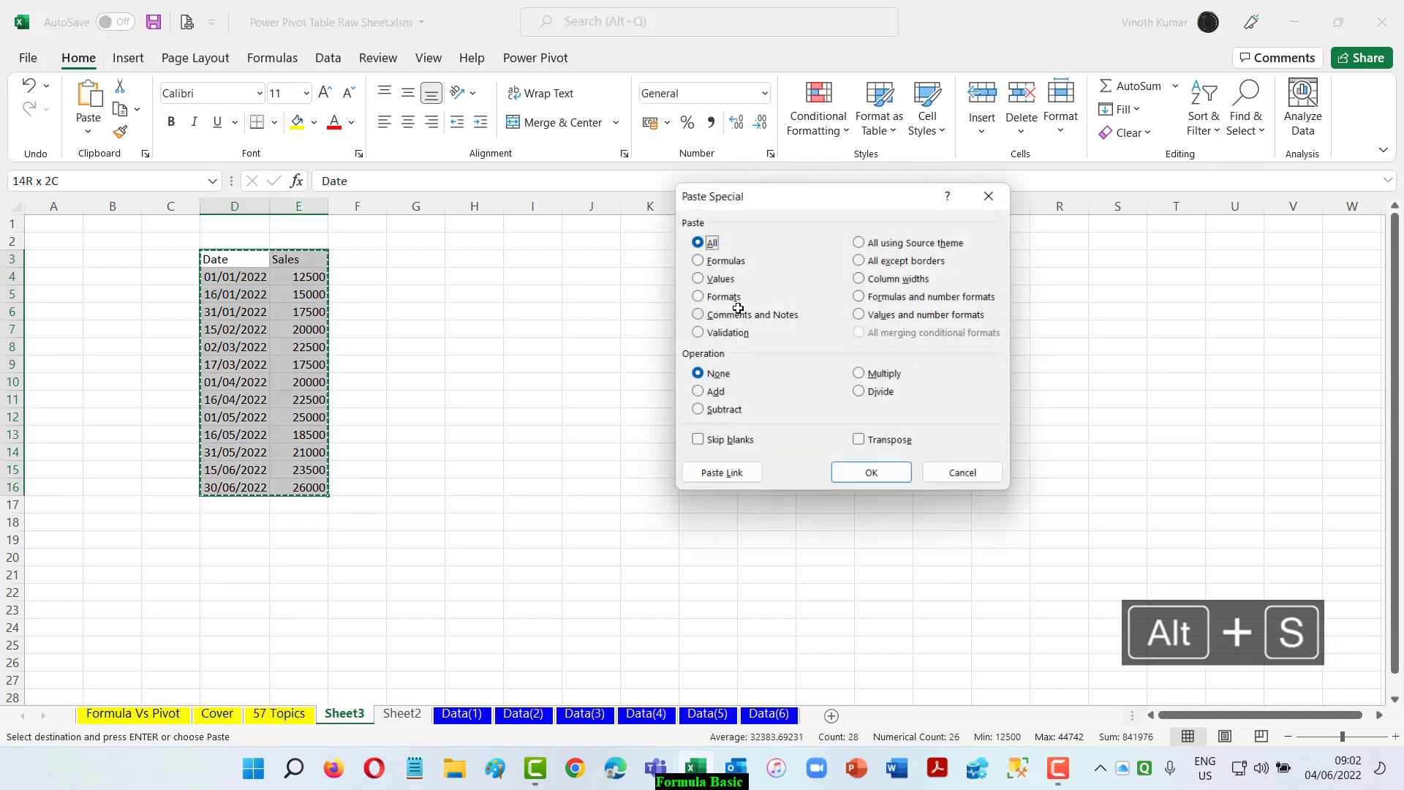
{"action": "key", "text": "alt+v"}
{"action": "key", "text": "Return"}
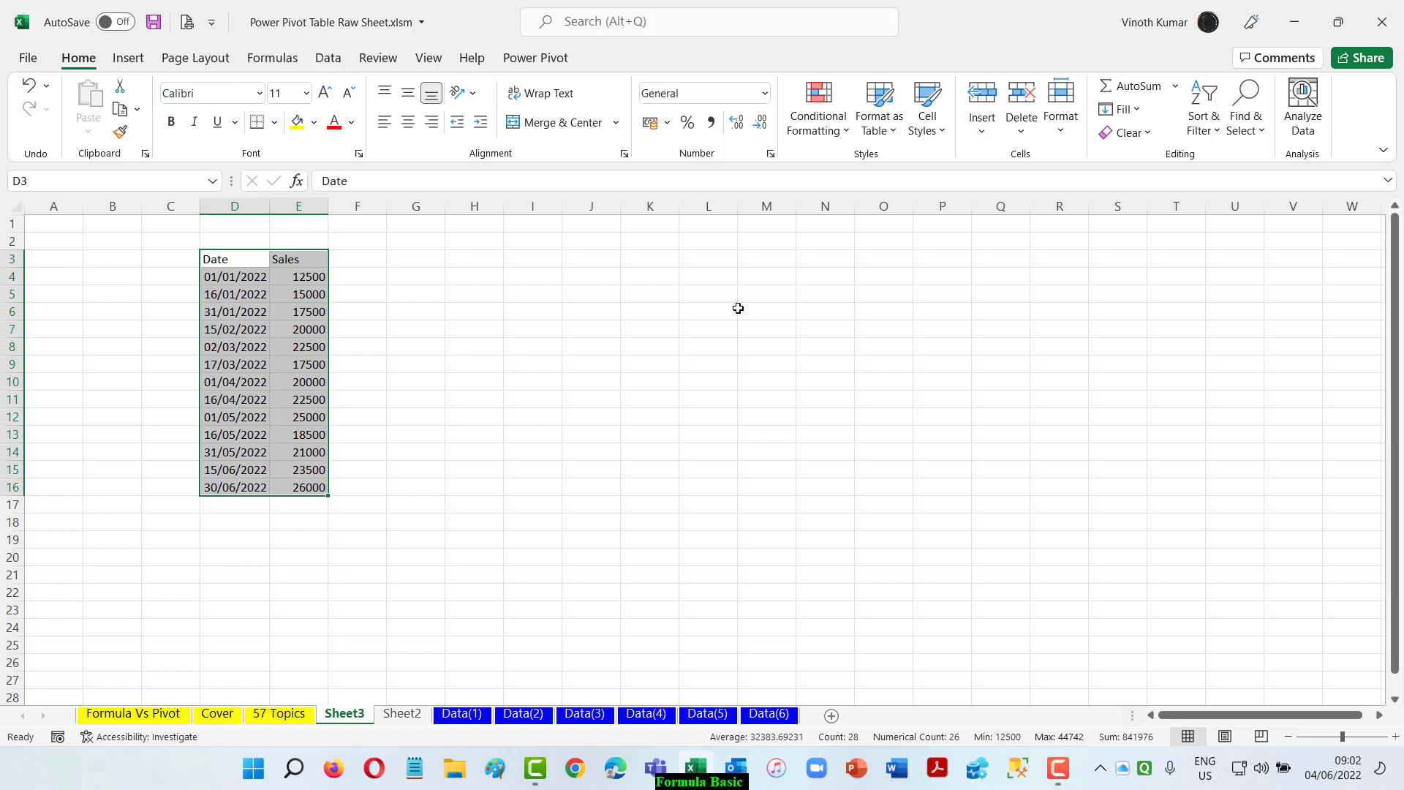
- Clear the sales value in E6 and the date in D9
{"action": "key", "text": "Down"}
{"action": "key", "text": "Down"}
{"action": "key", "text": "Down"}
{"action": "key", "text": "Right"}
{"action": "key", "text": "Delete"}
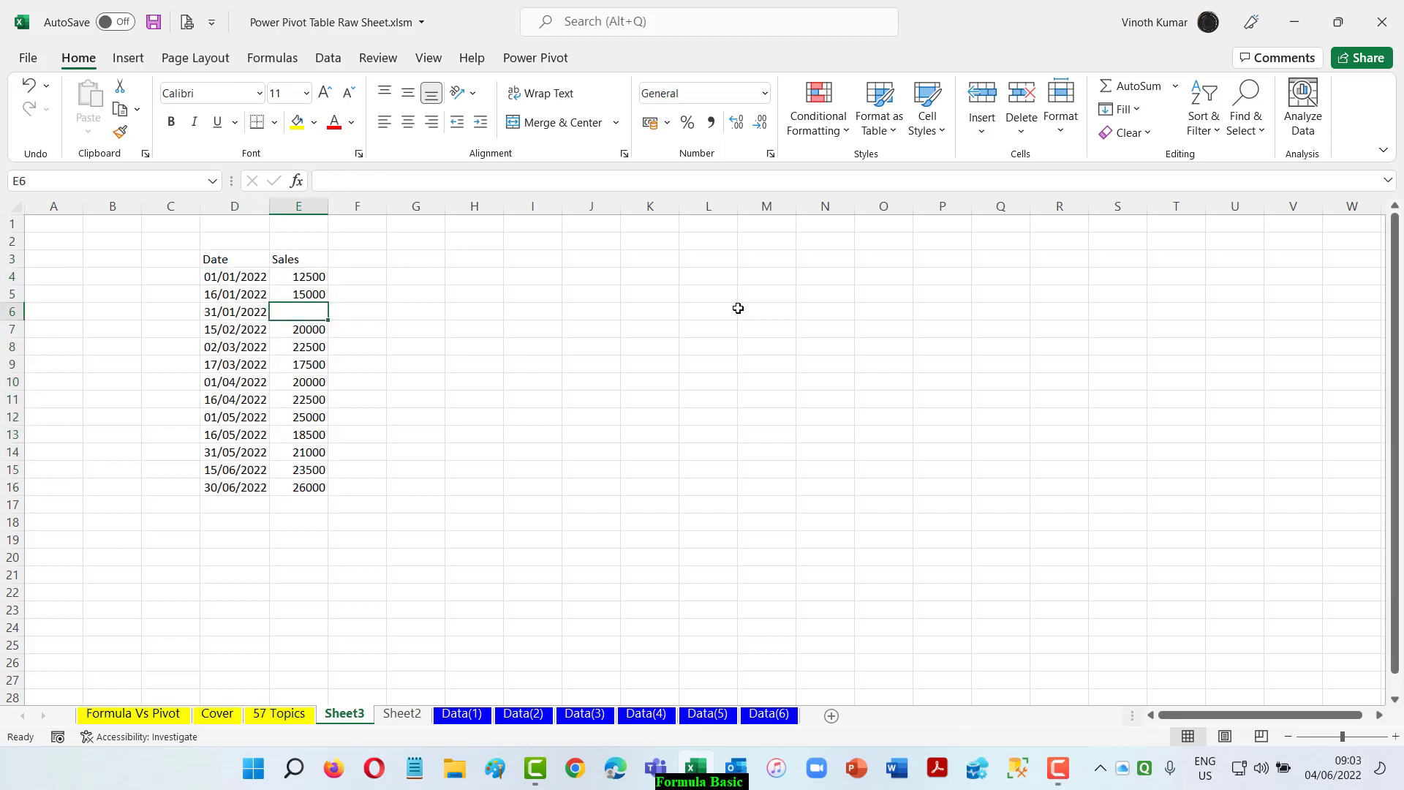
{"action": "key", "text": "Down"}
{"action": "key", "text": "Left"}
{"action": "key", "text": "Down"}
{"action": "key", "text": "Down"}
{"action": "key", "text": "Delete"}
- Clear the sales values in E12 and E16 and the date in D14
{"action": "key", "text": "Right"}
{"action": "key", "text": "Down"}
{"action": "key", "text": "Down"}
{"action": "key", "text": "Down"}
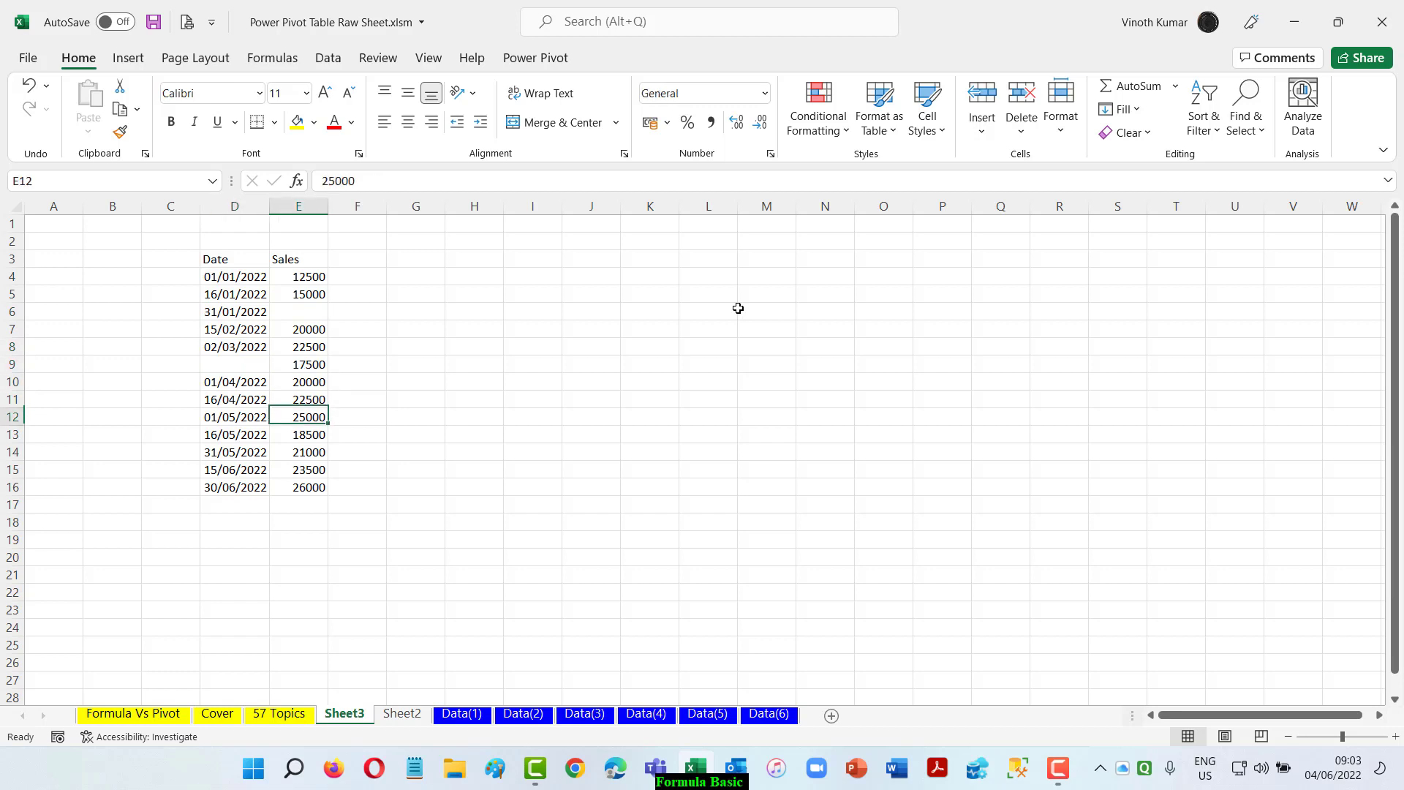
{"action": "key", "text": "Delete"}
{"action": "key", "text": "Down"}
{"action": "key", "text": "Down"}
{"action": "key", "text": "Delete"}
{"action": "key", "text": "Right"}
{"action": "key", "text": "Down"}
{"action": "key", "text": "Down"}
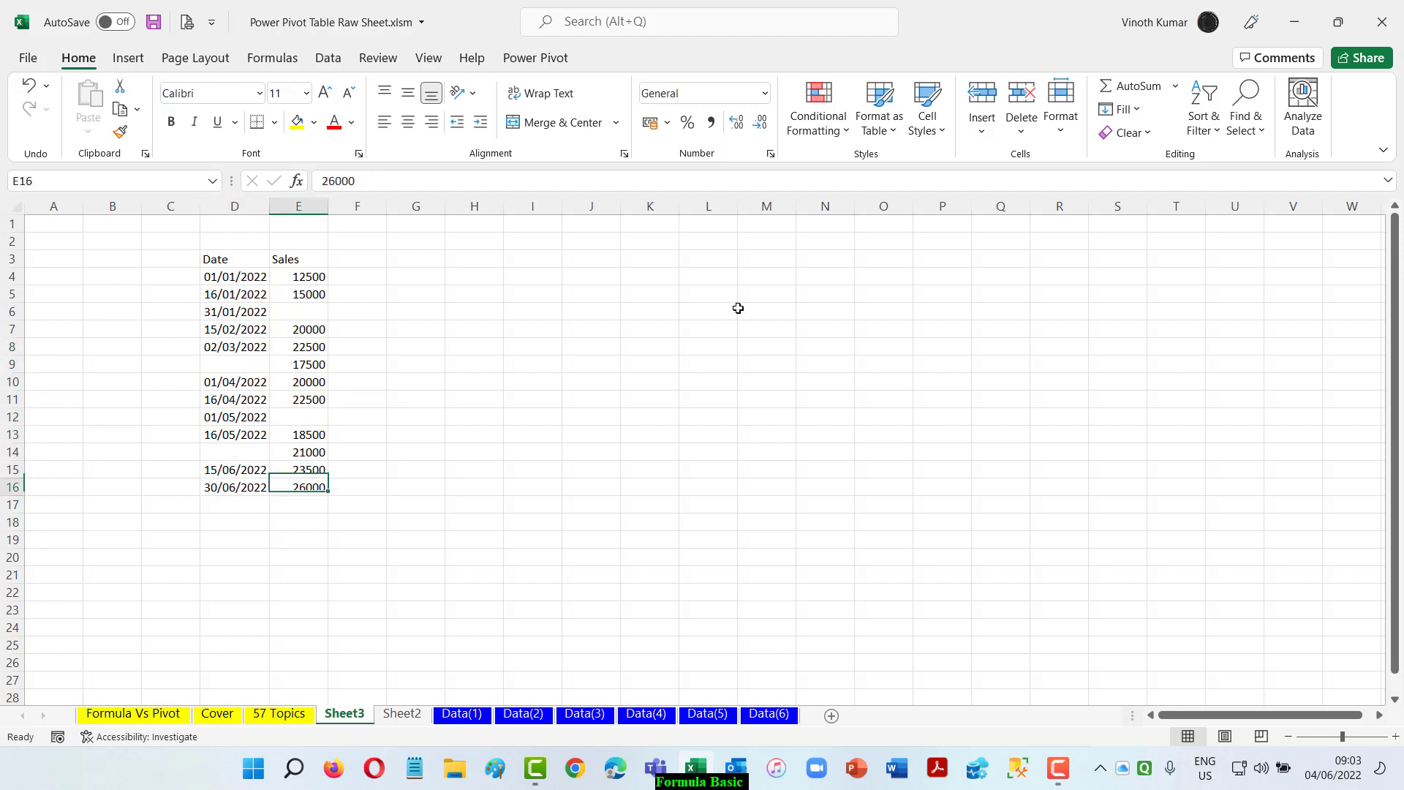
{"action": "key", "text": "Delete"}
{"action": "left_click", "coordinate": [809, 353]}
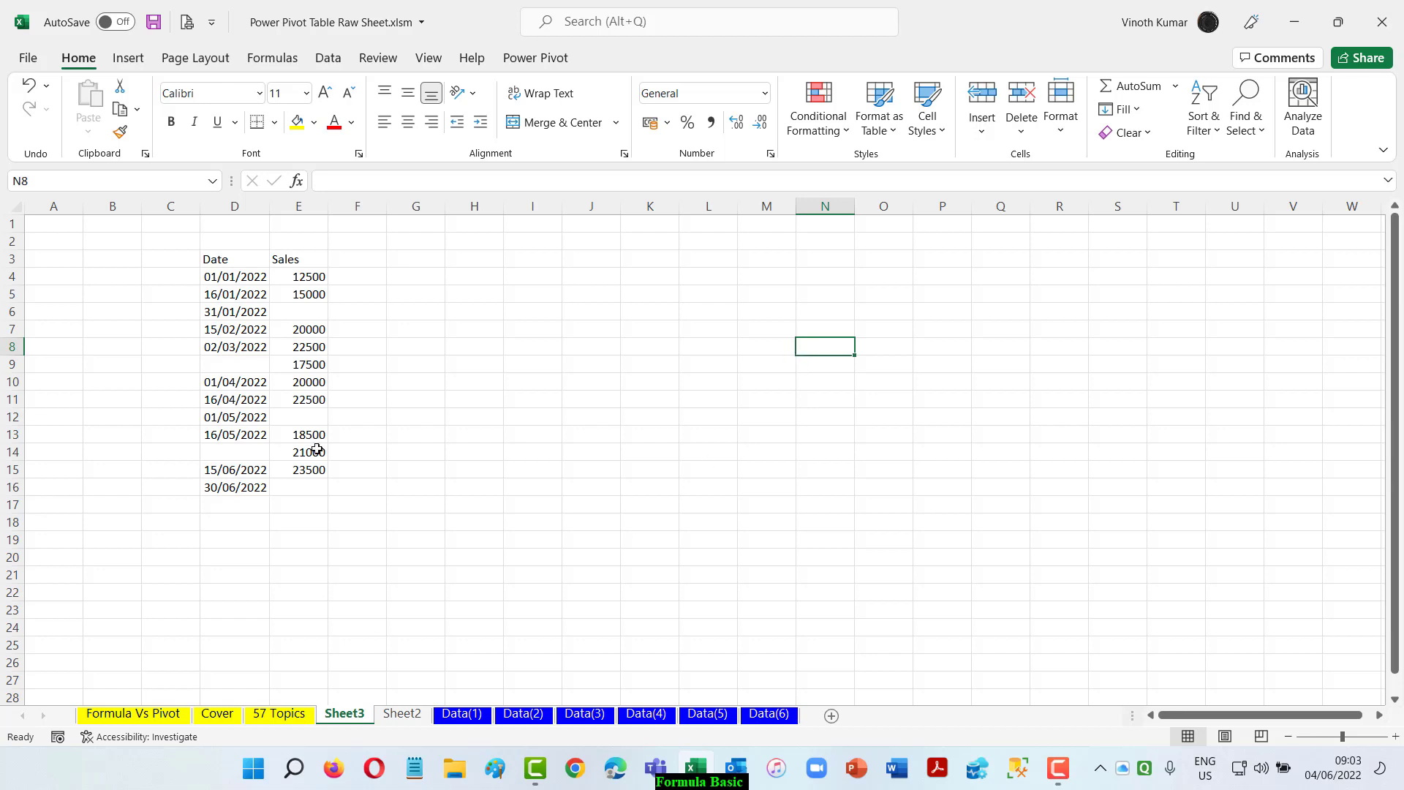
{"action": "left_click_drag", "start_coordinate": [251, 277], "coordinate": [229, 492]}
{"action": "left_click_drag", "start_coordinate": [313, 282], "coordinate": [307, 495]}
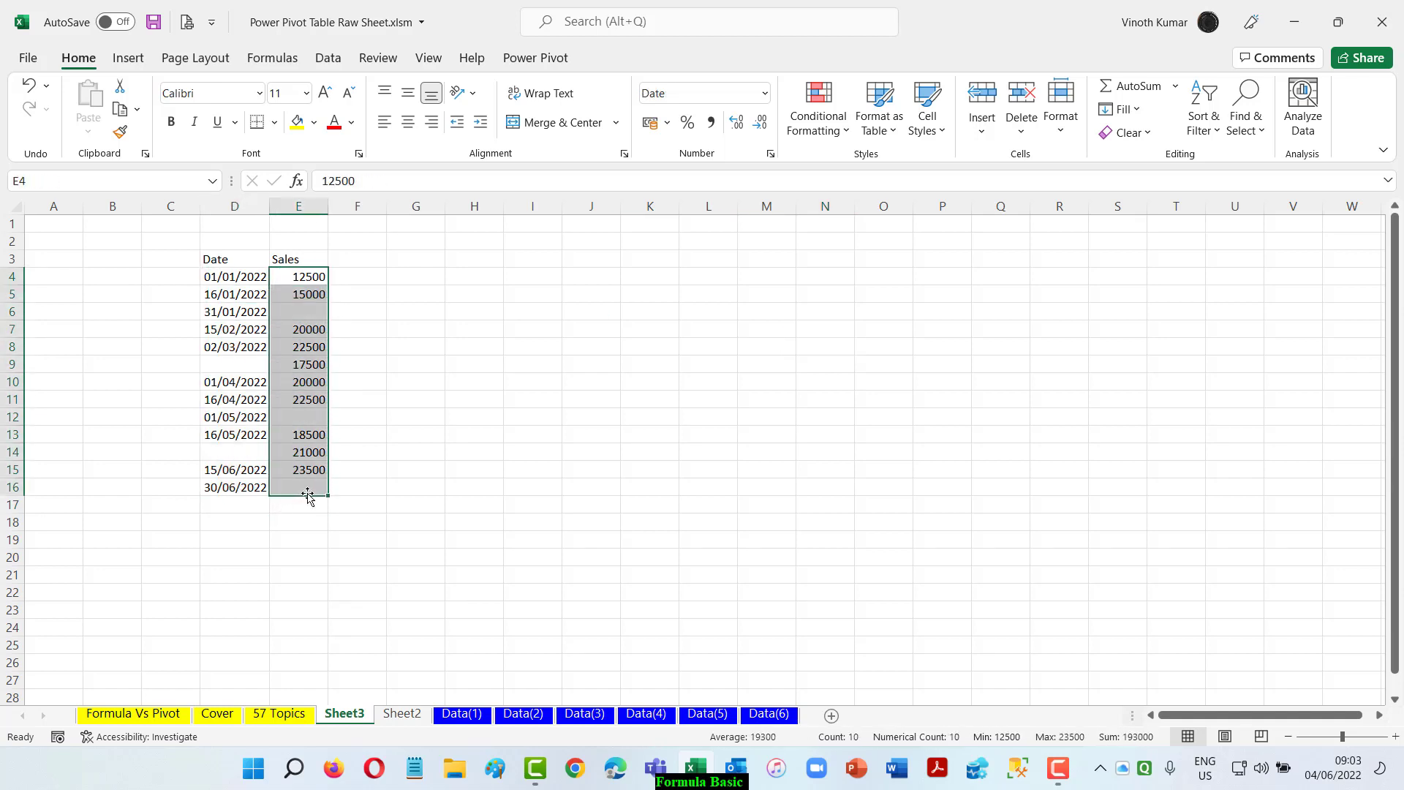
{"action": "left_click", "coordinate": [654, 536]}
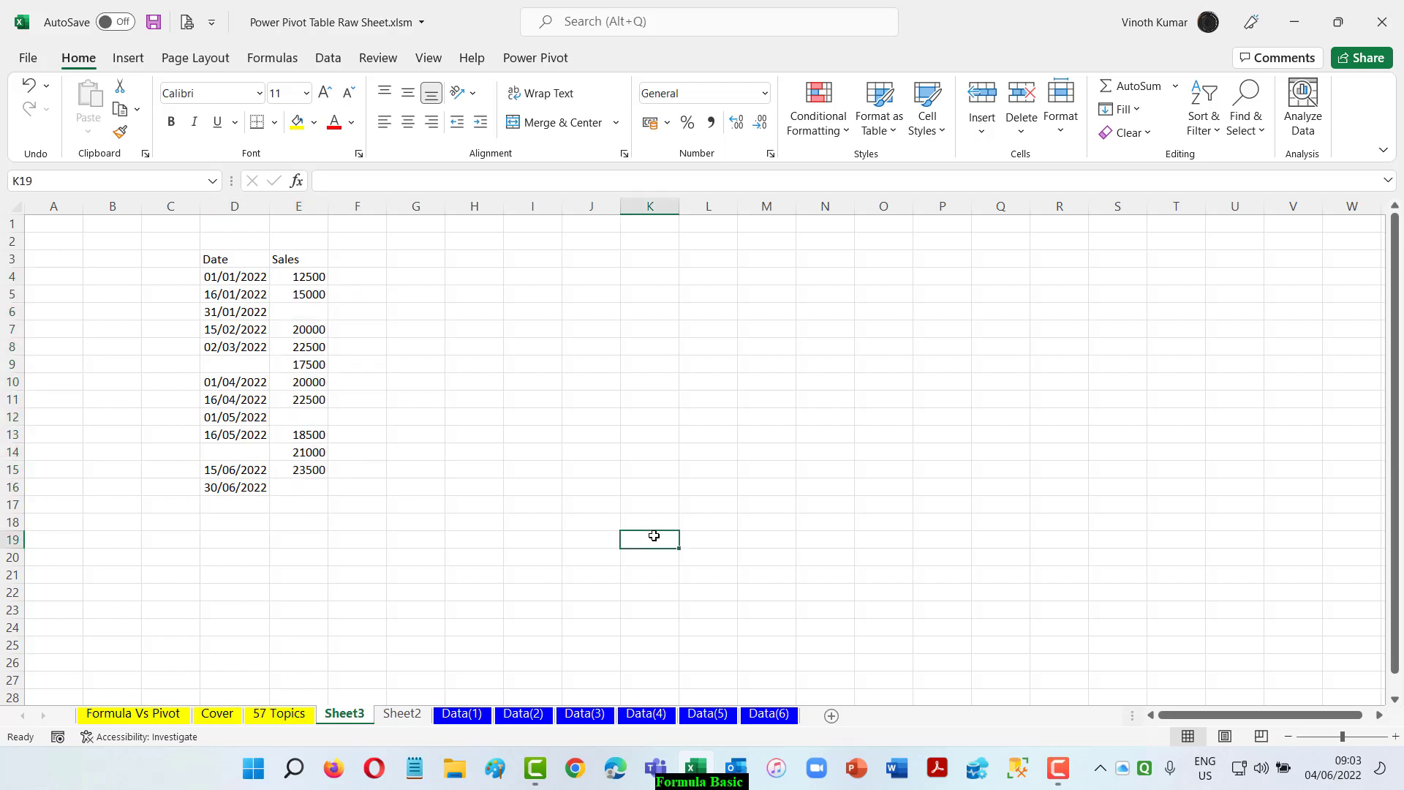
- Select only the blank cells within E4:E16 using Go To Special and fill them all with 0
{"action": "left_click_drag", "start_coordinate": [305, 277], "coordinate": [310, 487]}
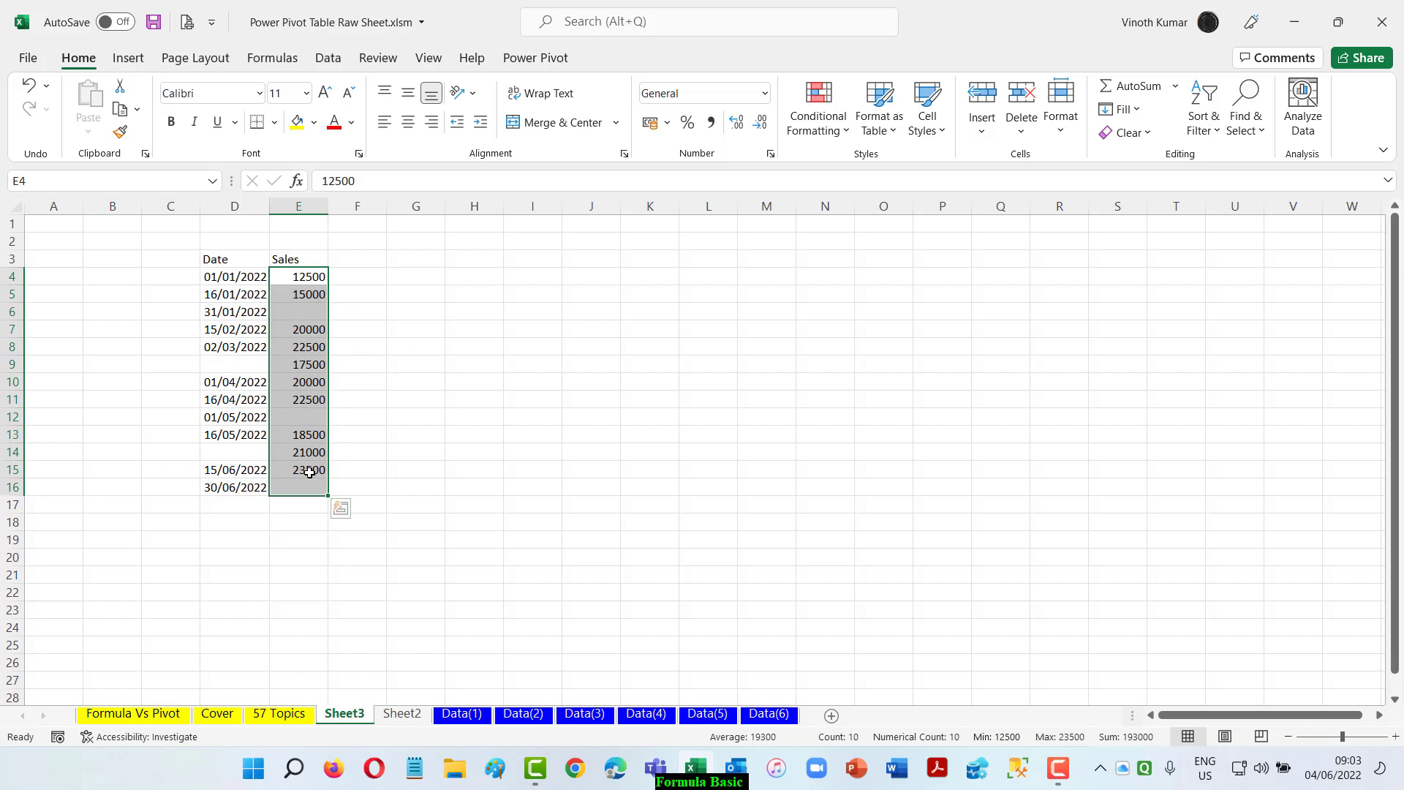
{"action": "left_click", "coordinate": [1249, 133]}
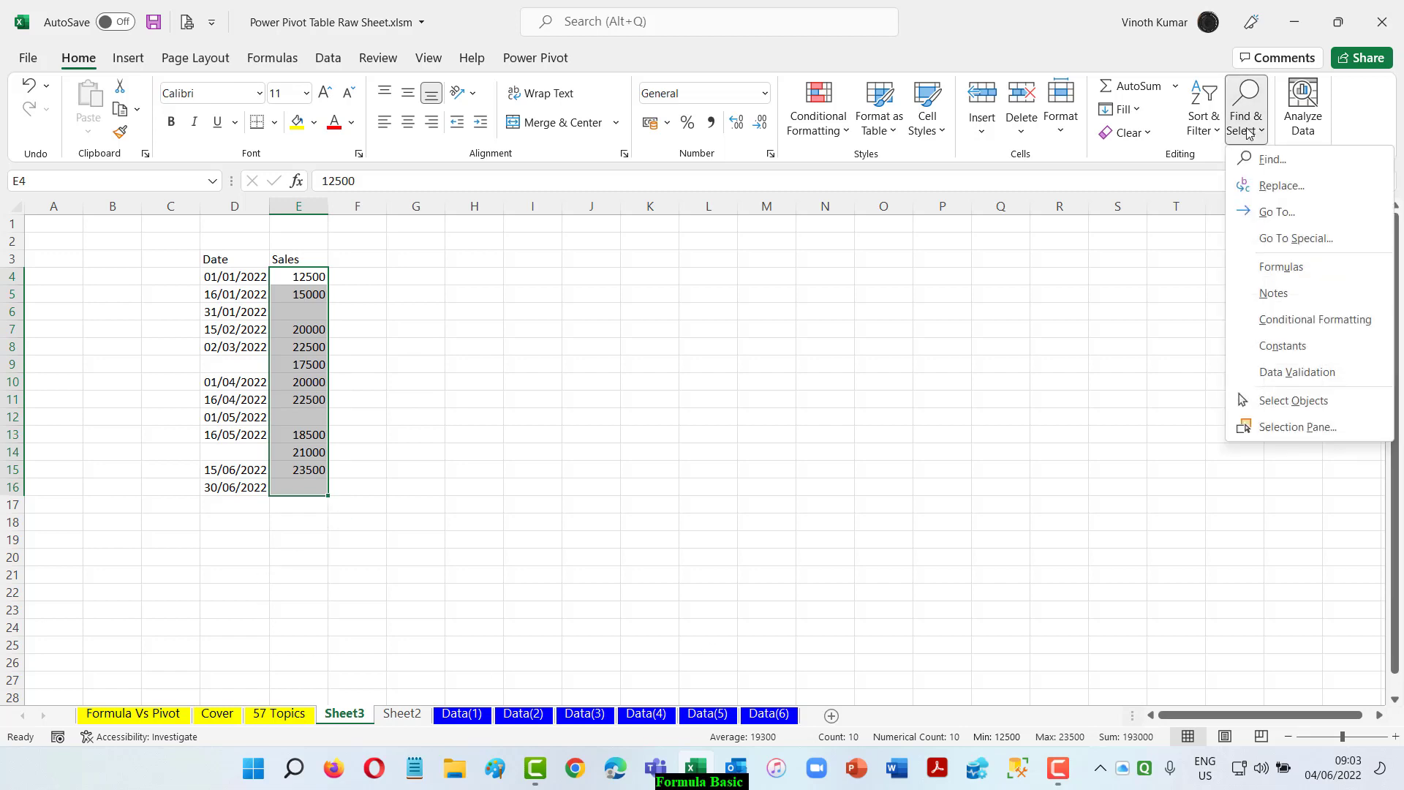
{"action": "left_click", "coordinate": [1291, 238]}
{"action": "left_click", "coordinate": [747, 370]}
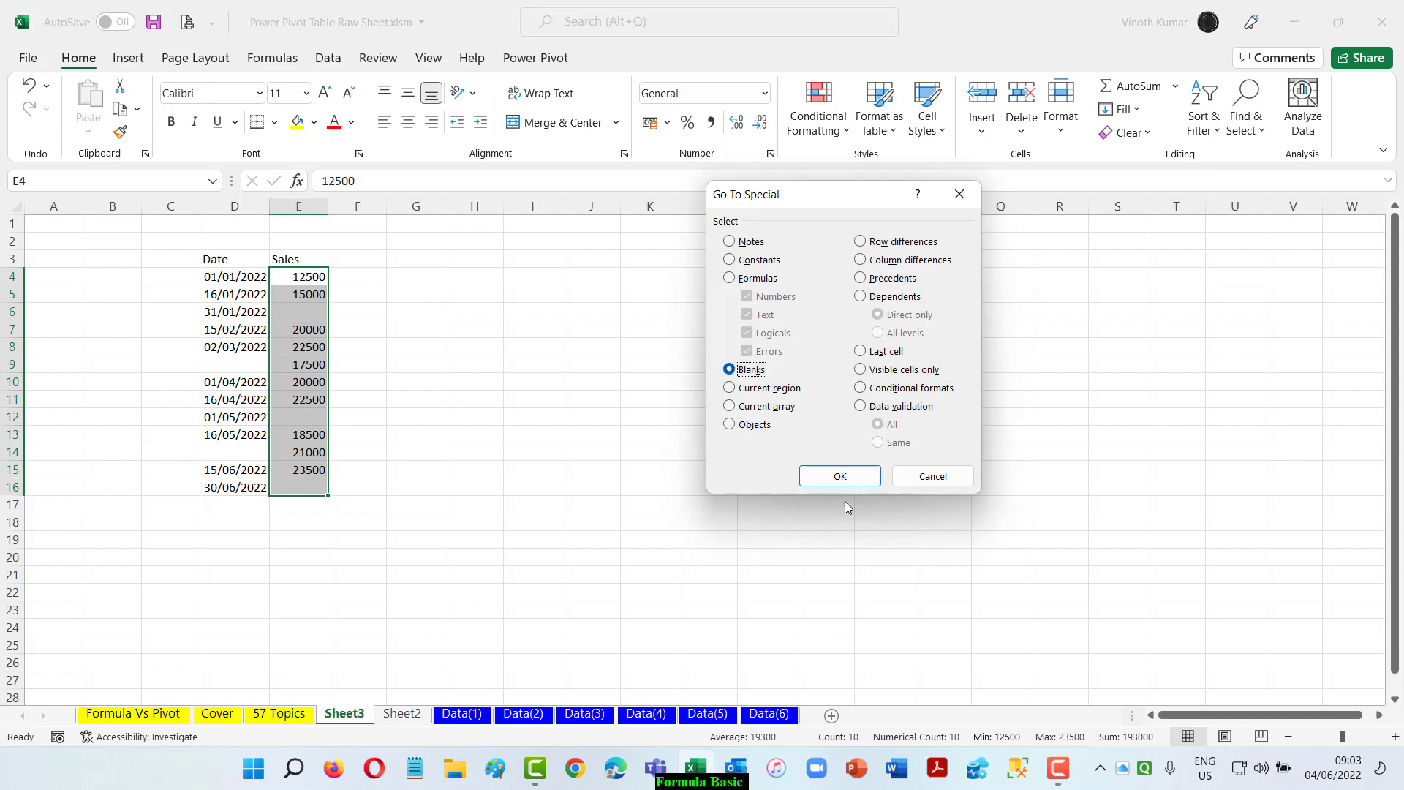
{"action": "left_click", "coordinate": [840, 477]}
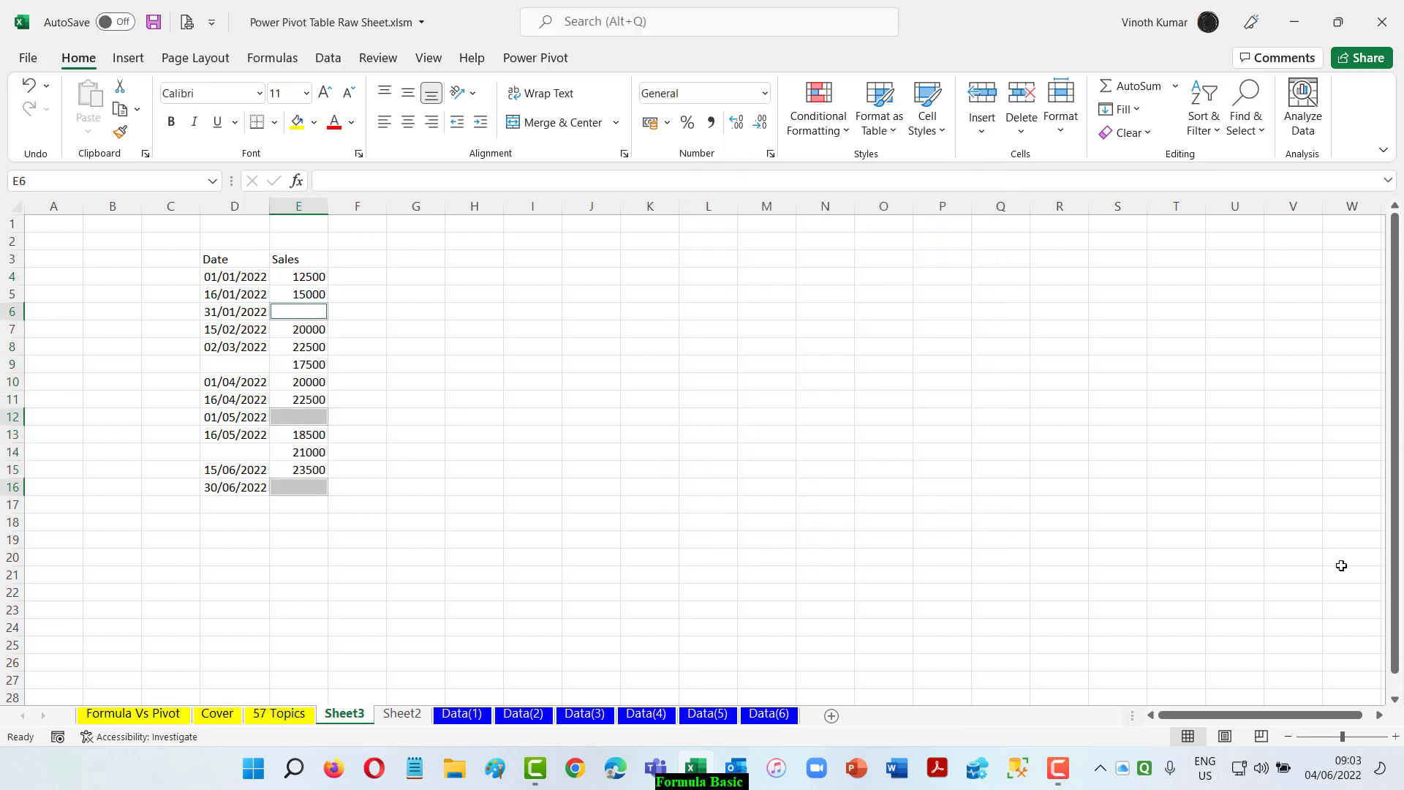
{"action": "type", "text": "0"}
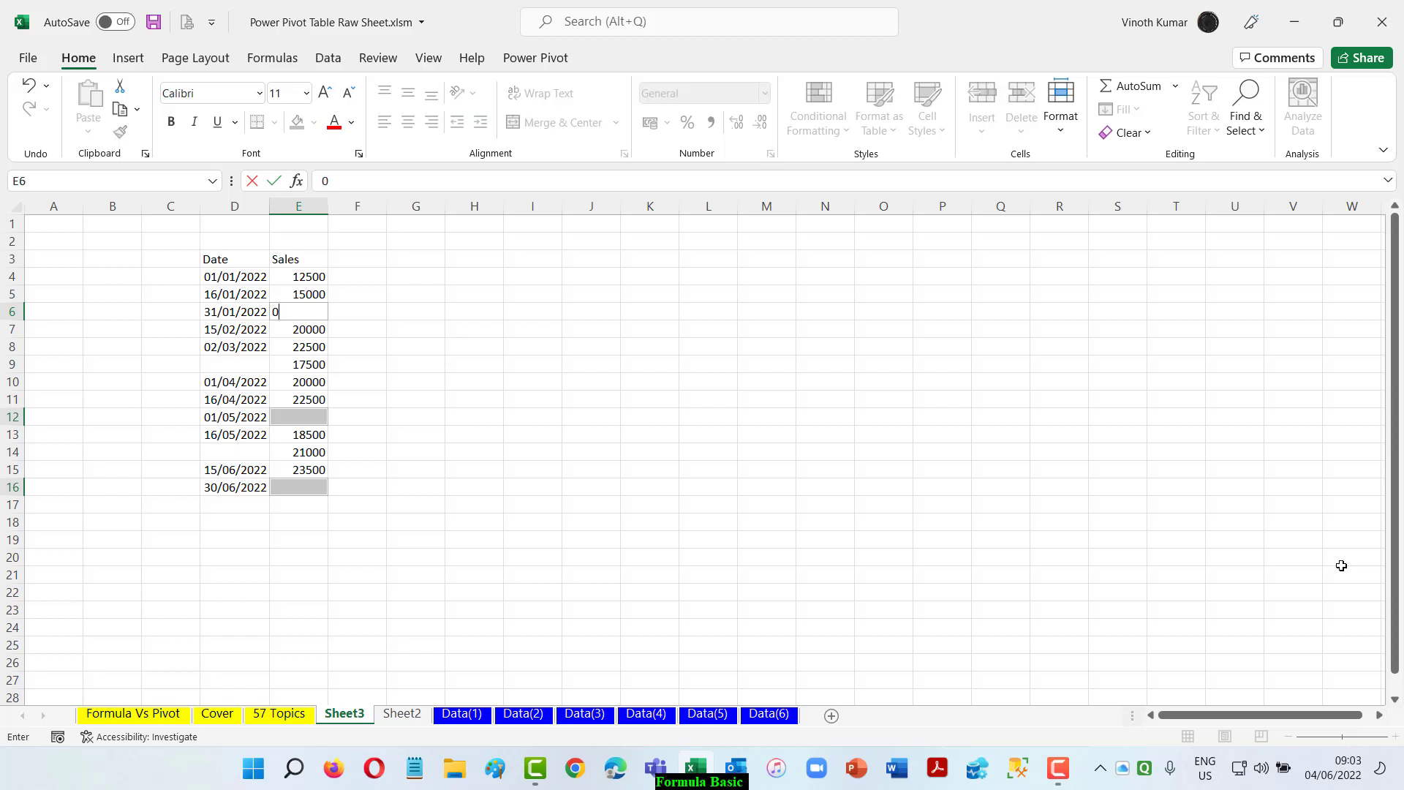
{"action": "key", "text": "ctrl+Return"}
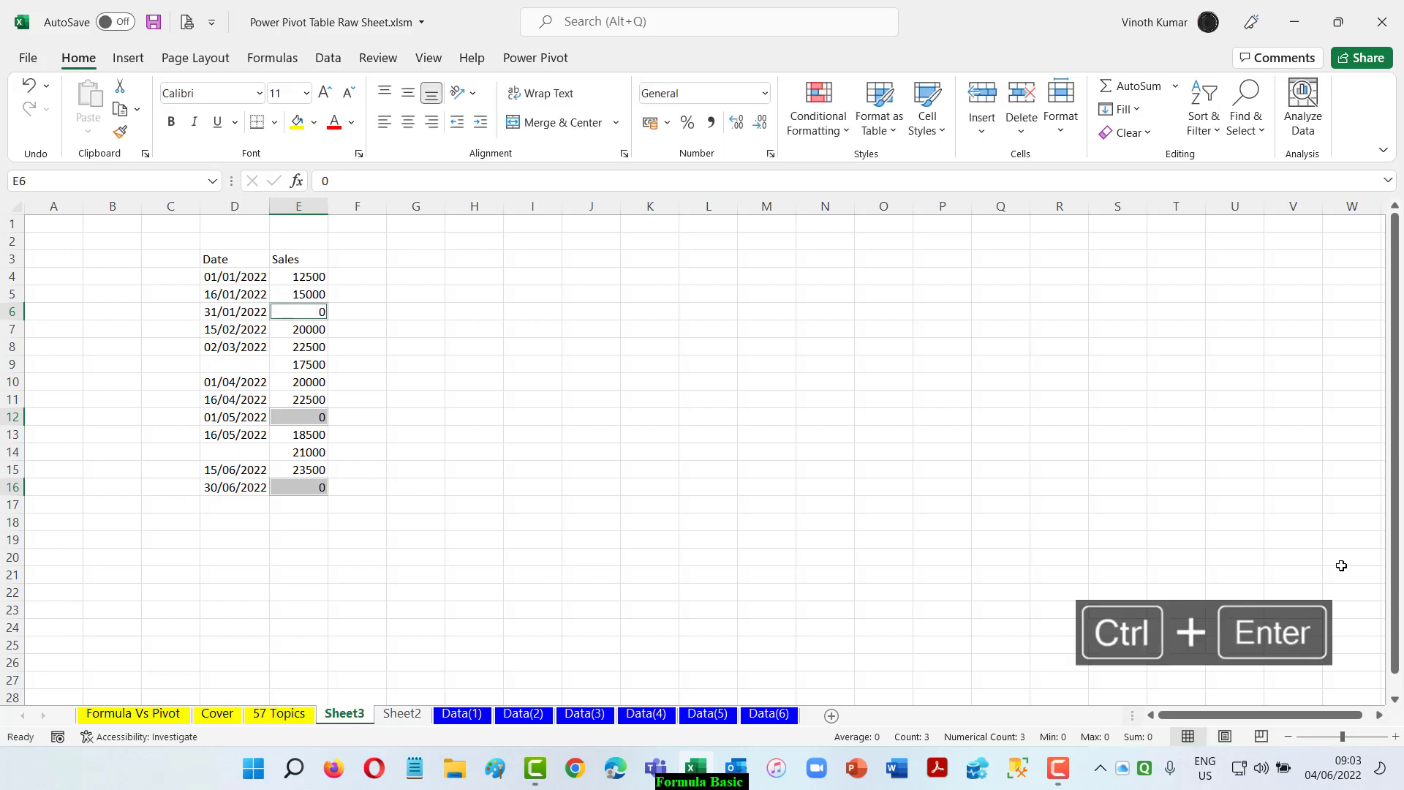
{"action": "left_click", "coordinate": [643, 471]}
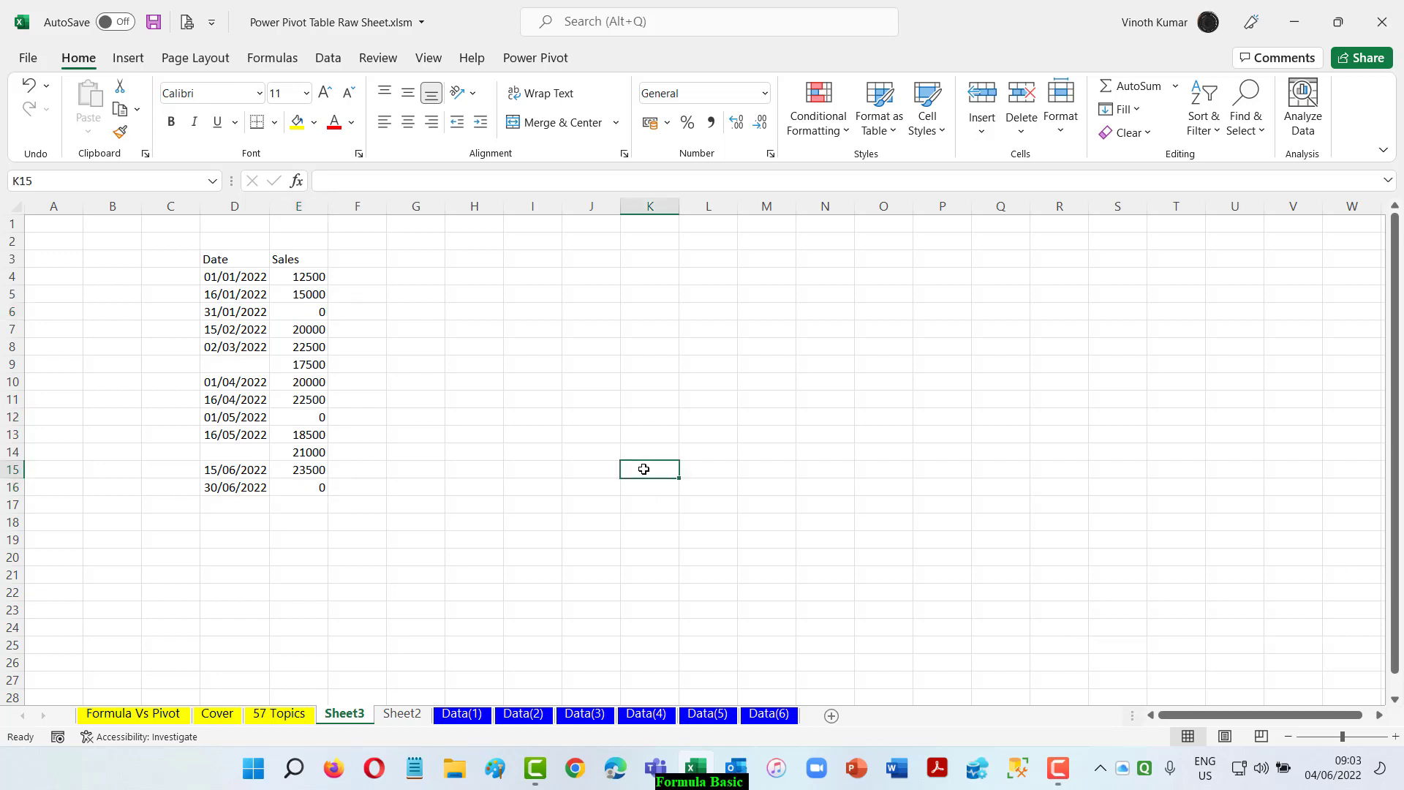
- Enter 0 in the blank date cells D9 and D14
{"action": "left_click", "coordinate": [251, 365]}
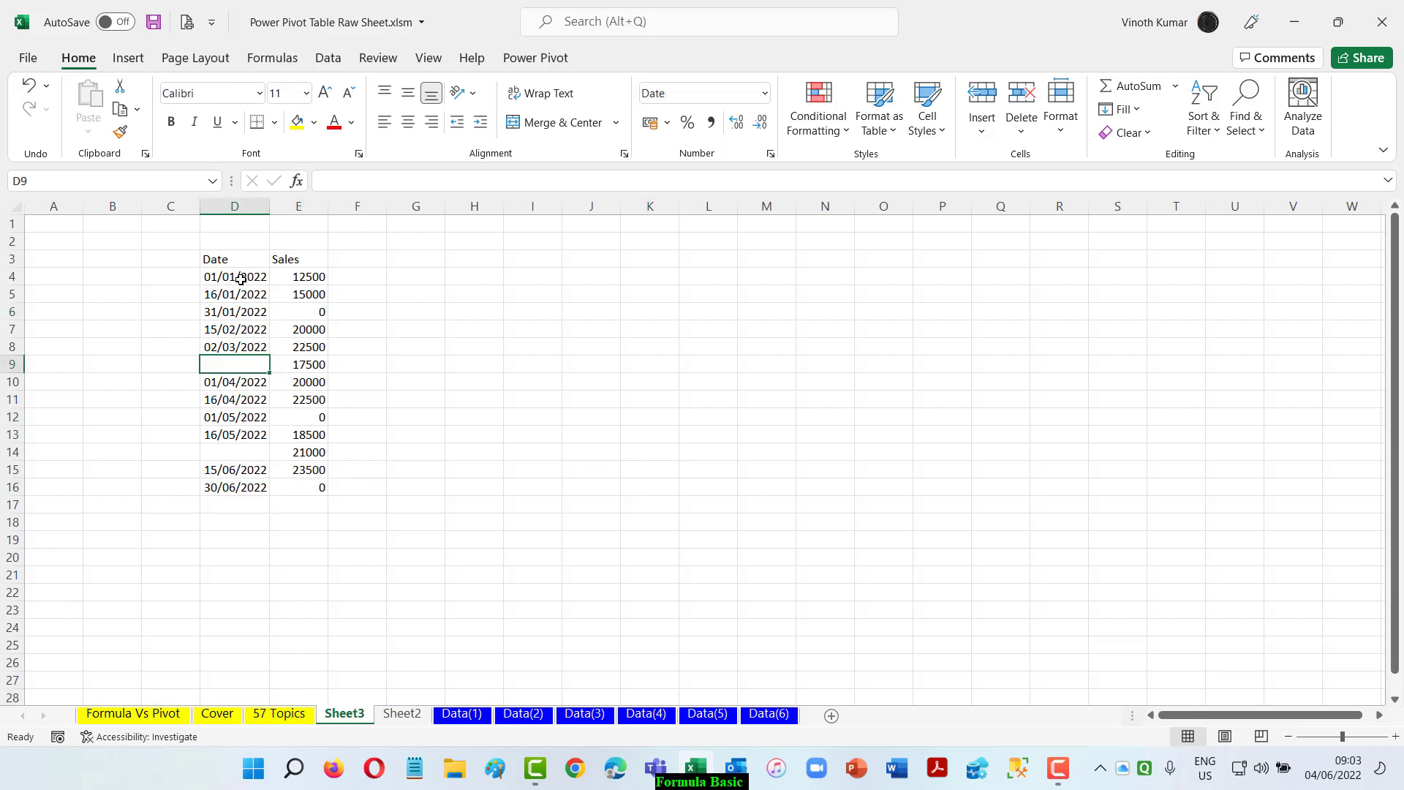
{"action": "left_click_drag", "start_coordinate": [240, 277], "coordinate": [252, 487]}
{"action": "left_click", "coordinate": [240, 367]}
{"action": "type", "text": "0"}
{"action": "key", "text": "Return"}
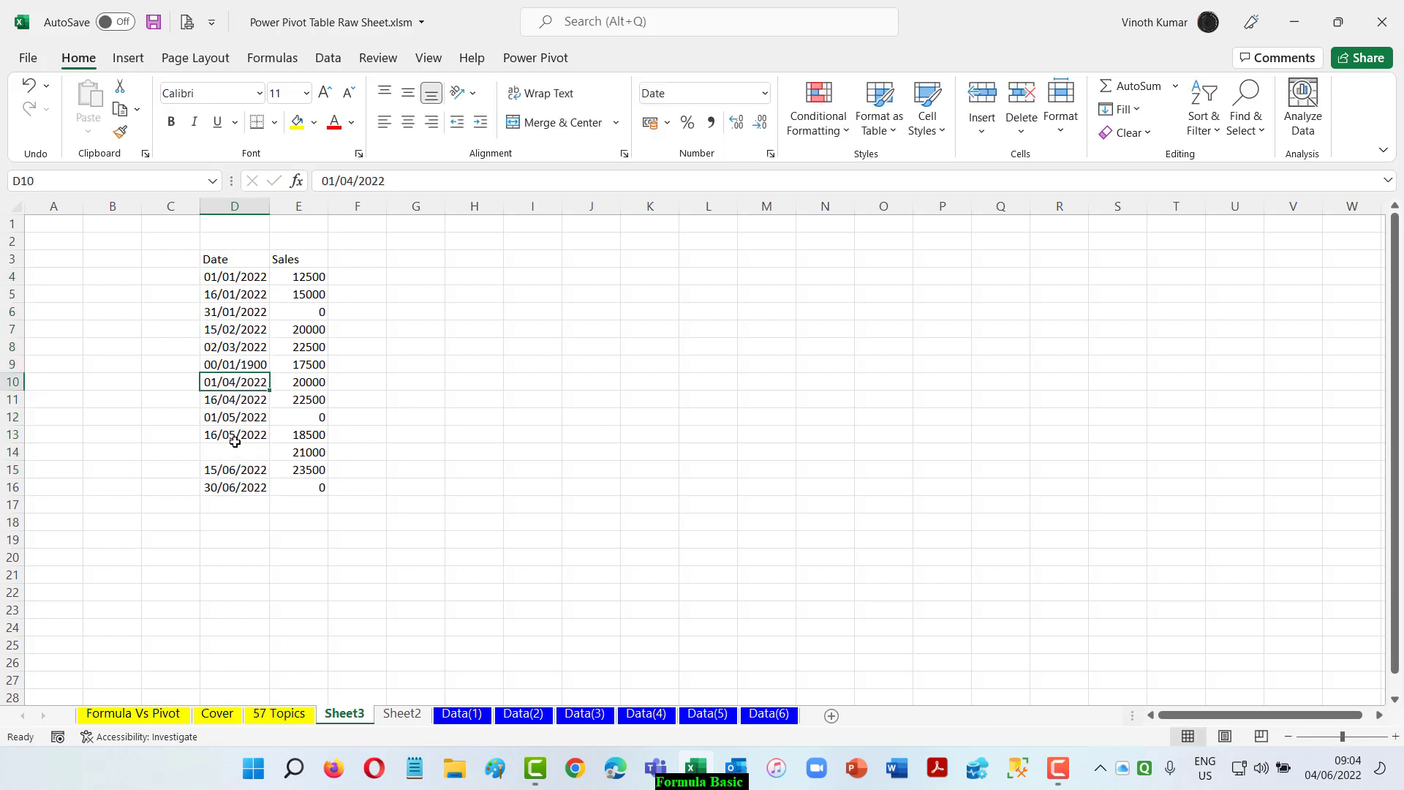
{"action": "key", "text": "ctrl+Down"}
{"action": "left_click", "coordinate": [235, 452]}
{"action": "type", "text": "0"}
{"action": "key", "text": "Return"}
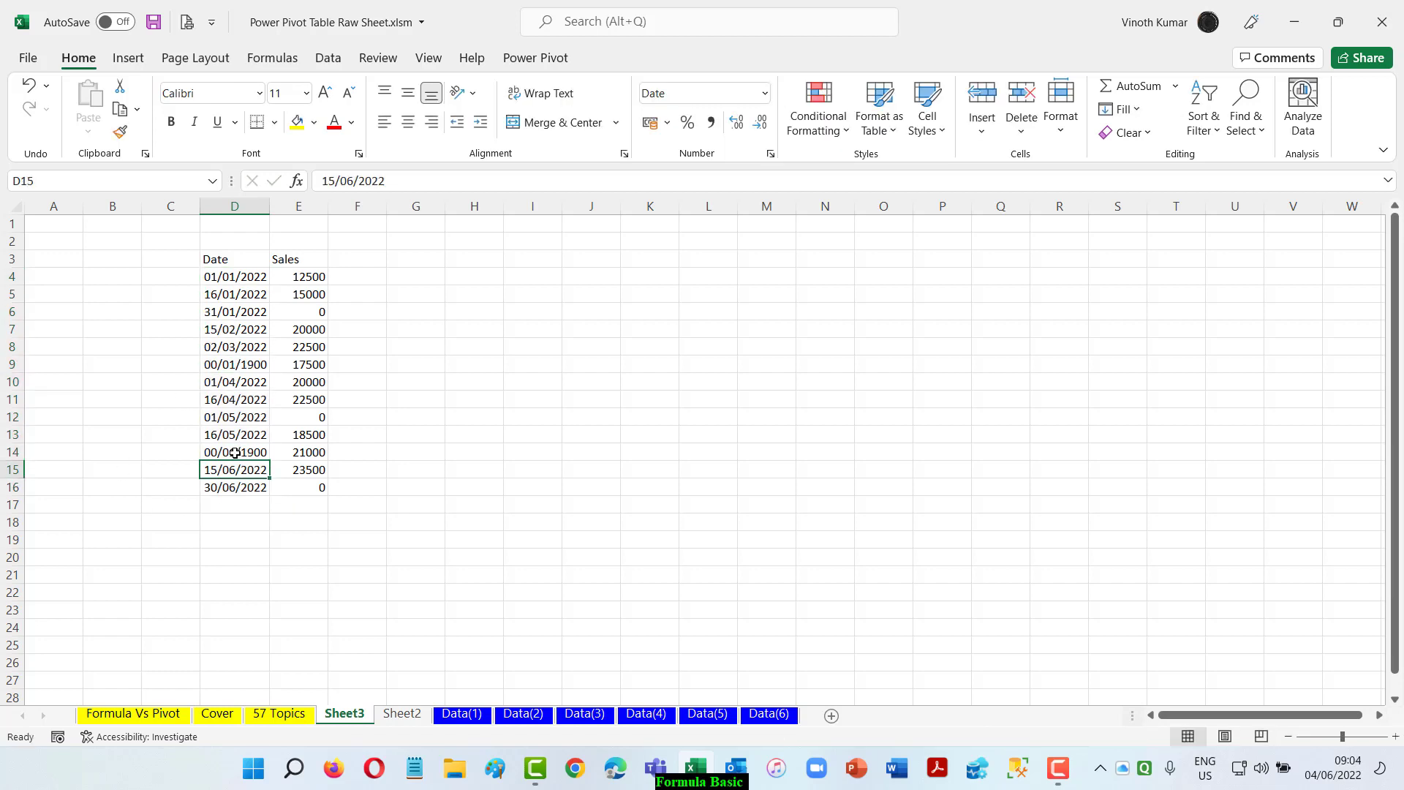
- Clear the zero dates in D14 and D9
{"action": "left_click", "coordinate": [235, 453]}
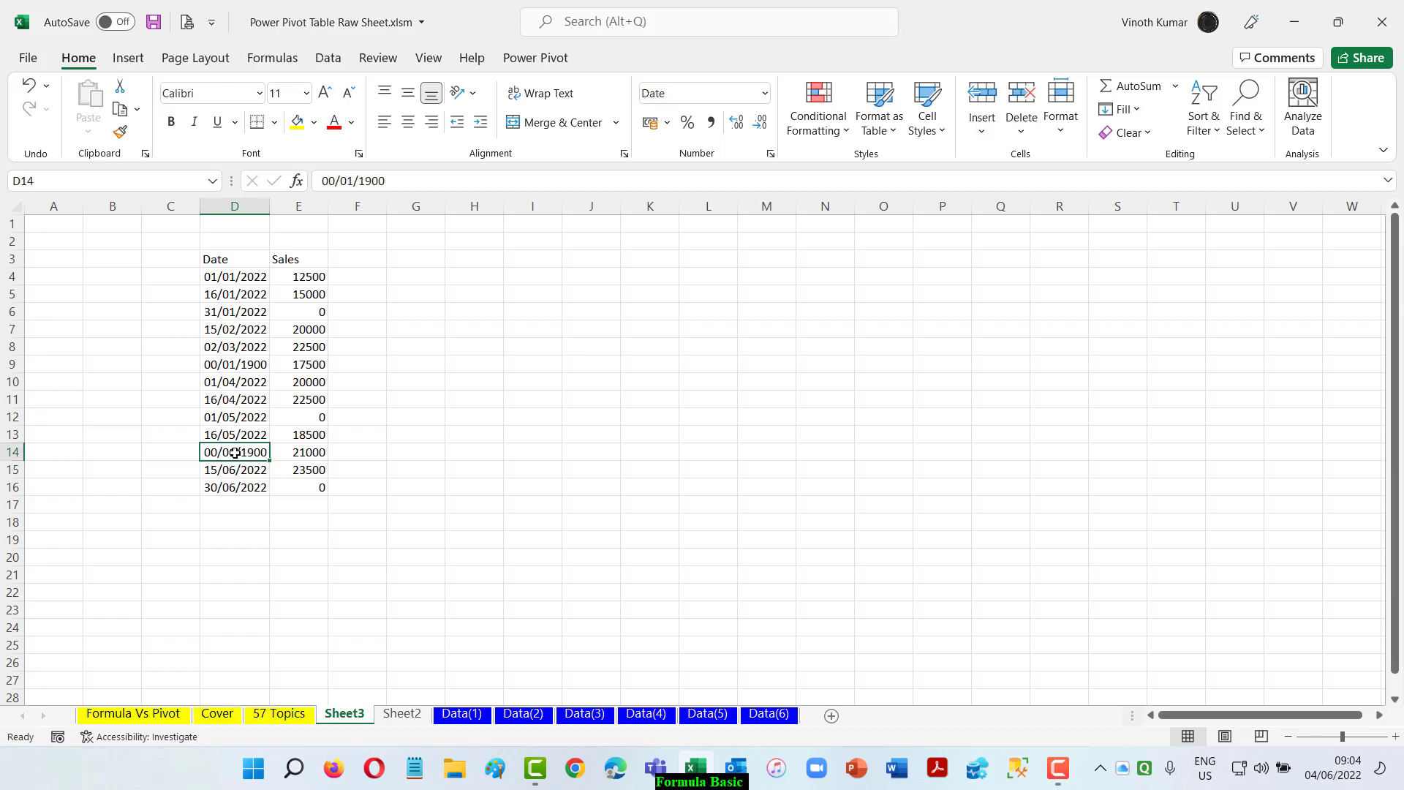
{"action": "key", "text": "Delete"}
{"action": "left_click", "coordinate": [247, 361]}
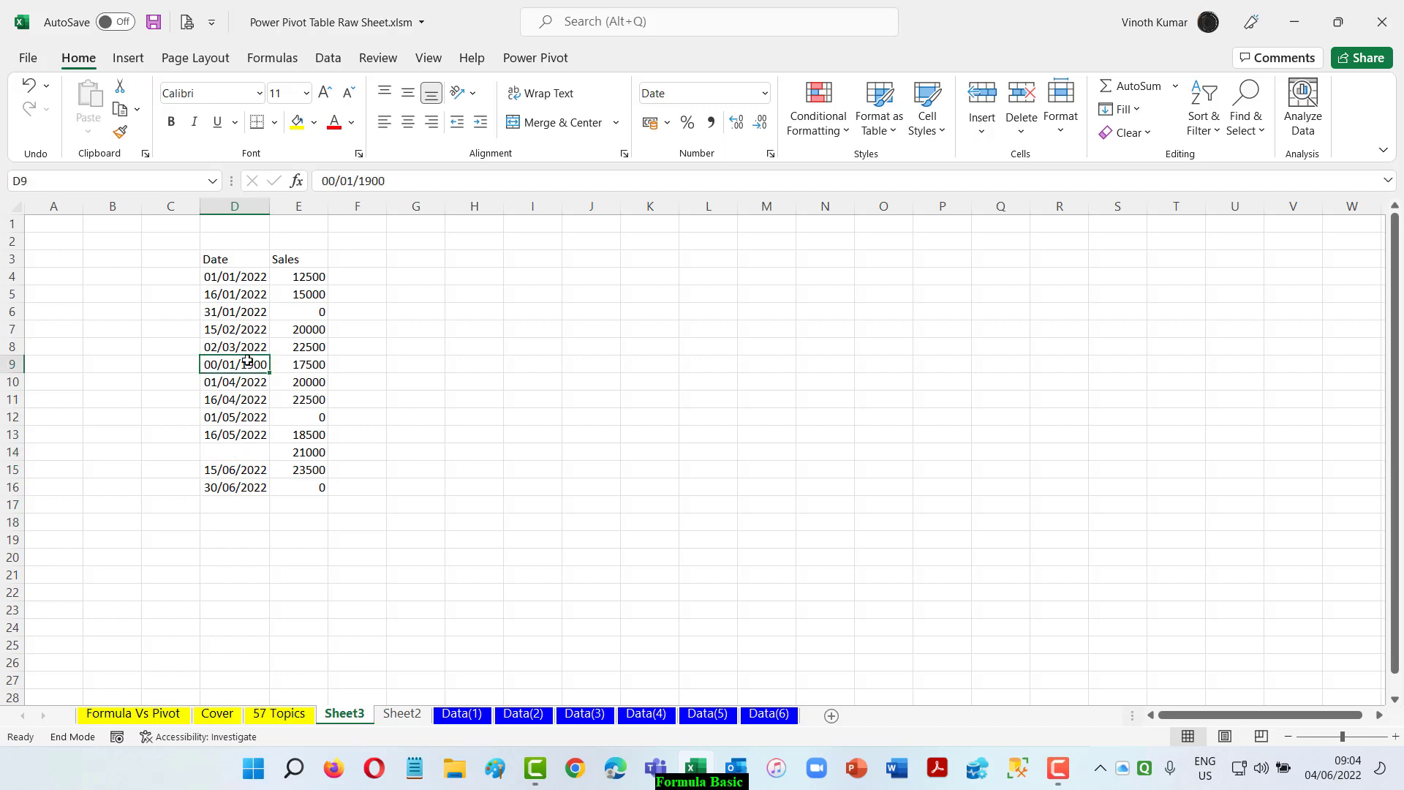
{"action": "key", "text": "Delete"}
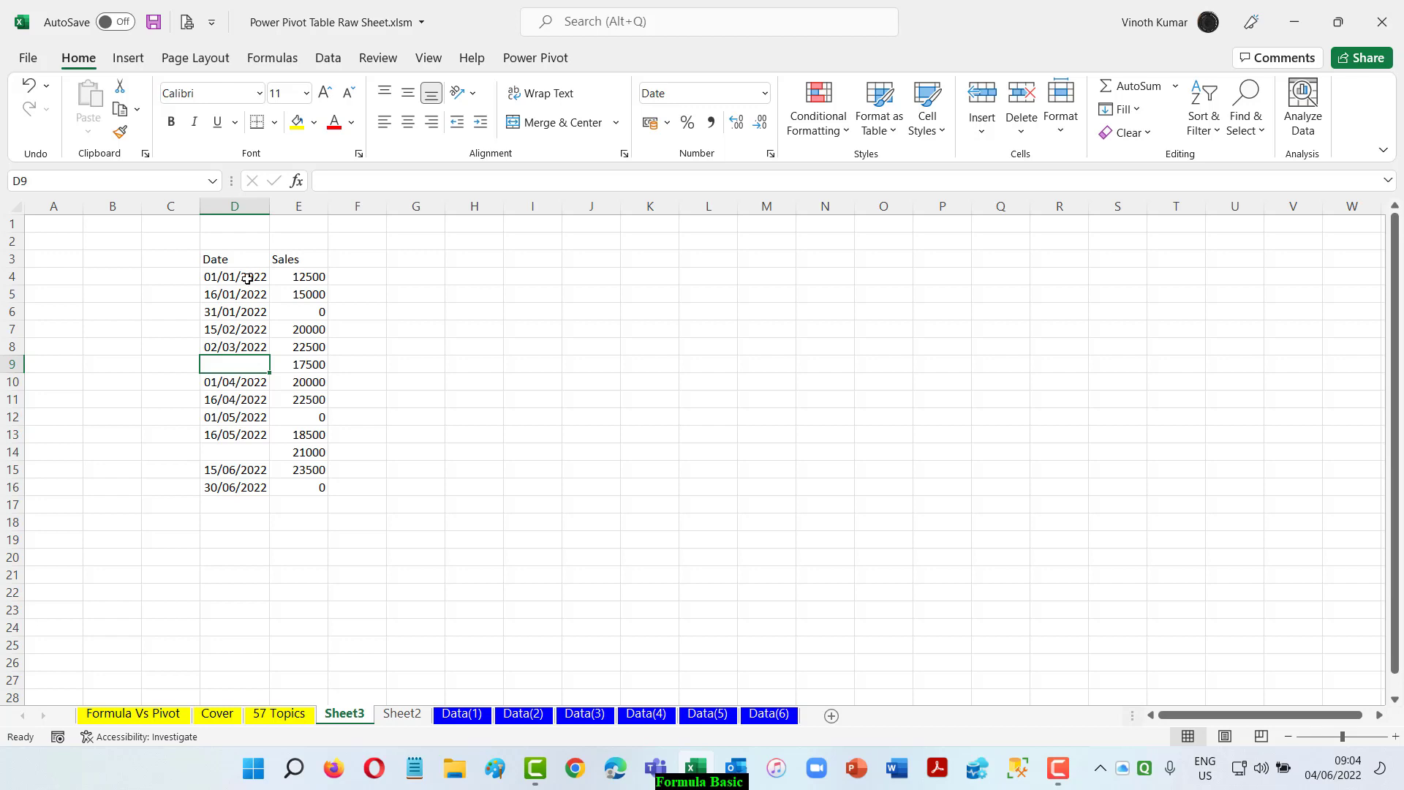
- Select only the blank cells within D4:D16 using Go To Special and fill them all with the date above, using =D8
{"action": "left_click_drag", "start_coordinate": [247, 278], "coordinate": [248, 485]}
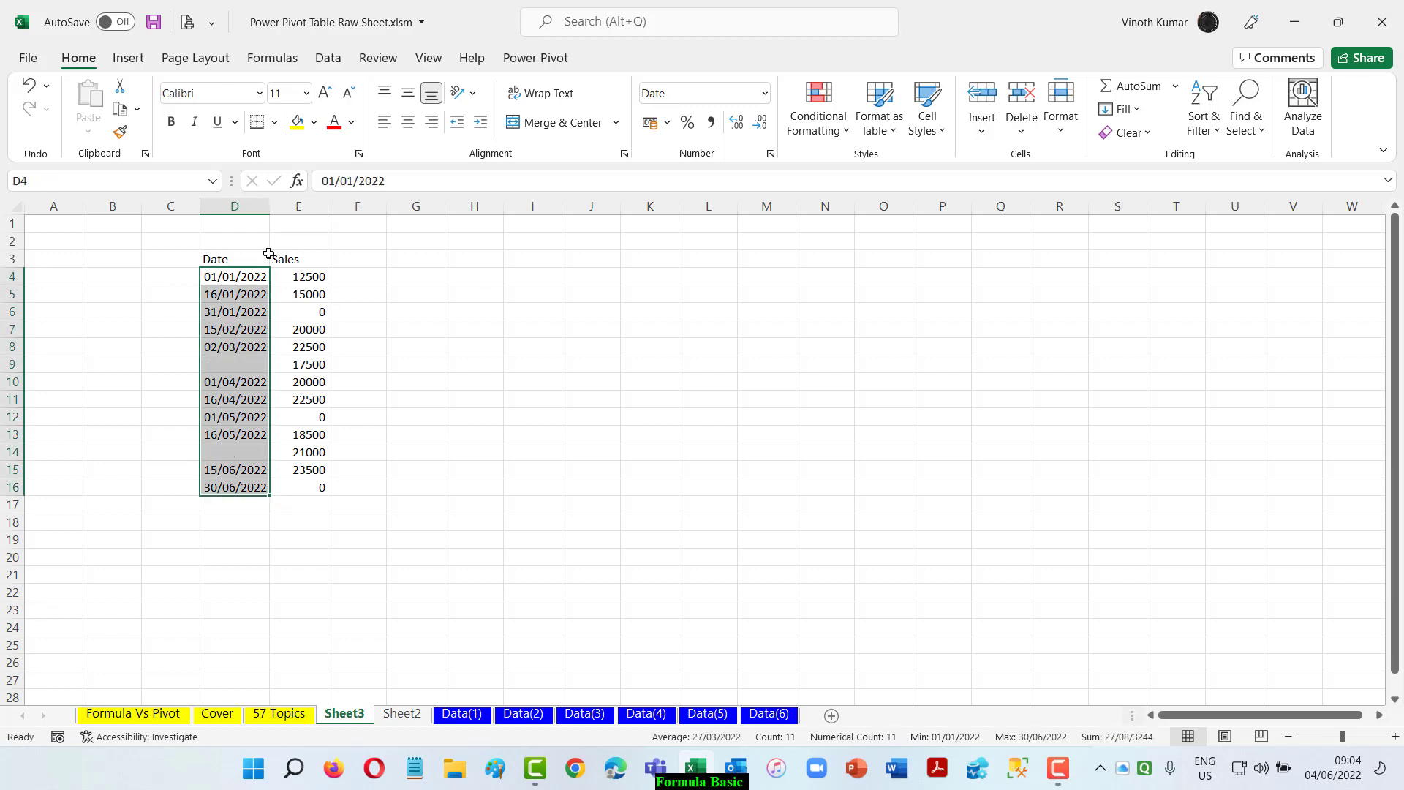
{"action": "left_click", "coordinate": [1239, 129]}
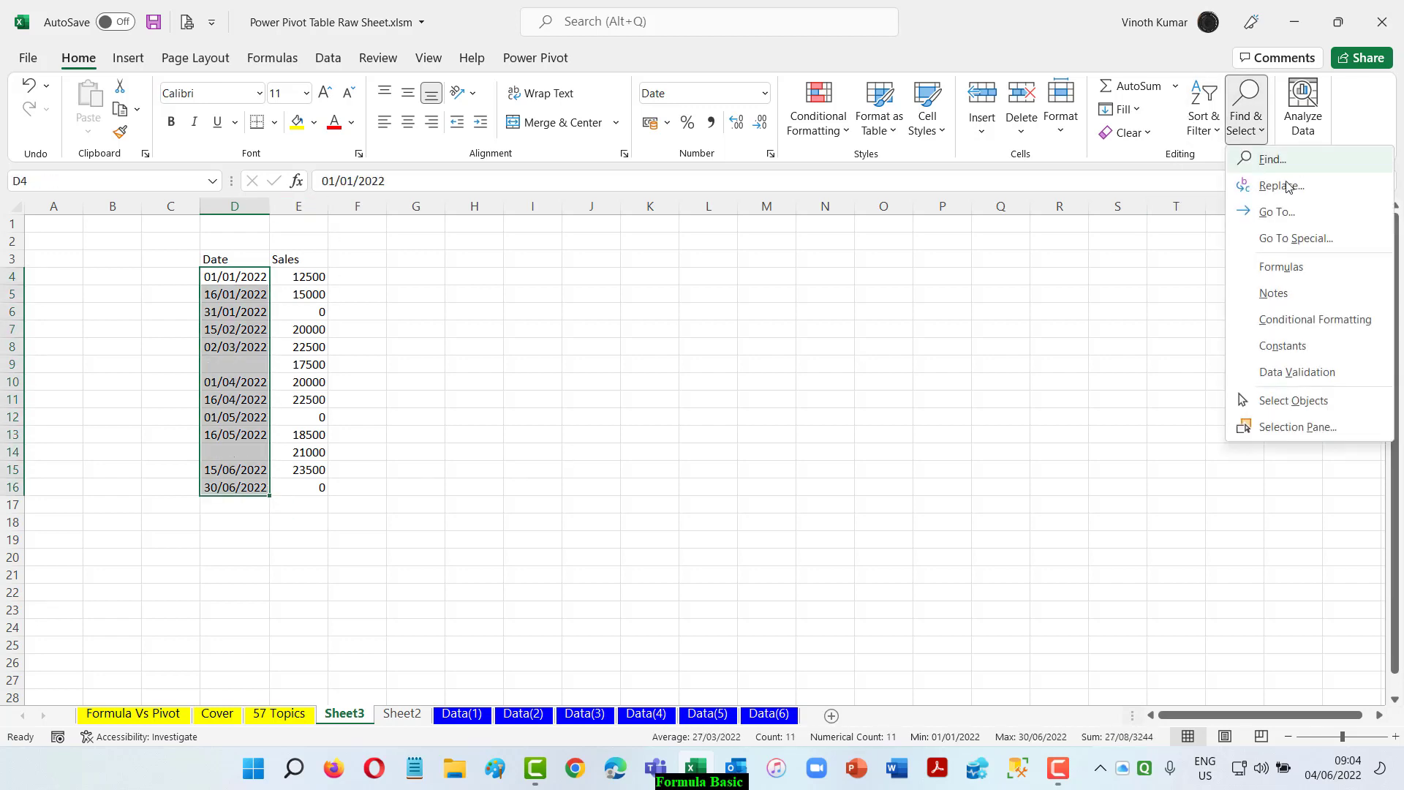
{"action": "left_click", "coordinate": [1294, 245]}
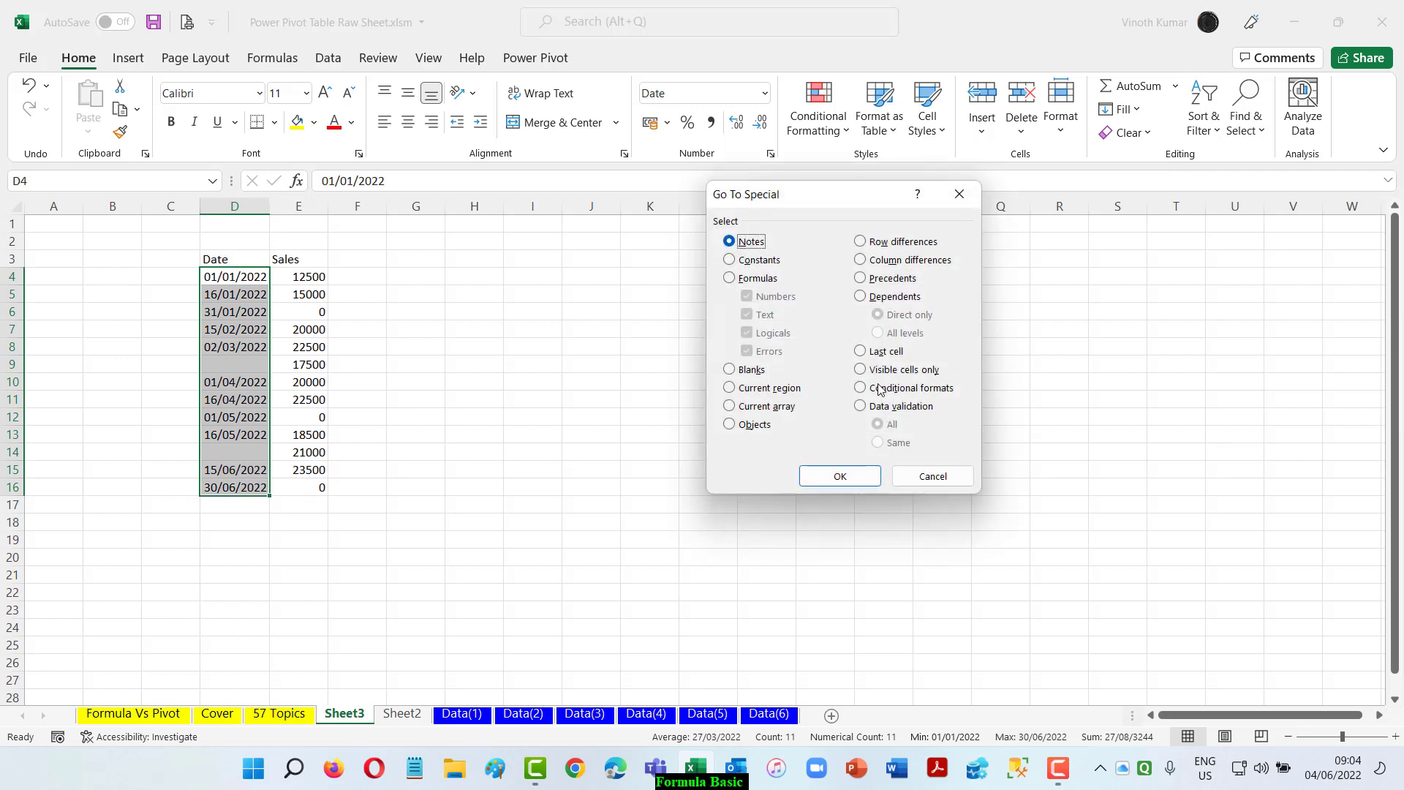
{"action": "left_click", "coordinate": [737, 370]}
{"action": "left_click", "coordinate": [843, 477]}
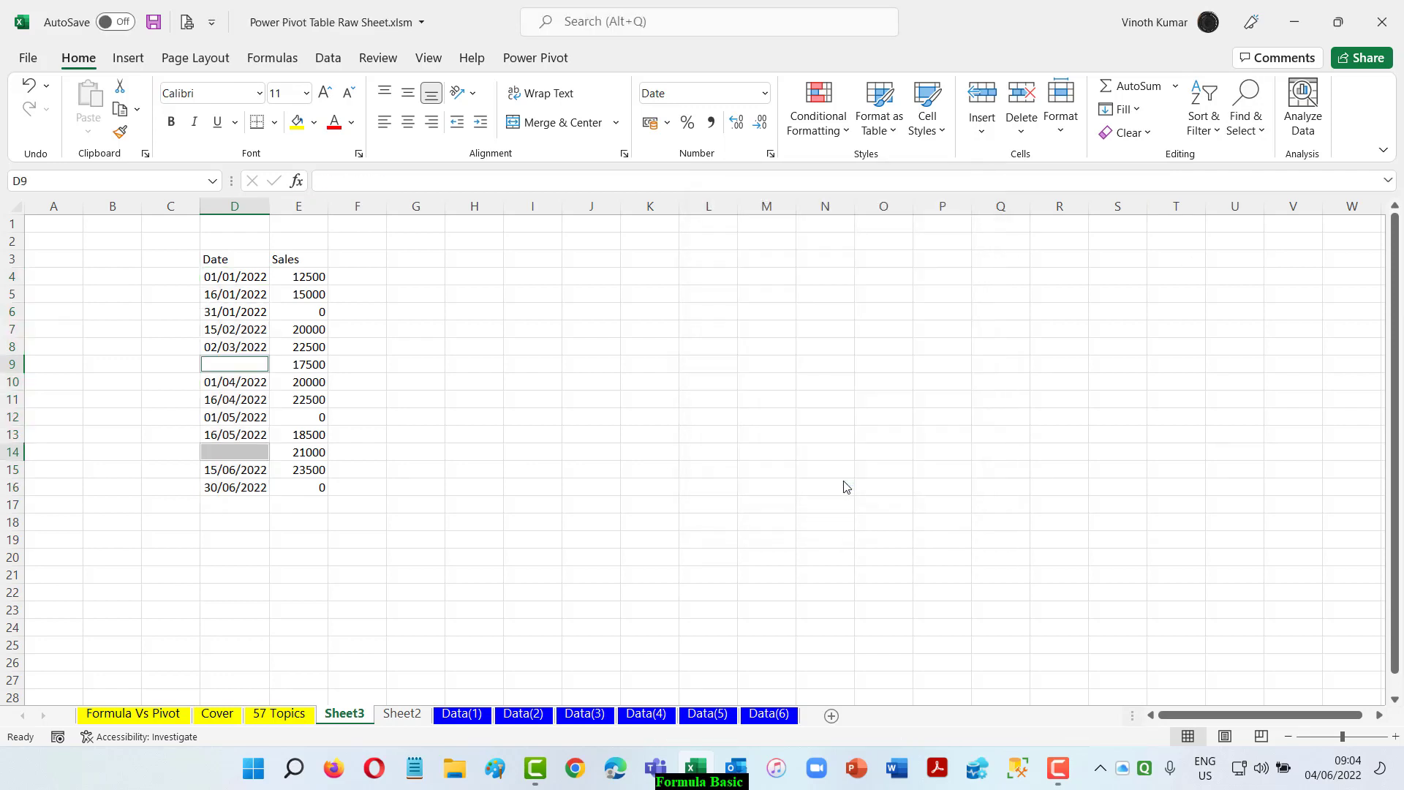
{"action": "type", "text": "="}
{"action": "key", "text": "Up"}
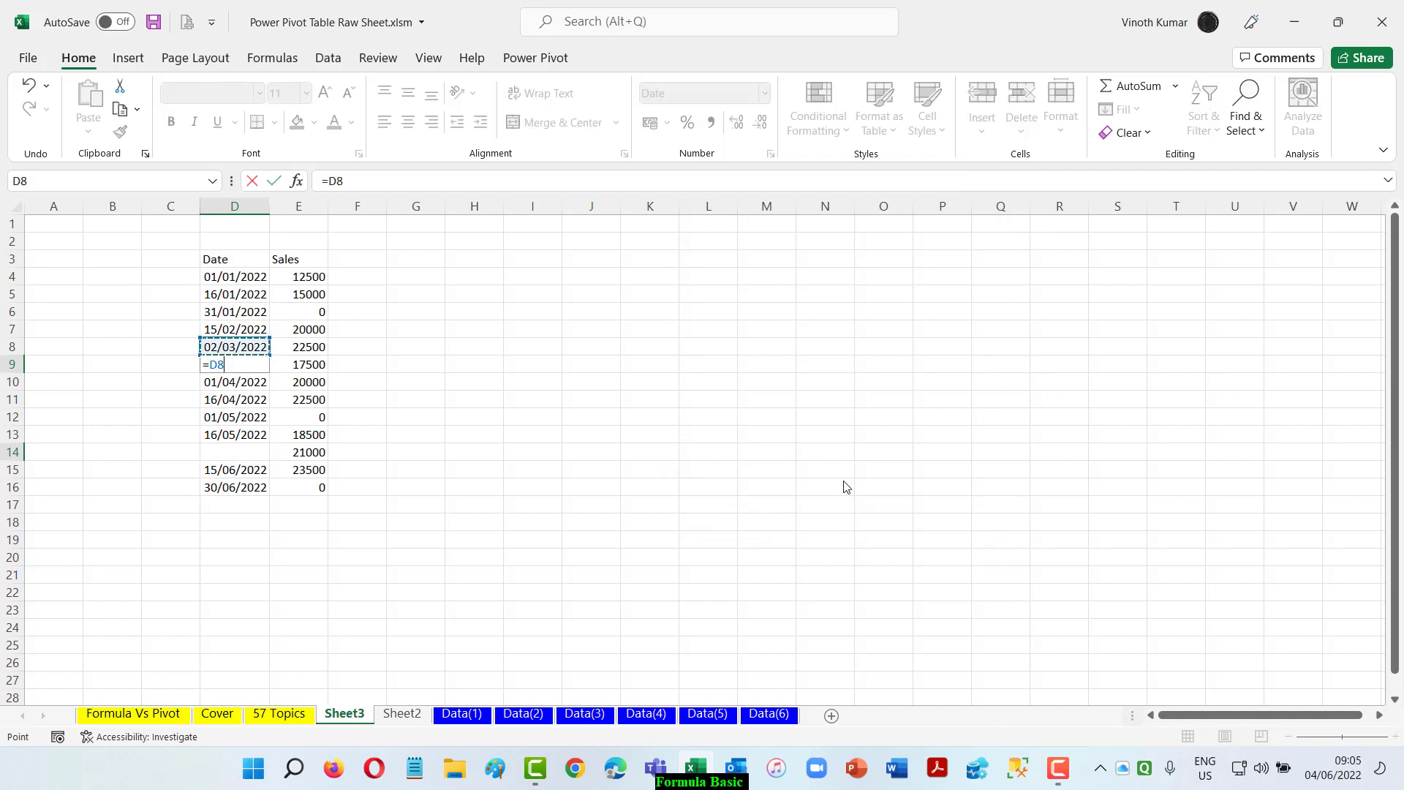
{"action": "key", "text": "ctrl+Return"}
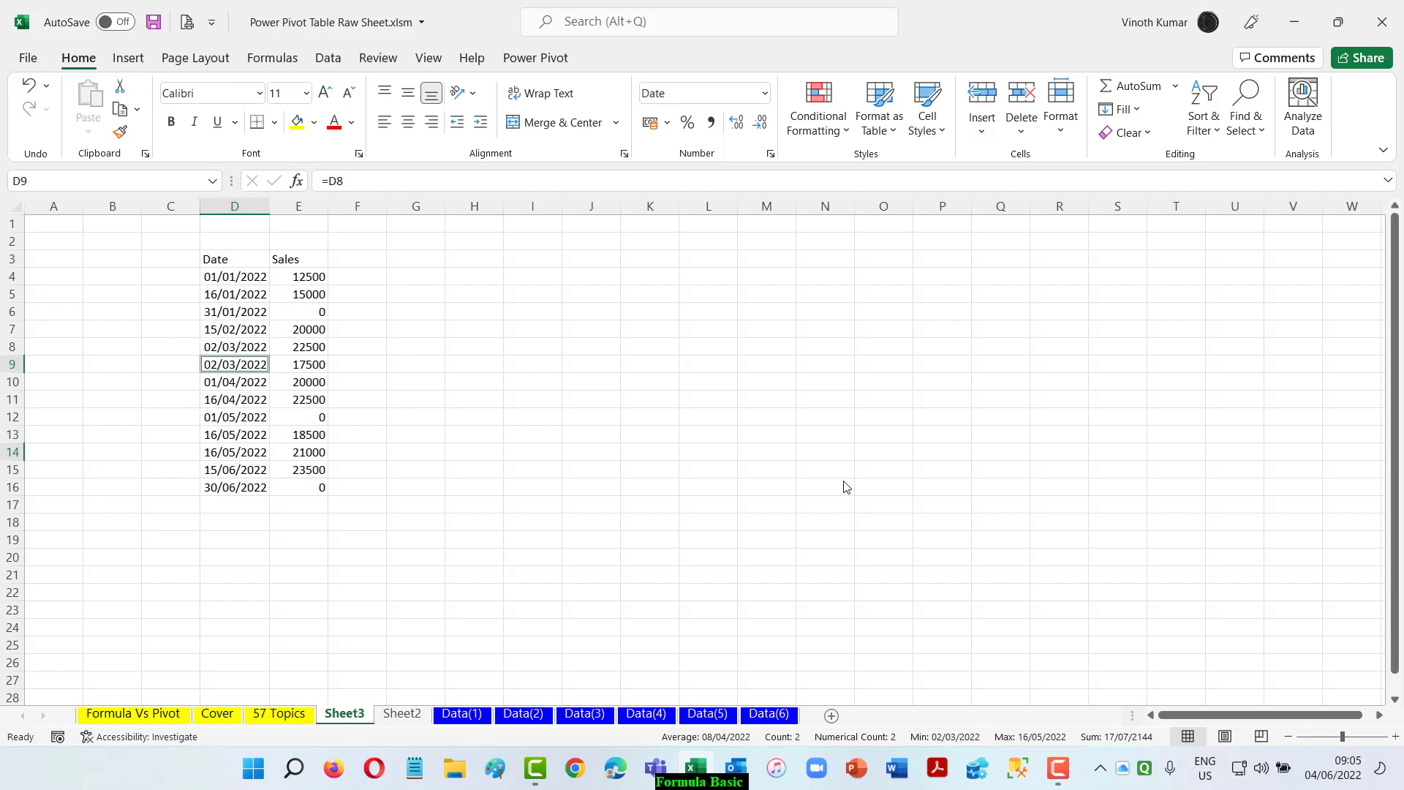
- Undo the blank-cell fills and the cleared dates and sales values until the original Date and Sales data is restored
{"action": "key", "text": "ctrl+z"}
{"action": "key", "text": "ctrl+z"}
{"action": "key", "text": "ctrl+z"}
{"action": "key", "text": "ctrl+z"}
{"action": "key", "text": "ctrl+z"}
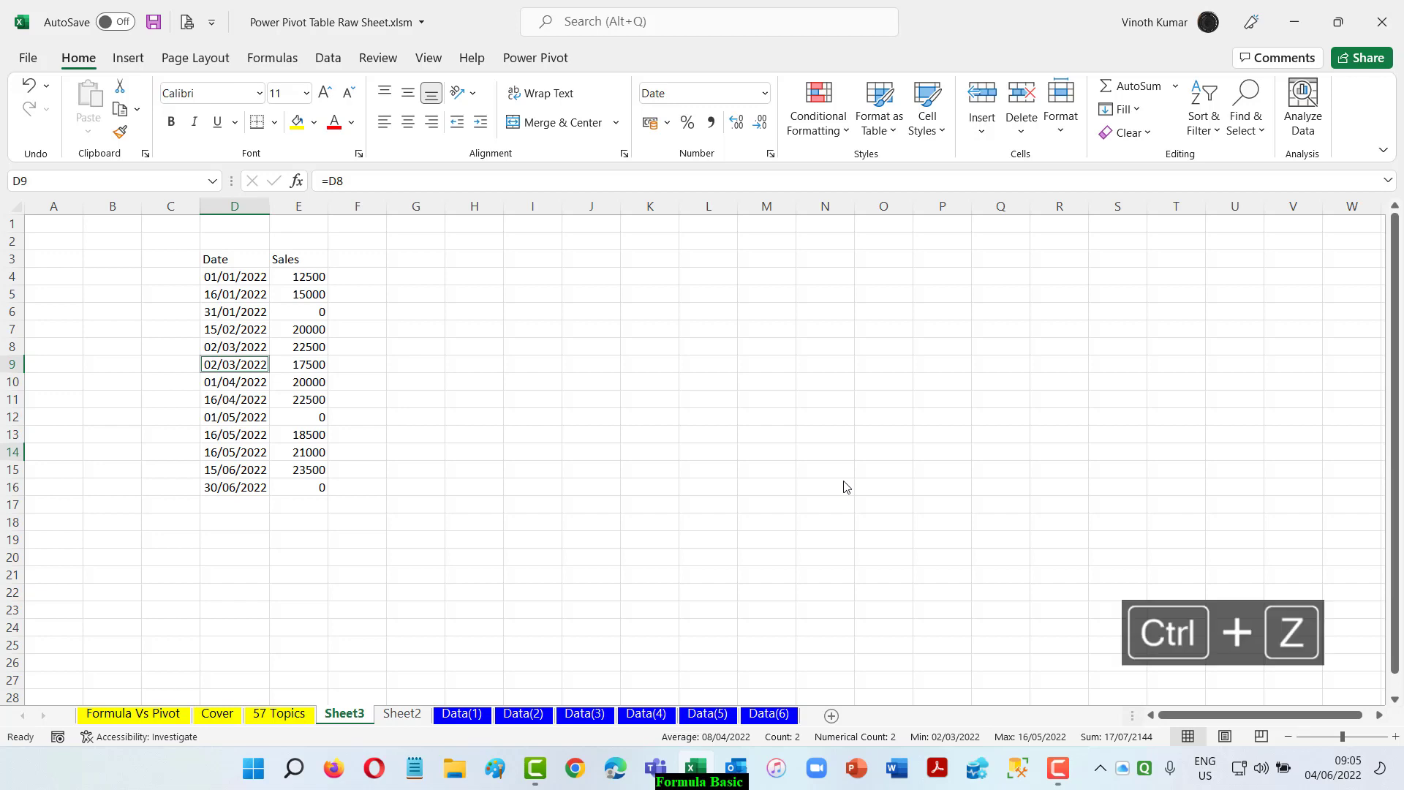
{"action": "key", "text": "ctrl+z"}
{"action": "key", "text": "ctrl+z"}
{"action": "key", "text": "ctrl+z"}
{"action": "key", "text": "ctrl+z"}
{"action": "key", "text": "ctrl+z"}
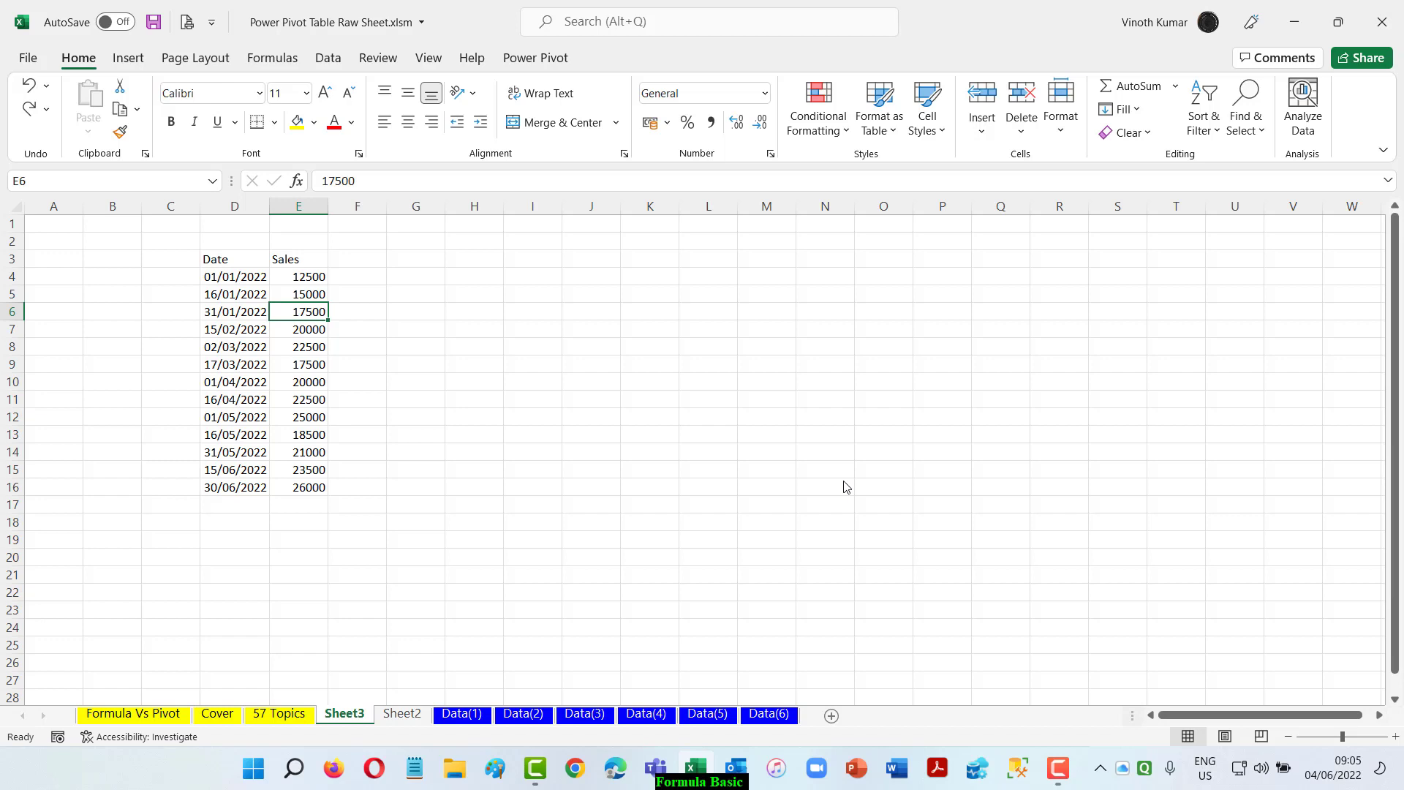
- Highlight cell I3 with a yellow fill and select the Date header in D3
{"action": "left_click", "coordinate": [533, 263]}
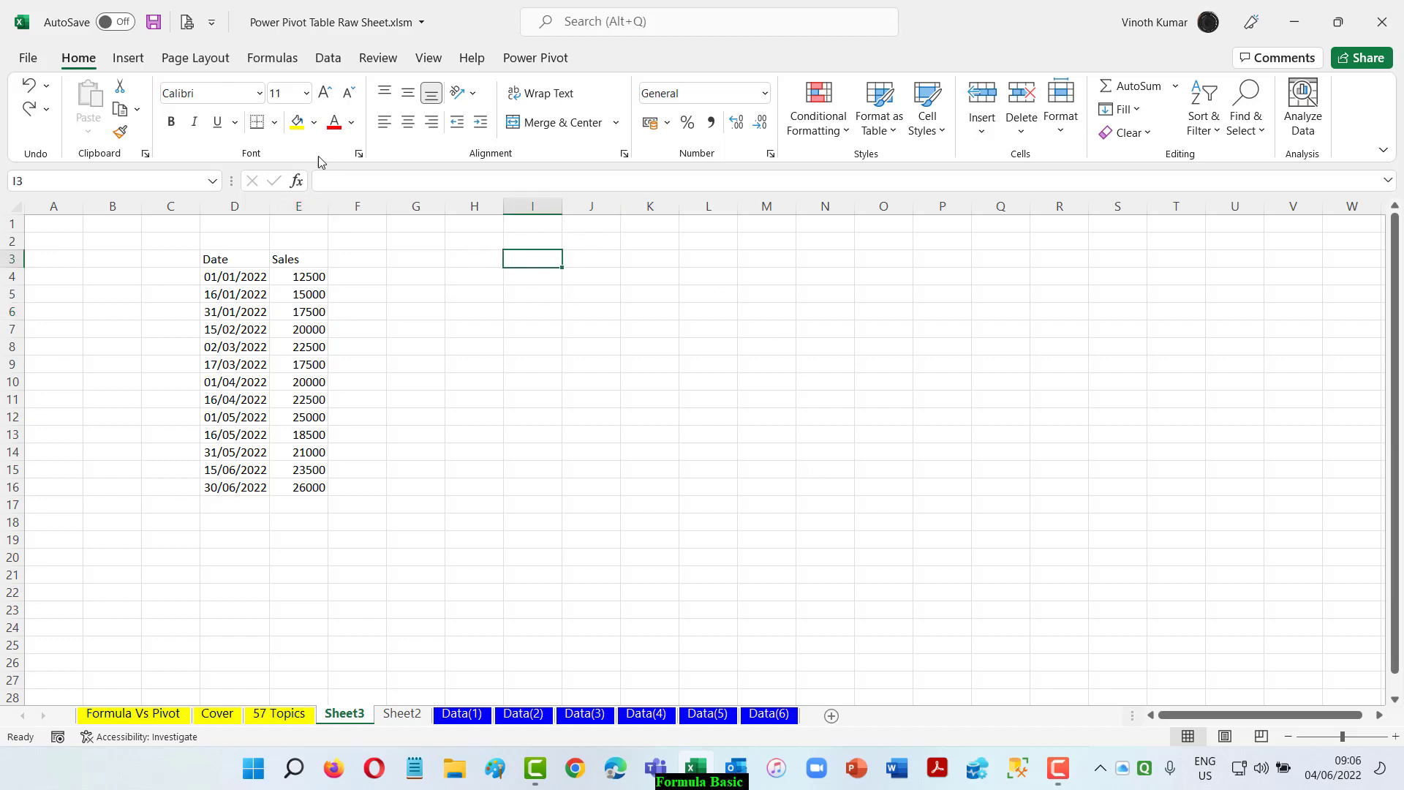
{"action": "left_click", "coordinate": [297, 122]}
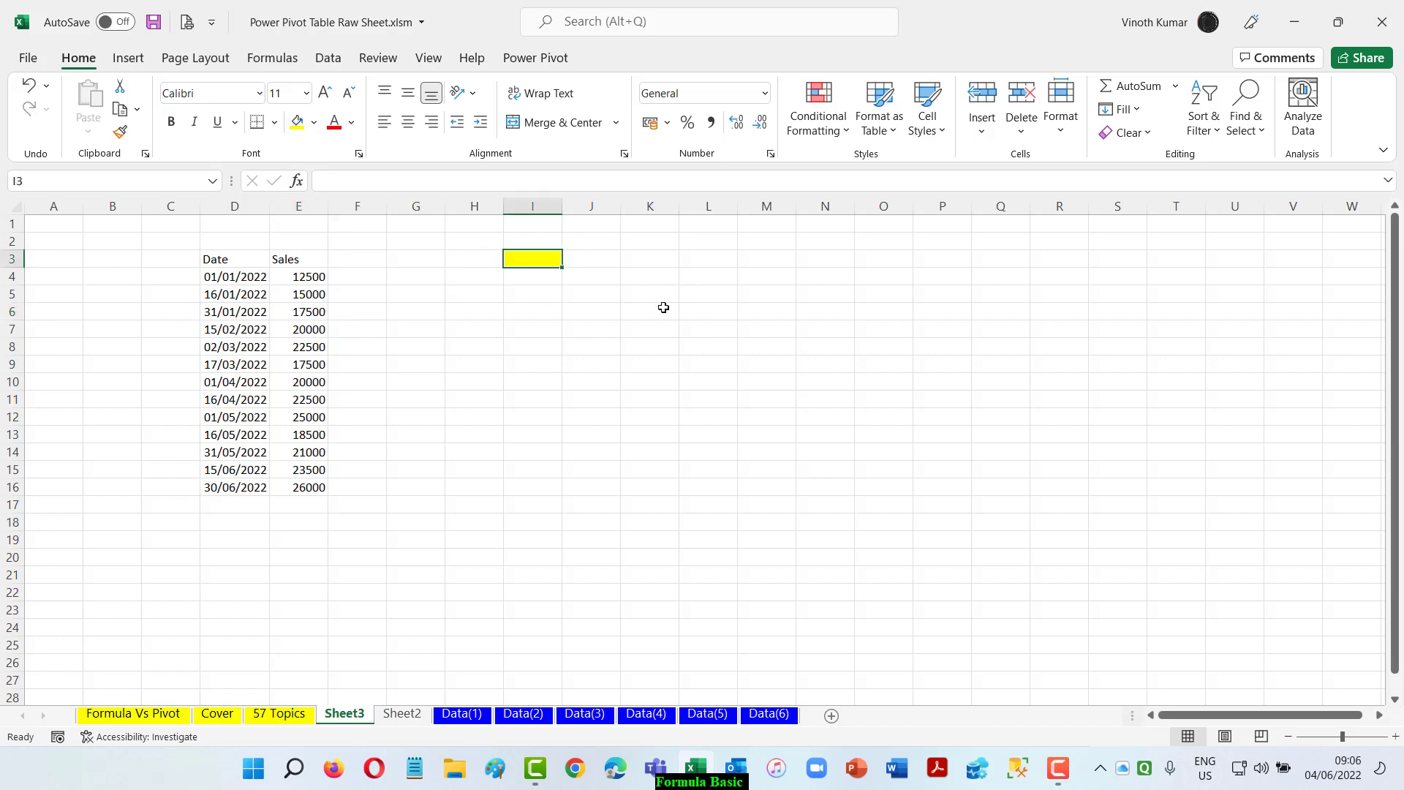
{"action": "left_click", "coordinate": [230, 262]}
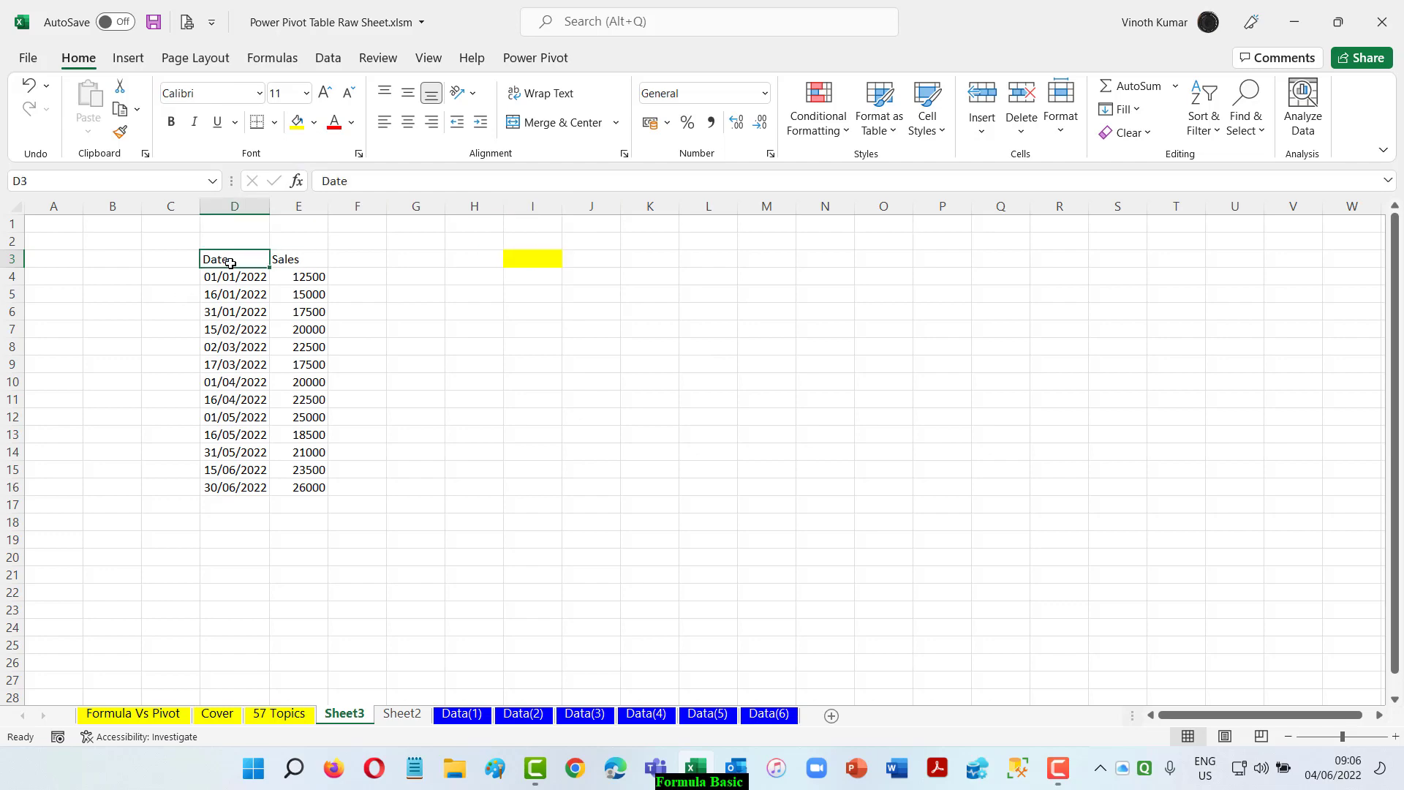
- Make the keyboard shortcut topic in B13 of the 57 Topics sheet bold
{"action": "left_click", "coordinate": [279, 714]}
{"action": "left_click", "coordinate": [124, 492]}
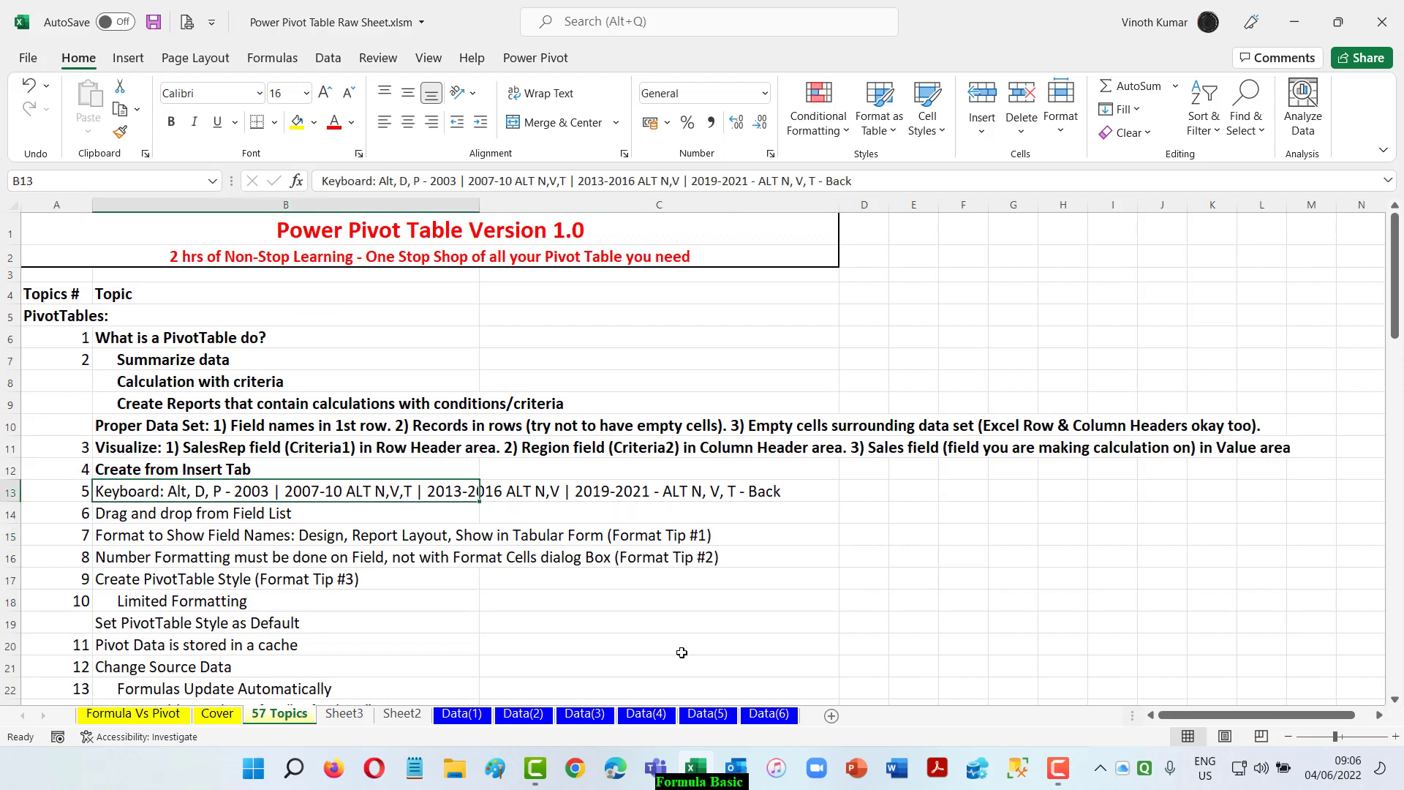
{"action": "key", "text": "ctrl+b"}
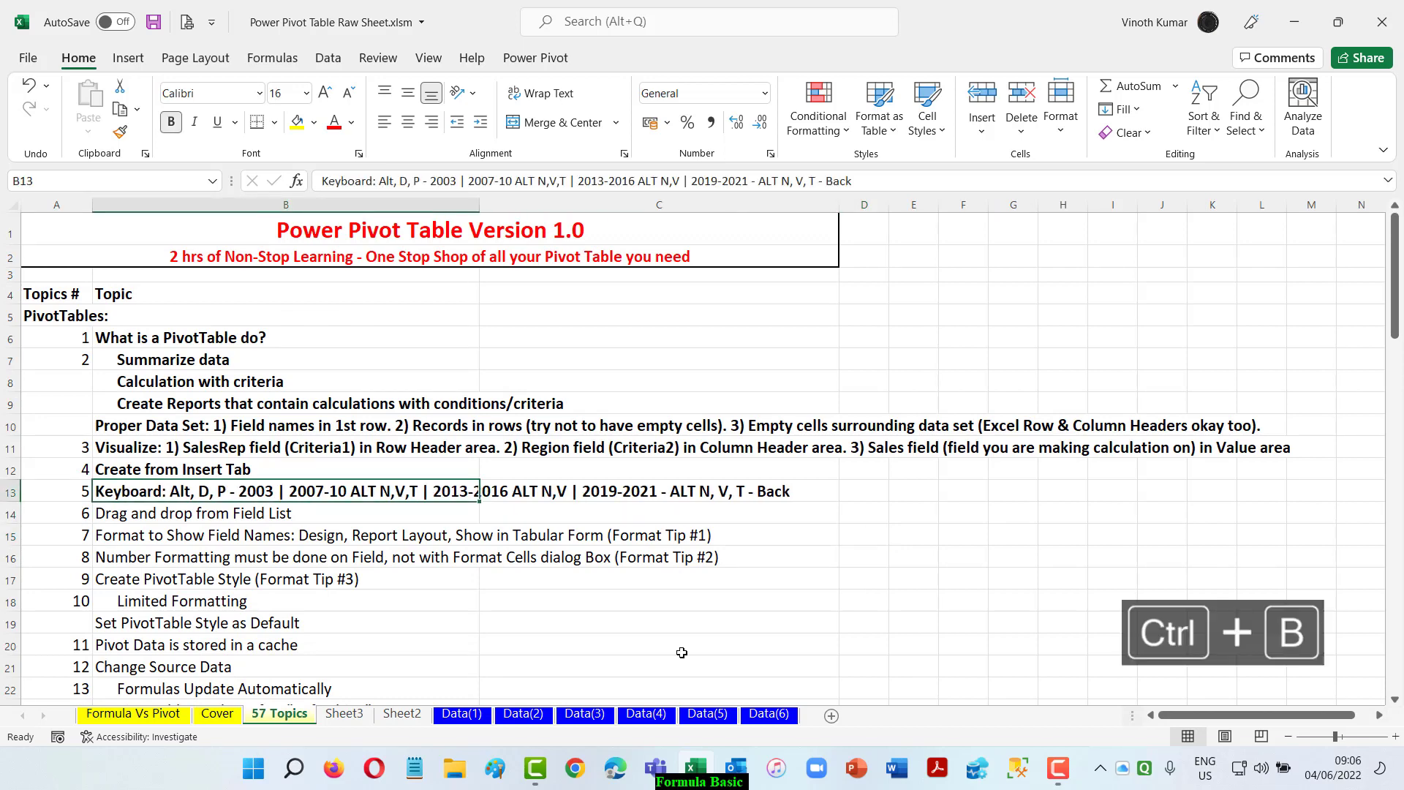
- On Sheet3, start the PivotTable and PivotChart Wizard for a PivotTable based on a Microsoft Excel list, using the range $D$3:$E$16
{"action": "left_click", "coordinate": [348, 714]}
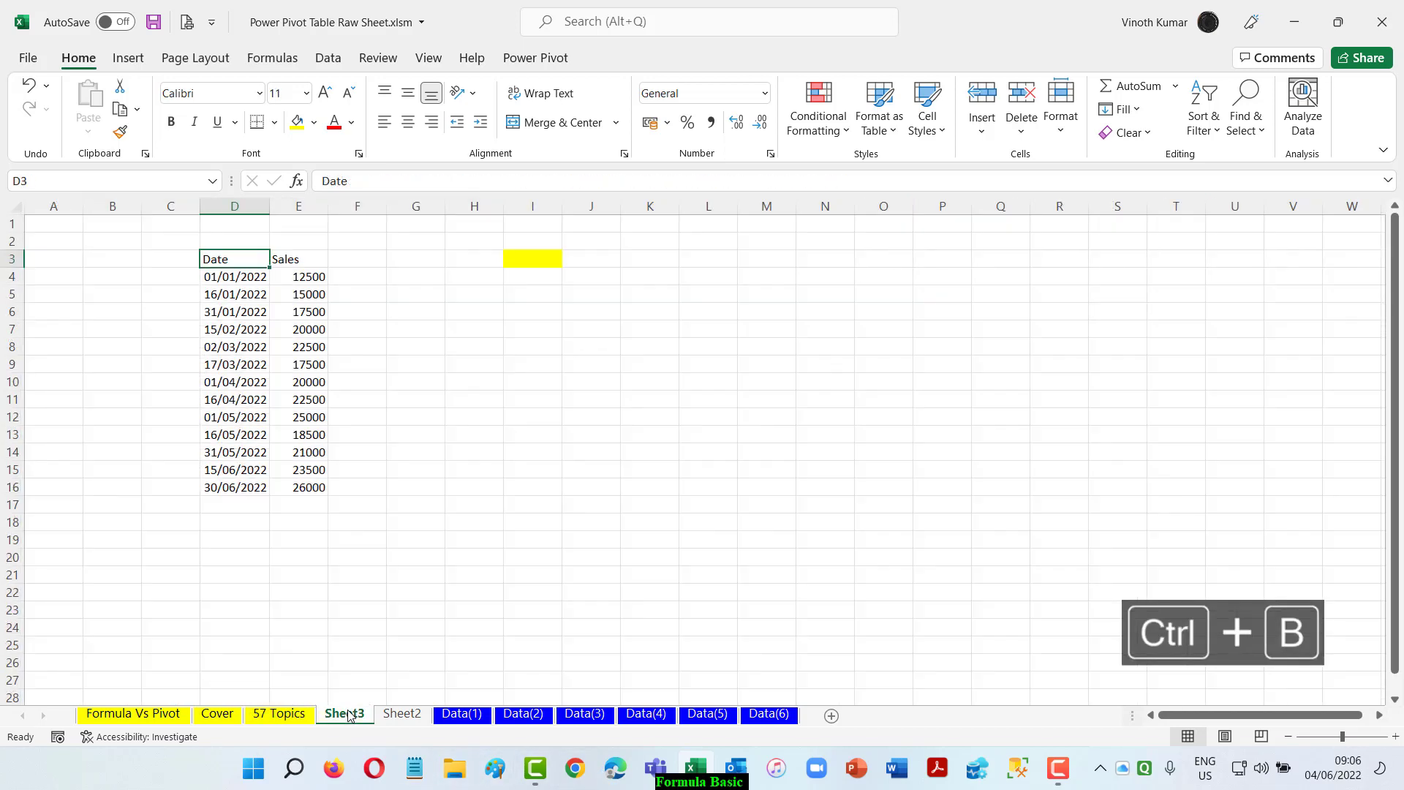
{"action": "key", "text": "alt+d"}
{"action": "key", "text": "p"}
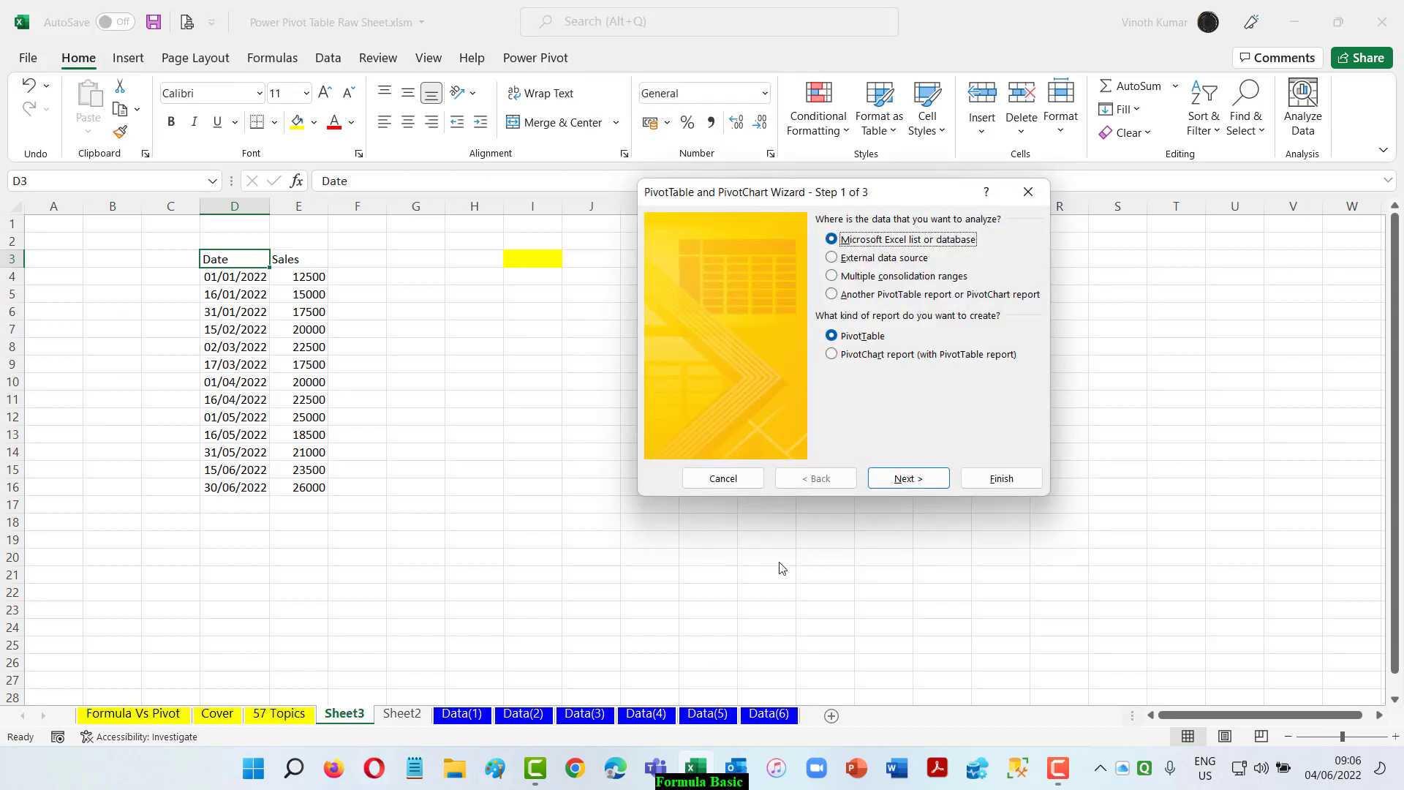
{"action": "left_click_drag", "start_coordinate": [888, 202], "coordinate": [838, 275]}
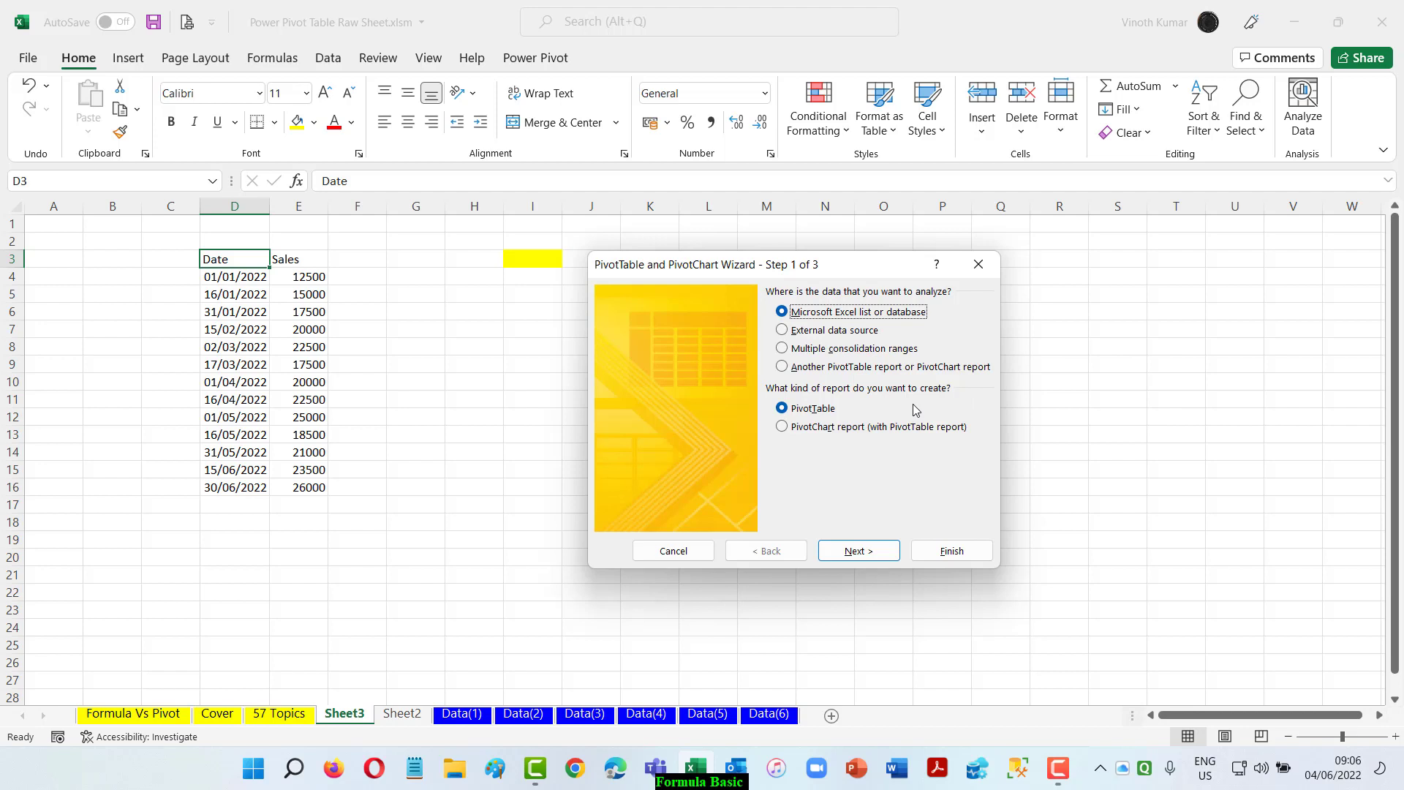
{"action": "left_click", "coordinate": [890, 352]}
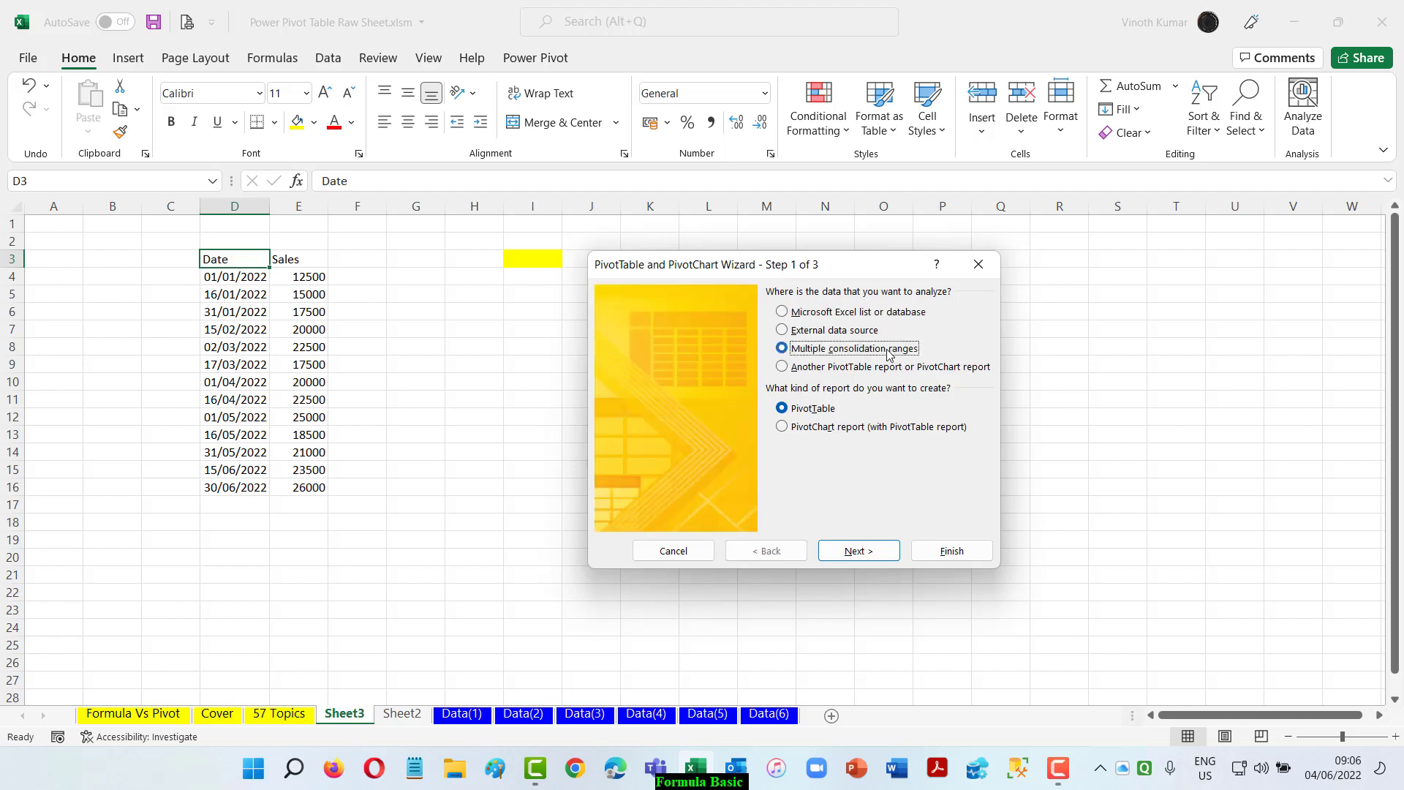
{"action": "left_click", "coordinate": [853, 333]}
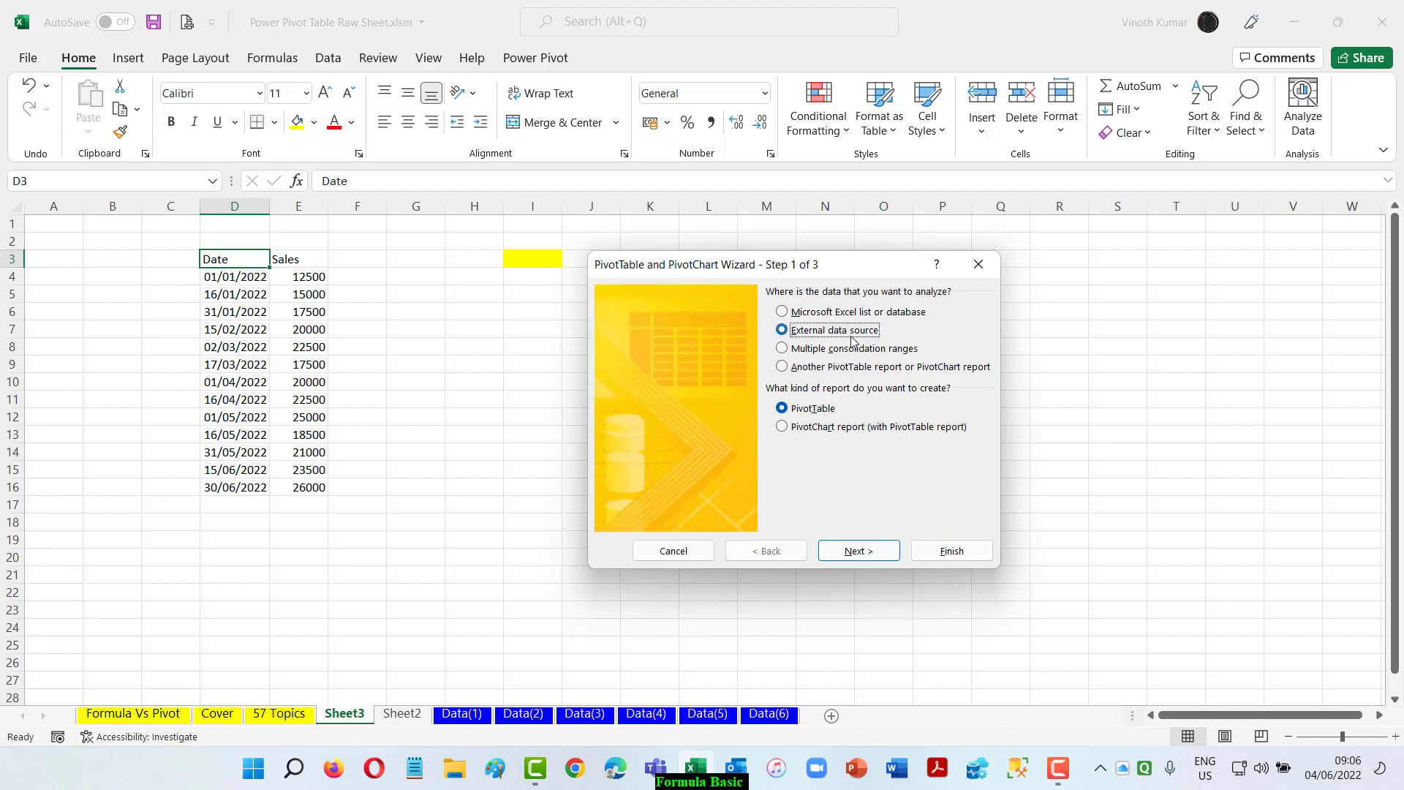
{"action": "left_click", "coordinate": [848, 315]}
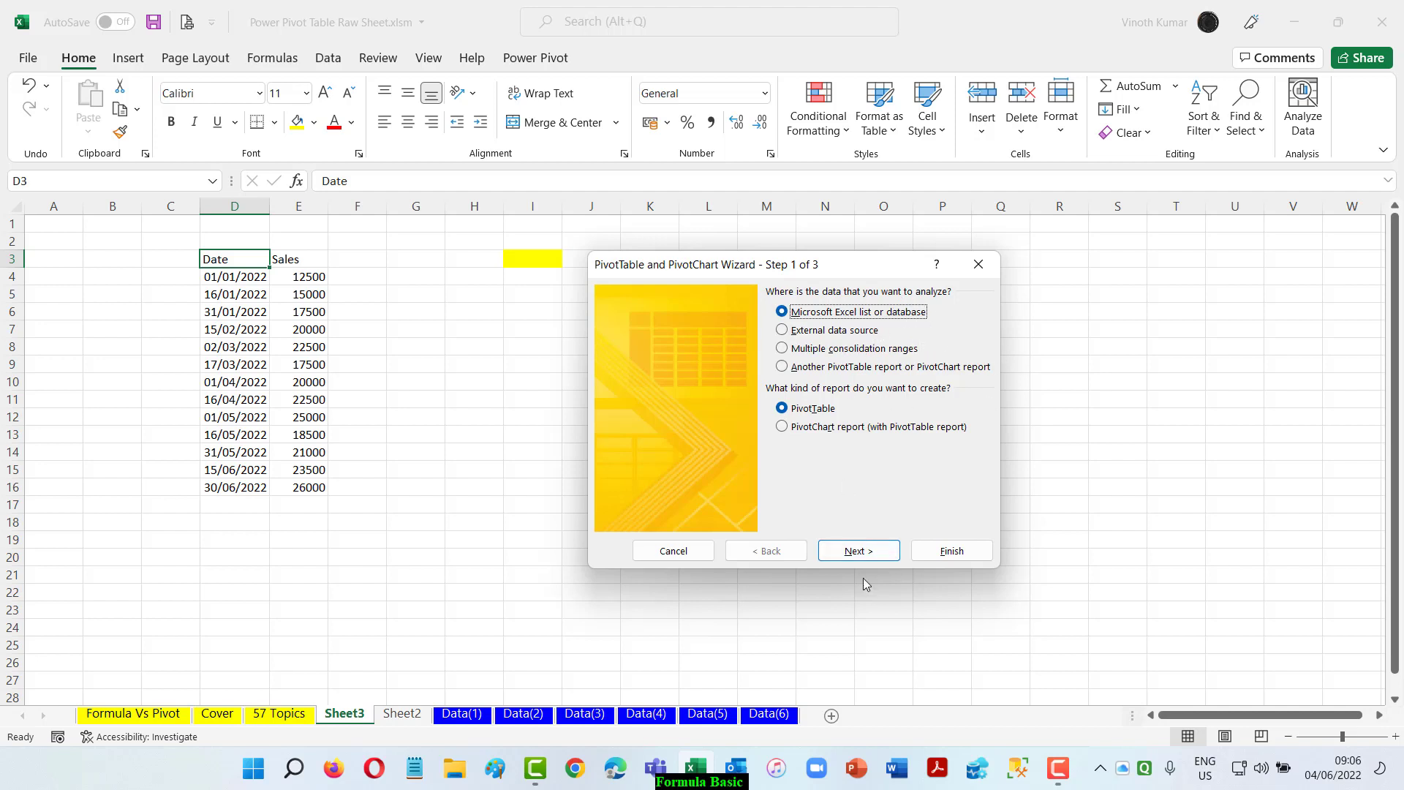
{"action": "left_click", "coordinate": [857, 552]}
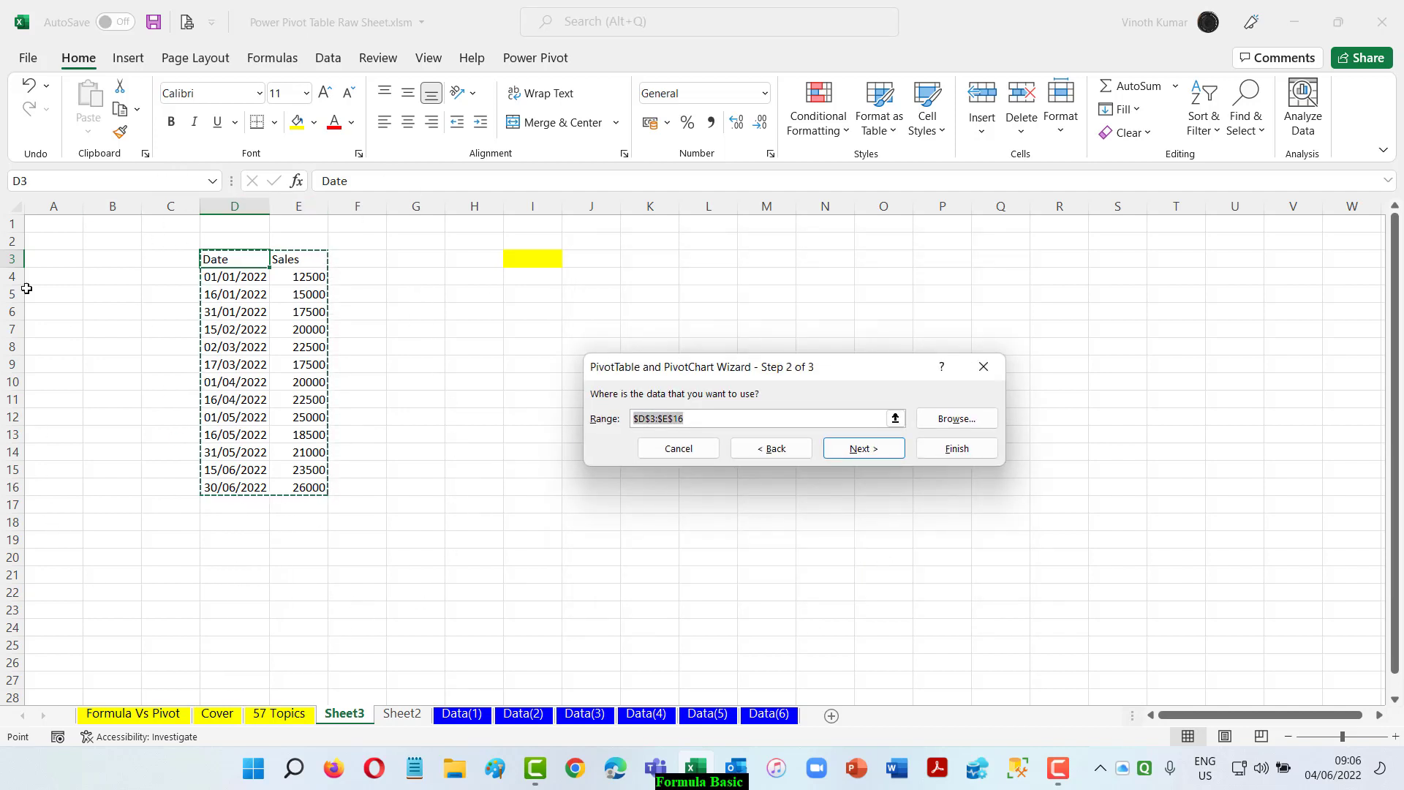
{"action": "left_click", "coordinate": [863, 448]}
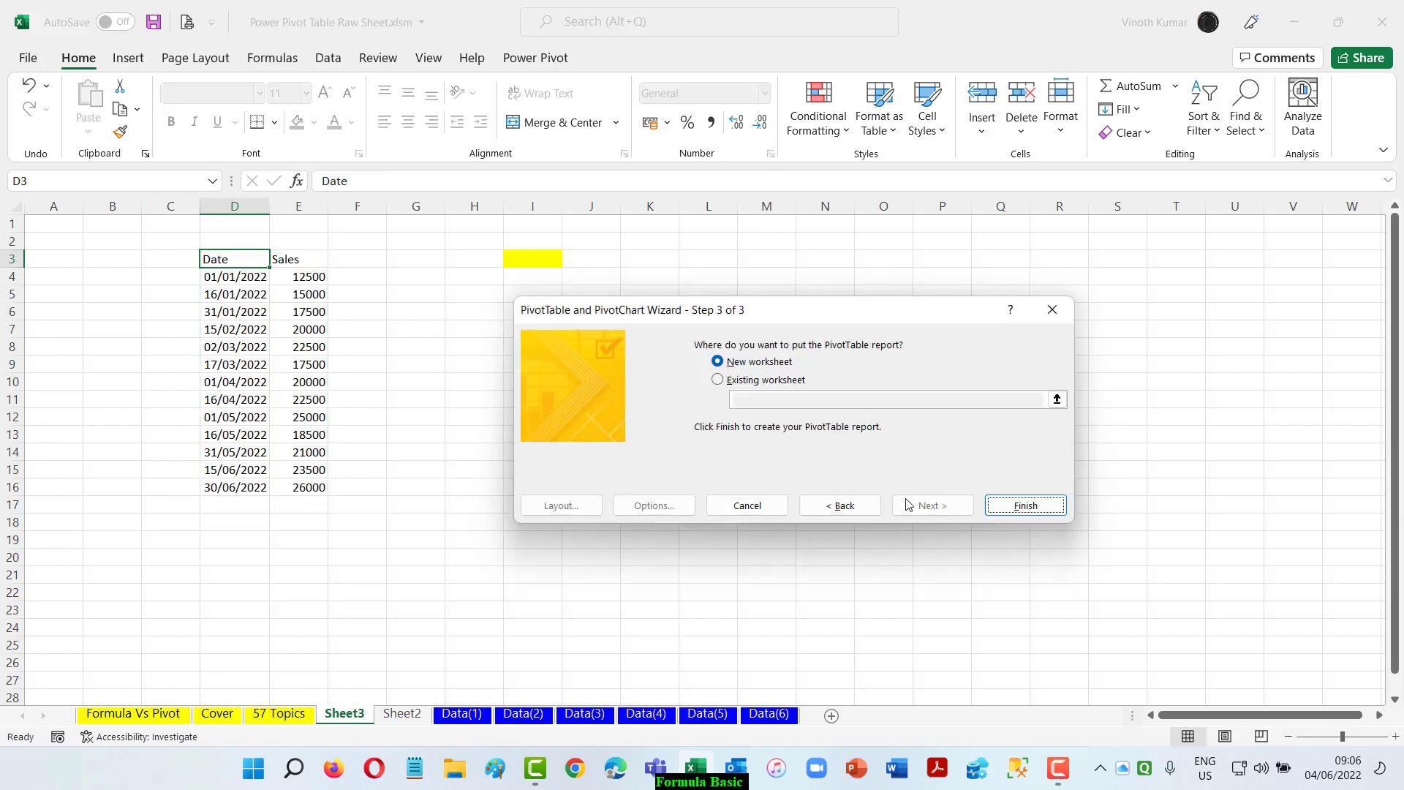
- Place the PivotTable on the existing worksheet at Sheet3!$I$3 and create it
{"action": "left_click", "coordinate": [716, 377]}
{"action": "left_click", "coordinate": [1057, 399]}
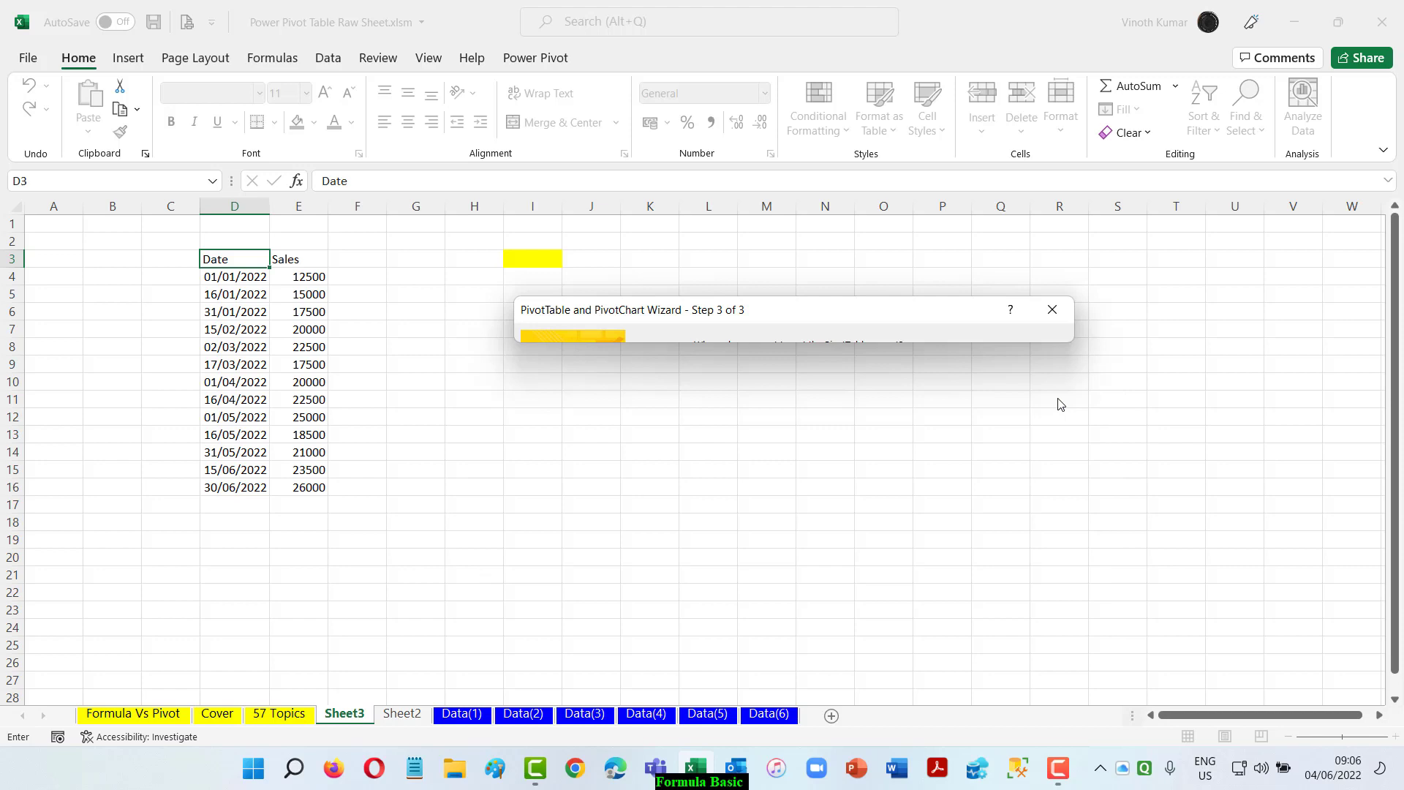
{"action": "left_click", "coordinate": [534, 258]}
{"action": "left_click", "coordinate": [1064, 332]}
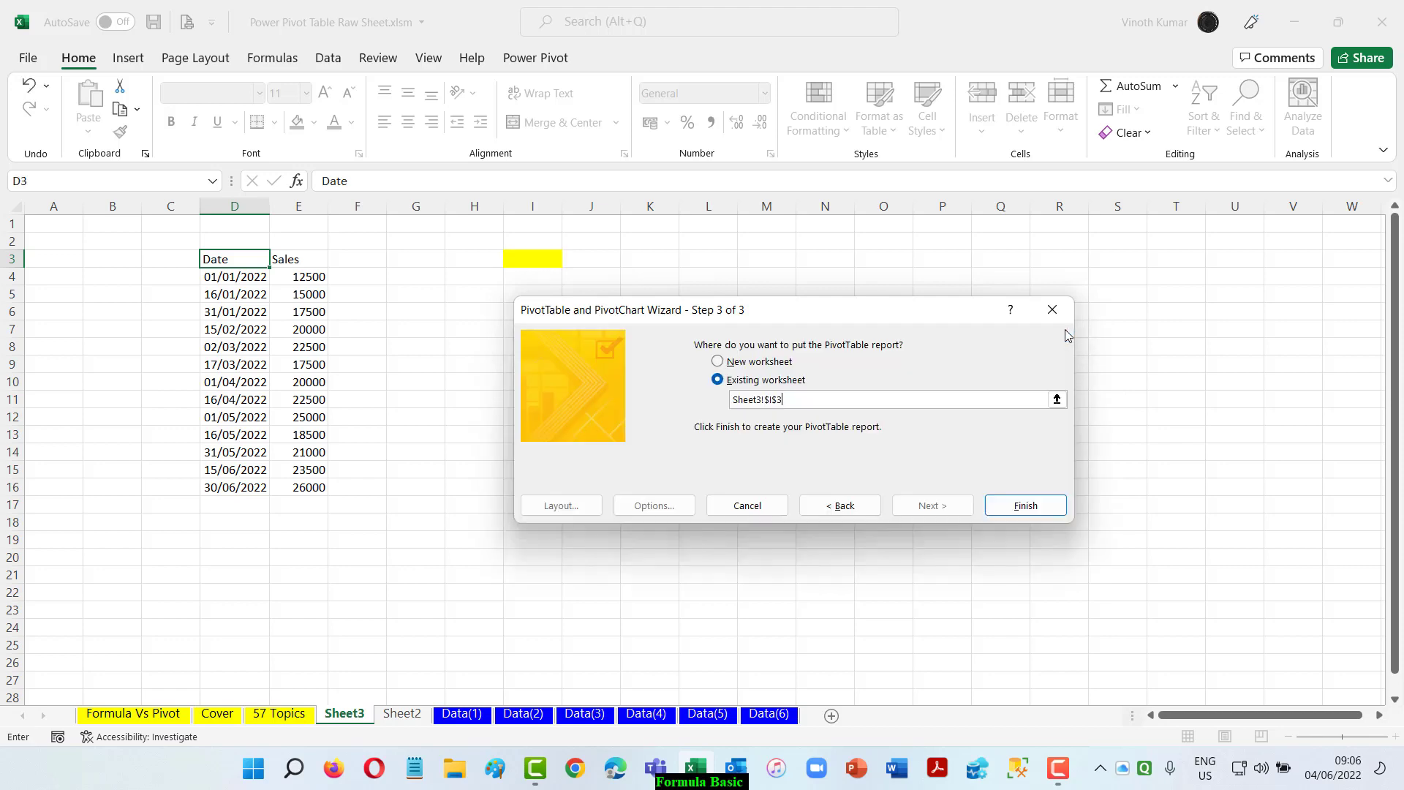
{"action": "left_click", "coordinate": [1030, 508]}
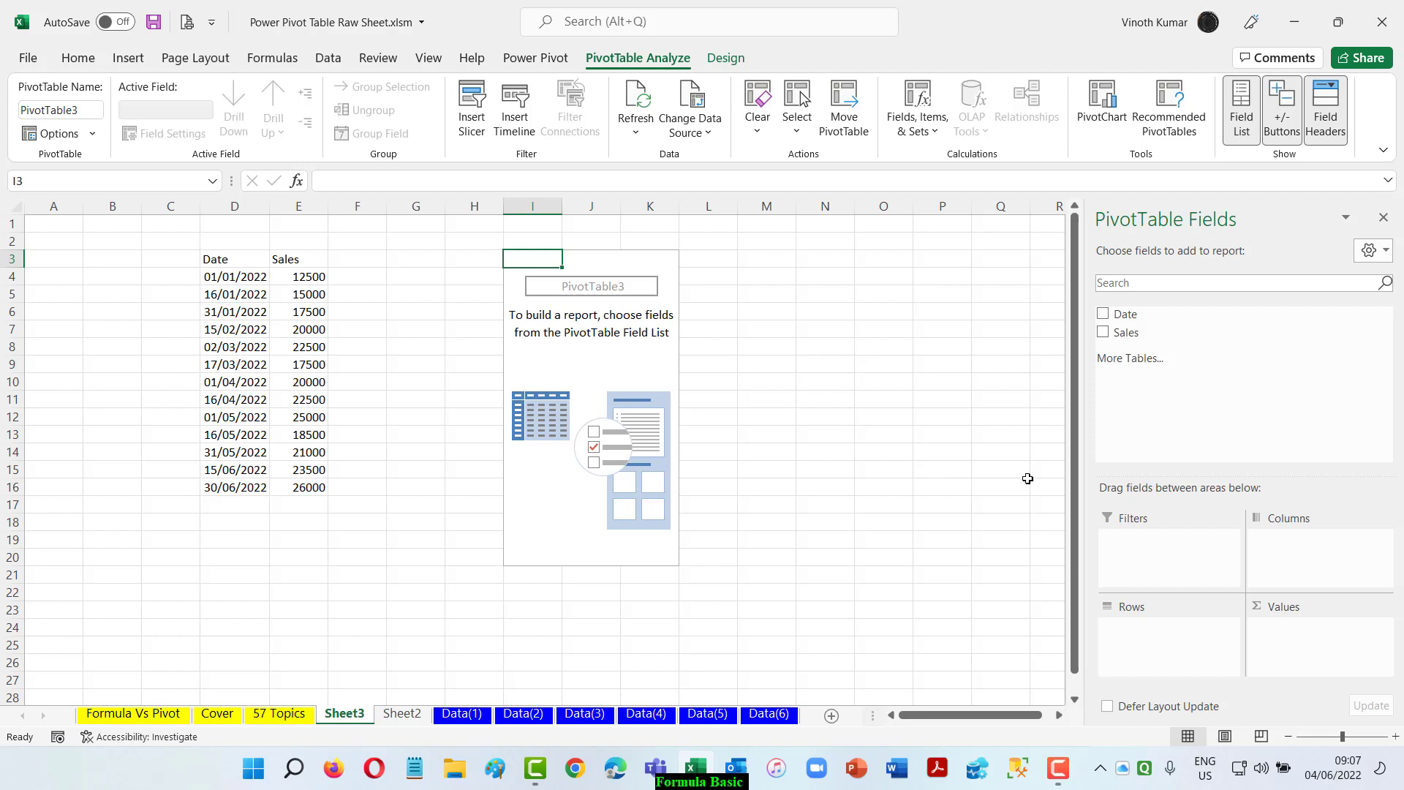
- Add the Date field to the PivotTable rows and remove the Months field
{"action": "left_click", "coordinate": [1104, 316]}
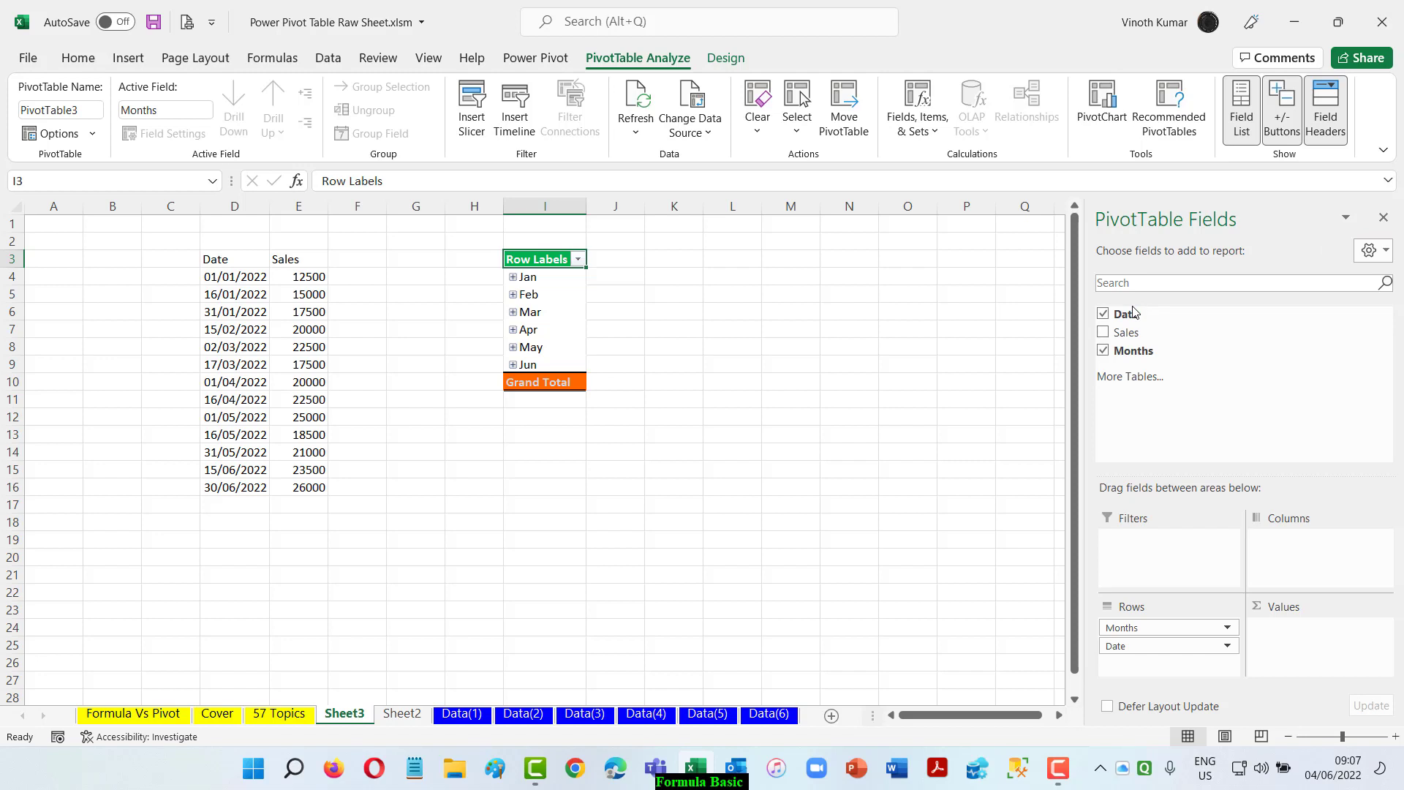
{"action": "left_click", "coordinate": [1103, 352]}
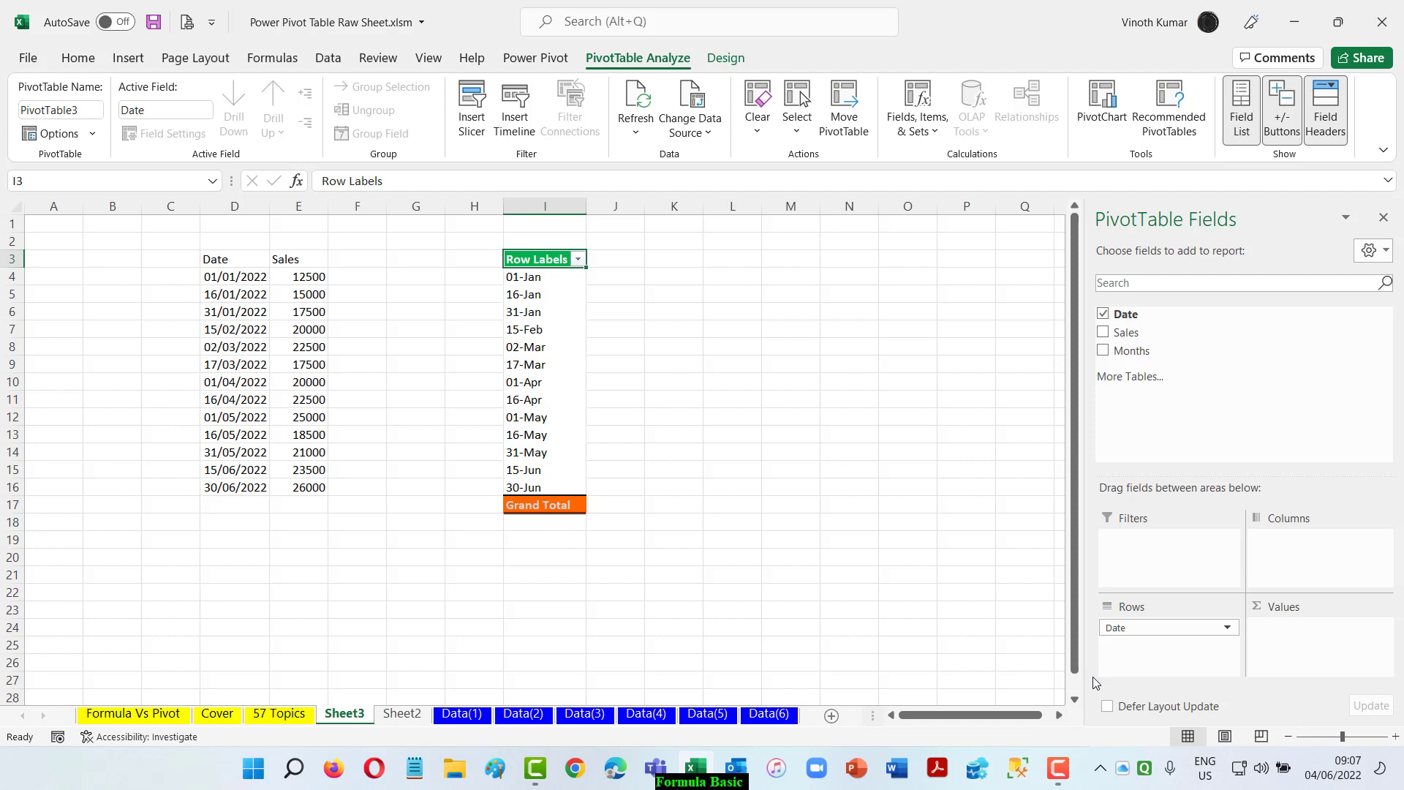
- Group the PivotTable's dates by Months only, without Days
{"action": "left_click", "coordinate": [561, 296]}
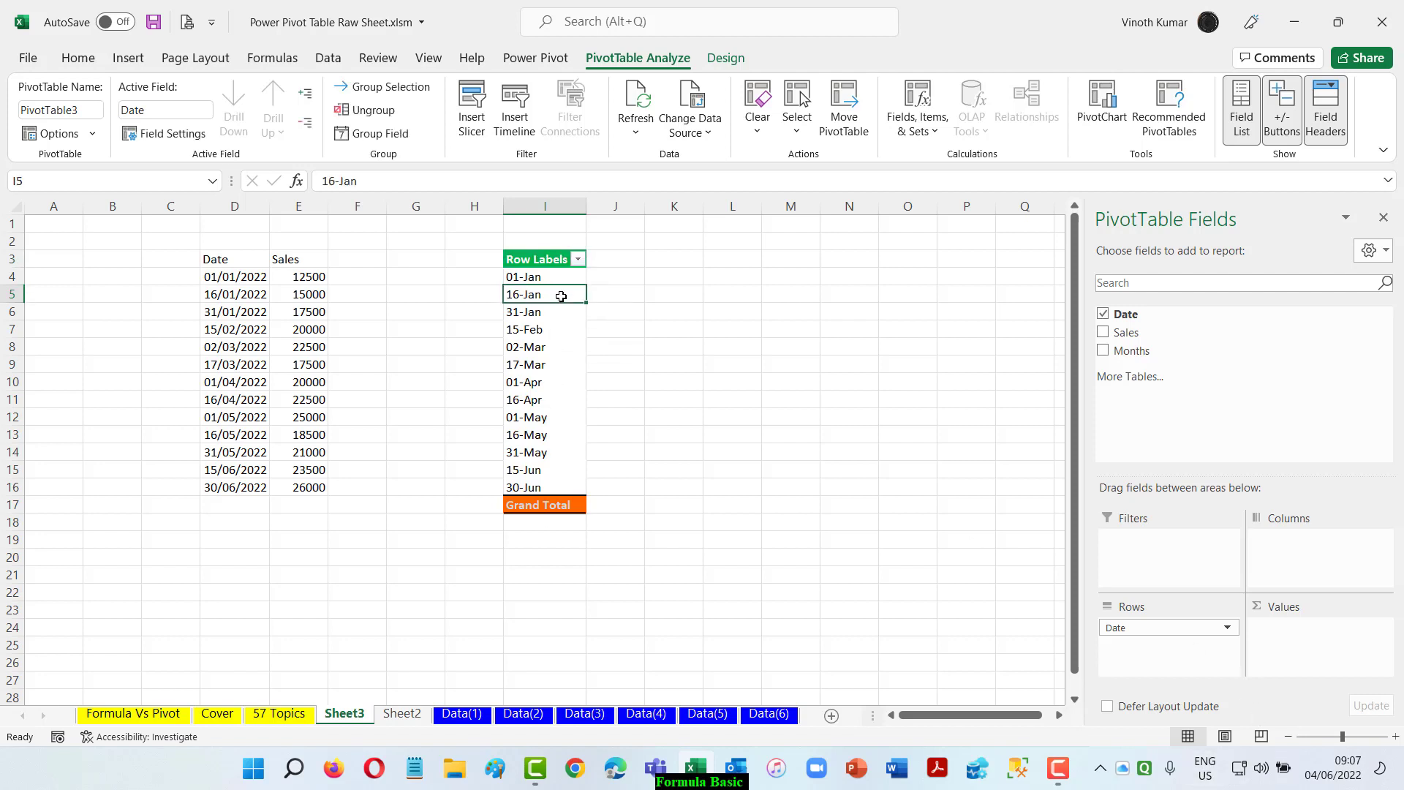
{"action": "right_click", "coordinate": [561, 296]}
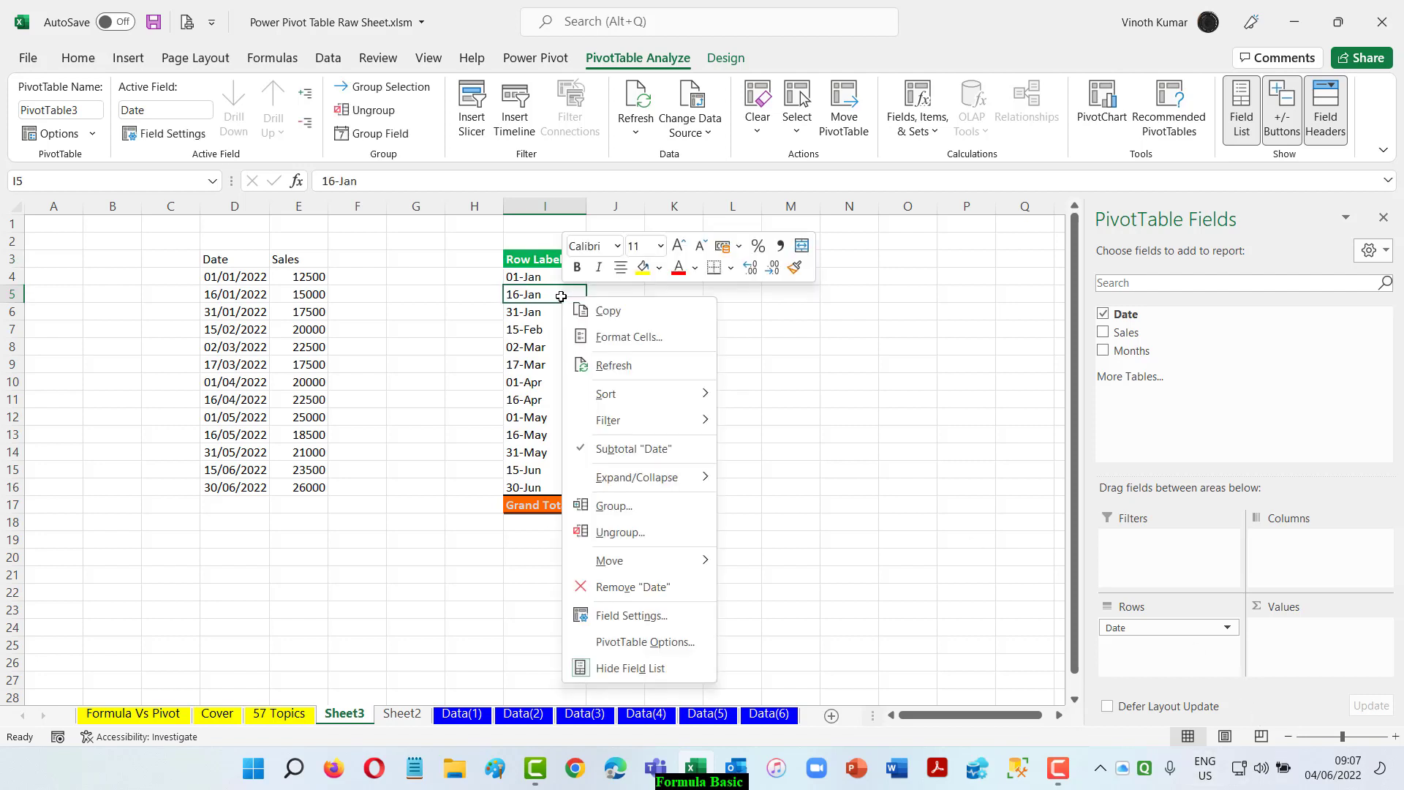
{"action": "left_click", "coordinate": [629, 510]}
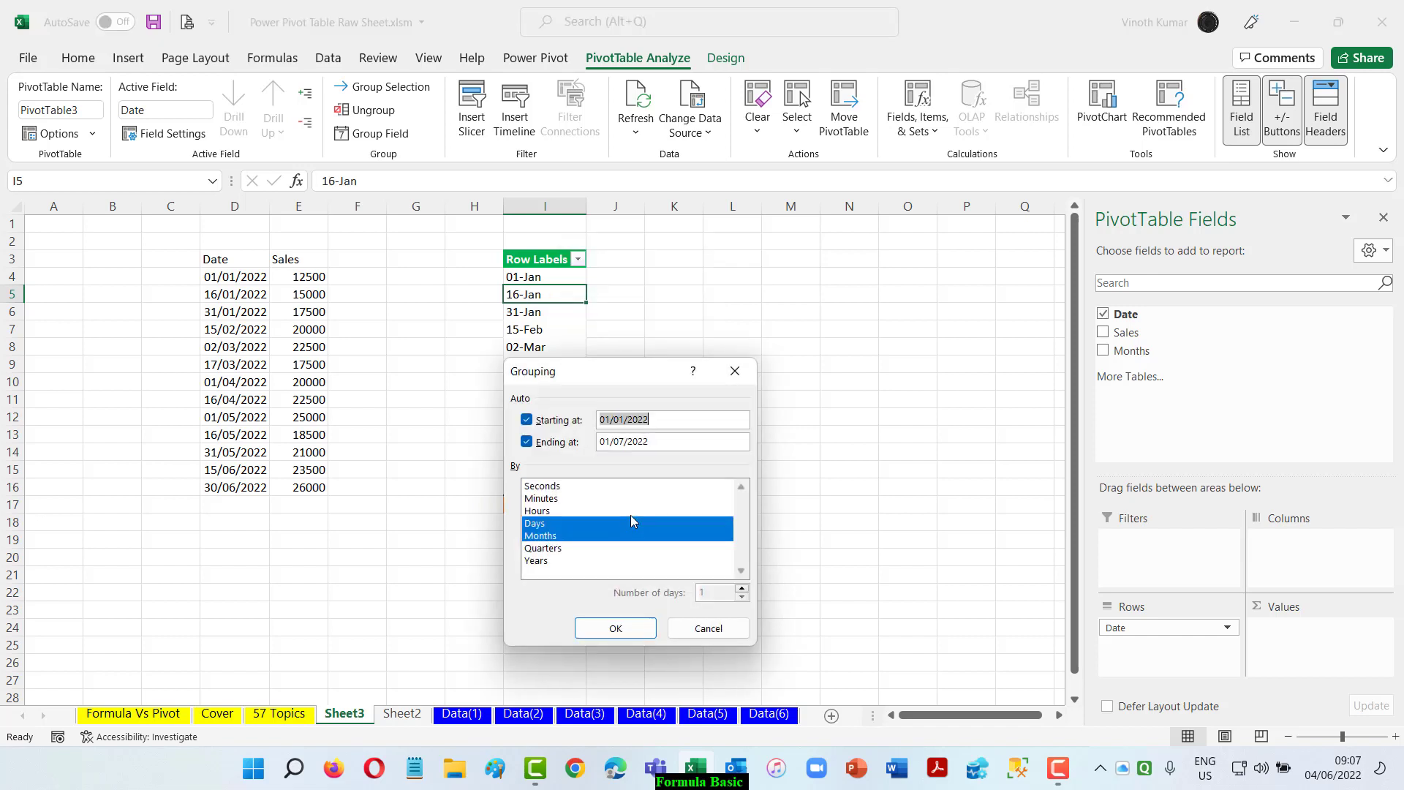
{"action": "left_click", "coordinate": [559, 525]}
{"action": "left_click", "coordinate": [618, 629]}
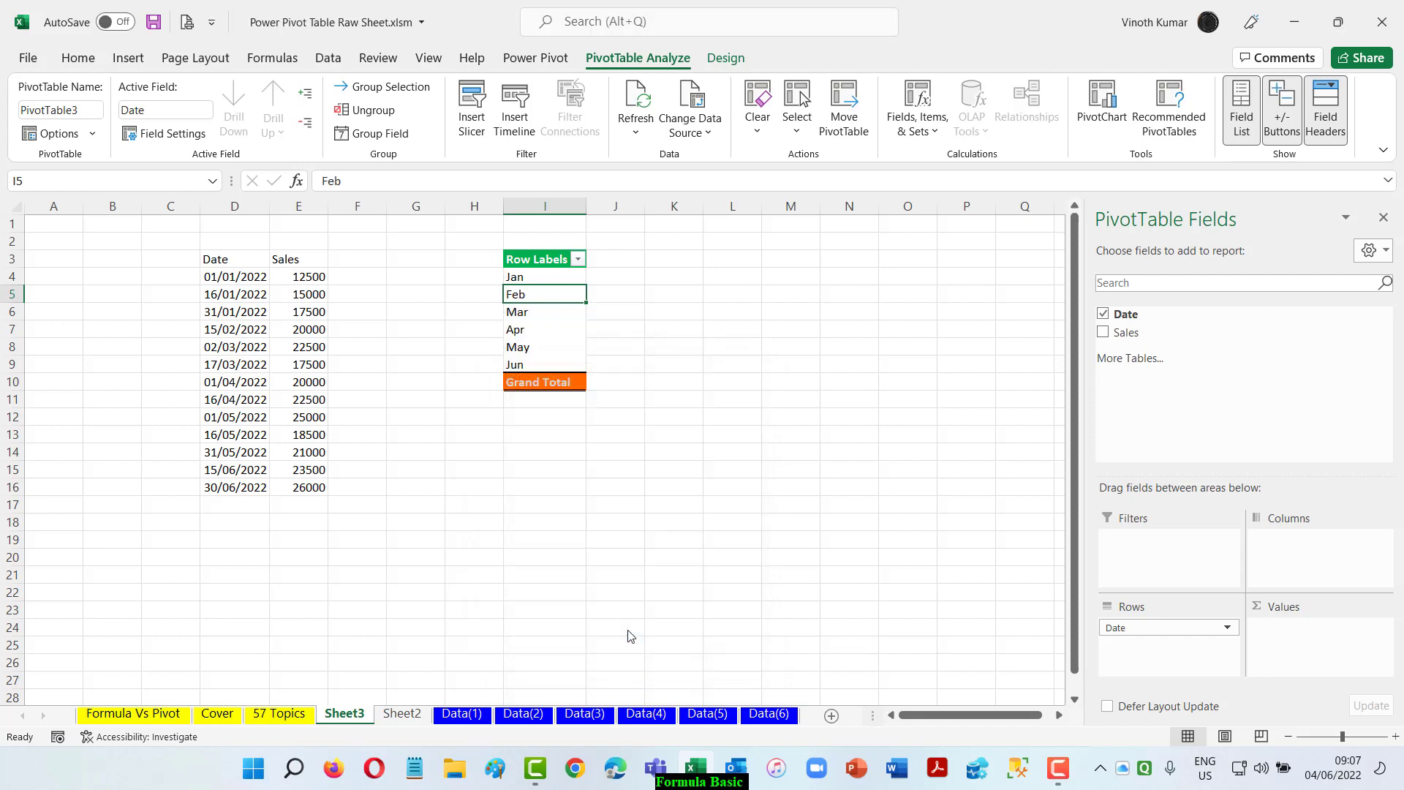
- Group the PivotTable's dates by Days only, without Months
{"action": "right_click", "coordinate": [558, 303]}
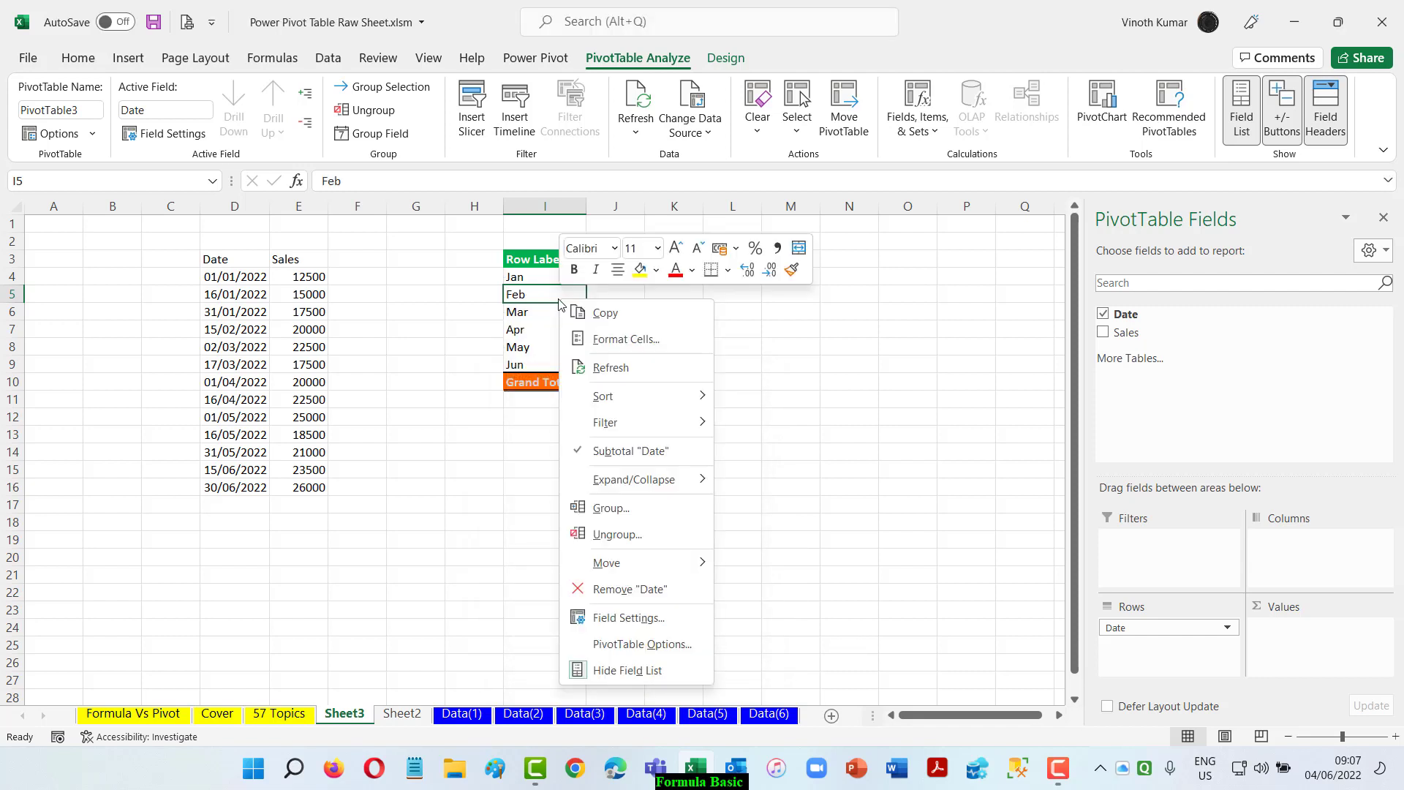
{"action": "left_click", "coordinate": [607, 507]}
{"action": "left_click", "coordinate": [514, 520]}
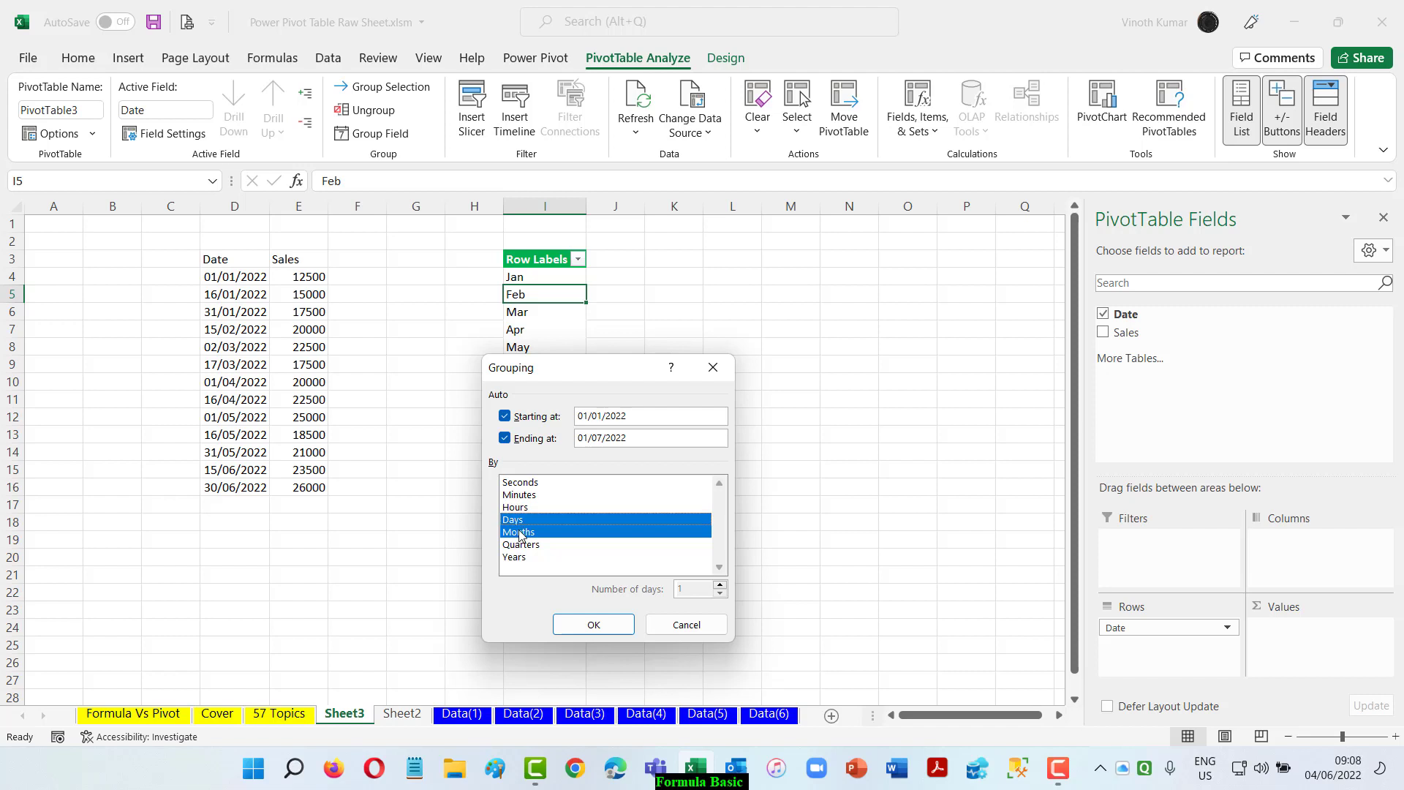
{"action": "left_click", "coordinate": [519, 531]}
{"action": "left_click", "coordinate": [593, 624]}
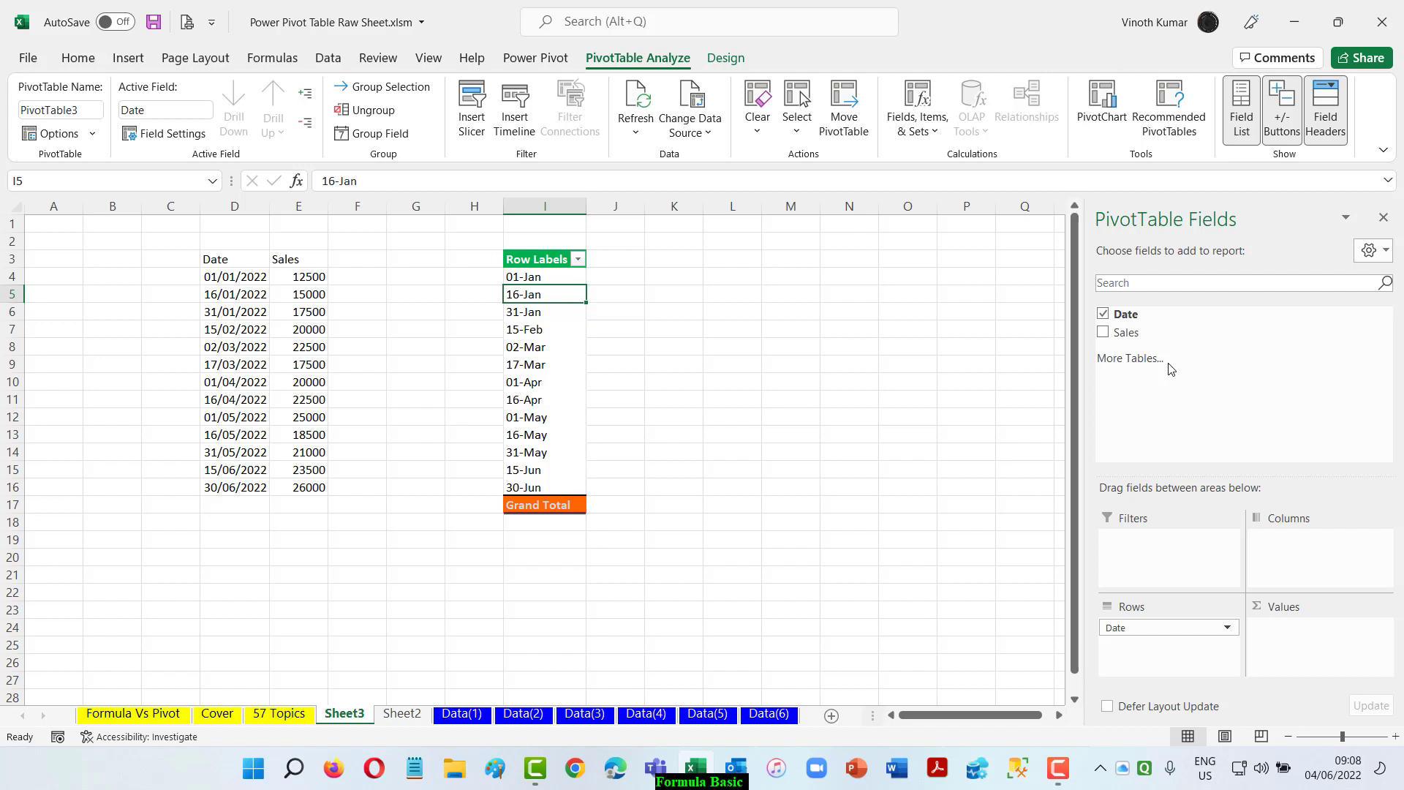
- Group the PivotTable's dates by both Days and Months
{"action": "right_click", "coordinate": [569, 293]}
{"action": "left_click", "coordinate": [638, 509]}
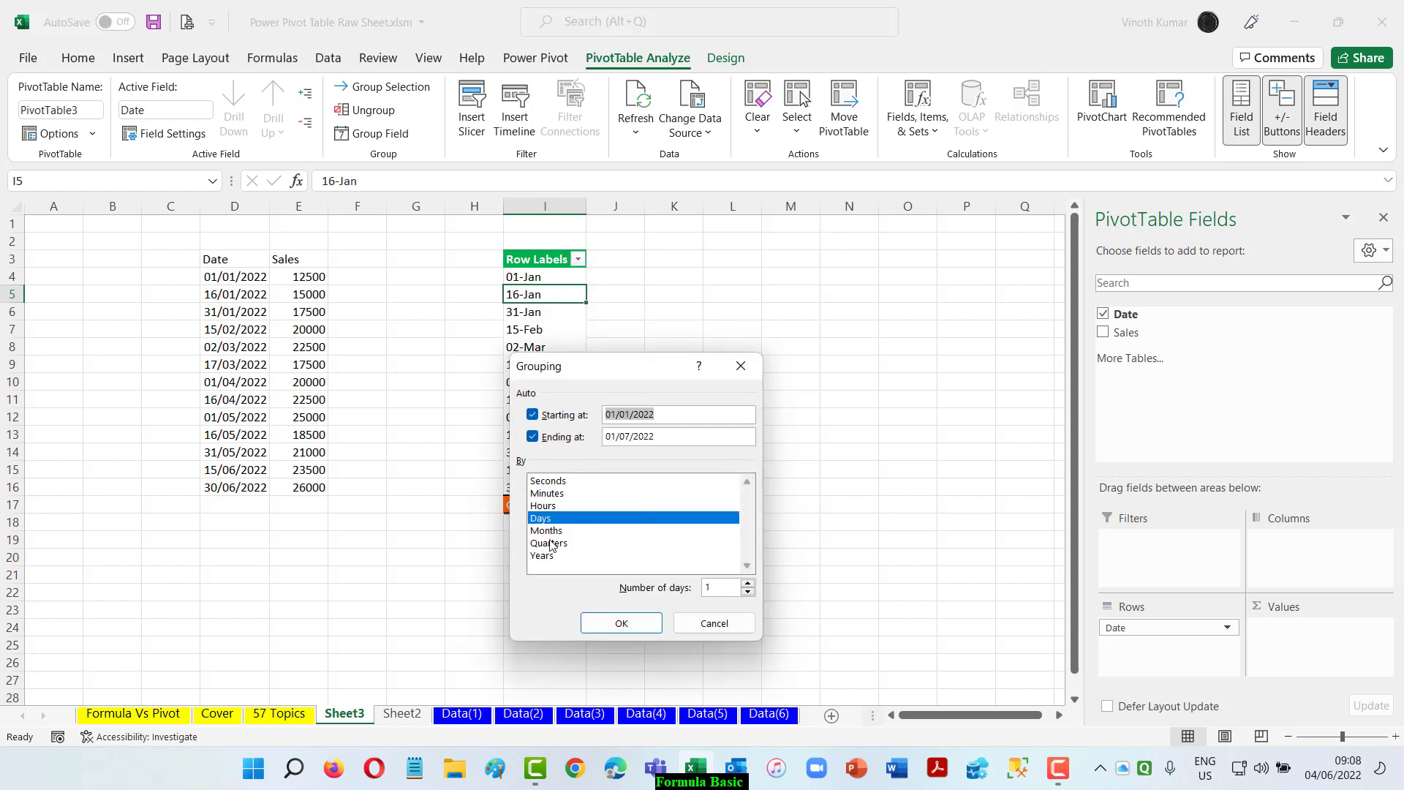
{"action": "left_click", "coordinate": [547, 531]}
{"action": "left_click", "coordinate": [622, 623]}
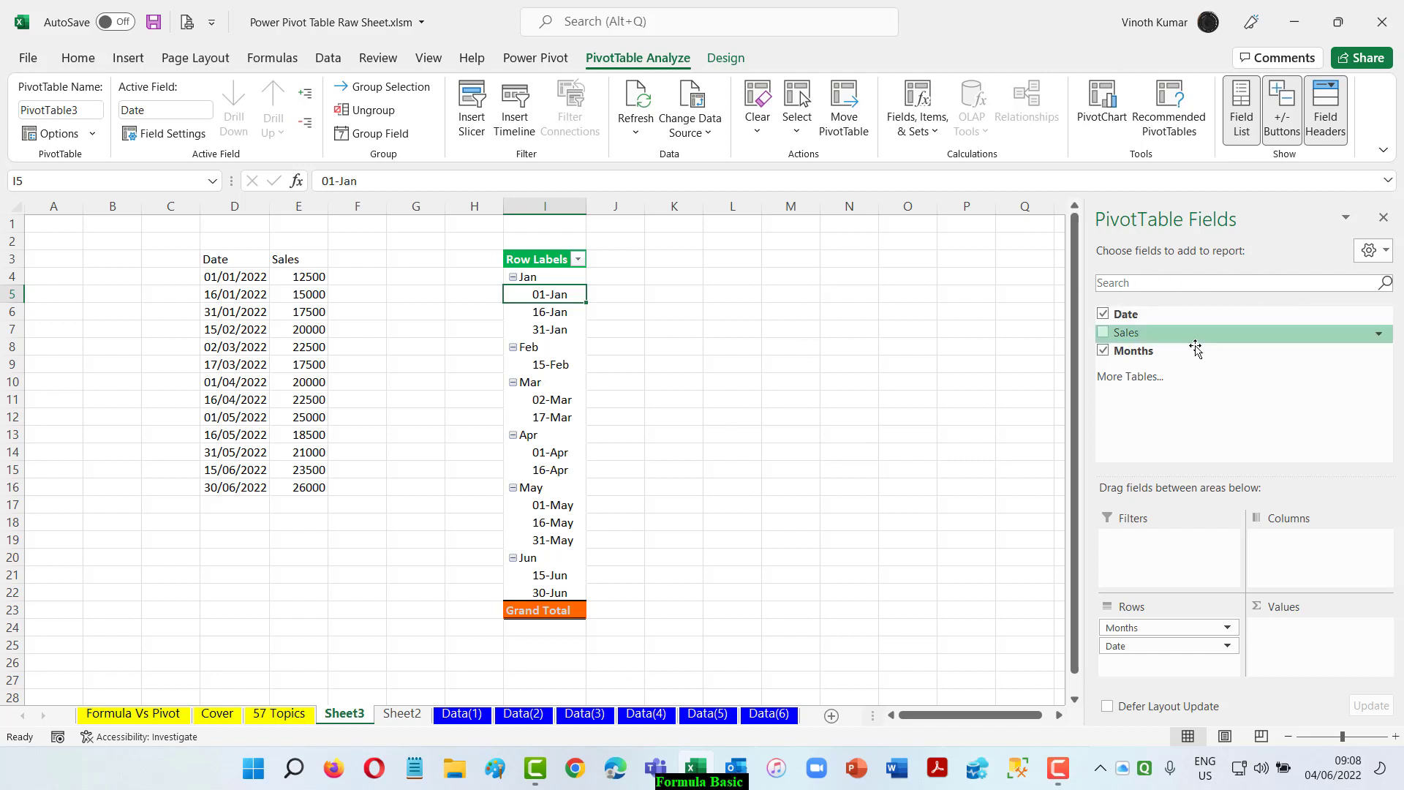
- Remove the Date field from the PivotTable and add Sales as its summed values
{"action": "left_click", "coordinate": [1104, 316]}
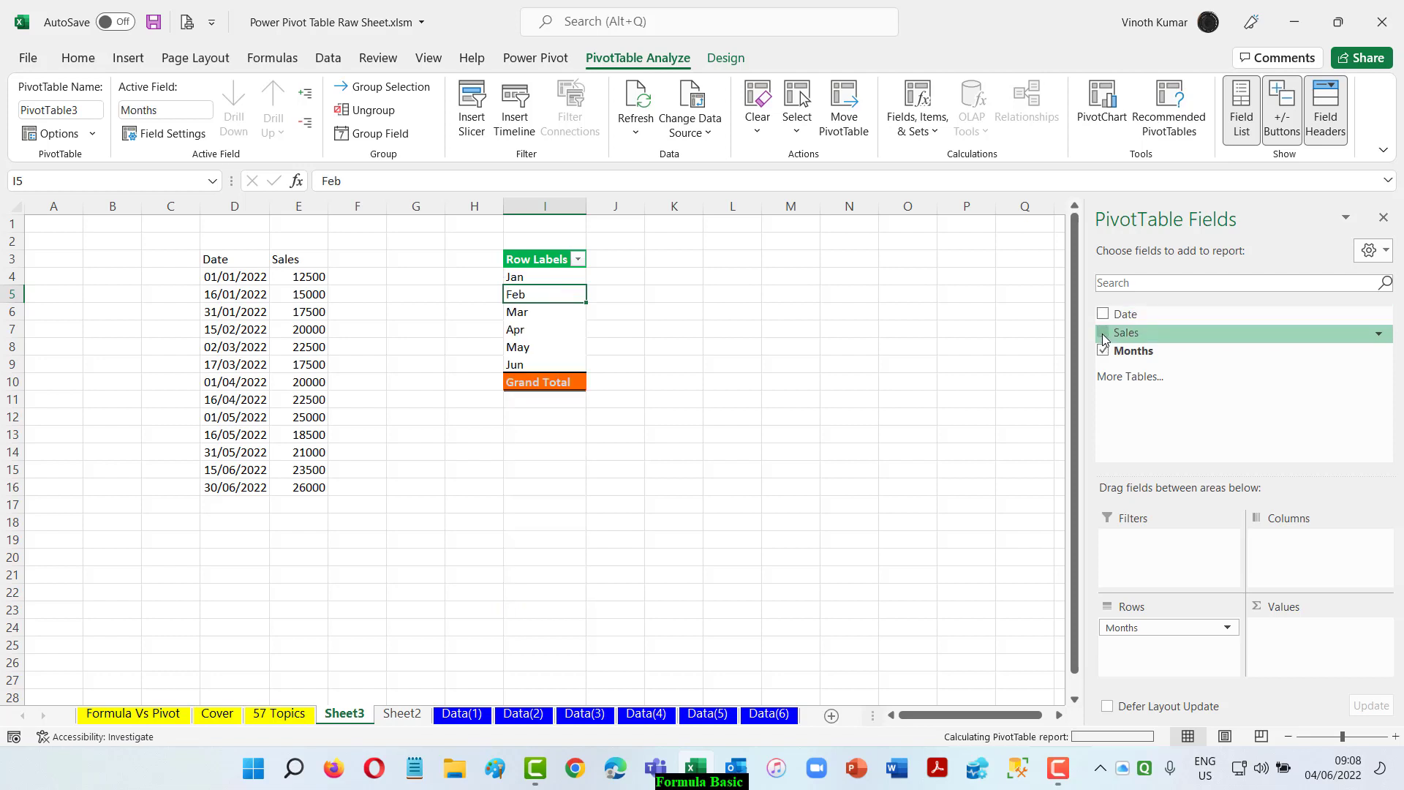
{"action": "left_click", "coordinate": [1103, 334]}
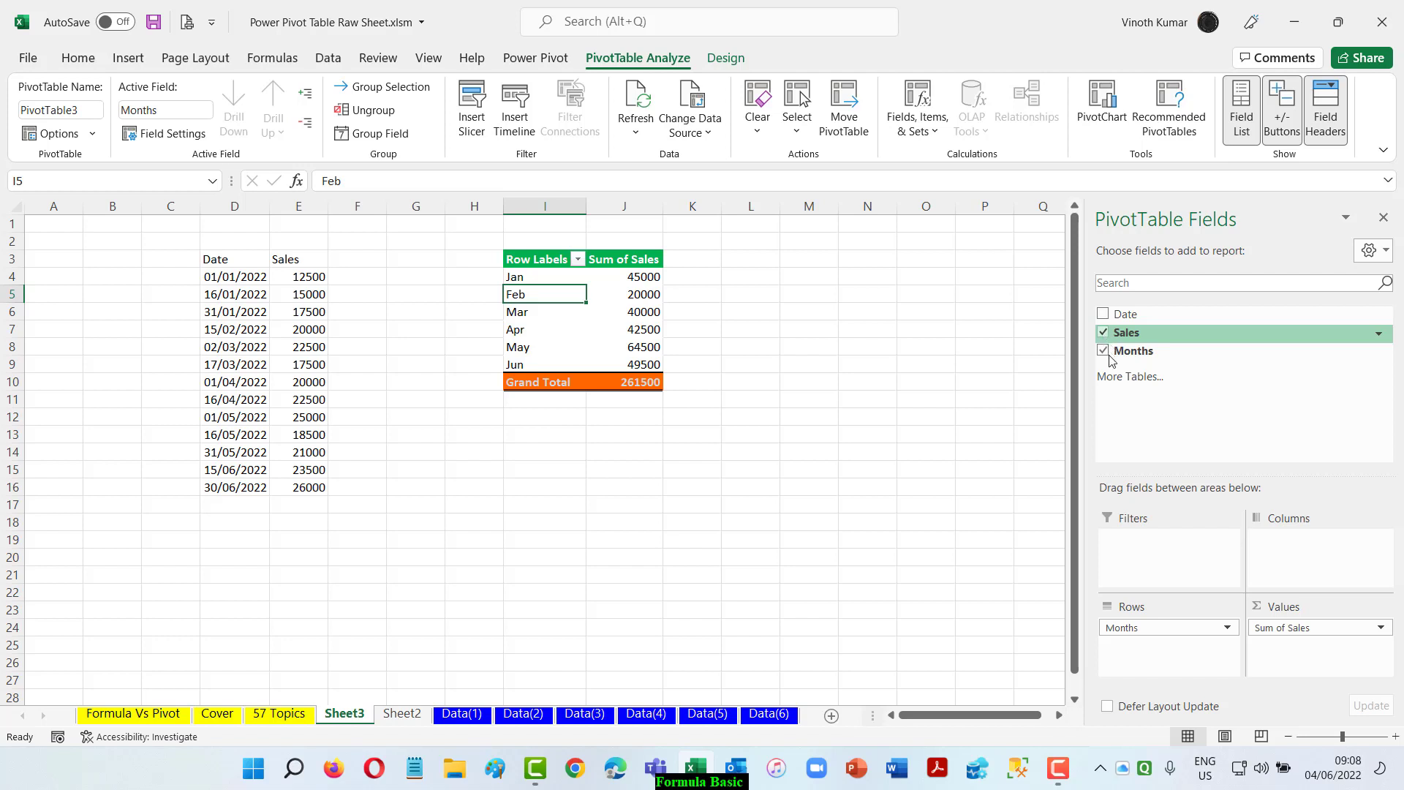
- Empty the PivotTable of its Months and Sales fields, and place Months in the rows and Sales in the values again
{"action": "left_click", "coordinate": [1103, 350]}
{"action": "left_click", "coordinate": [1103, 333]}
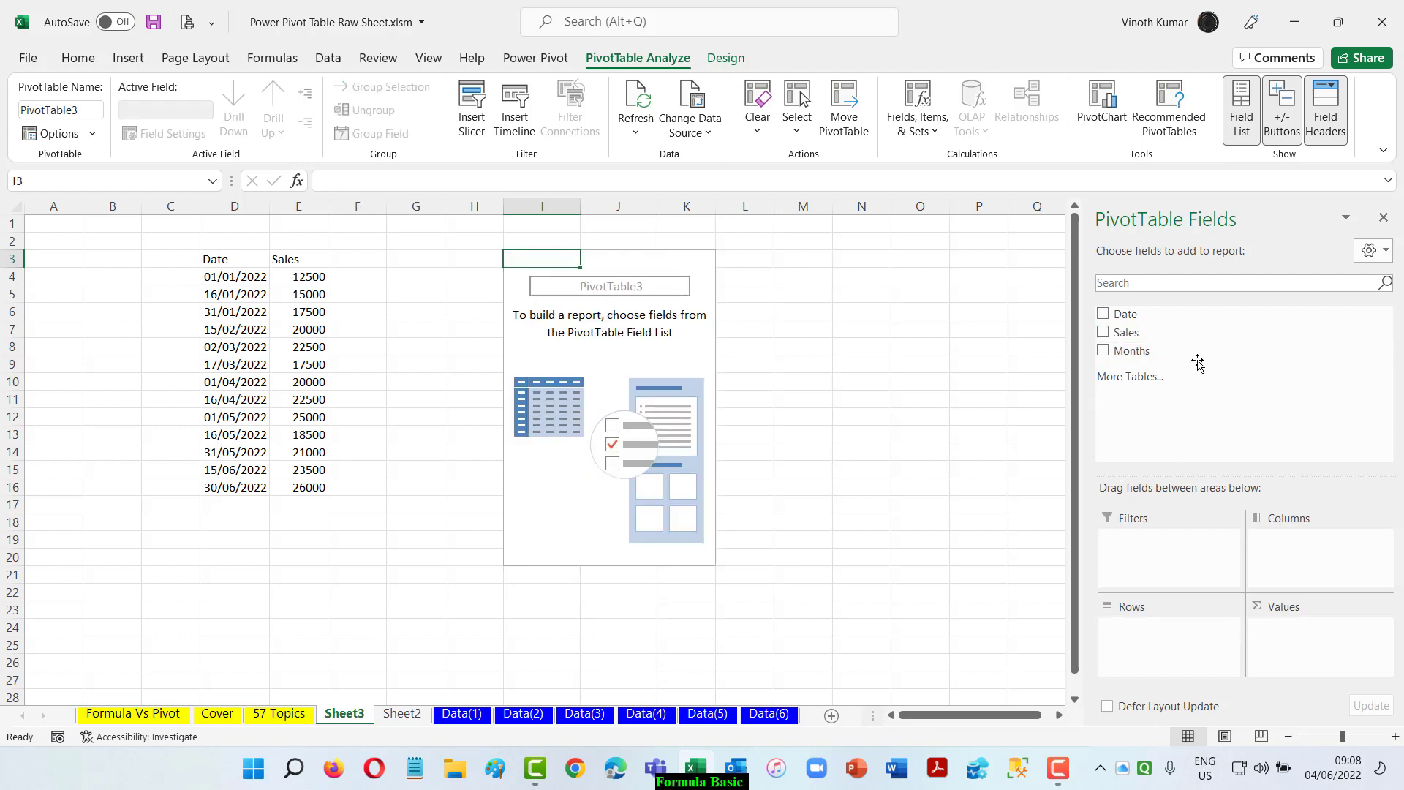
{"action": "left_click_drag", "start_coordinate": [1150, 351], "coordinate": [1154, 648]}
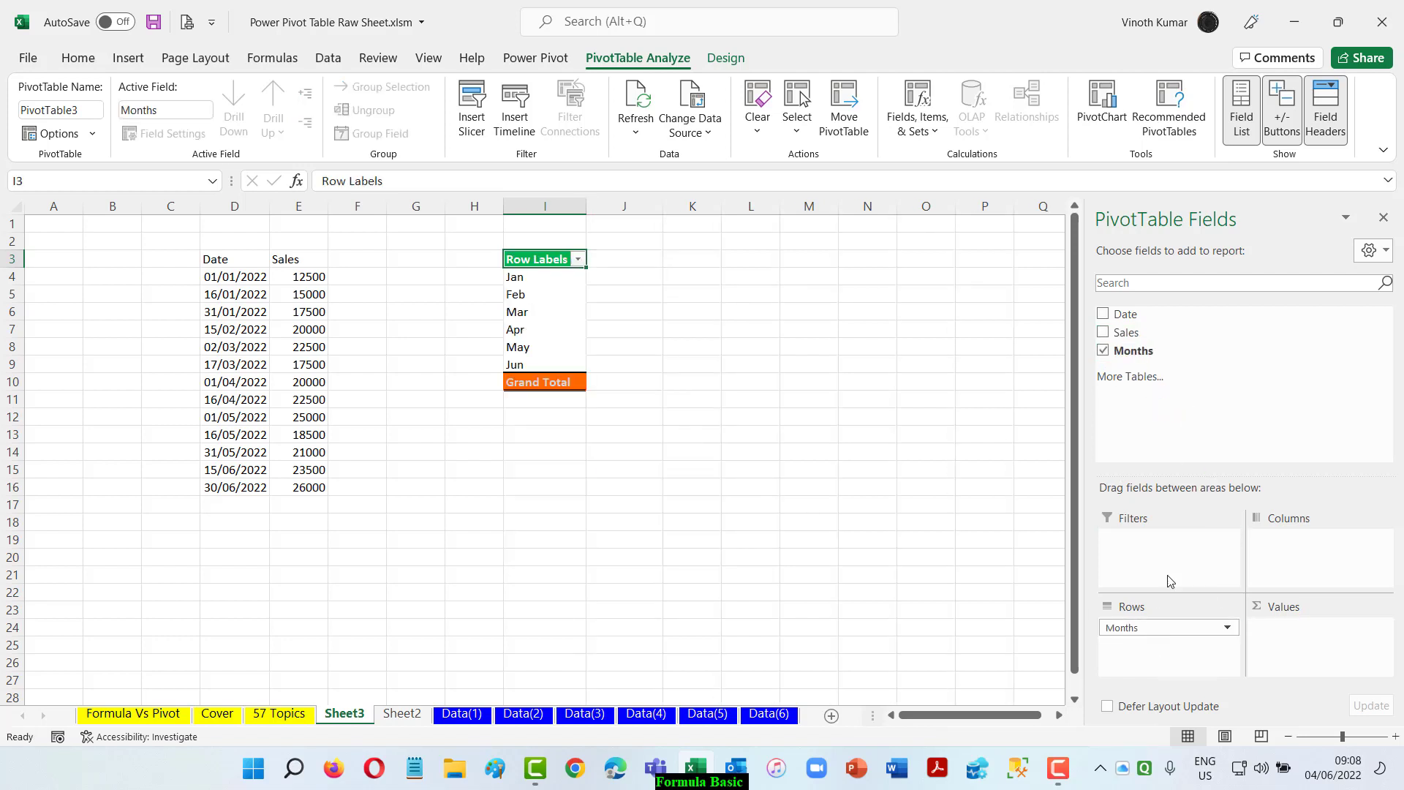
{"action": "left_click_drag", "start_coordinate": [1126, 333], "coordinate": [1325, 649]}
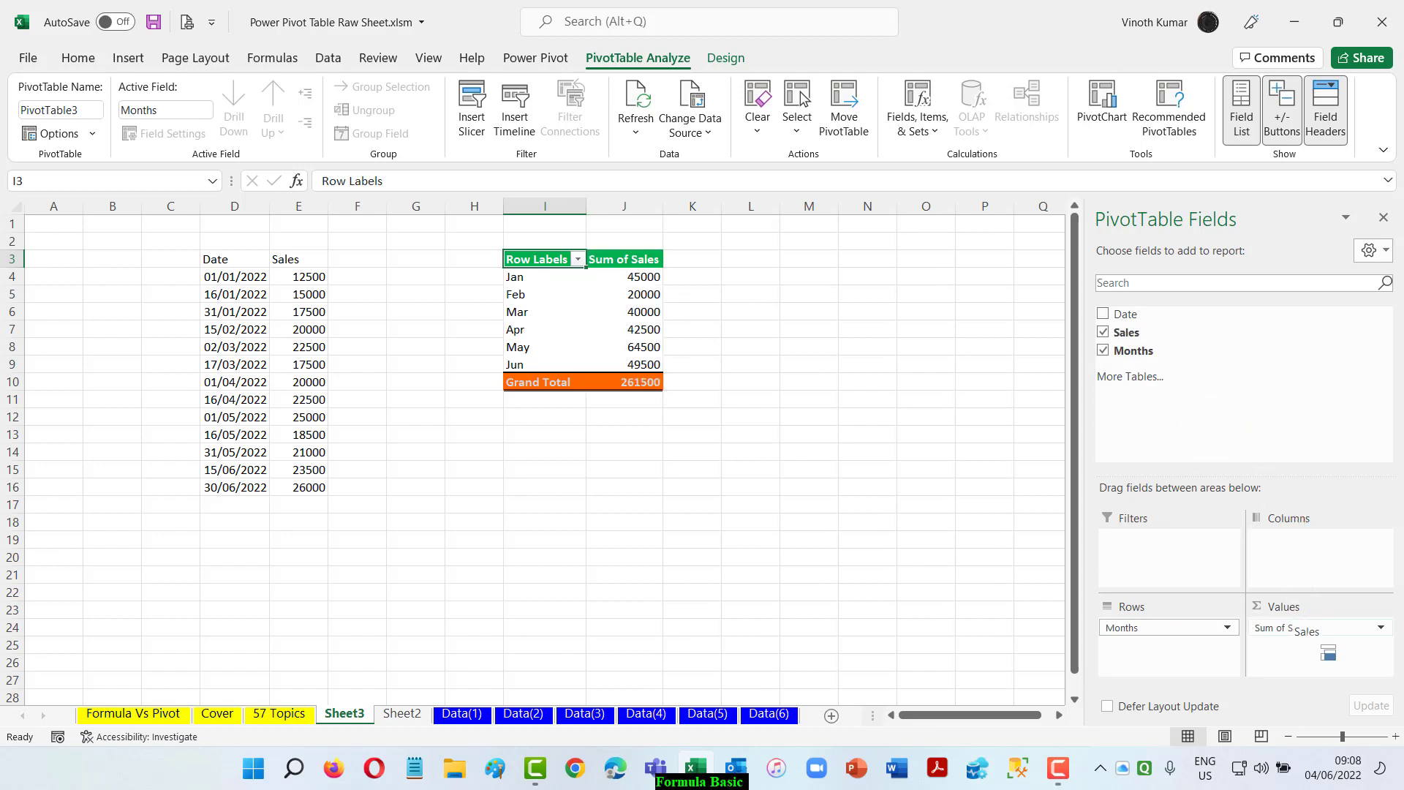
- Undo the PivotTable field changes and the added Months grouping
{"action": "key", "text": "ctrl+z"}
{"action": "key", "text": "ctrl+z"}
{"action": "key", "text": "ctrl+z"}
{"action": "key", "text": "ctrl+z"}
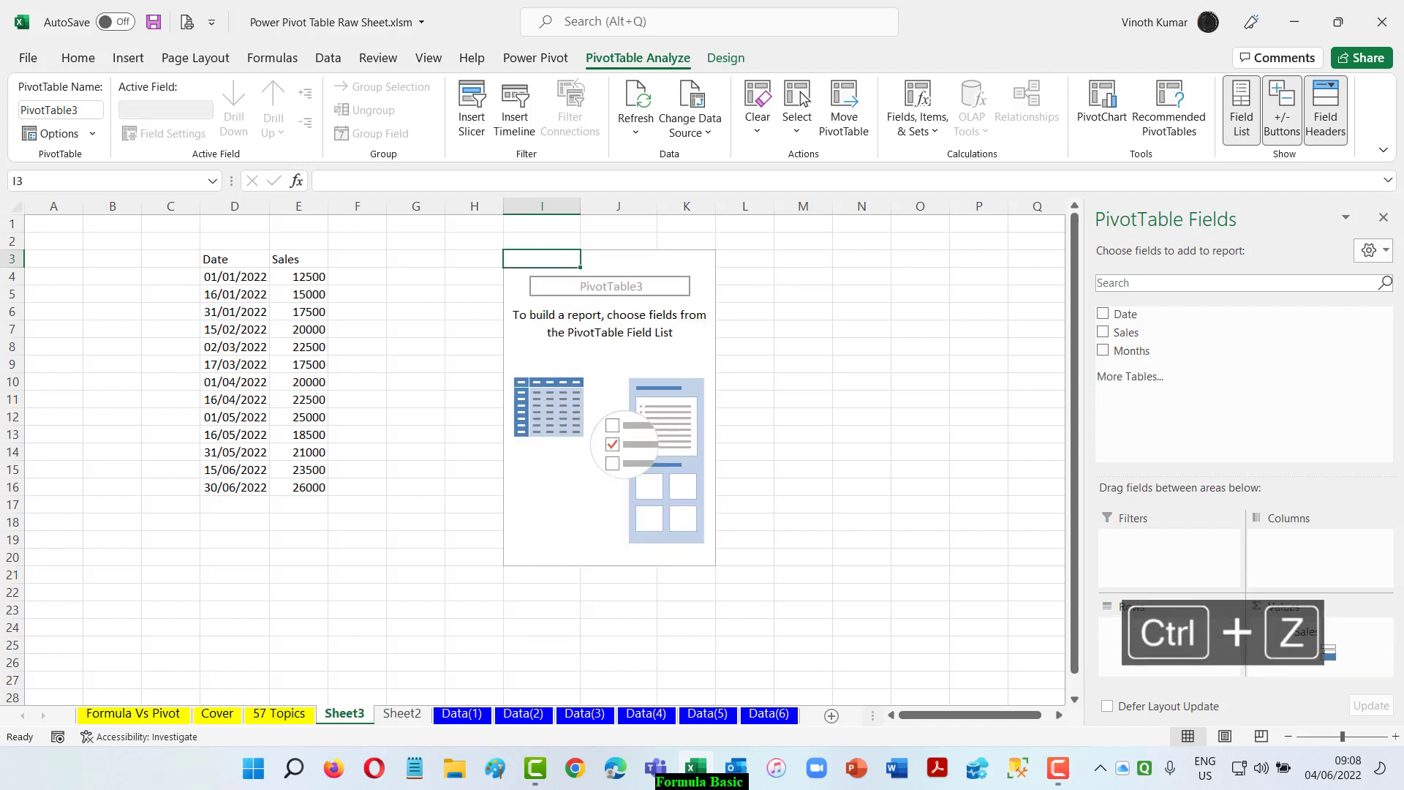
{"action": "key", "text": "ctrl+z"}
{"action": "key", "text": "ctrl+z"}
{"action": "key", "text": "ctrl+z"}
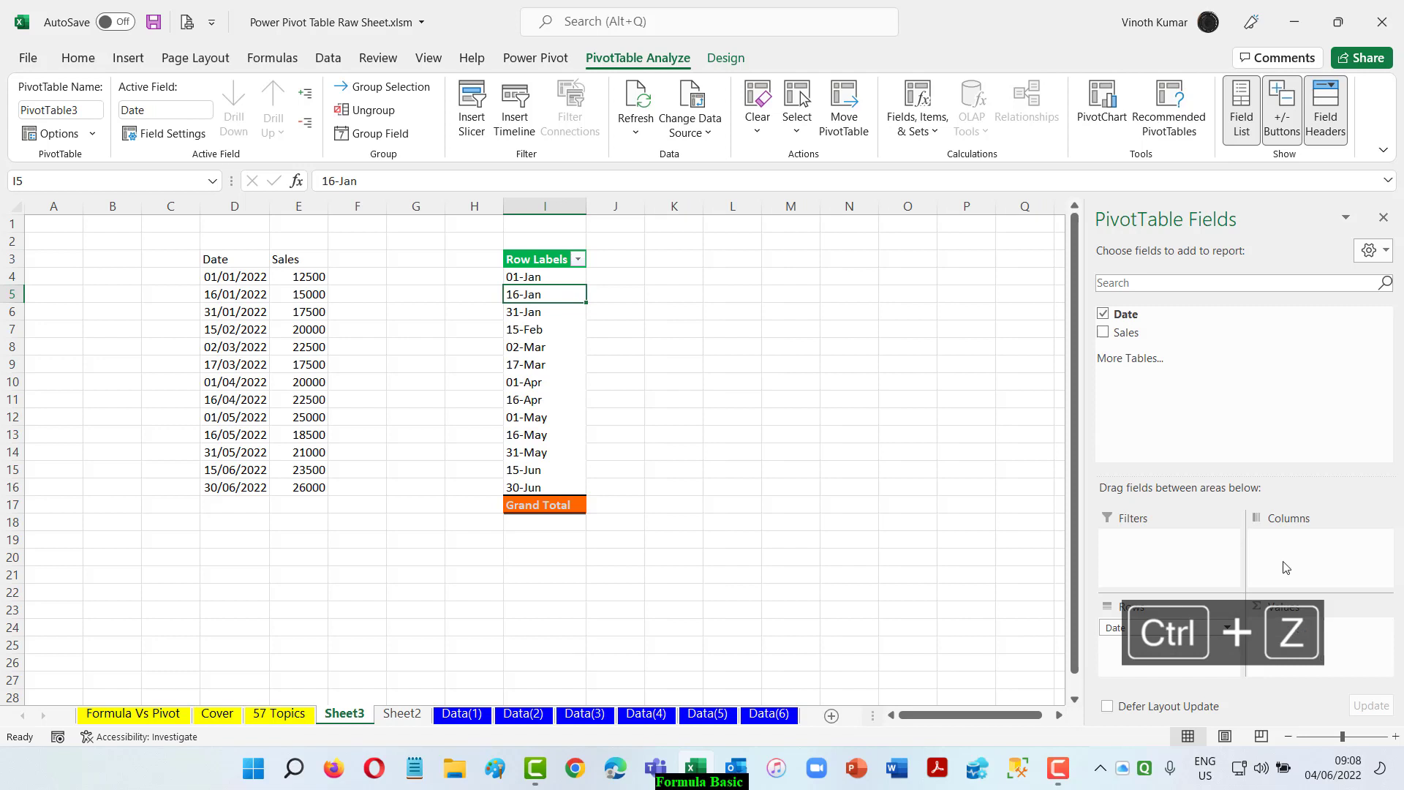
{"action": "left_click", "coordinate": [1131, 314]}
{"action": "left_click_drag", "start_coordinate": [1131, 314], "coordinate": [1174, 662]}
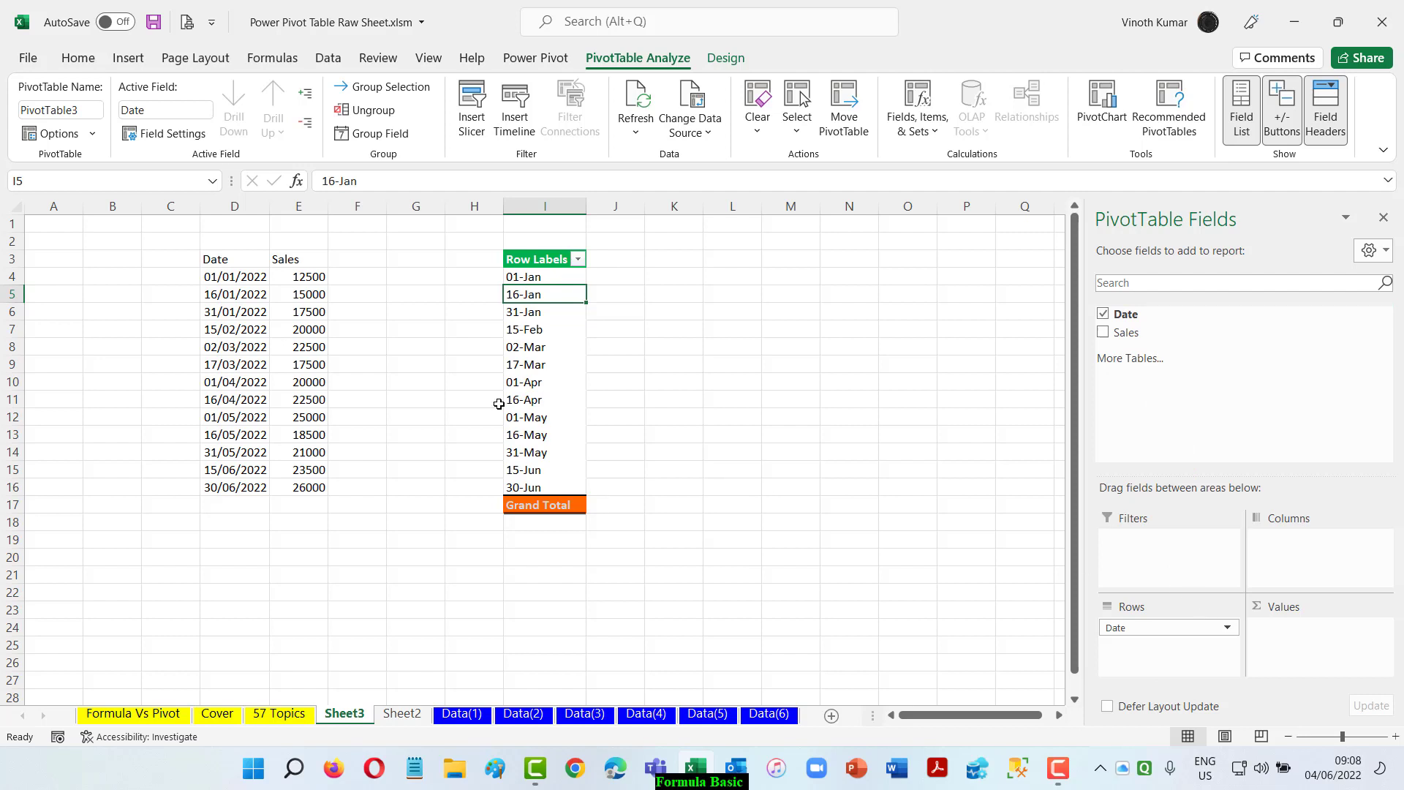
{"action": "right_click", "coordinate": [556, 295]}
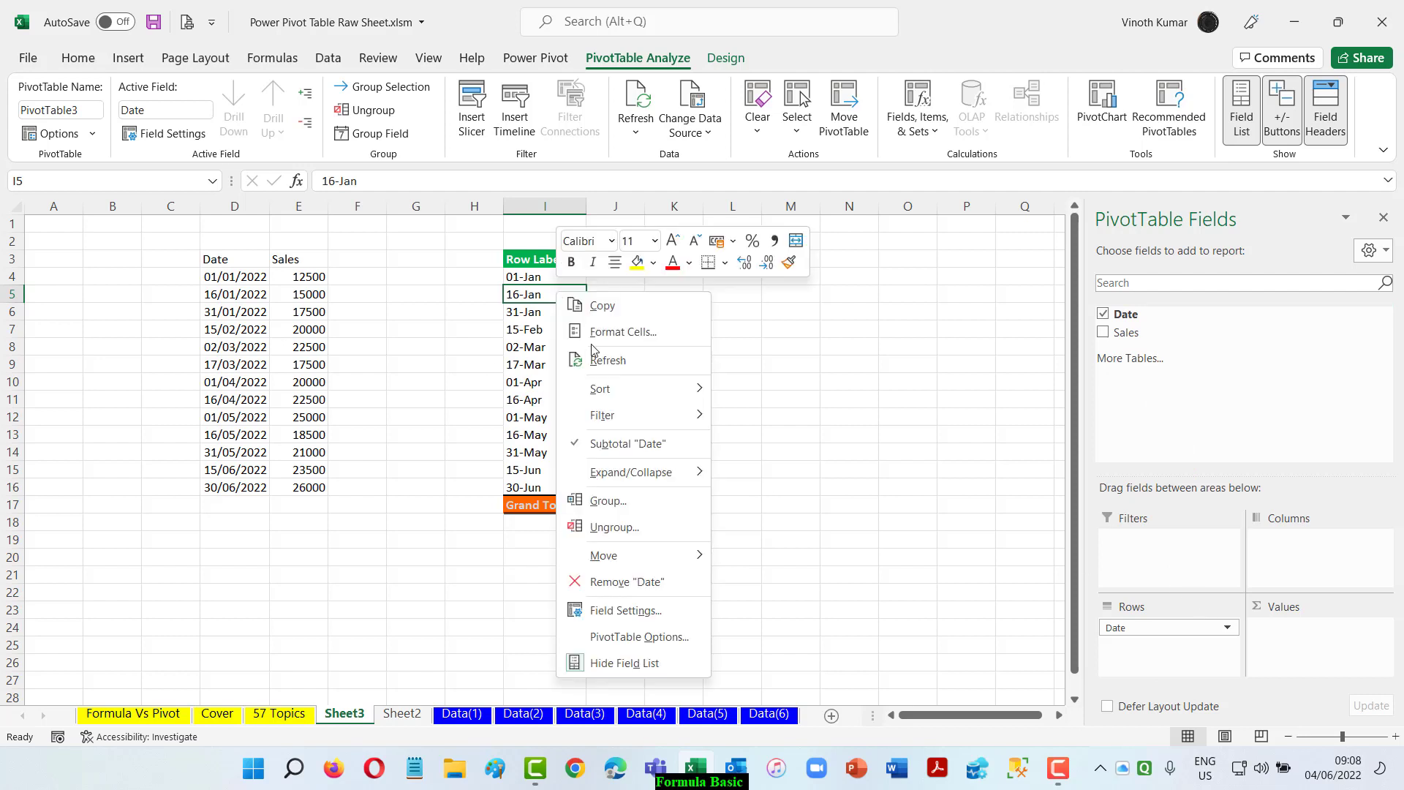
{"action": "left_click", "coordinate": [621, 503]}
{"action": "left_click", "coordinate": [697, 618]}
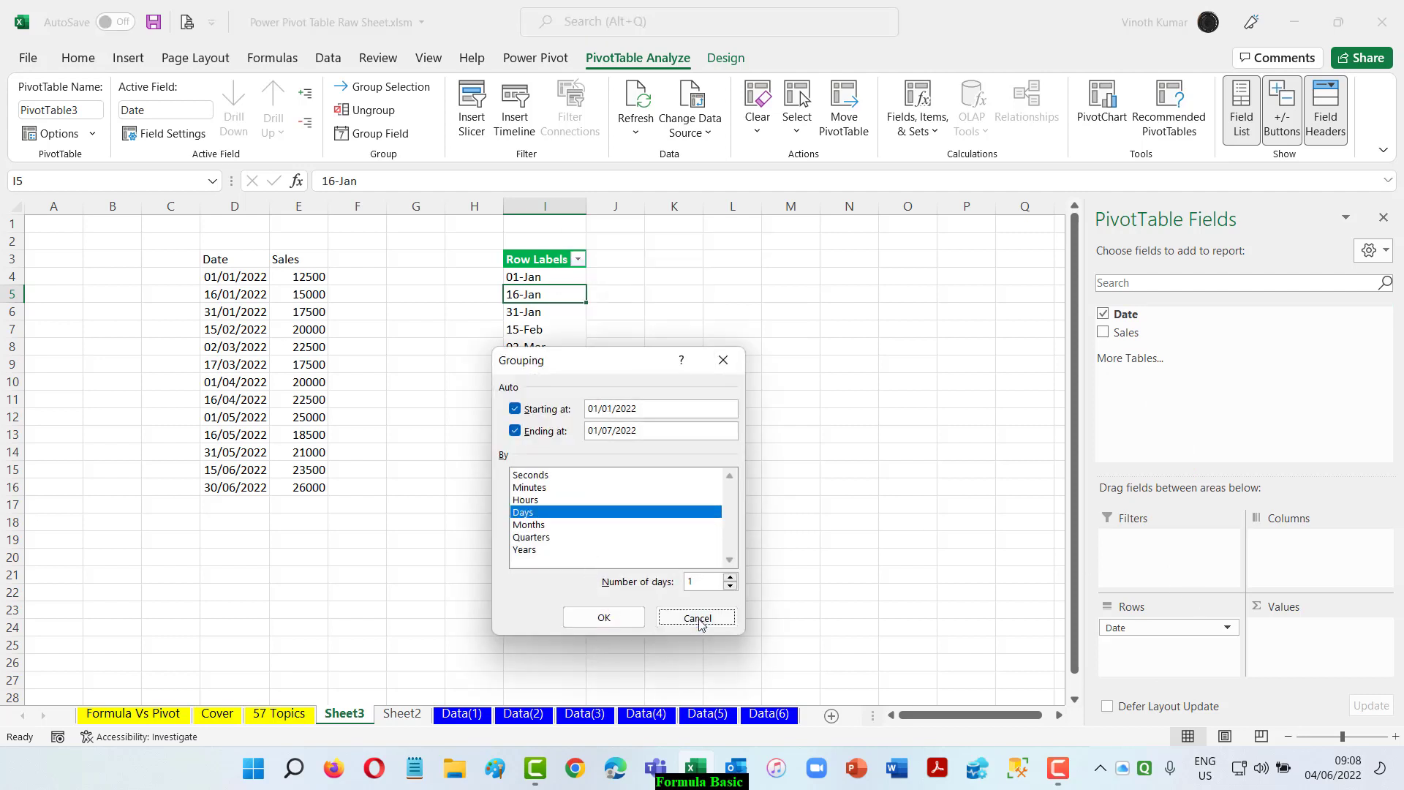
- Close the PivotTable field list and delete column I, which holds the PivotTable
{"action": "left_click", "coordinate": [1383, 217]}
{"action": "left_click", "coordinate": [907, 432]}
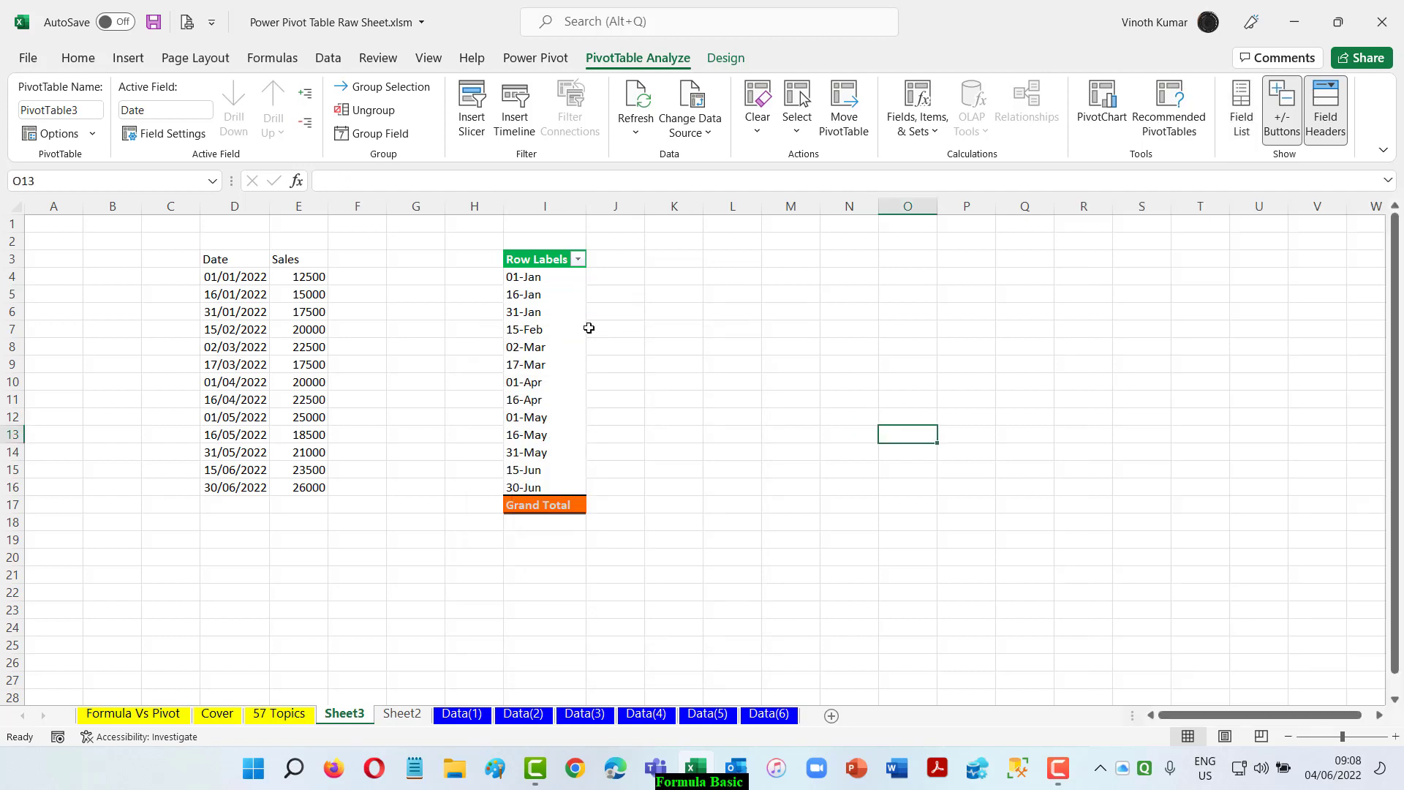
{"action": "left_click", "coordinate": [542, 206]}
{"action": "right_click", "coordinate": [542, 207]}
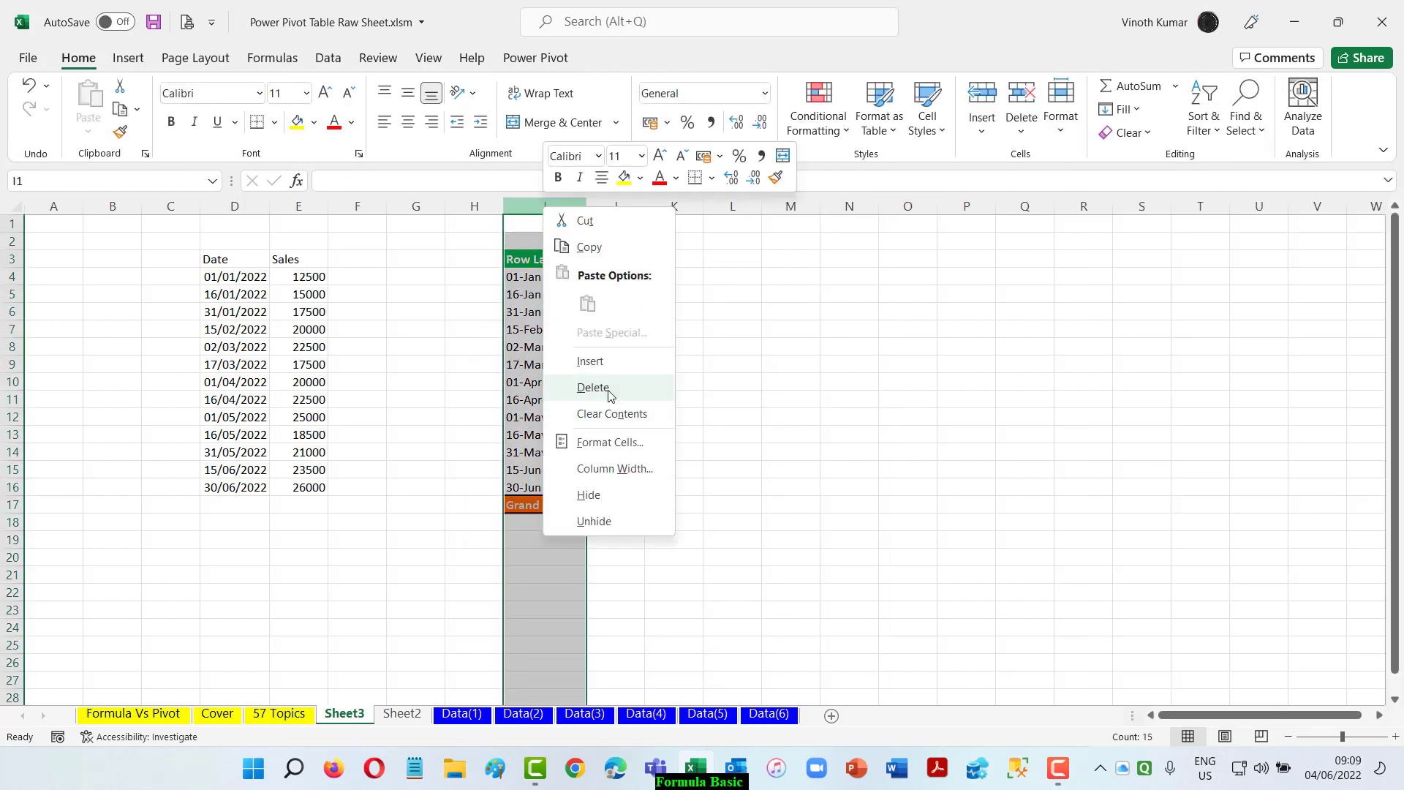
{"action": "left_click", "coordinate": [644, 386]}
- Highlight cell I3 with a yellow fill
{"action": "left_click", "coordinate": [825, 451]}
{"action": "left_click", "coordinate": [532, 258]}
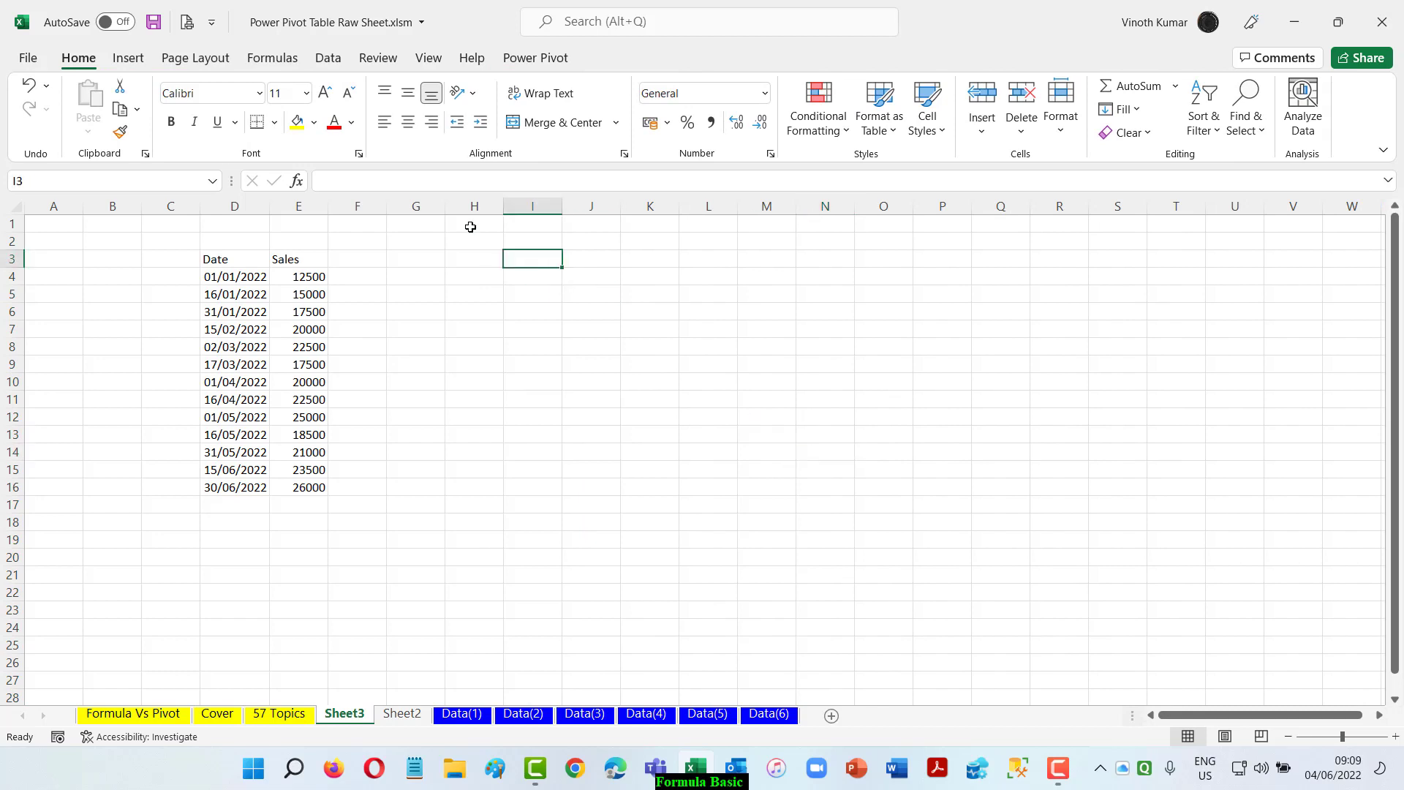
{"action": "left_click", "coordinate": [298, 122]}
- Start the PivotTable and PivotChart Wizard from the Date header in D3, using the Excel list and PivotTable options, and accept the source range
{"action": "left_click", "coordinate": [228, 260]}
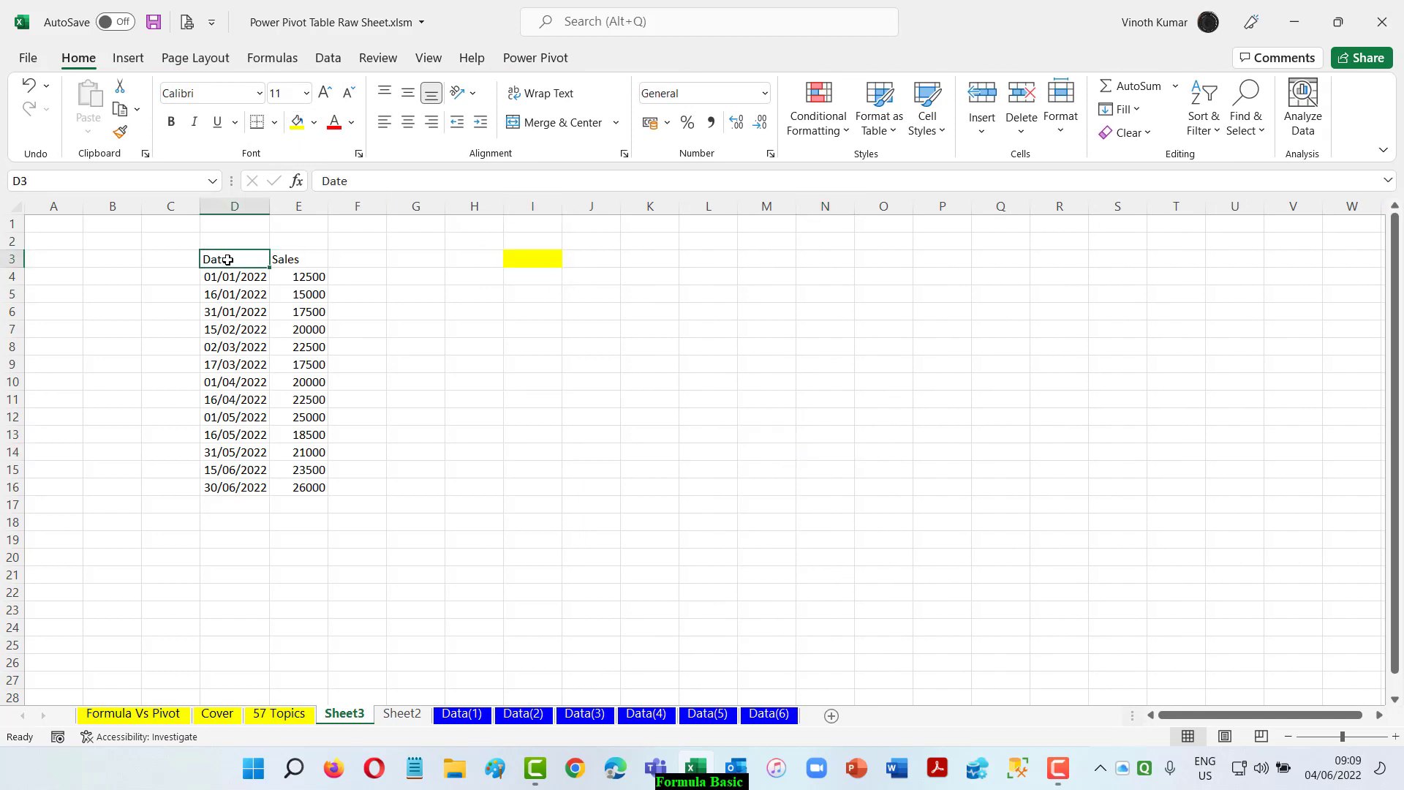
{"action": "key", "text": "alt+d"}
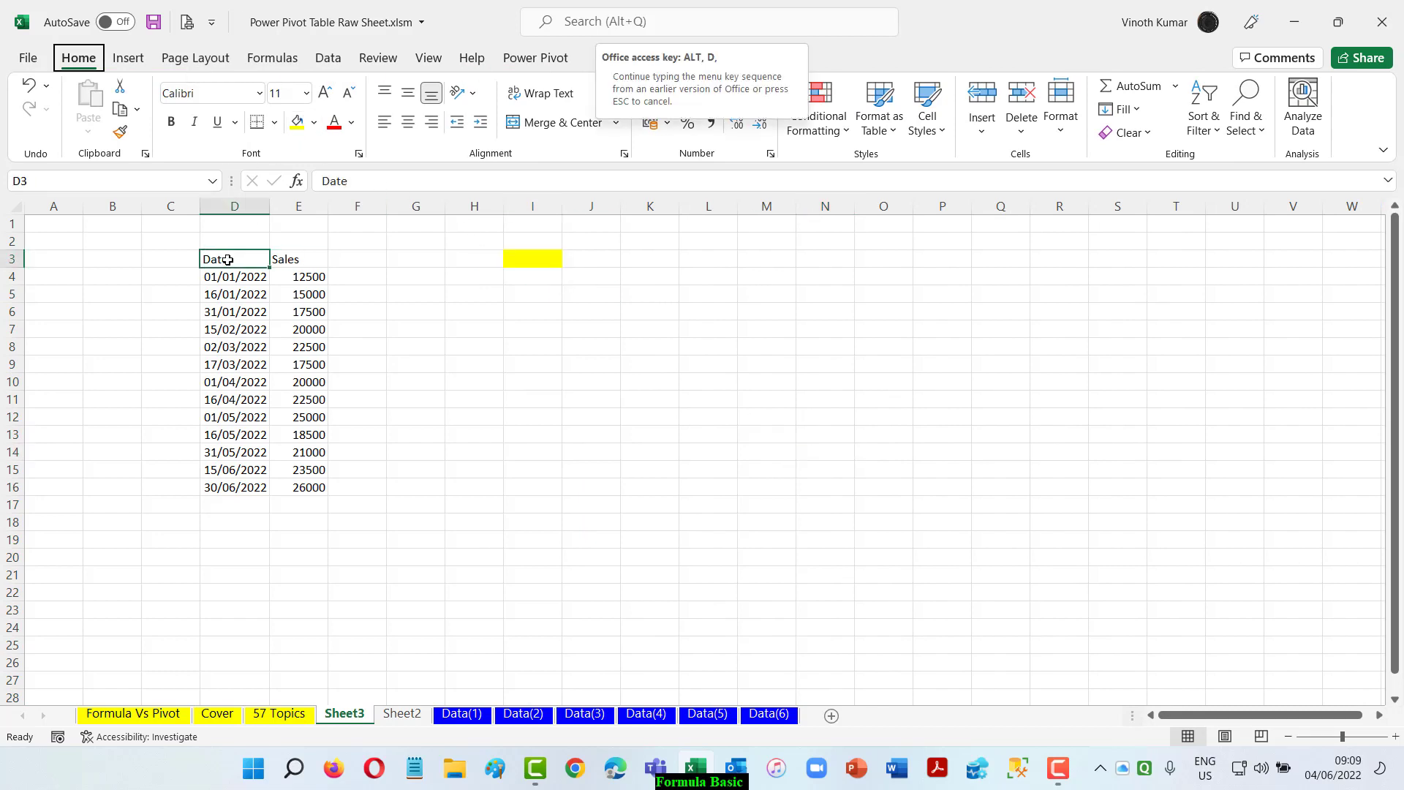
{"action": "key", "text": "p"}
{"action": "left_click", "coordinate": [834, 552]}
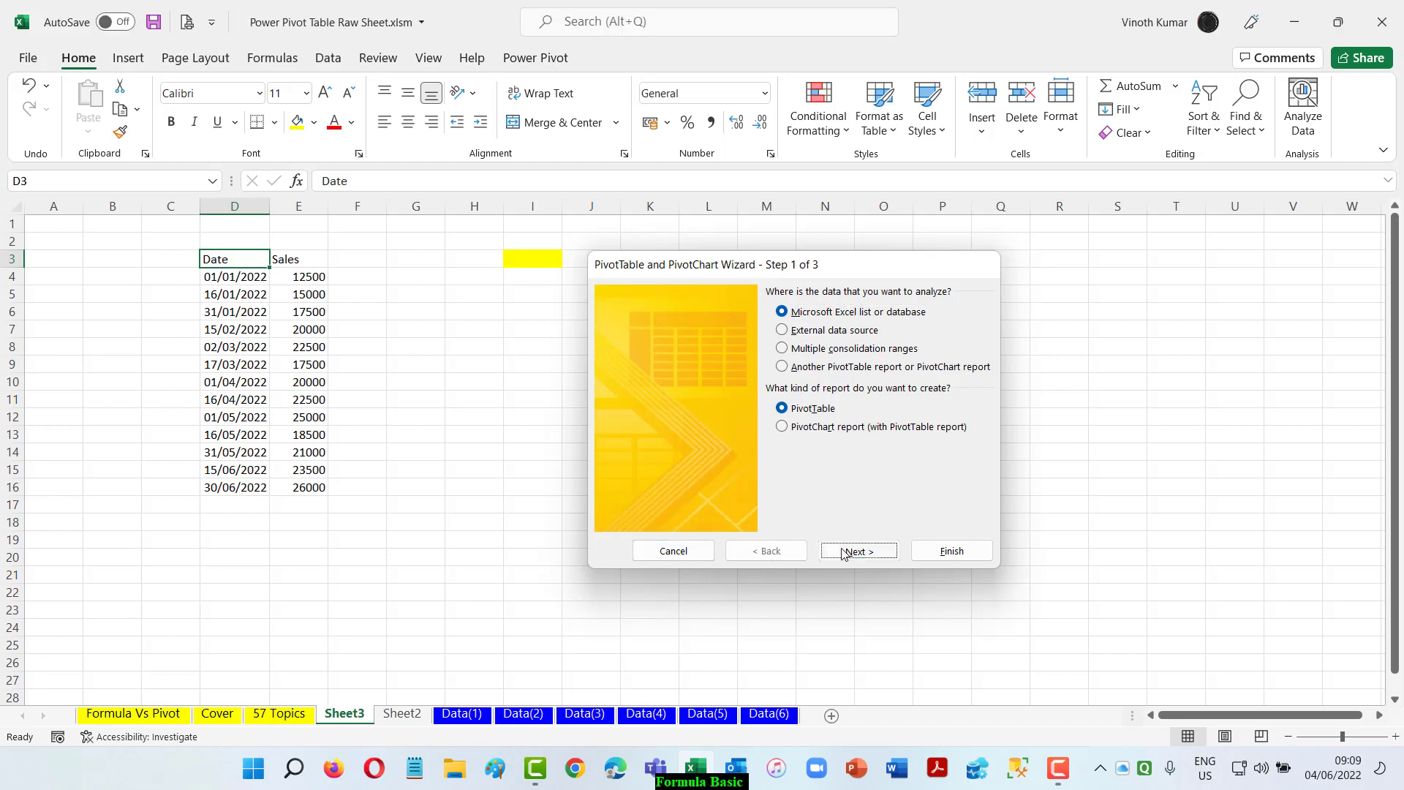
{"action": "left_click", "coordinate": [858, 450]}
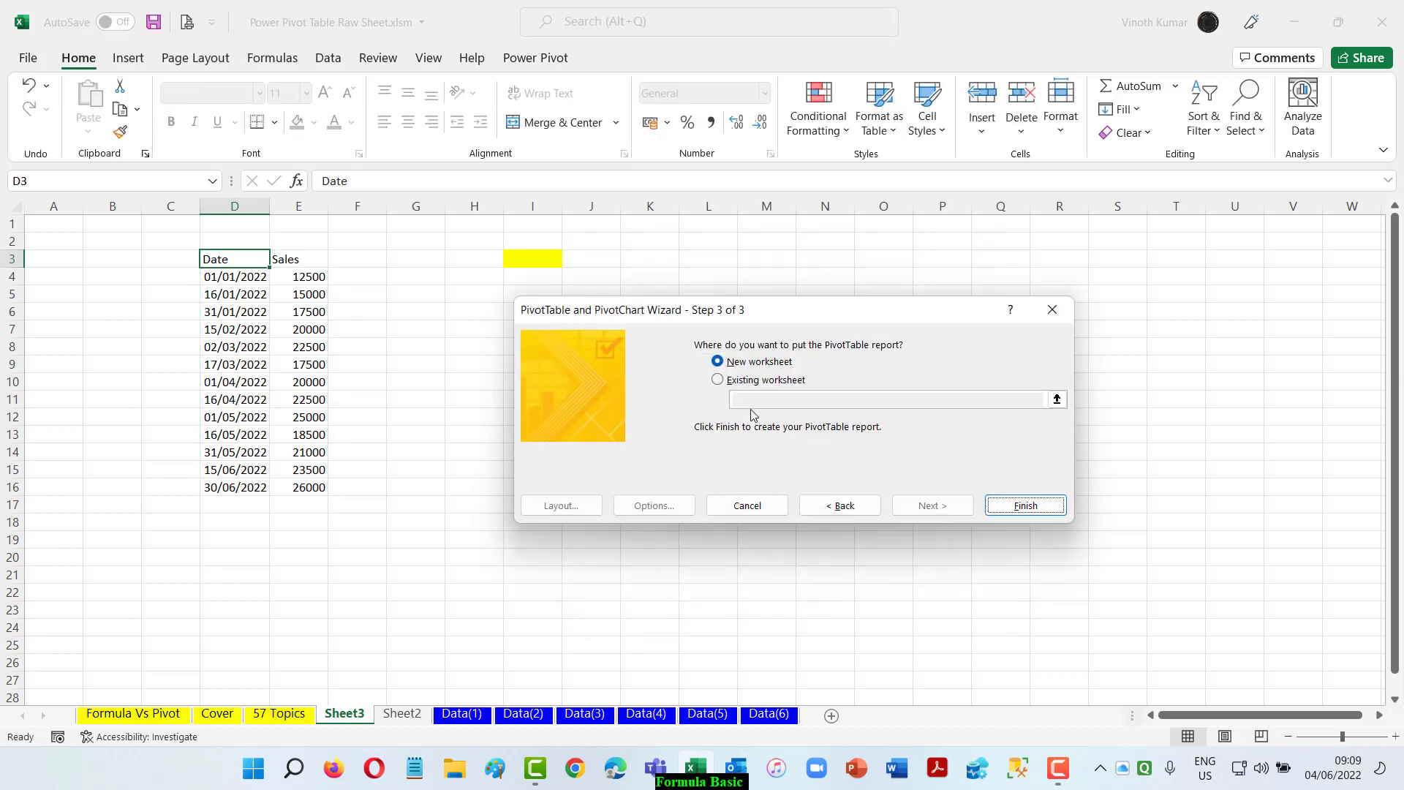
- Create the PivotTable on the existing worksheet at Sheet3!$I$3 and add the Date field to its rows
{"action": "left_click", "coordinate": [725, 380]}
{"action": "left_click", "coordinate": [1057, 399]}
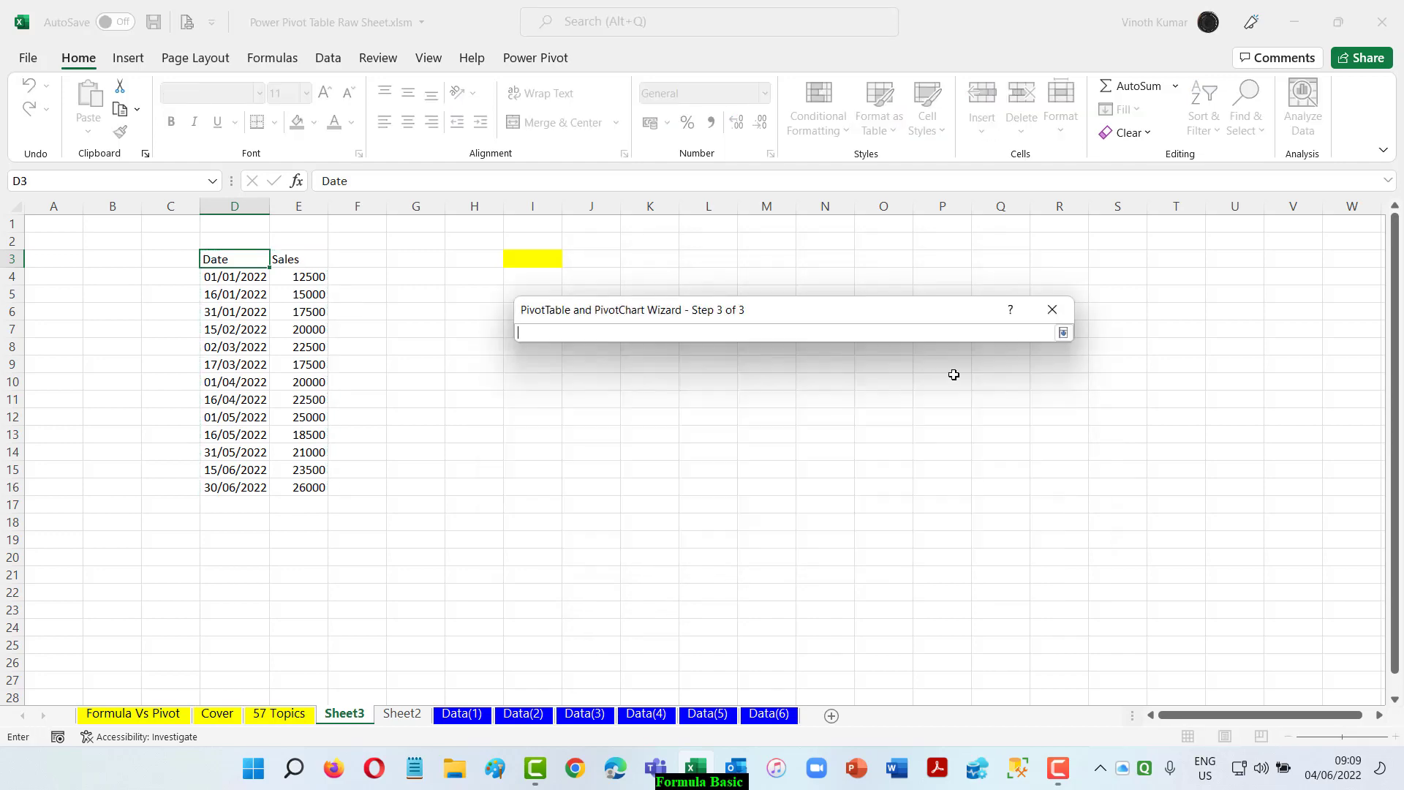
{"action": "left_click", "coordinate": [512, 258]}
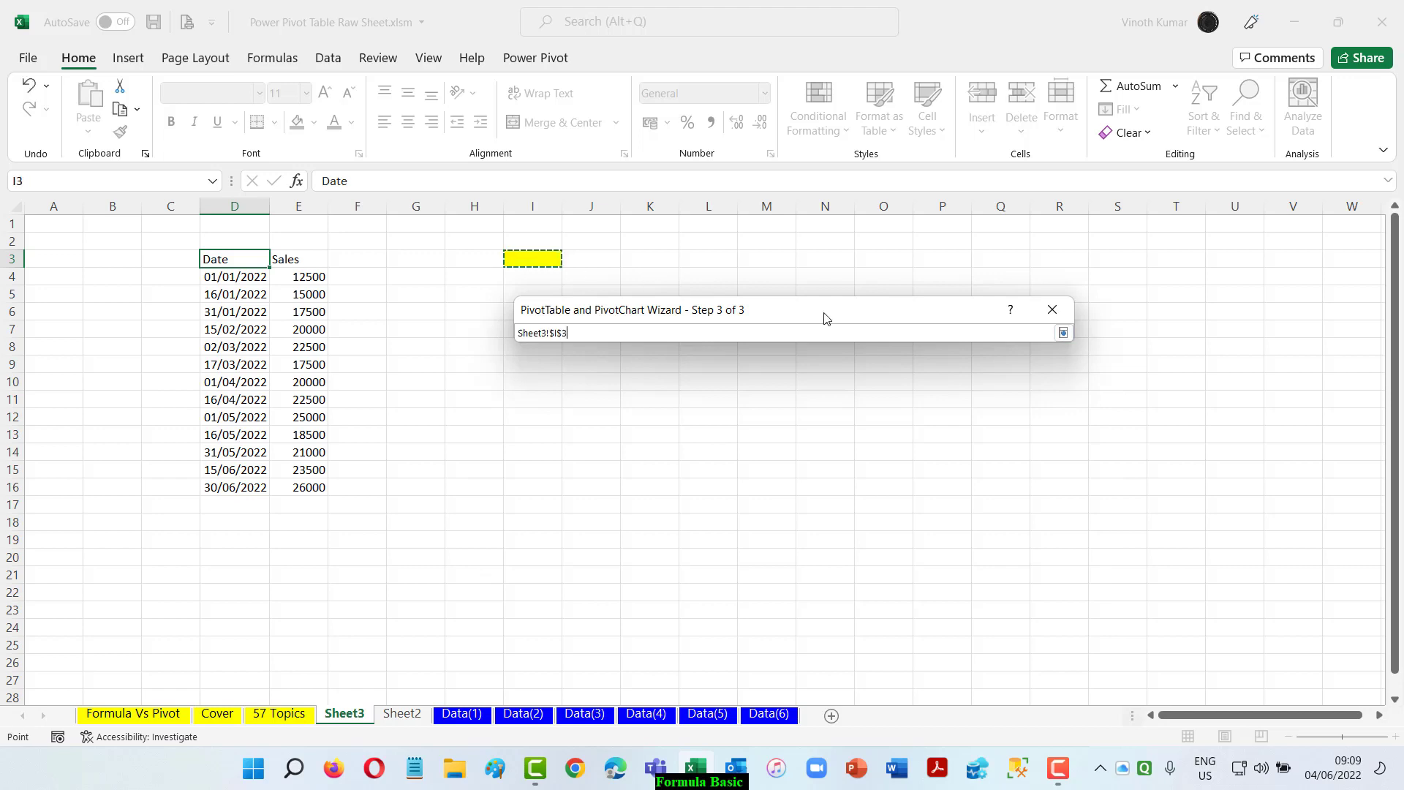
{"action": "left_click", "coordinate": [1063, 333]}
{"action": "left_click", "coordinate": [1031, 504]}
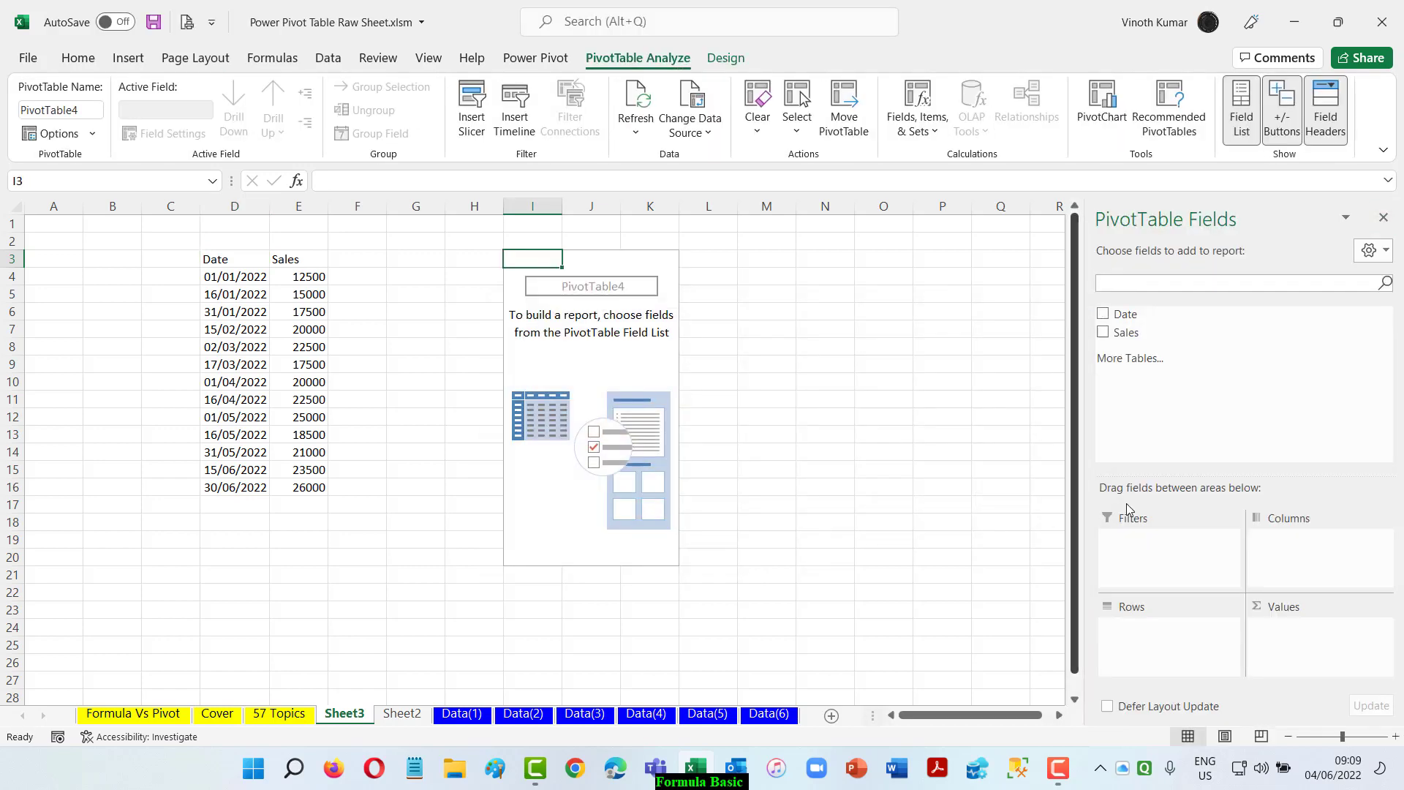
{"action": "left_click", "coordinate": [1103, 314]}
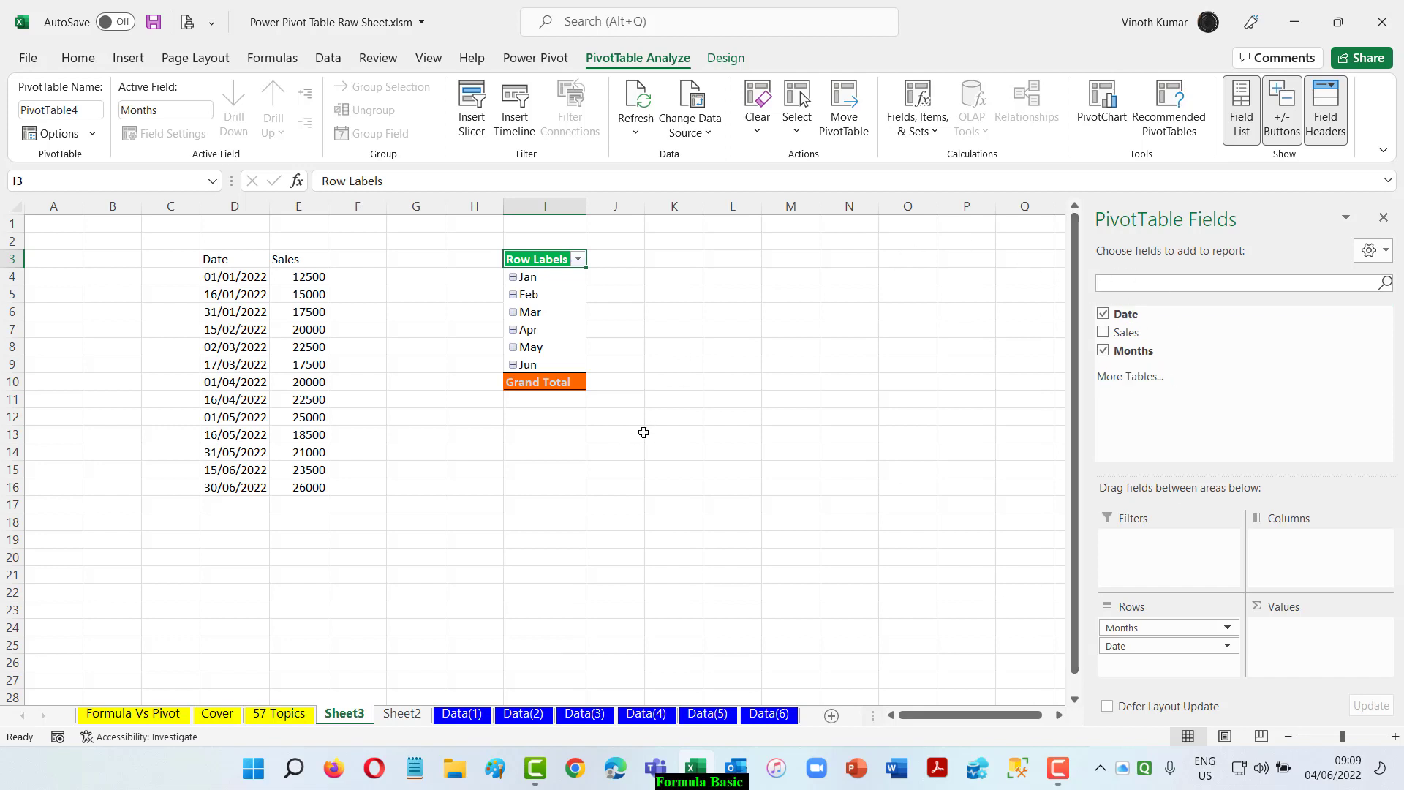
- Delete column I with the new PivotTable, and fill cell I3 with yellow
{"action": "key", "text": "ctrl+z"}
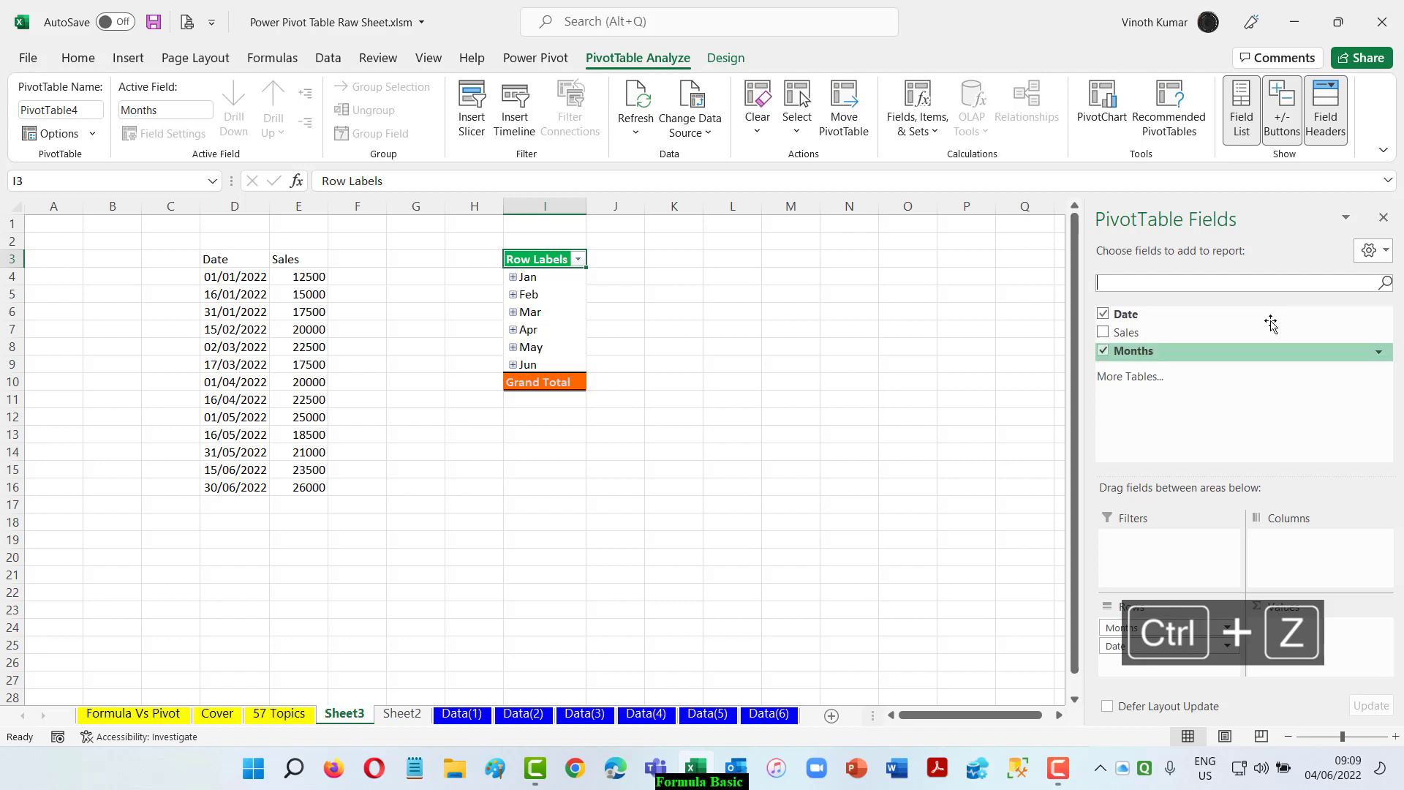
{"action": "left_click", "coordinate": [1384, 218]}
{"action": "right_click", "coordinate": [548, 207]}
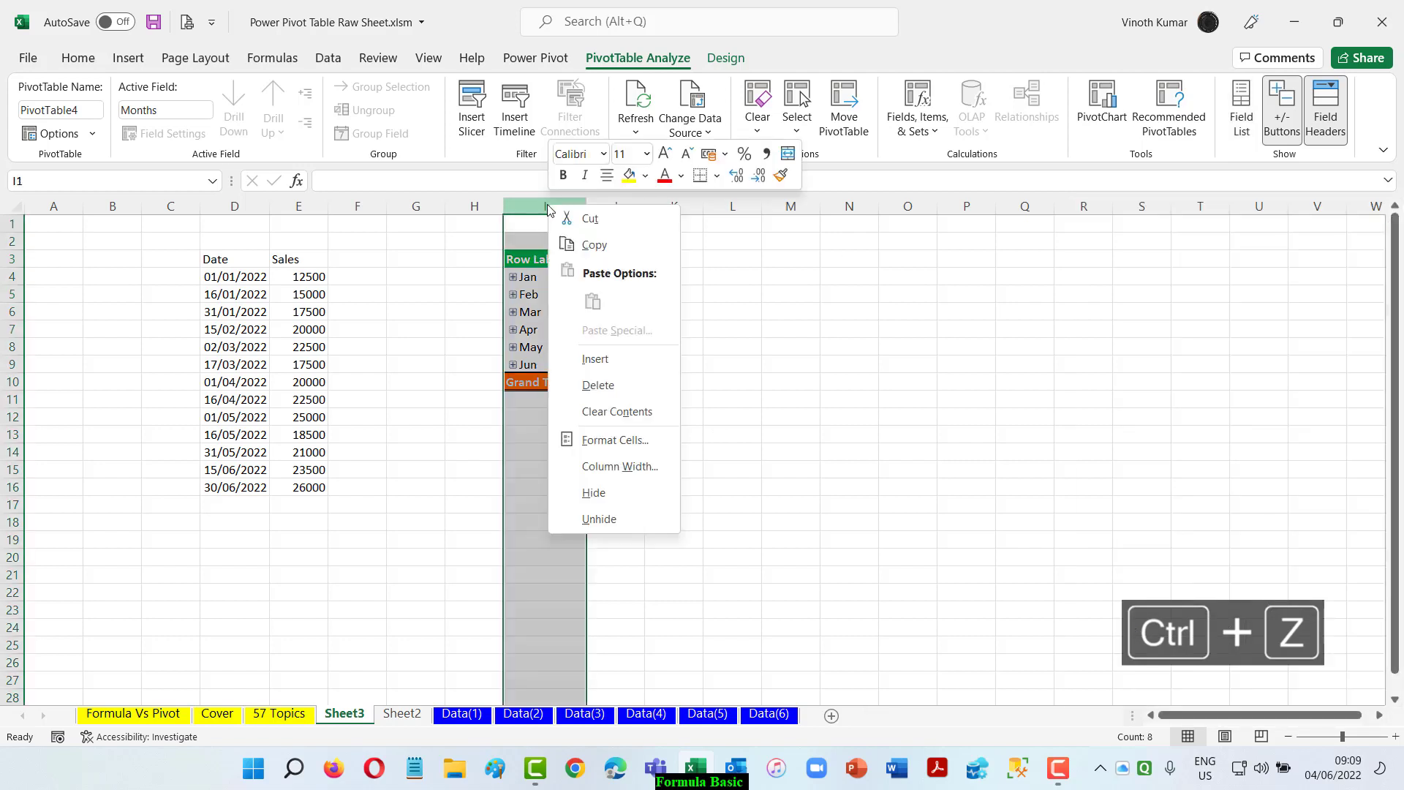
{"action": "left_click", "coordinate": [598, 386]}
{"action": "left_click", "coordinate": [532, 260]}
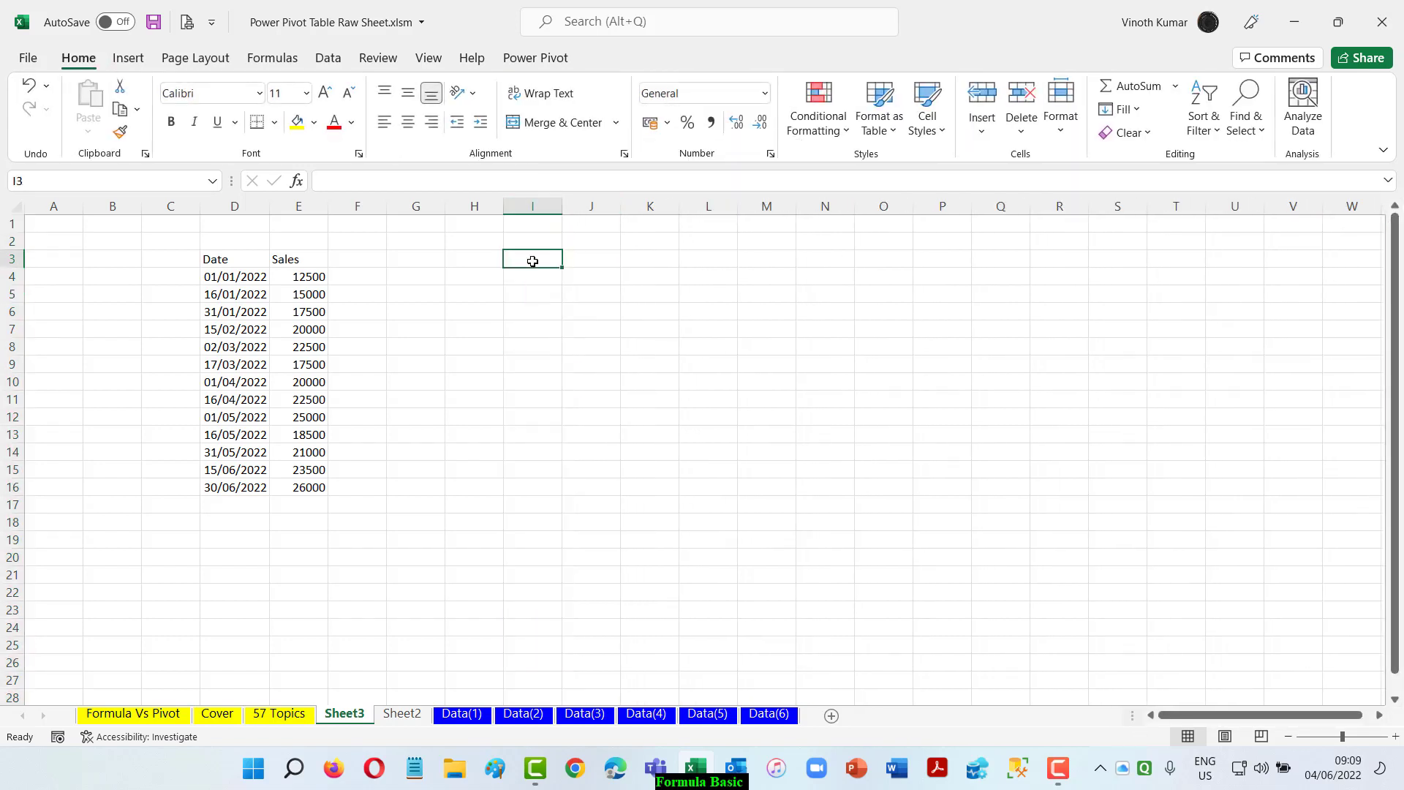
{"action": "left_click", "coordinate": [298, 128]}
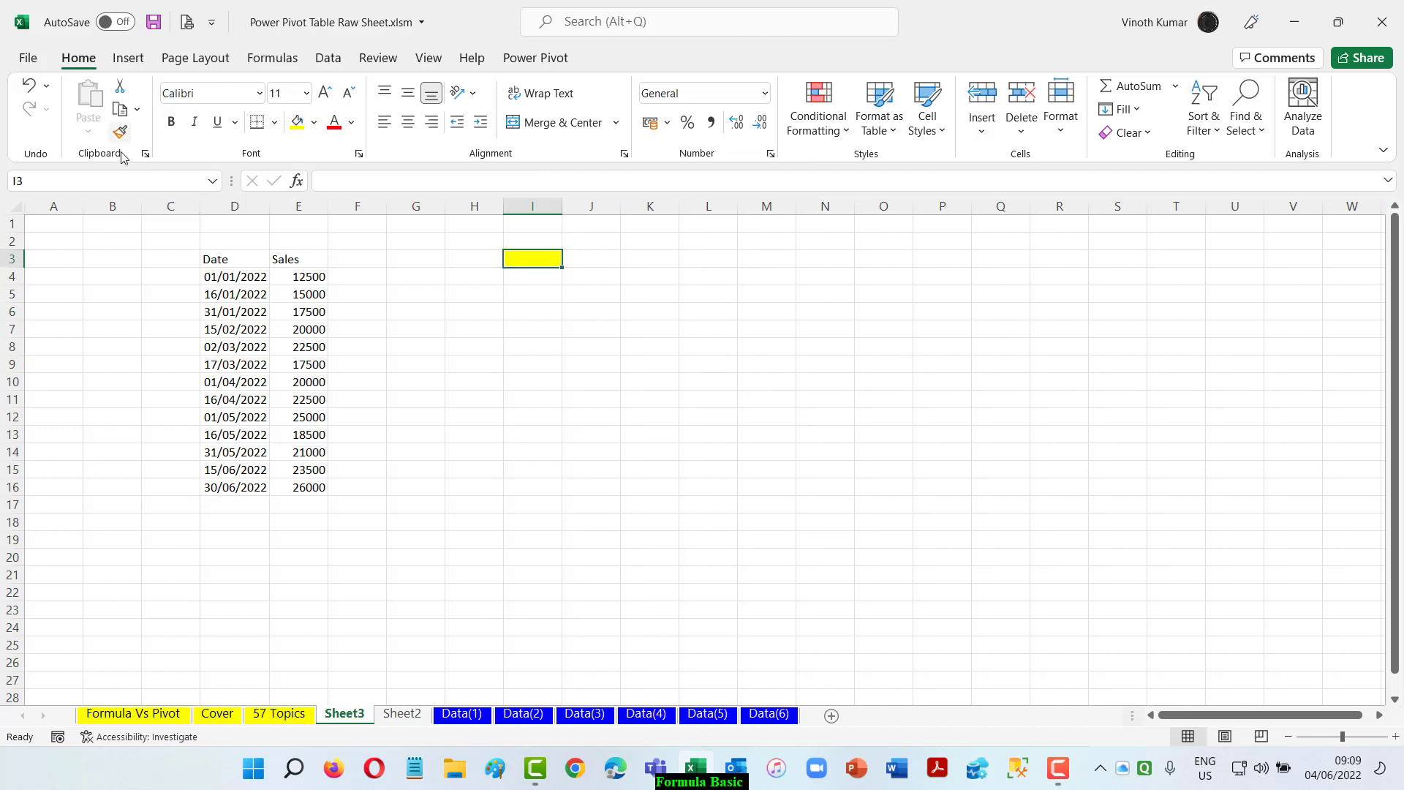
- Restart the PivotTable and PivotChart Wizard from cell D3 for a PivotTable based on the Excel list, and accept the source range
{"action": "left_click", "coordinate": [239, 261]}
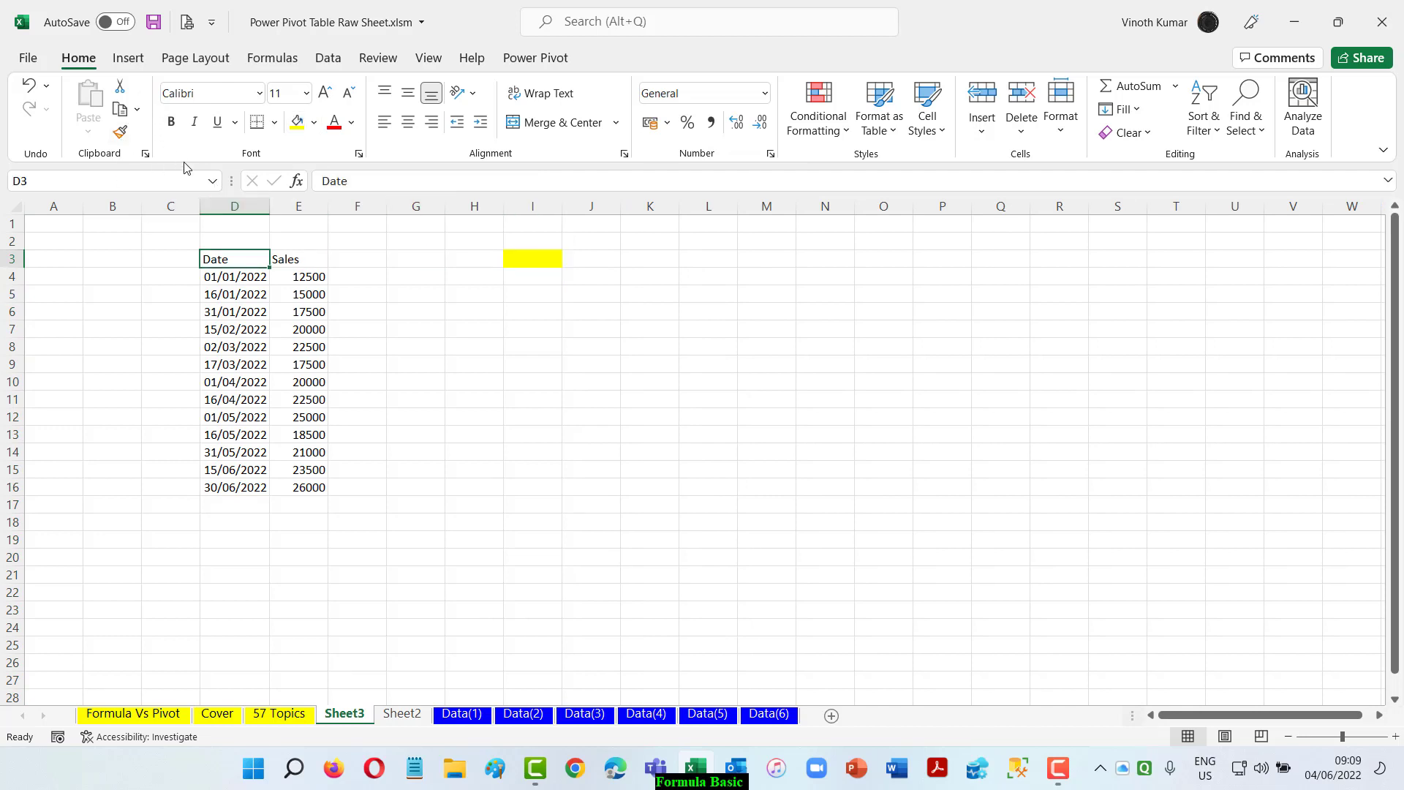
{"action": "key", "text": "alt+d"}
{"action": "key", "text": "p"}
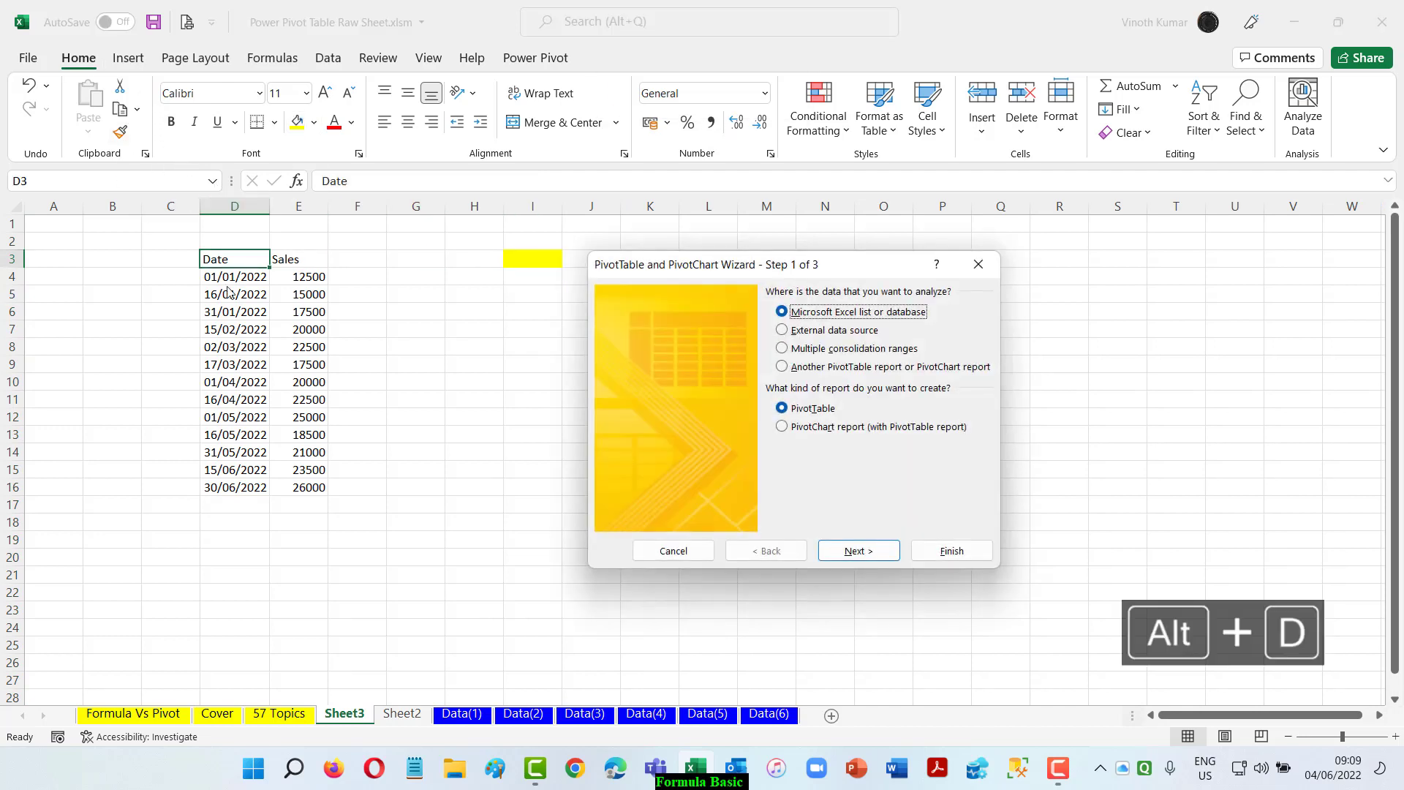
{"action": "left_click", "coordinate": [875, 553]}
{"action": "left_click", "coordinate": [860, 448]}
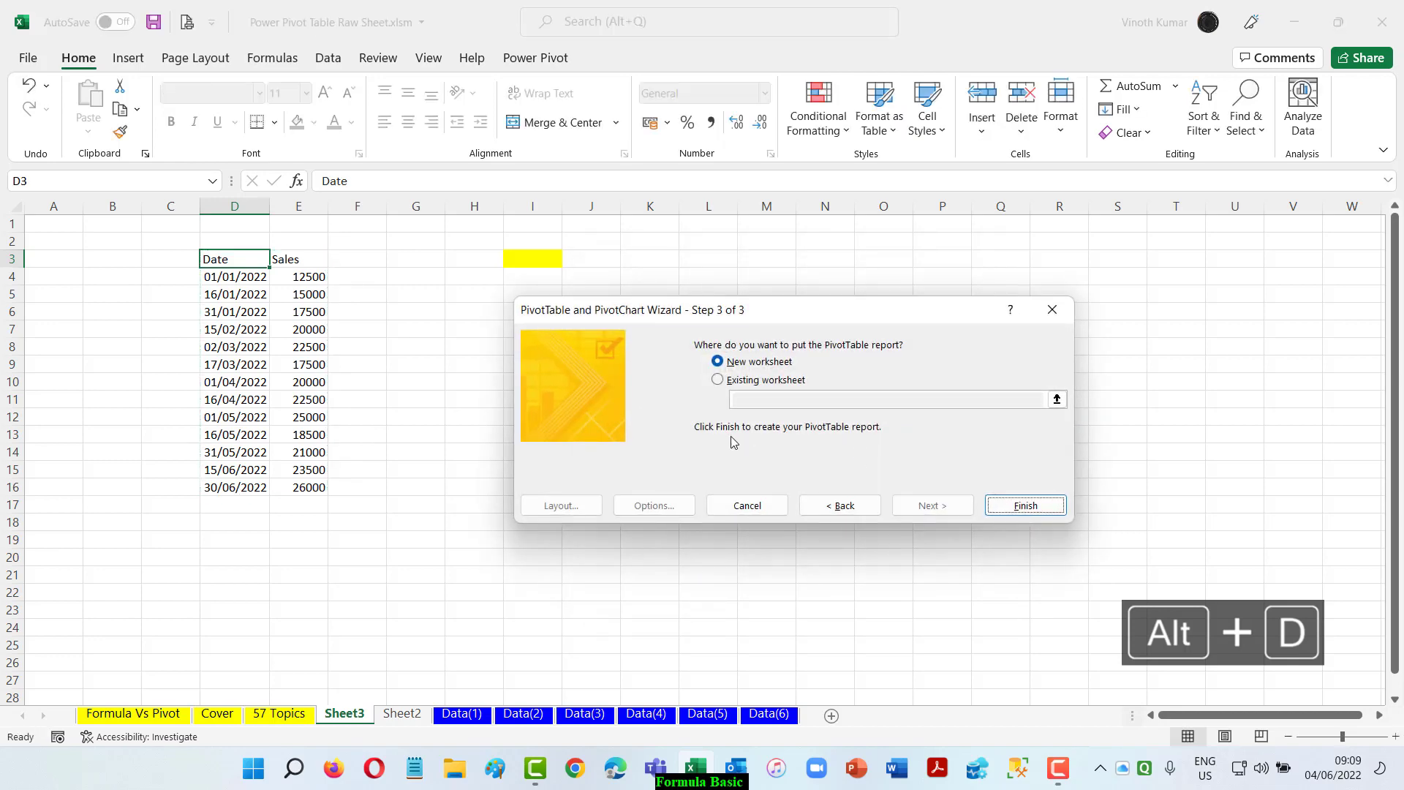
- Place the PivotTable on the existing worksheet at Sheet3!$I$3 and finish the wizard
{"action": "left_click", "coordinate": [747, 381]}
{"action": "left_click", "coordinate": [1057, 399]}
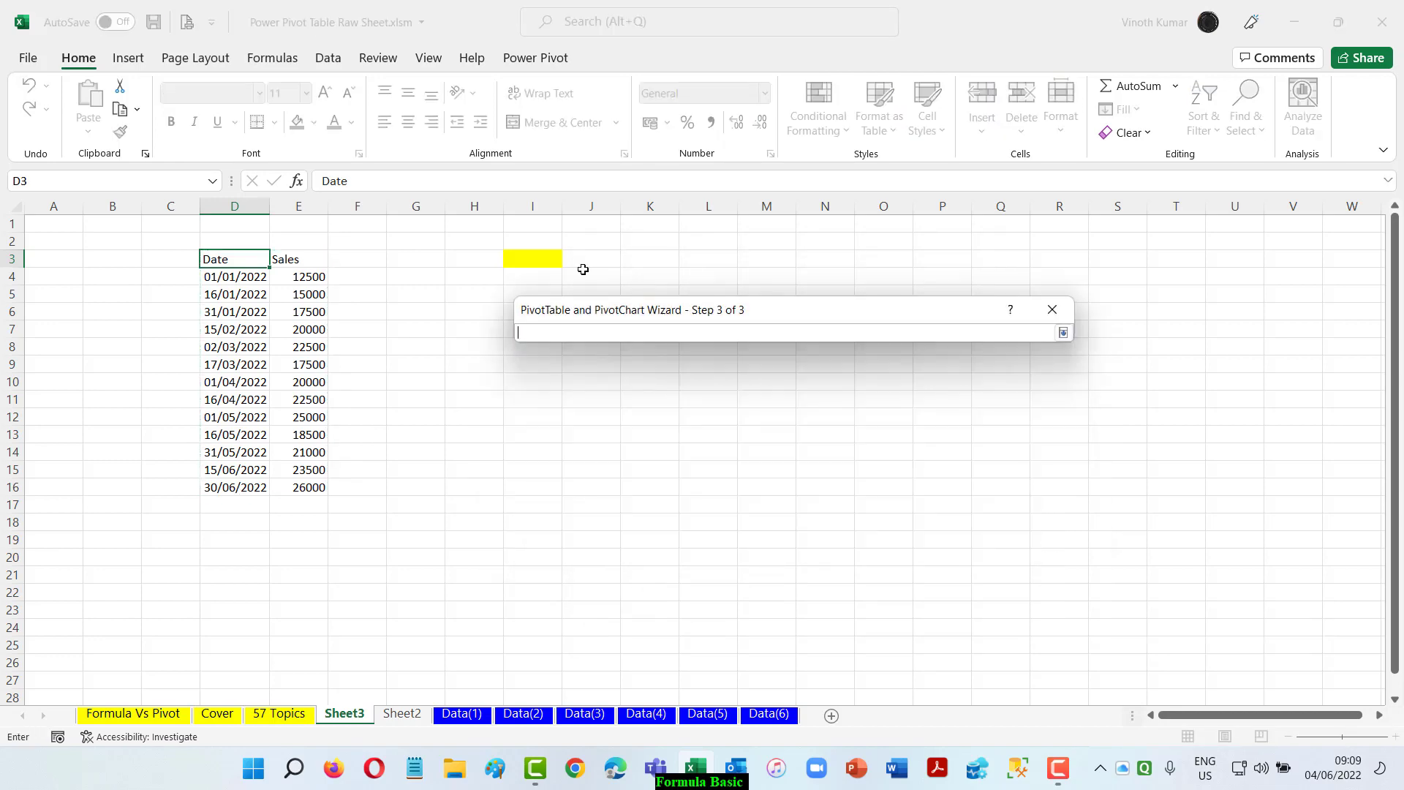
{"action": "left_click", "coordinate": [543, 256]}
{"action": "left_click", "coordinate": [1063, 333]}
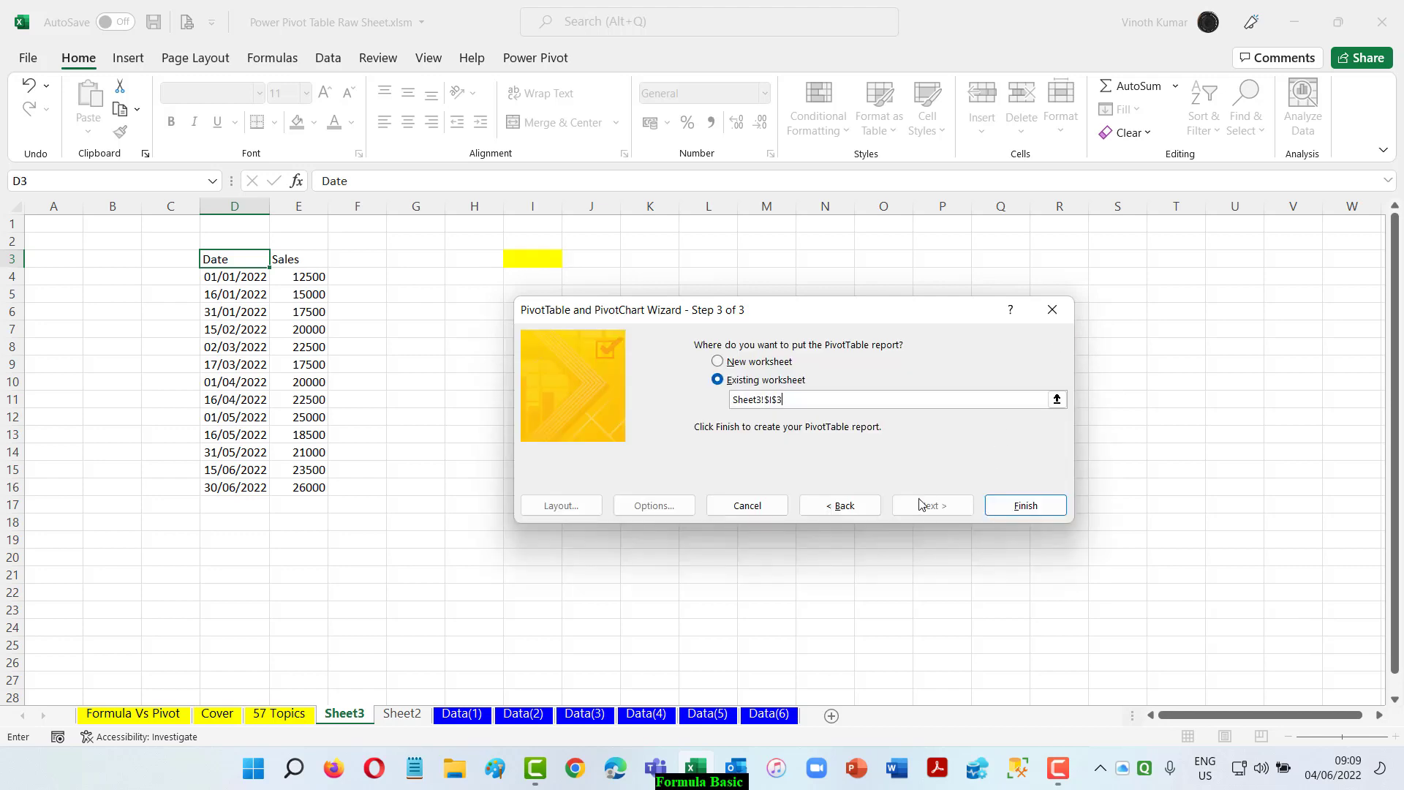
{"action": "left_click", "coordinate": [1025, 506]}
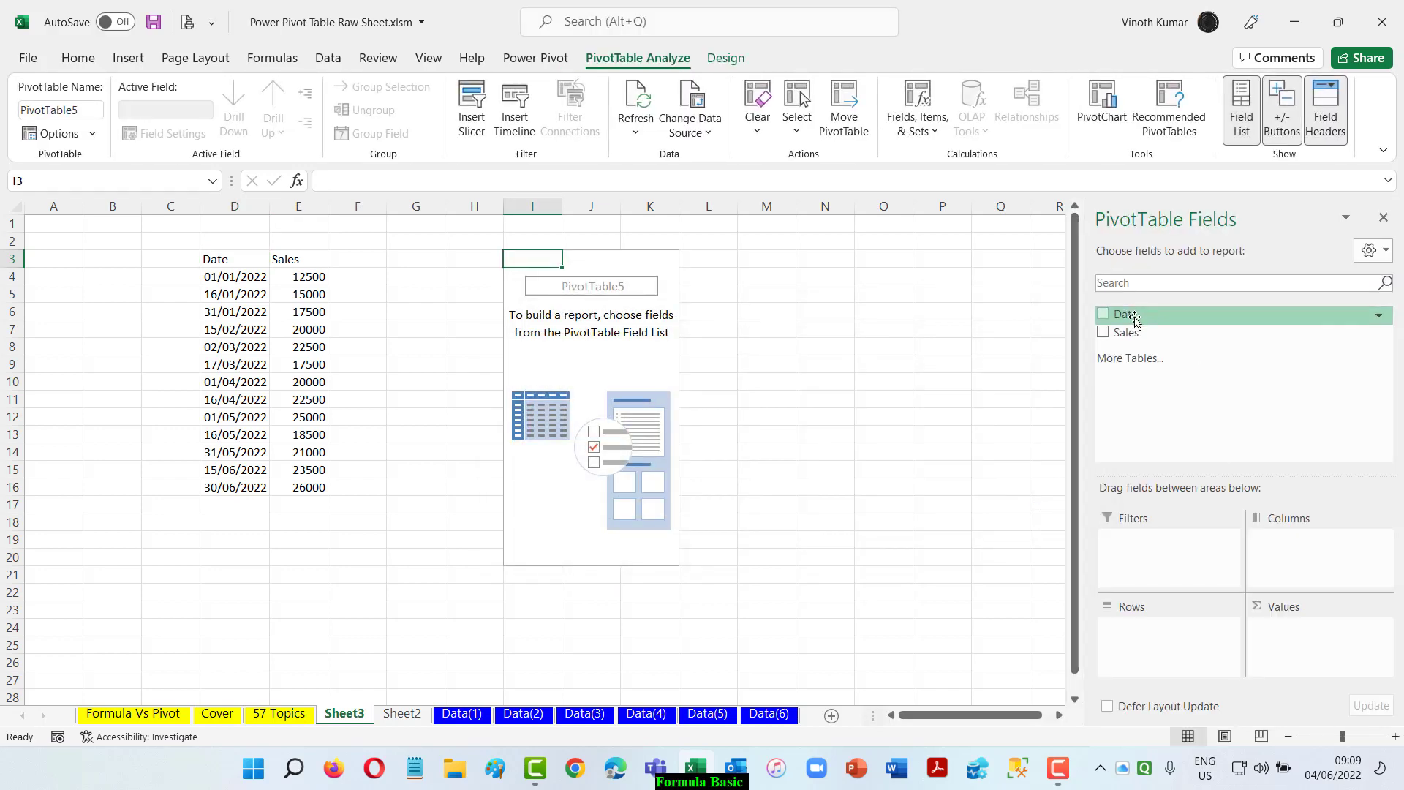
- Build the PivotTable with only Months from the Date field in the rows and Sales summed in the values
{"action": "left_click_drag", "start_coordinate": [1125, 314], "coordinate": [1171, 684]}
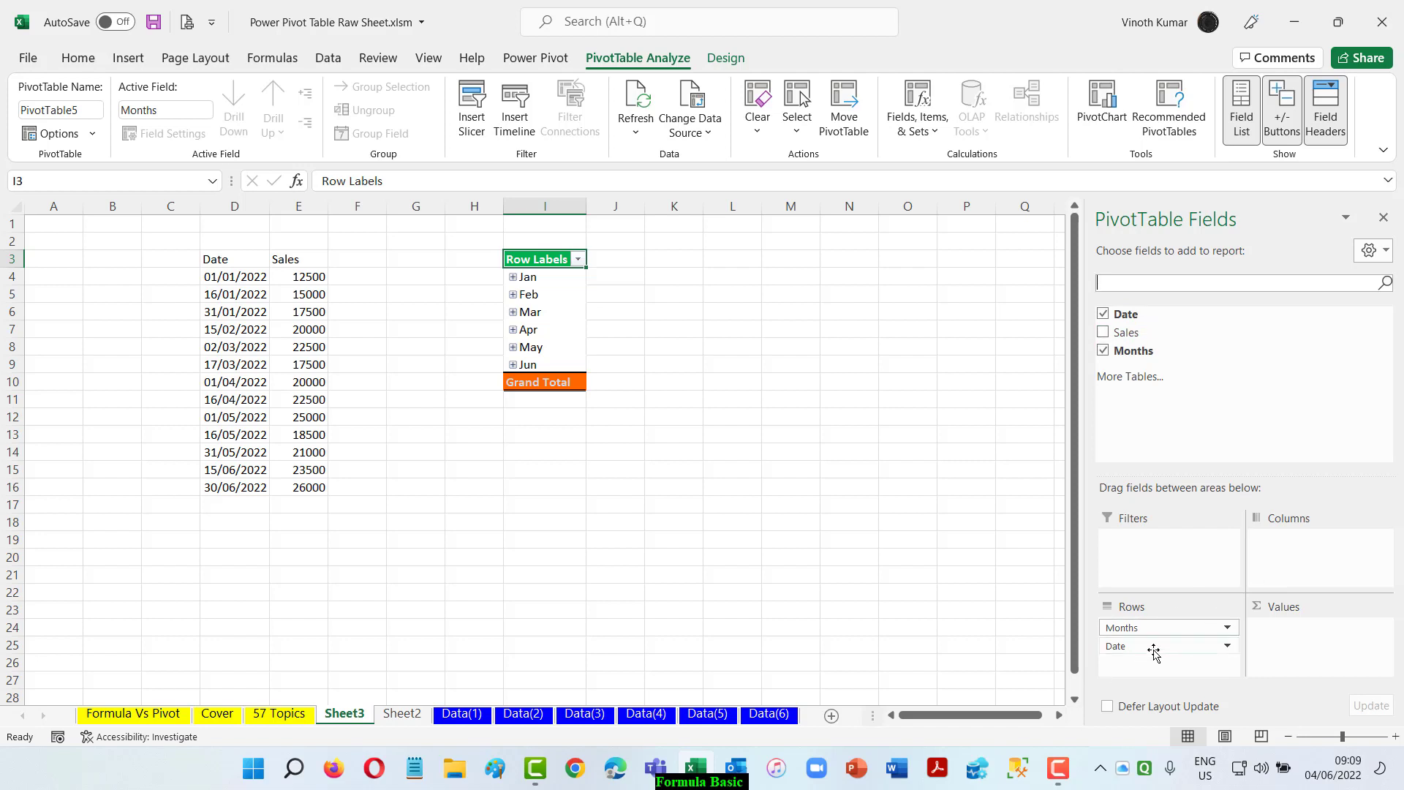
{"action": "left_click_drag", "start_coordinate": [1154, 649], "coordinate": [285, 549]}
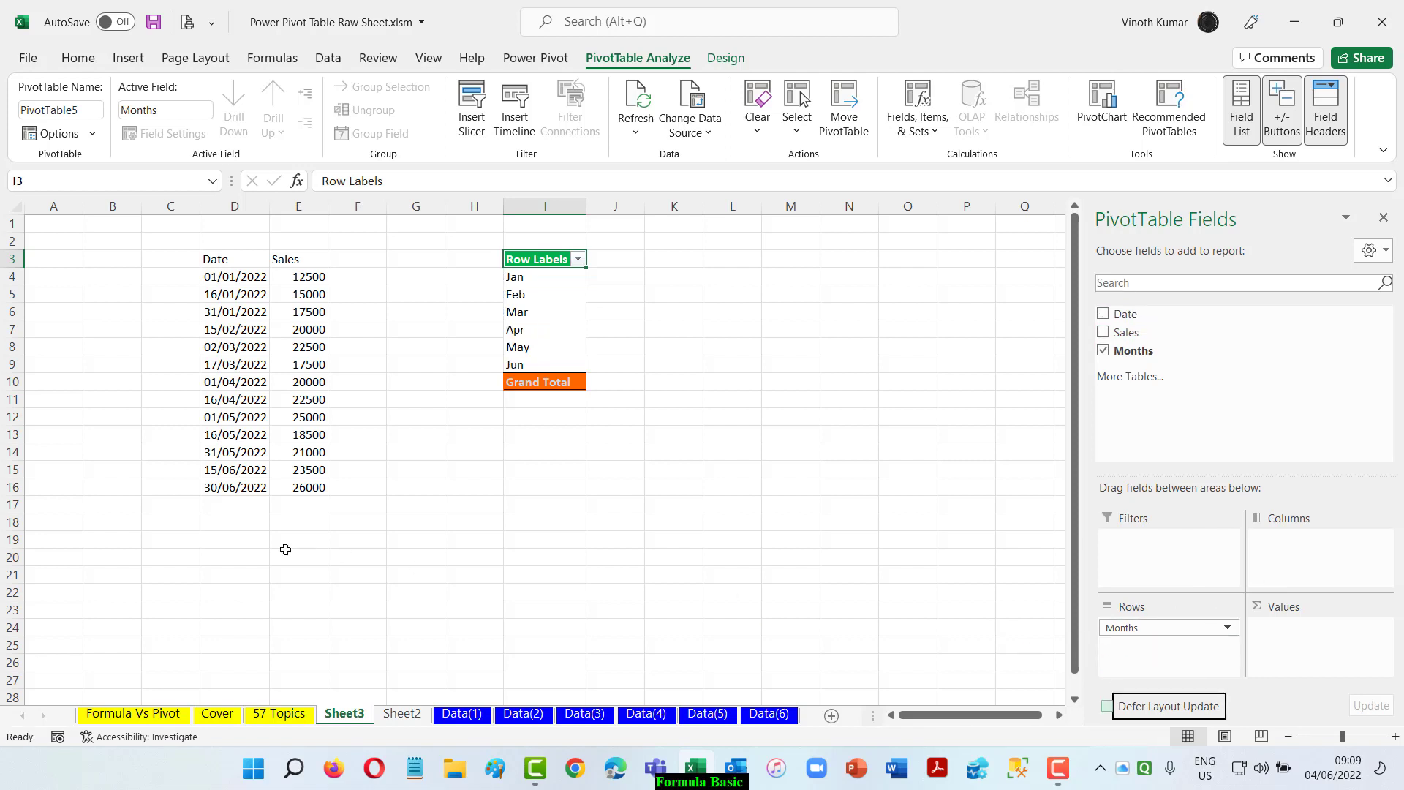
{"action": "left_click", "coordinate": [1103, 333]}
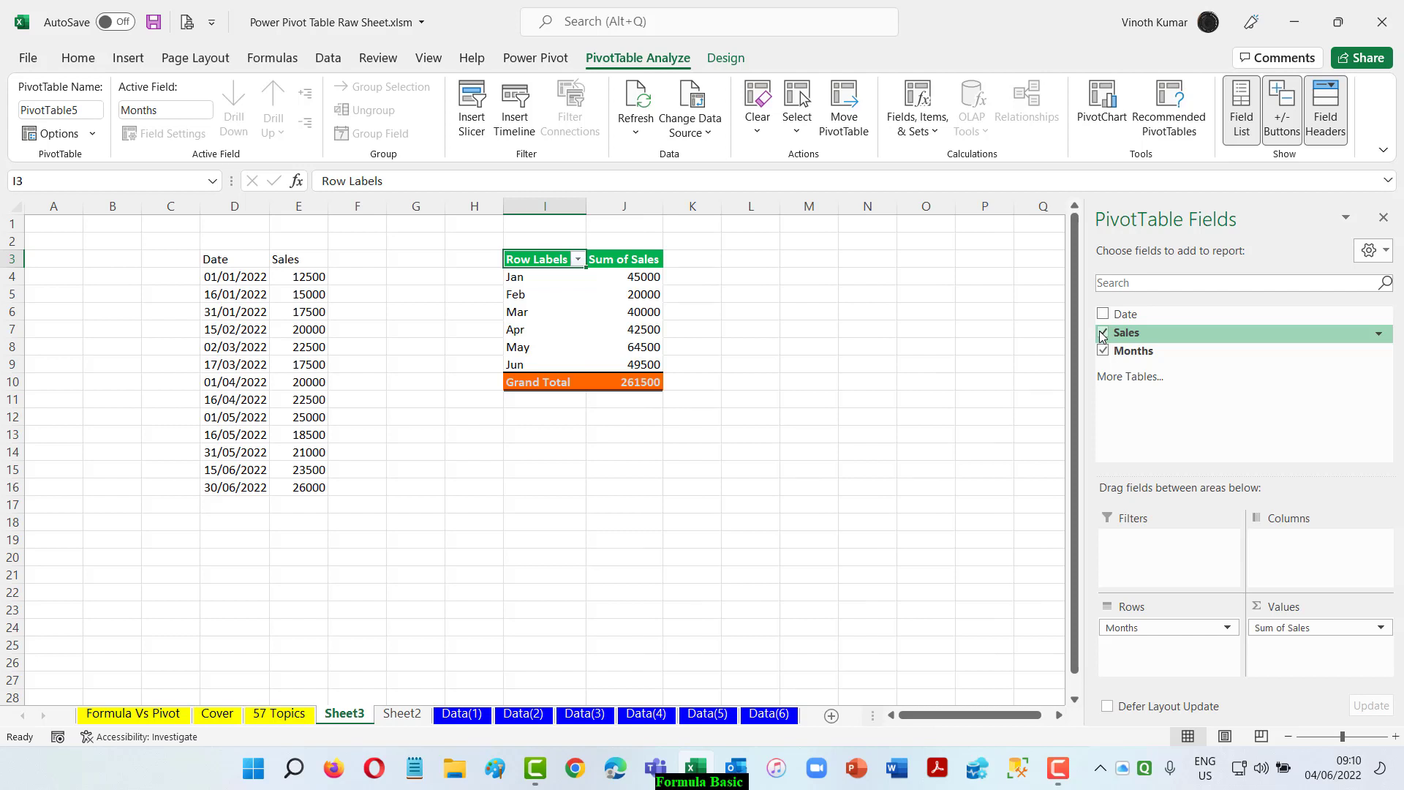
- Group the PivotTable's date rows by Days, Months, Quarters and Years
{"action": "left_click", "coordinate": [522, 278]}
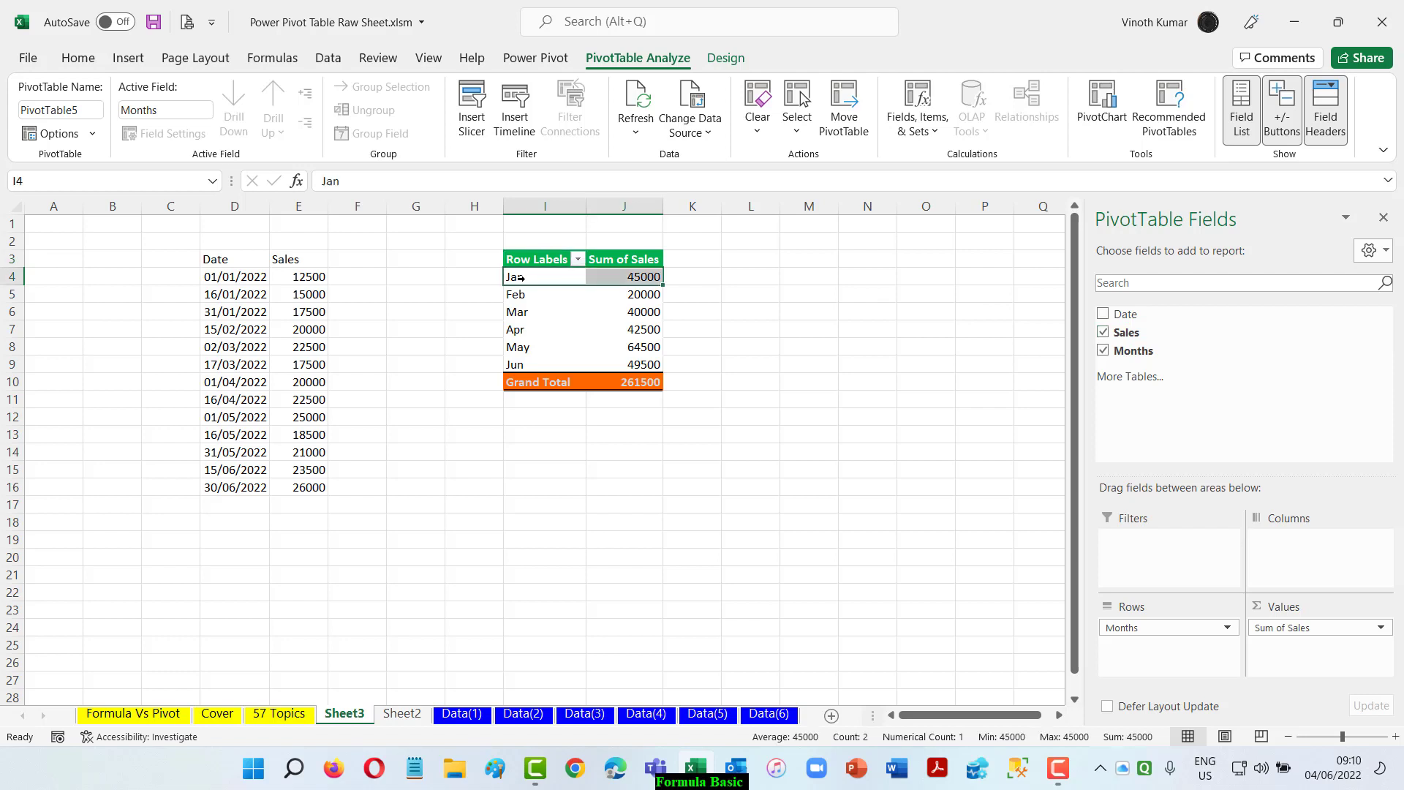
{"action": "right_click", "coordinate": [524, 278]}
{"action": "left_click", "coordinate": [571, 490]}
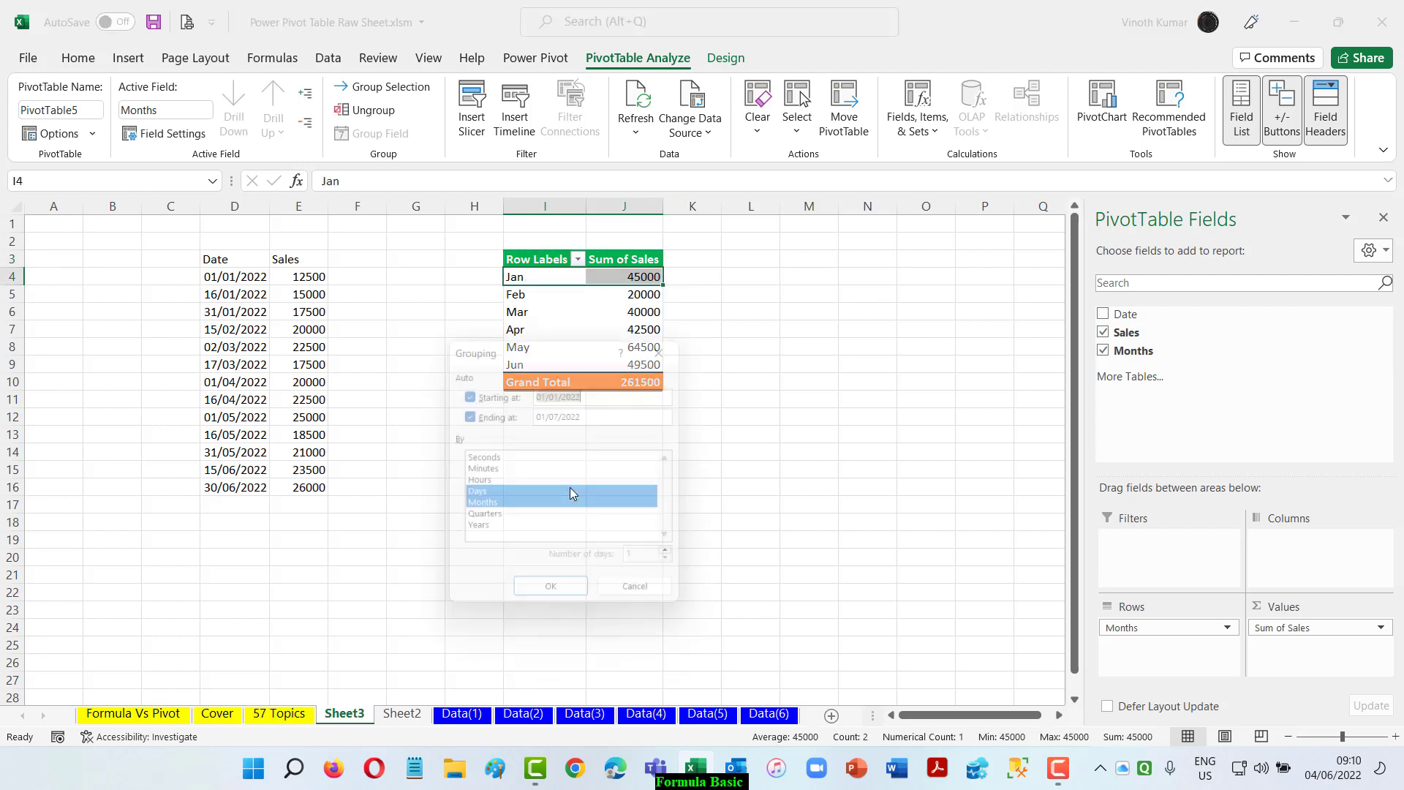
{"action": "left_click", "coordinate": [500, 522]}
{"action": "left_click", "coordinate": [487, 534]}
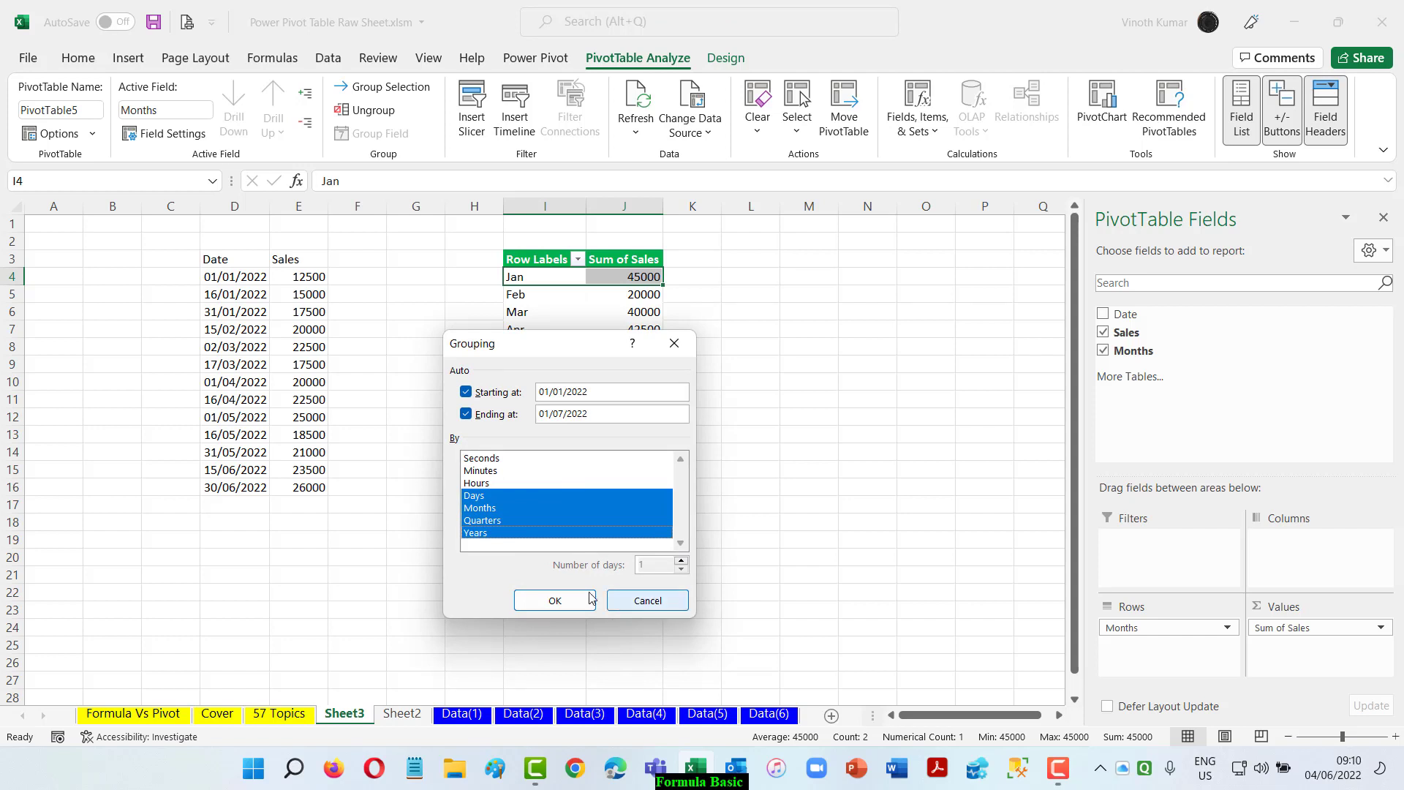
{"action": "left_click", "coordinate": [555, 600]}
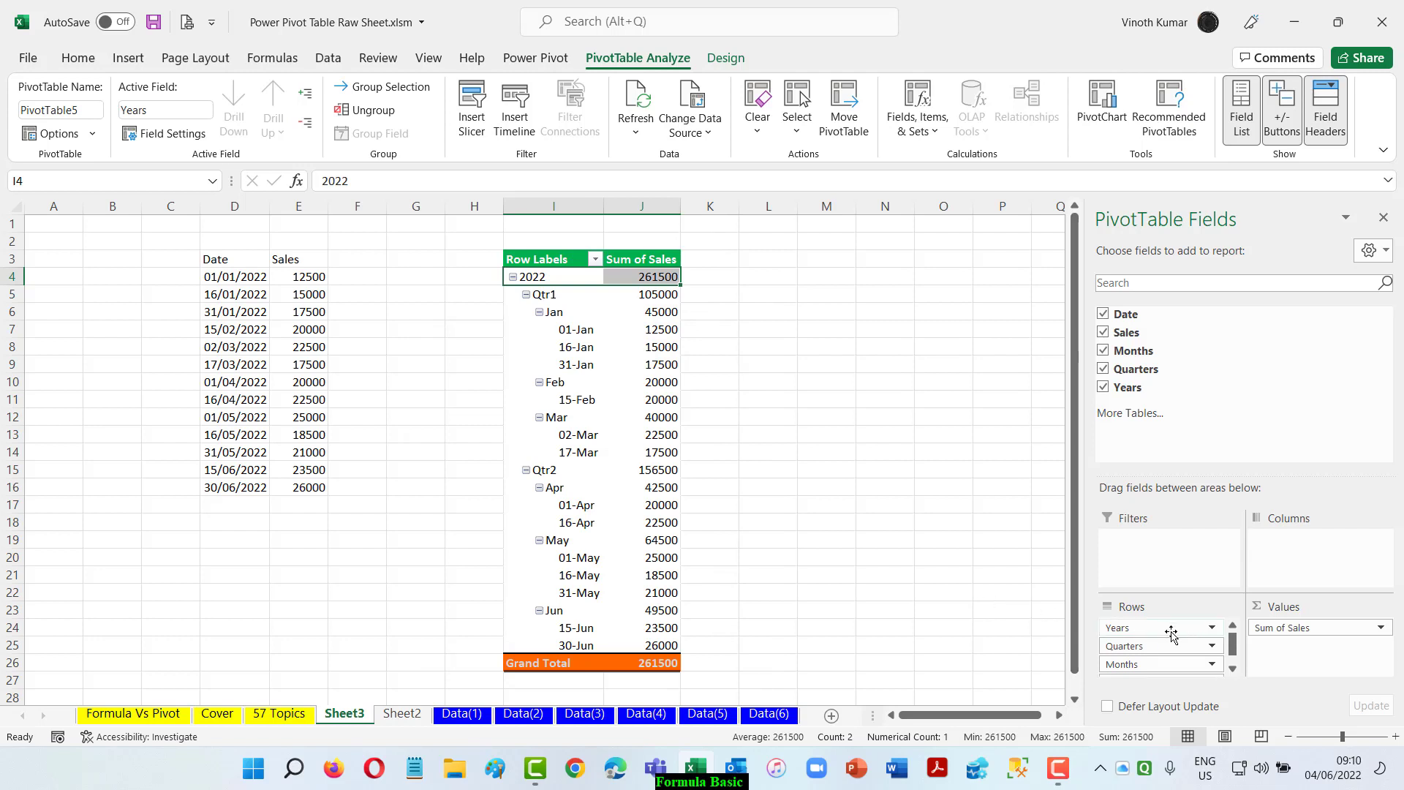
- Move the Years field from the rows to the filters and the Quarters field to the columns
{"action": "left_click_drag", "start_coordinate": [1178, 628], "coordinate": [1189, 560]}
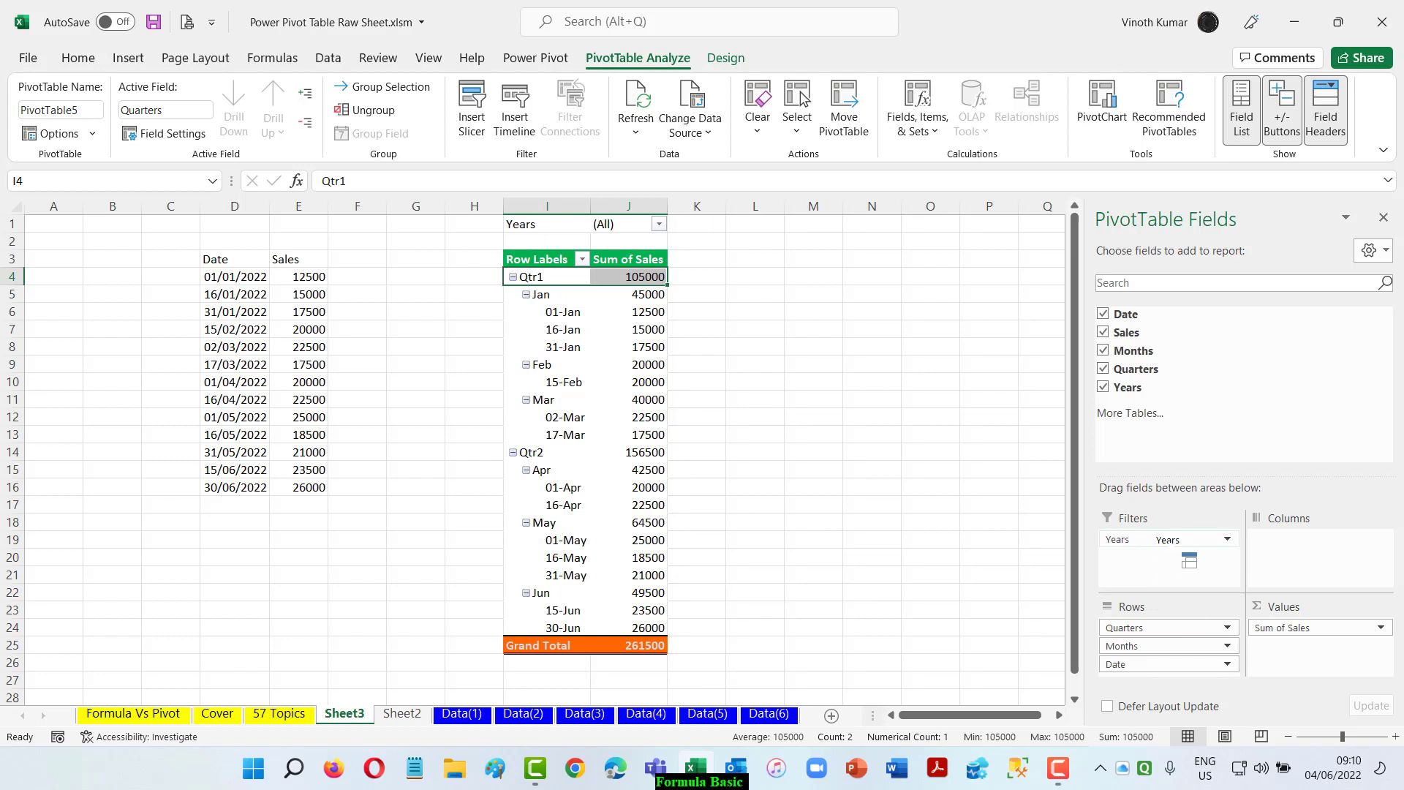
{"action": "left_click_drag", "start_coordinate": [1144, 628], "coordinate": [1319, 563]}
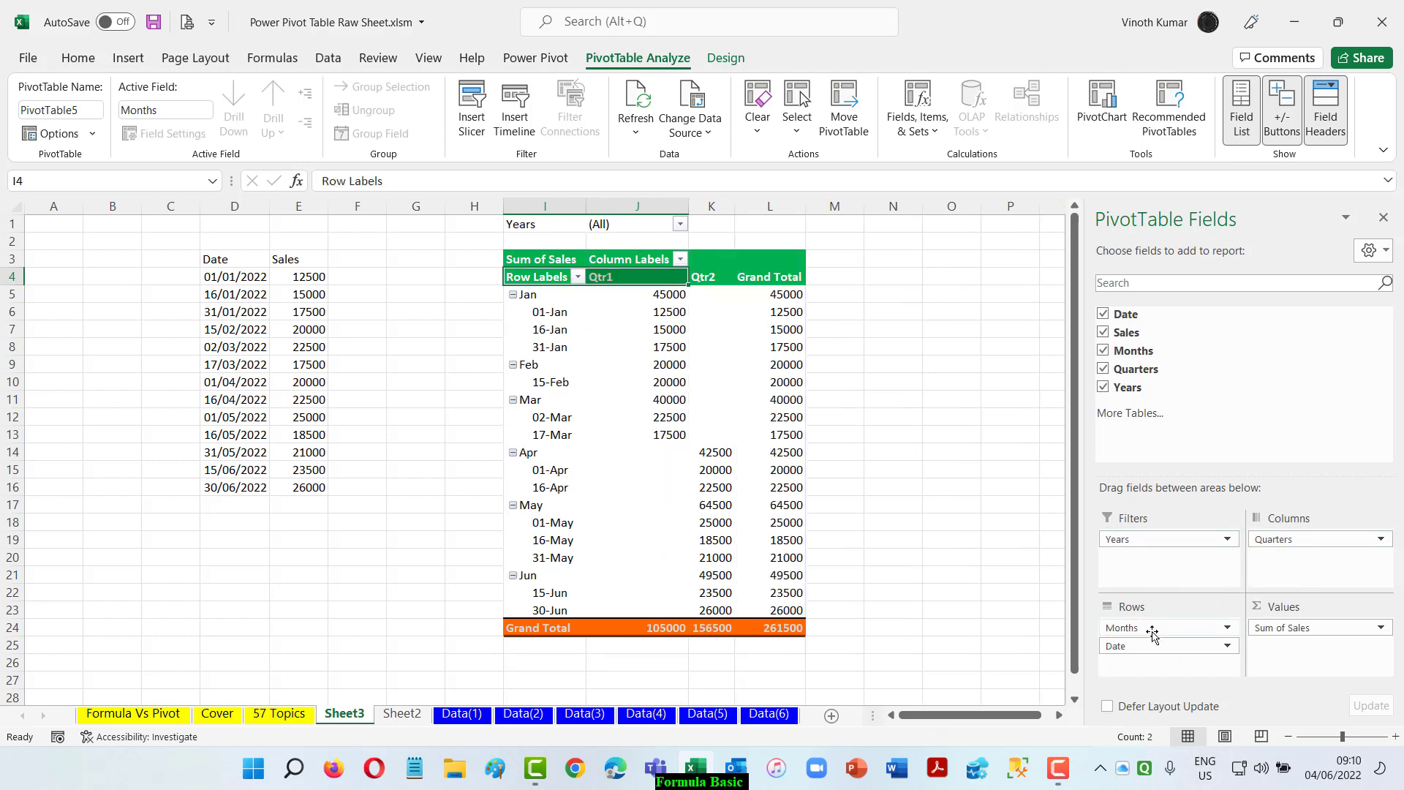
- Try the Months field under Quarters in the columns, view the wider layout, and return Months above Date in the rows
{"action": "mouse_move", "coordinate": [1152, 629]}
{"action": "left_mouse_down"}
{"action": "mouse_move", "coordinate": [1316, 559]}
{"action": "mouse_move", "coordinate": [1328, 586]}
{"action": "left_mouse_up"}
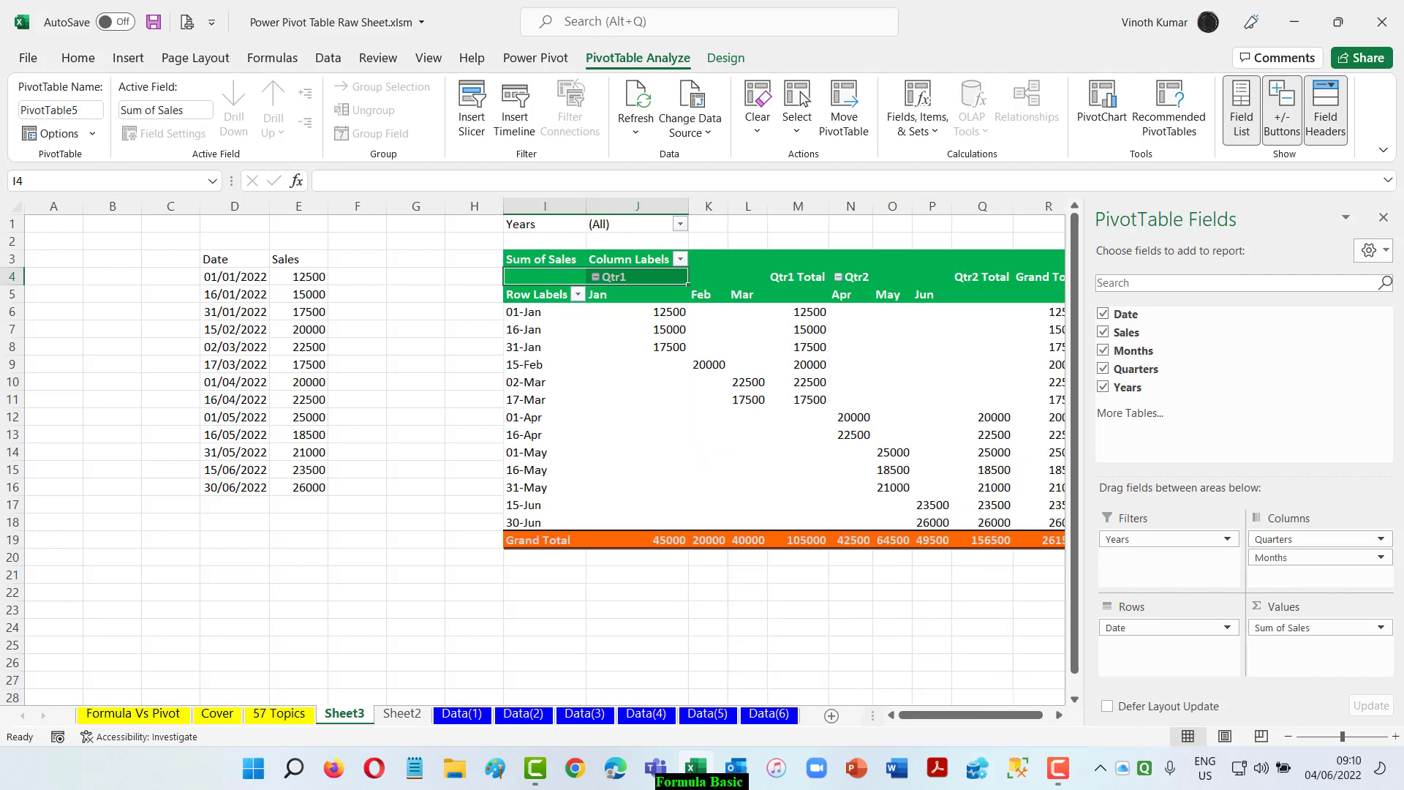
{"action": "left_click", "coordinate": [1059, 714]}
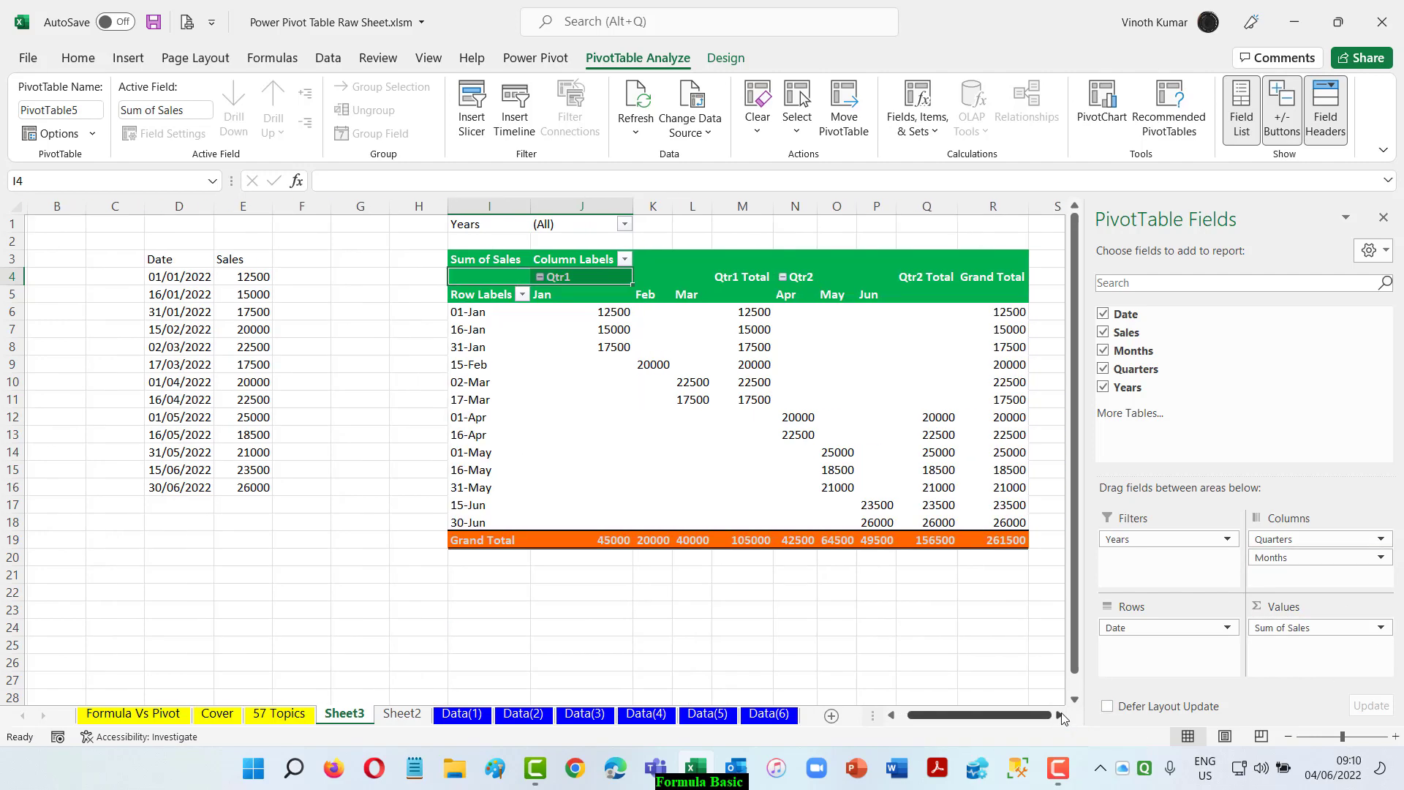
{"action": "left_click", "coordinate": [1059, 715]}
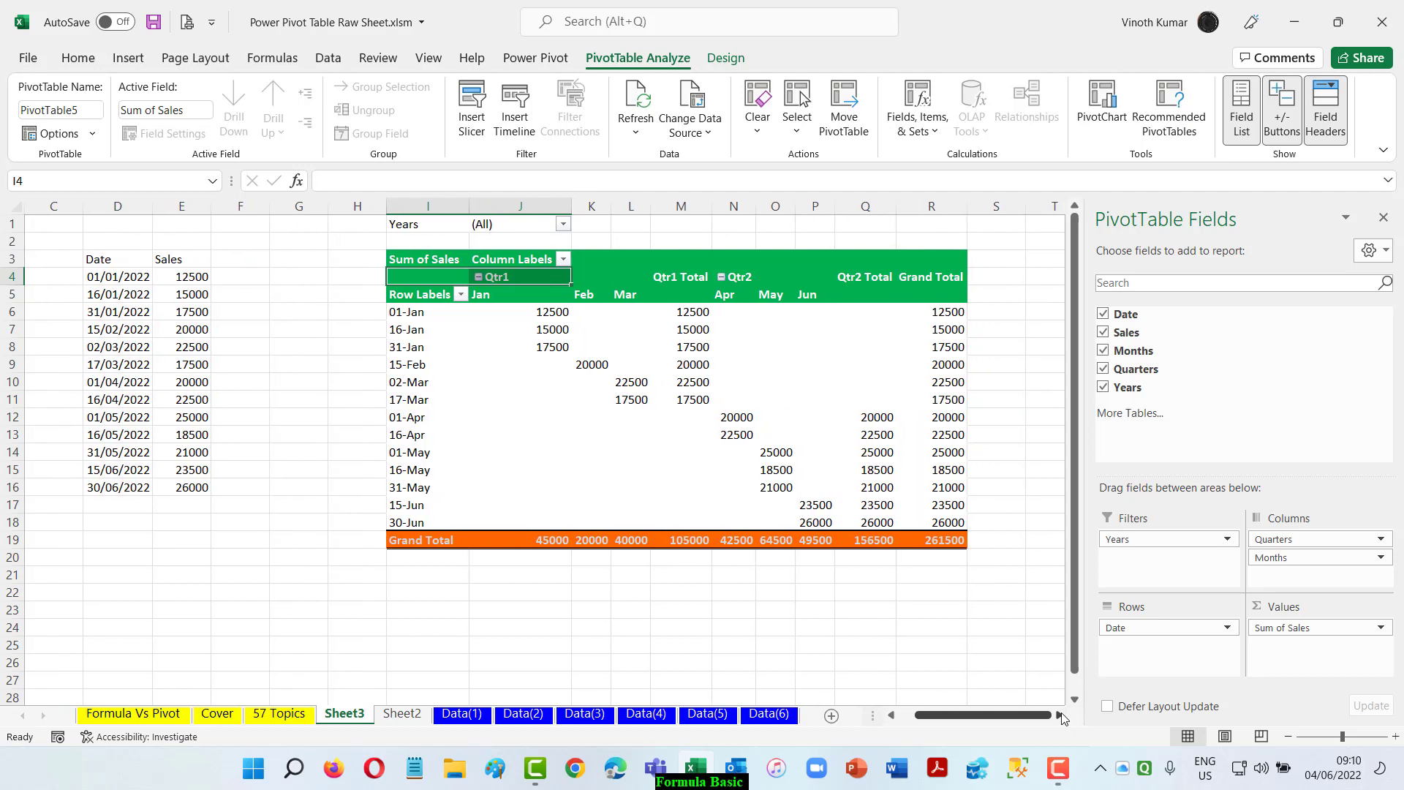
{"action": "left_click_drag", "start_coordinate": [1277, 557], "coordinate": [1181, 646]}
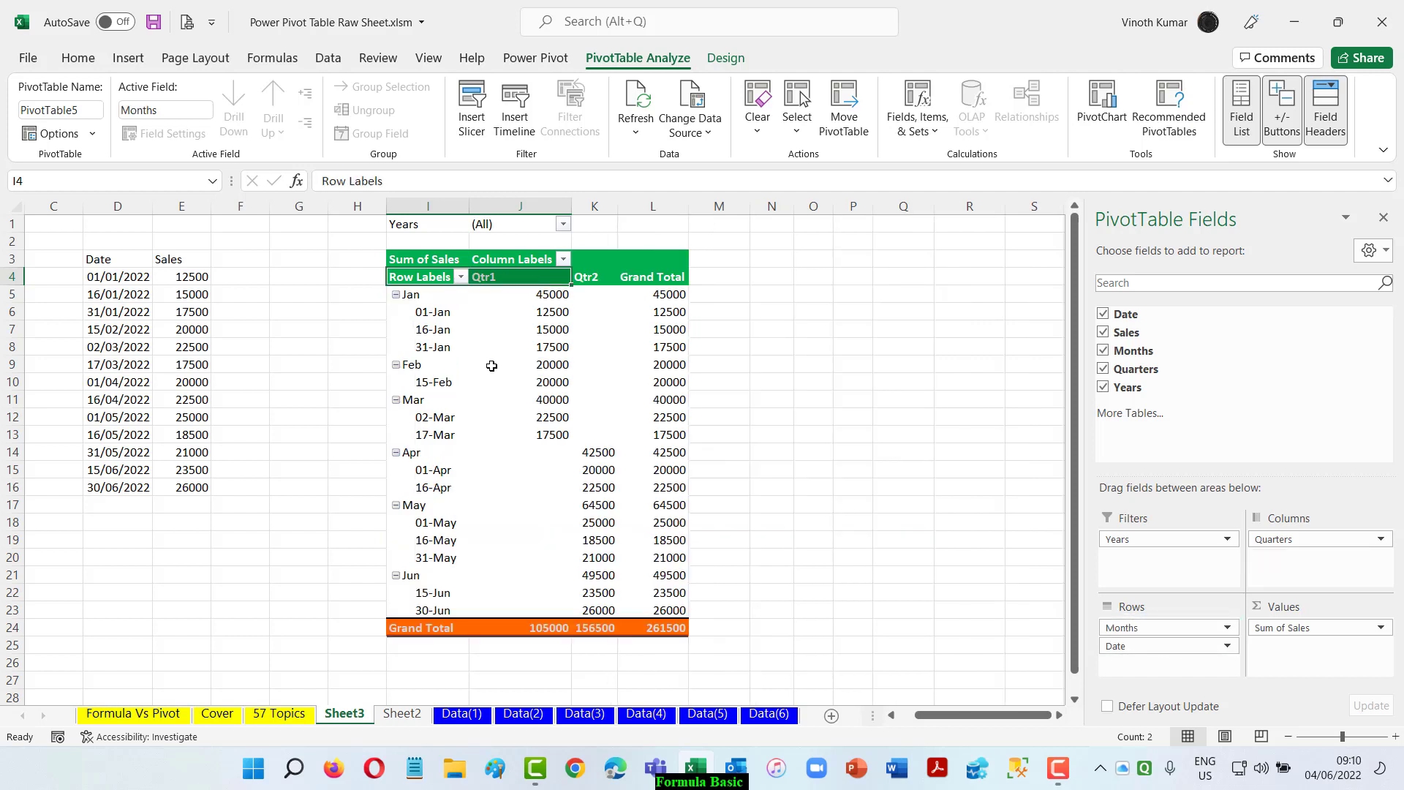
{"action": "mouse_move", "coordinate": [491, 366]}
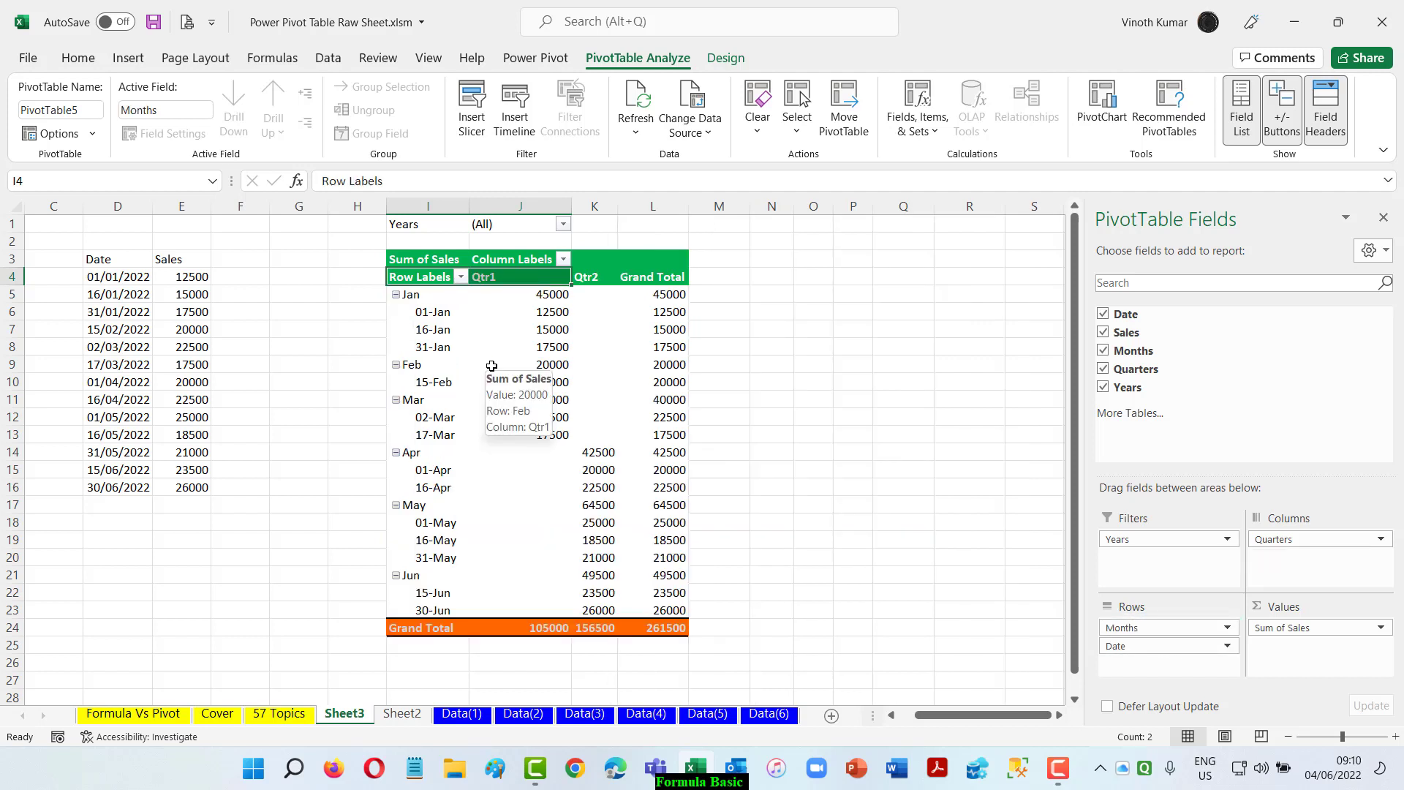
{"action": "right_click", "coordinate": [411, 278]}
{"action": "left_click", "coordinate": [798, 331]}
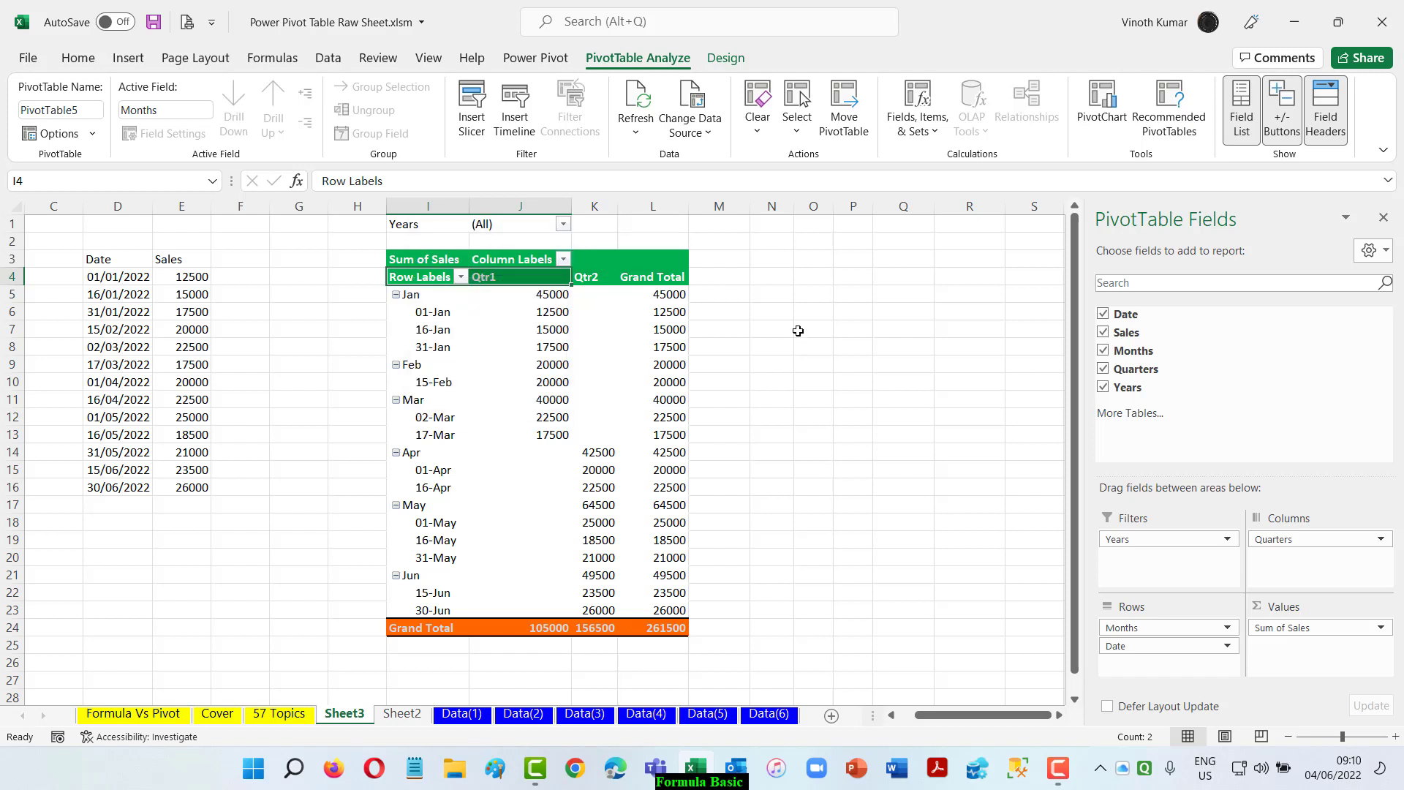
- Collapse the Jan, Feb, Mar, Apr, May and Jun row groups in the PivotTable and select an empty cell outside it
{"action": "left_click", "coordinate": [396, 295]}
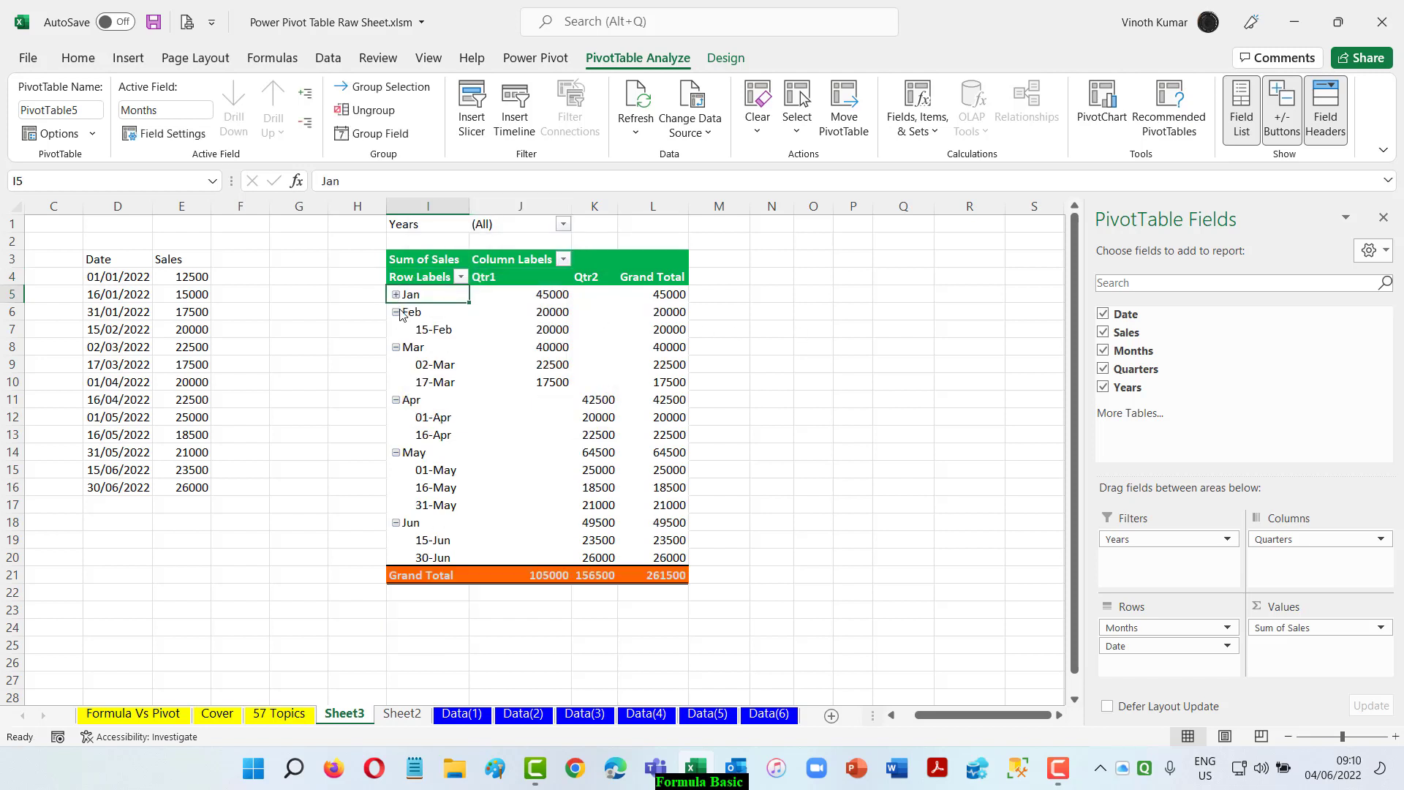
{"action": "left_click", "coordinate": [397, 313]}
{"action": "left_click", "coordinate": [396, 329]}
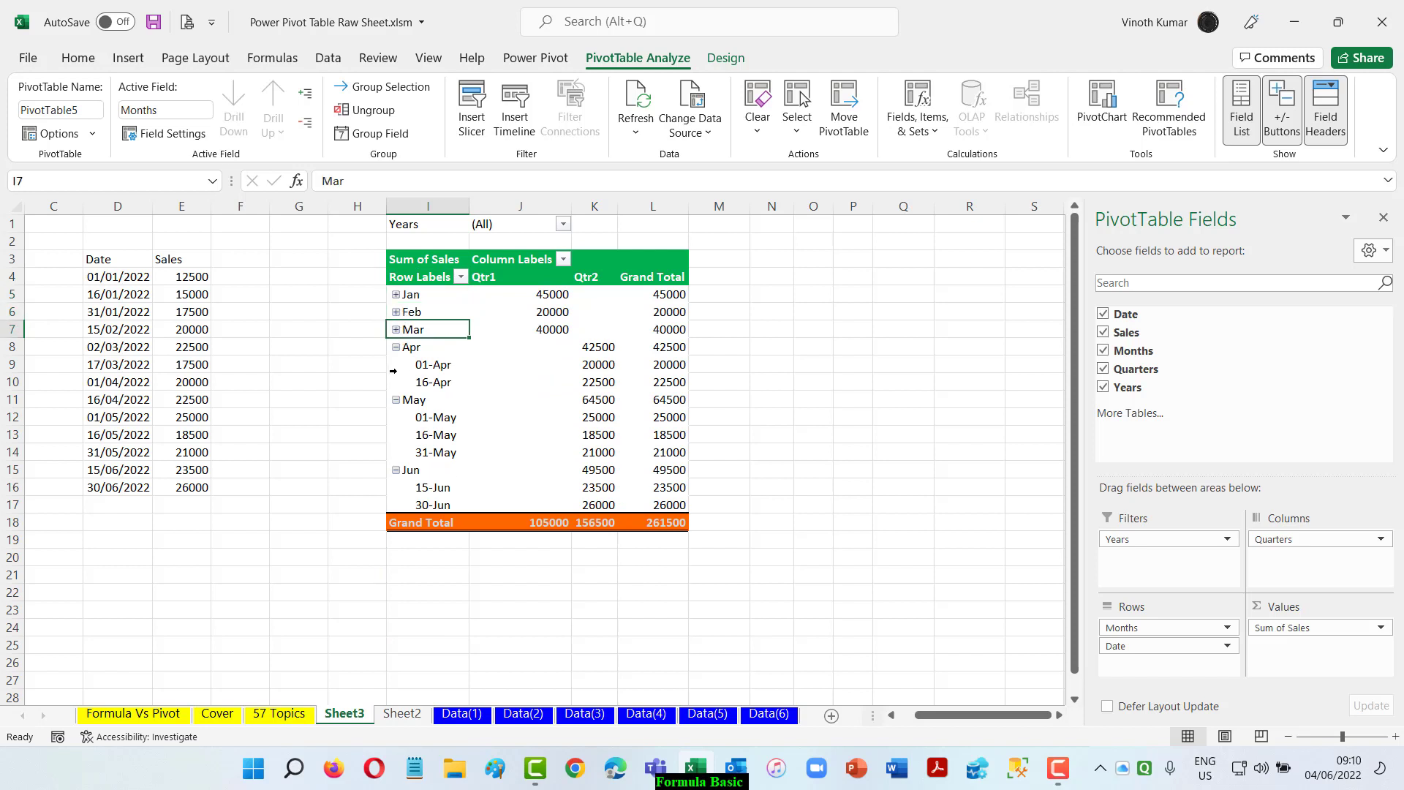
{"action": "left_click", "coordinate": [396, 348]}
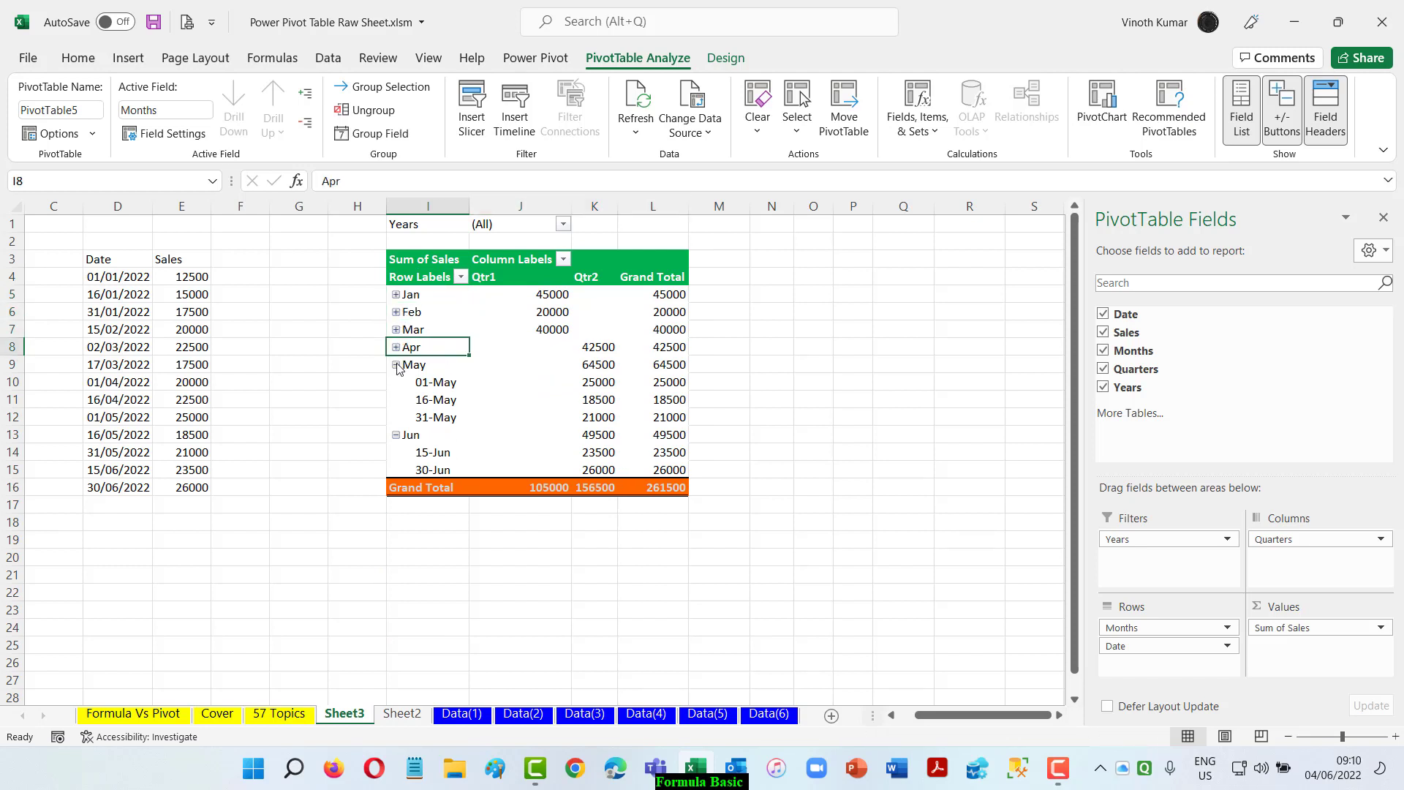
{"action": "left_click", "coordinate": [396, 365]}
{"action": "left_click", "coordinate": [396, 382]}
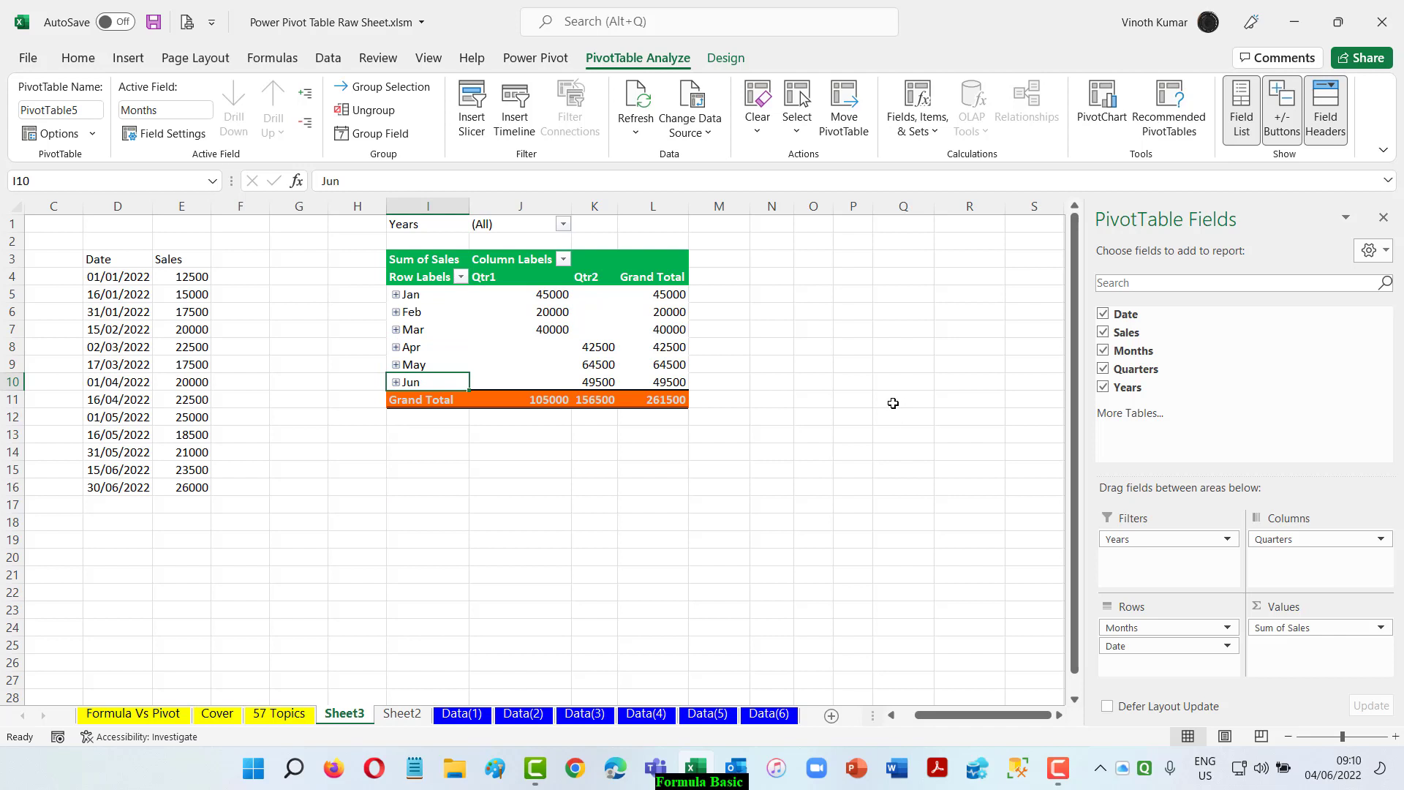
{"action": "left_click", "coordinate": [893, 403]}
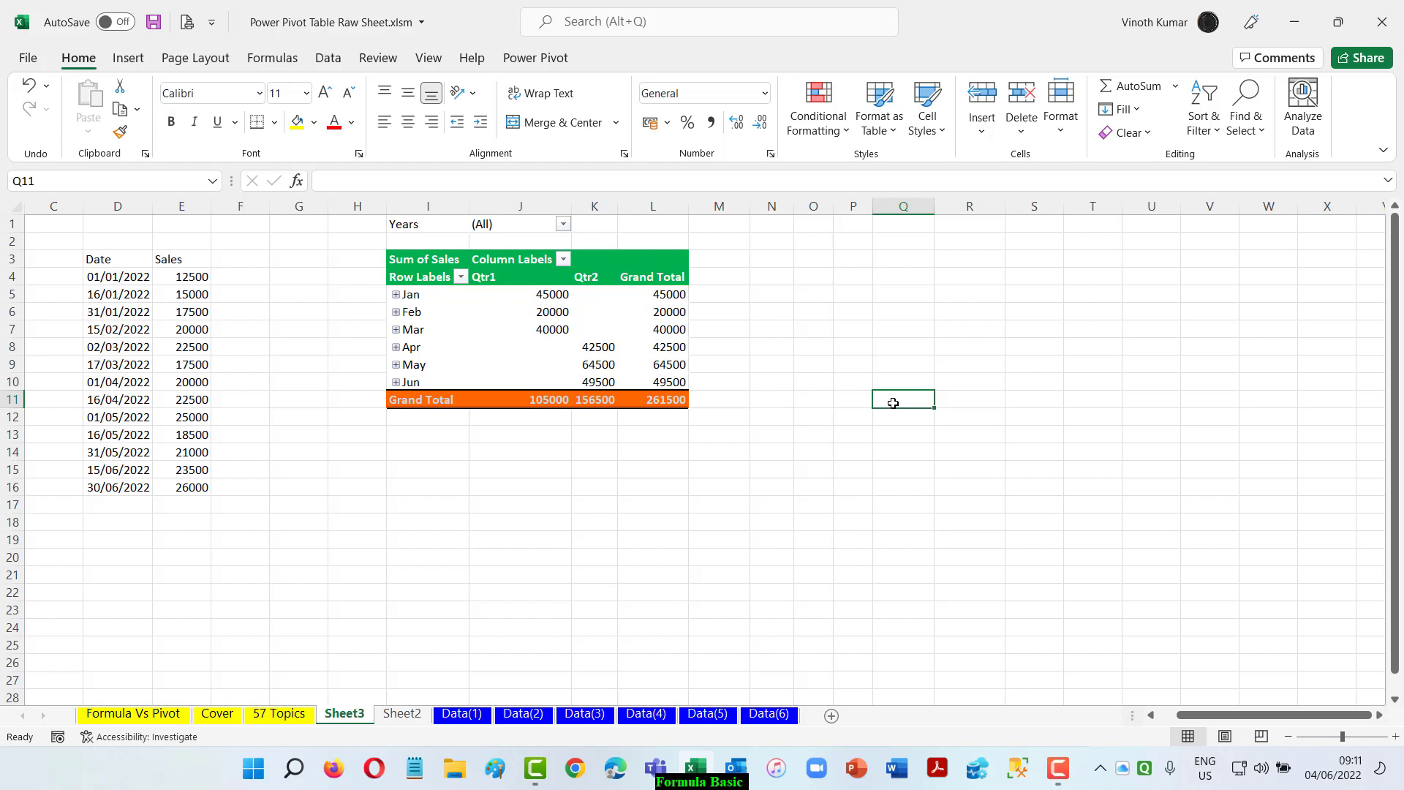
- Extend the Date column by filling D17:D25 with the formula =D16+15
{"action": "left_click_drag", "start_coordinate": [124, 509], "coordinate": [112, 647]}
{"action": "type", "text": "="}
{"action": "key", "text": "Up"}
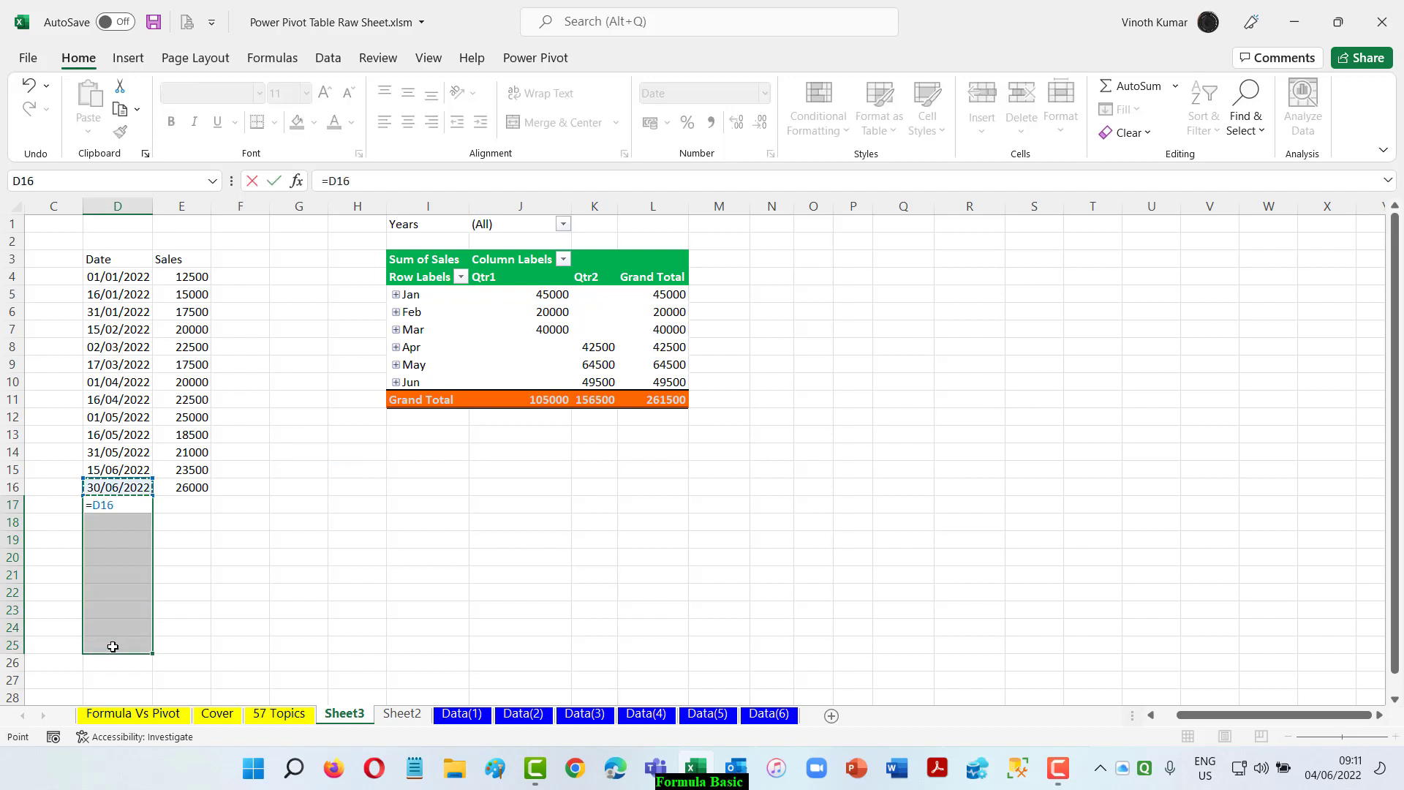
{"action": "type", "text": "+15"}
{"action": "key", "text": "ctrl+Return"}
{"action": "key", "text": "Down"}
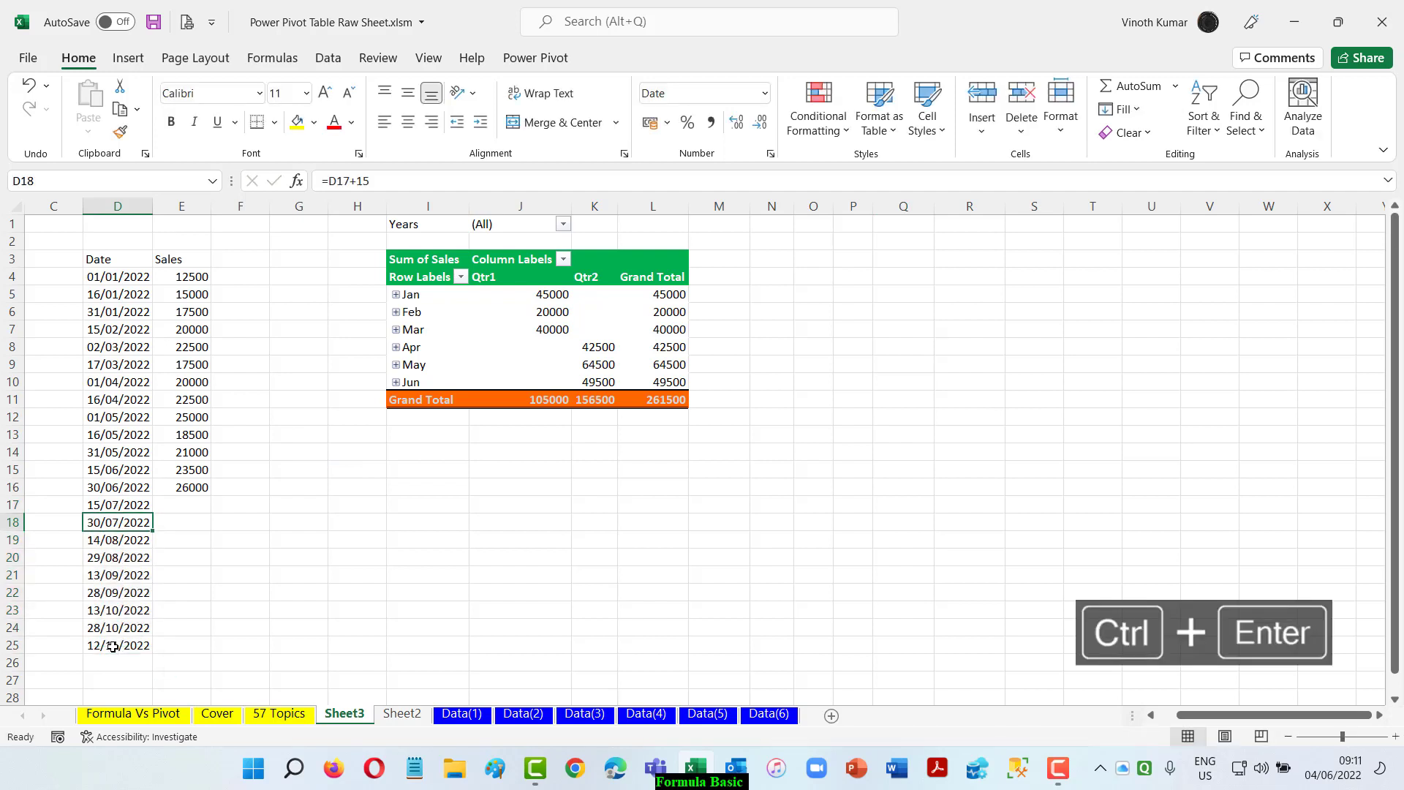
- Copy the 15-day date formula from D25 down through D28
{"action": "key", "text": "ctrl+Down"}
{"action": "key", "text": "shift+Down"}
{"action": "key", "text": "shift+Down"}
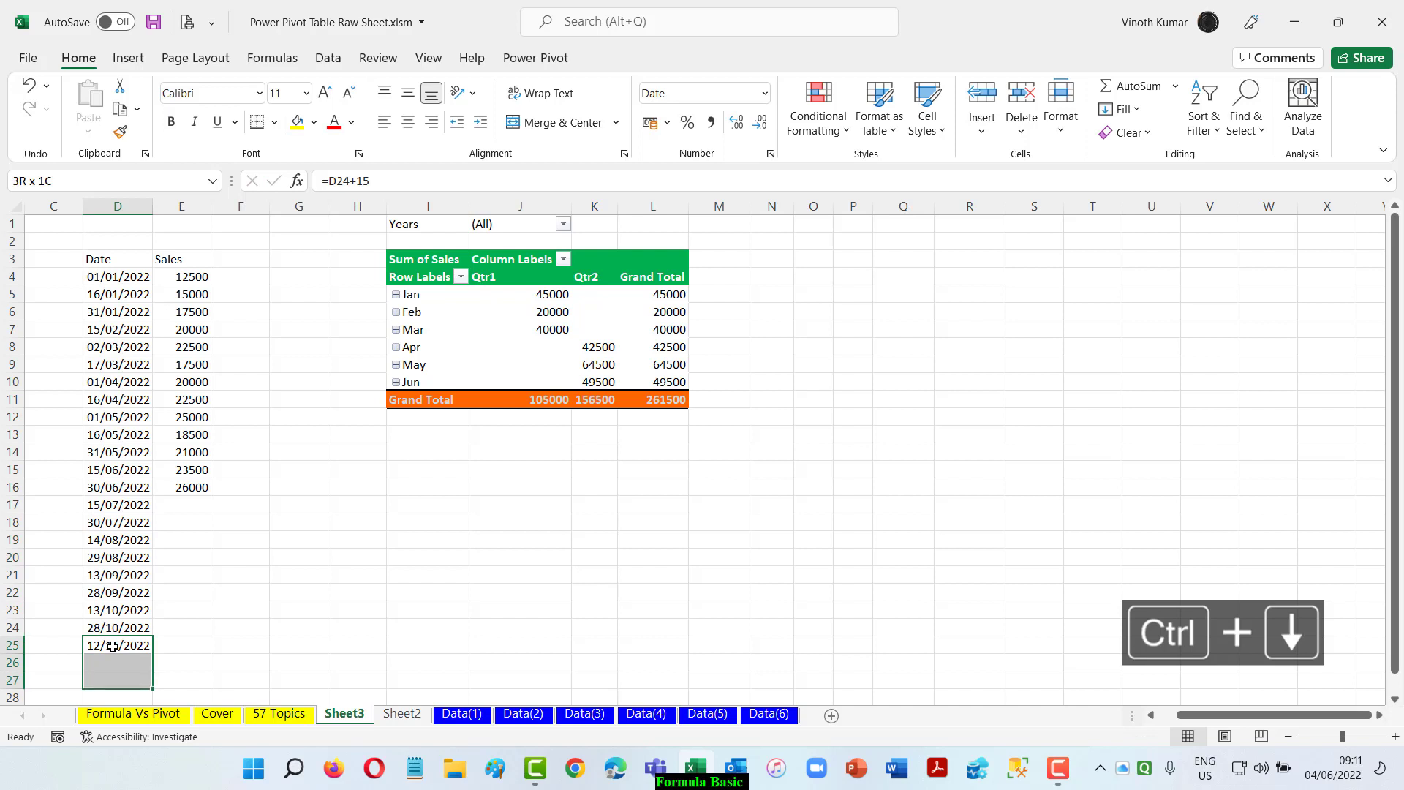
{"action": "key", "text": "ctrl+d"}
{"action": "key", "text": "Down"}
{"action": "key", "text": "ctrl+Down"}
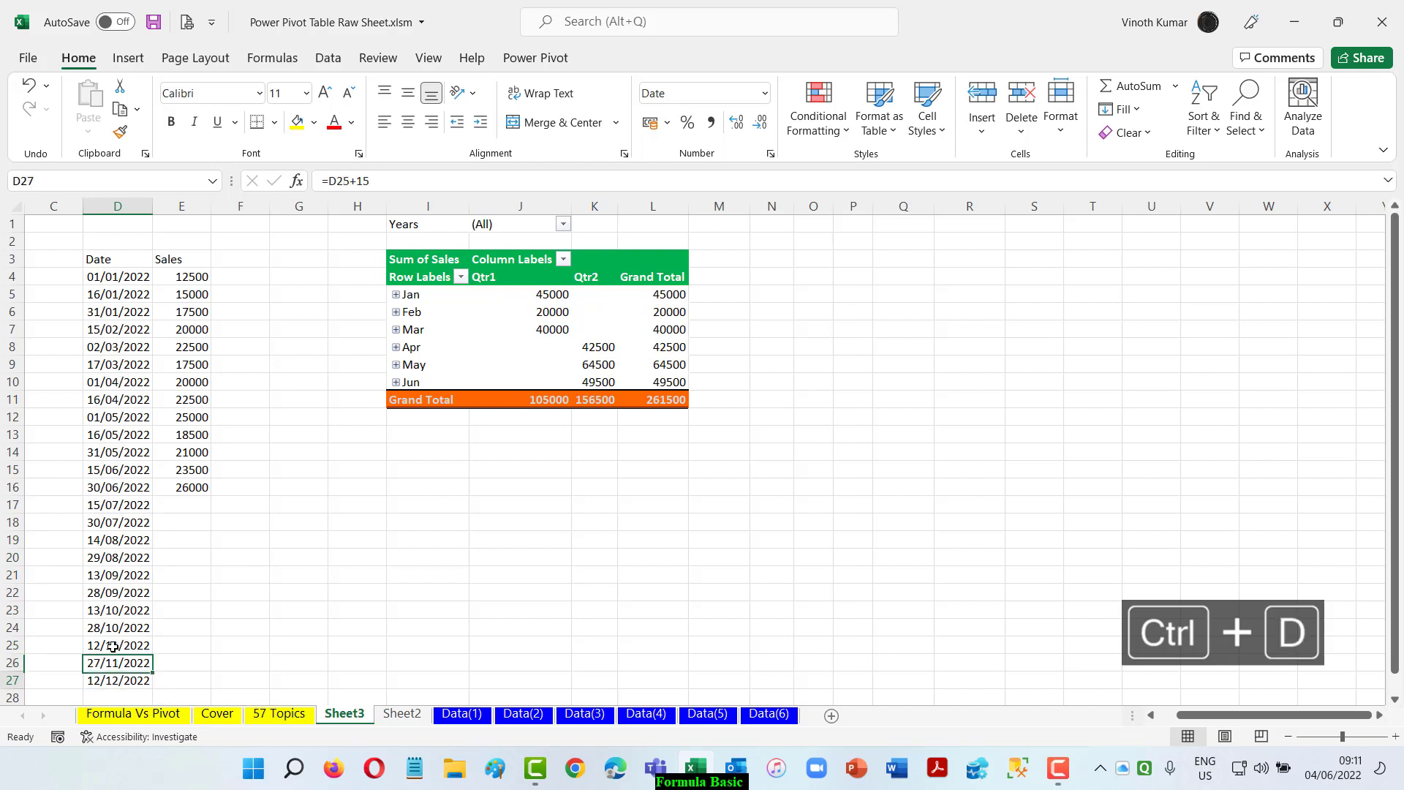
{"action": "key", "text": "shift+Down"}
{"action": "key", "text": "ctrl+d"}
{"action": "key", "text": "Down"}
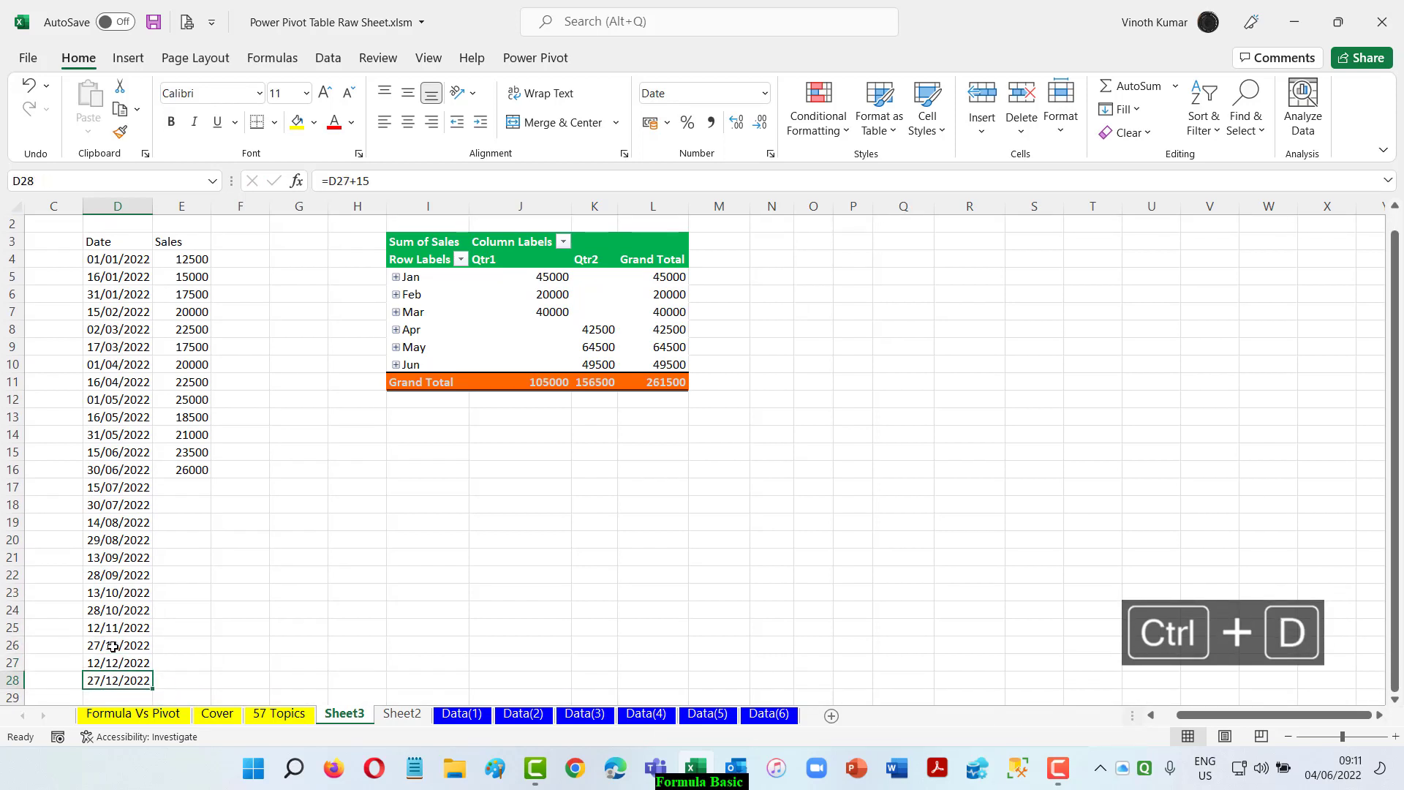
- Fill the Sales cells E17:E28 with the formula =E16+2500
{"action": "key", "text": "Right"}
{"action": "key", "text": "ctrl+Up"}
{"action": "key", "text": "Down"}
{"action": "key", "text": "shift+Down"}
{"action": "key", "text": "shift+Down"}
{"action": "key", "text": "shift+Down"}
{"action": "key", "text": "shift+Down"}
{"action": "key", "text": "shift+Down"}
{"action": "key", "text": "shift+Down"}
{"action": "key", "text": "shift+Down"}
{"action": "key", "text": "shift+Down"}
{"action": "key", "text": "shift+Down"}
{"action": "key", "text": "shift+Down"}
{"action": "key", "text": "shift+Down"}
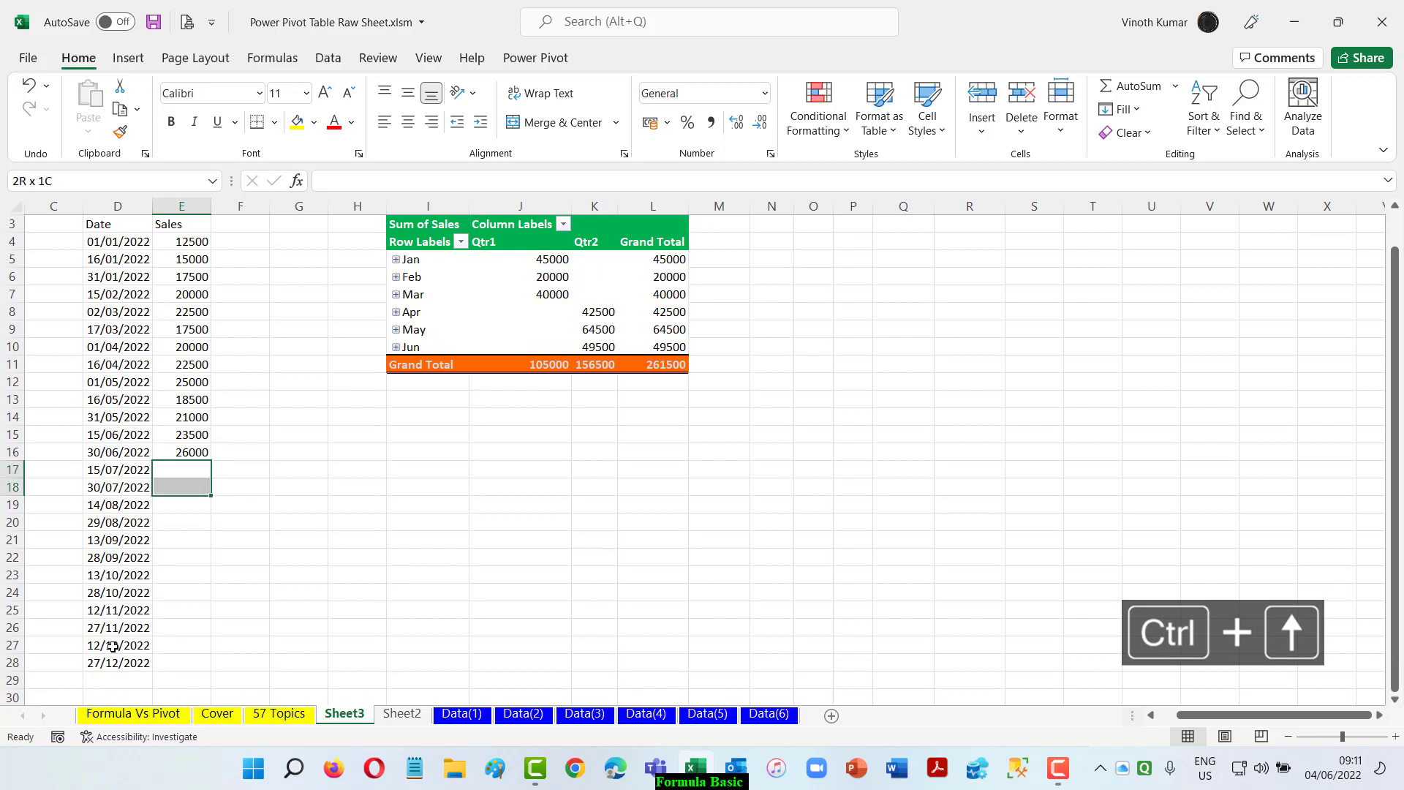
{"action": "type", "text": "="}
{"action": "key", "text": "Up"}
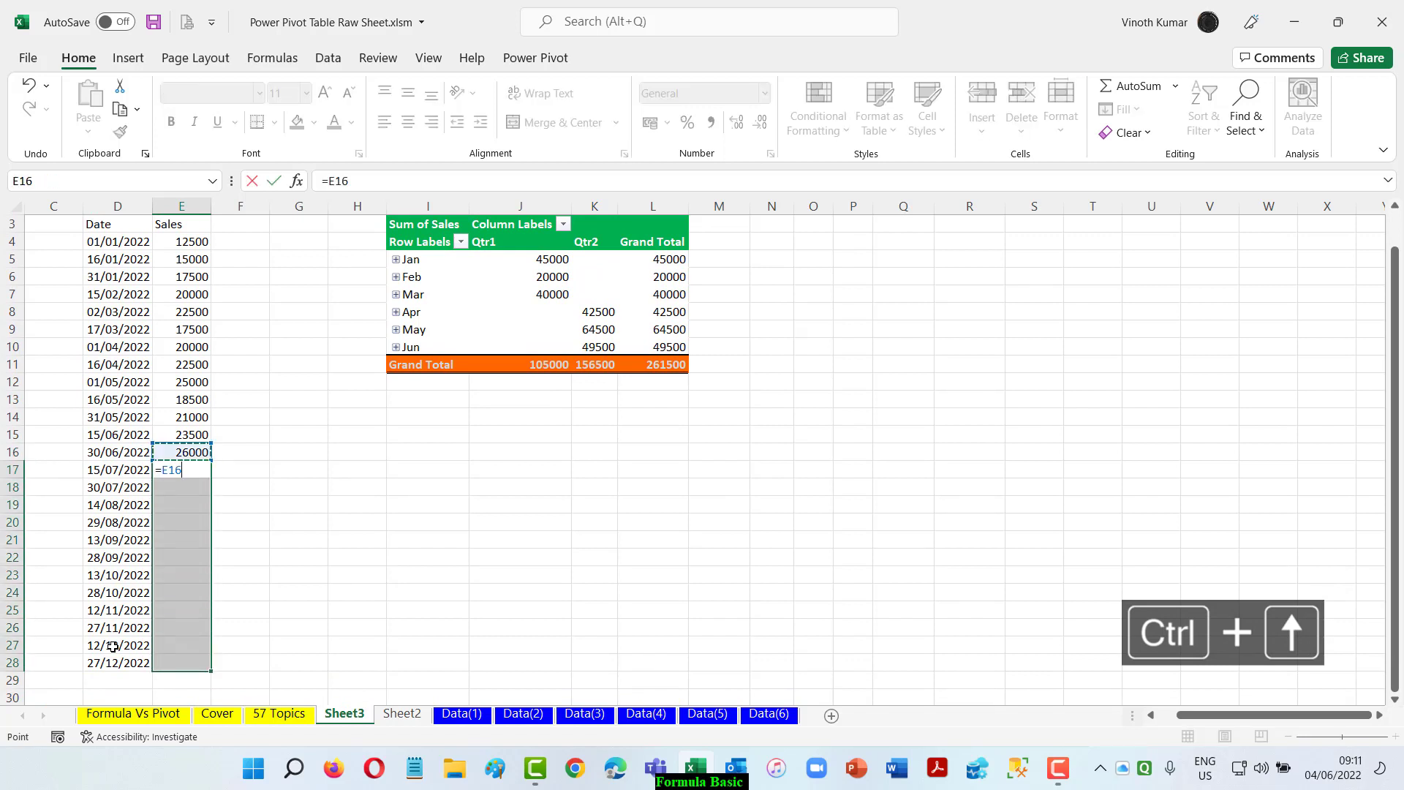
{"action": "type", "text": "+2500"}
{"action": "key", "text": "ctrl+Return"}
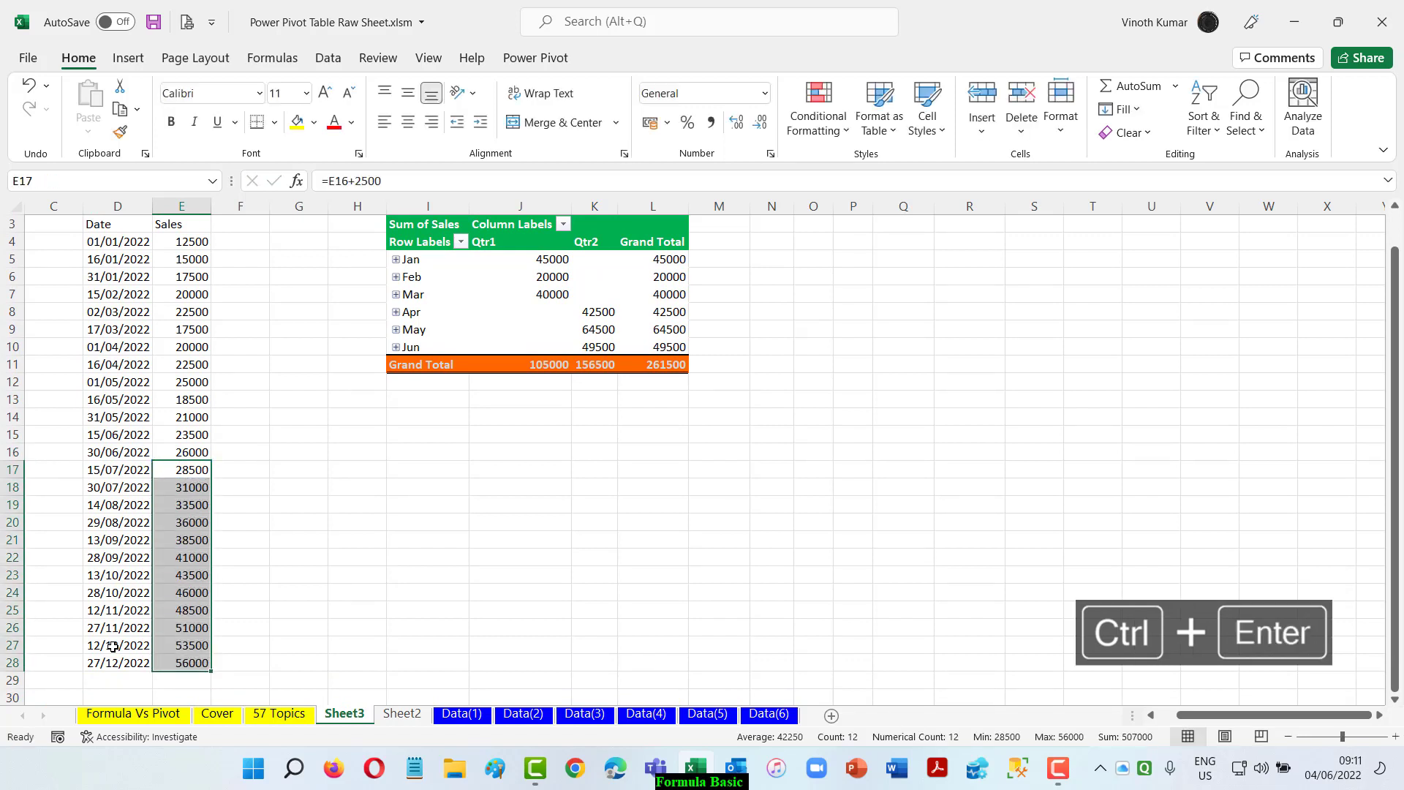
- Overwrite the Sales value in E20 with 24000 and in E23 with 22500, and return to the Sales header
{"action": "key", "text": "Down"}
{"action": "key", "text": "Down"}
{"action": "key", "text": "Down"}
{"action": "type", "text": "24000"}
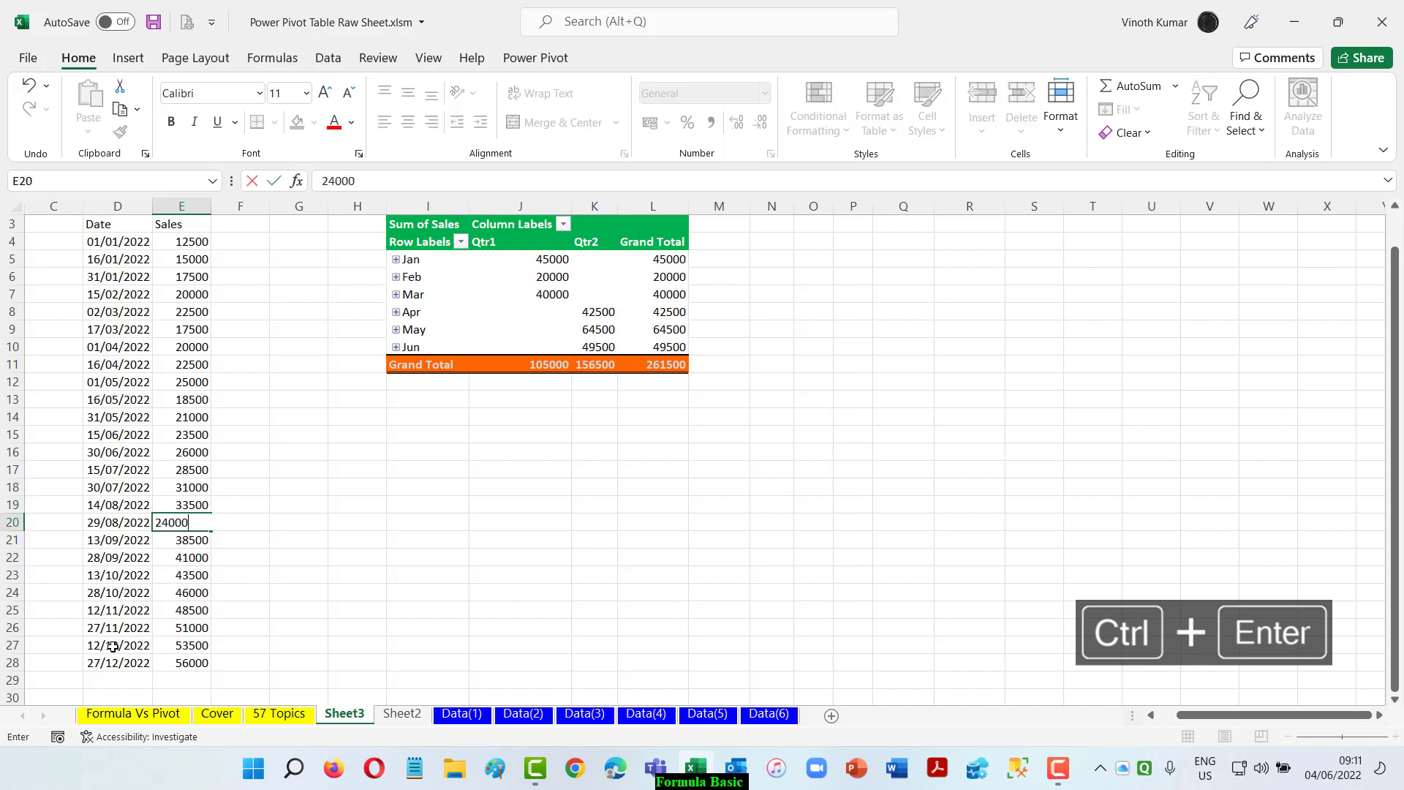
{"action": "key", "text": "Return"}
{"action": "key", "text": "Down"}
{"action": "key", "text": "Down"}
{"action": "type", "text": "22500"}
{"action": "key", "text": "Return"}
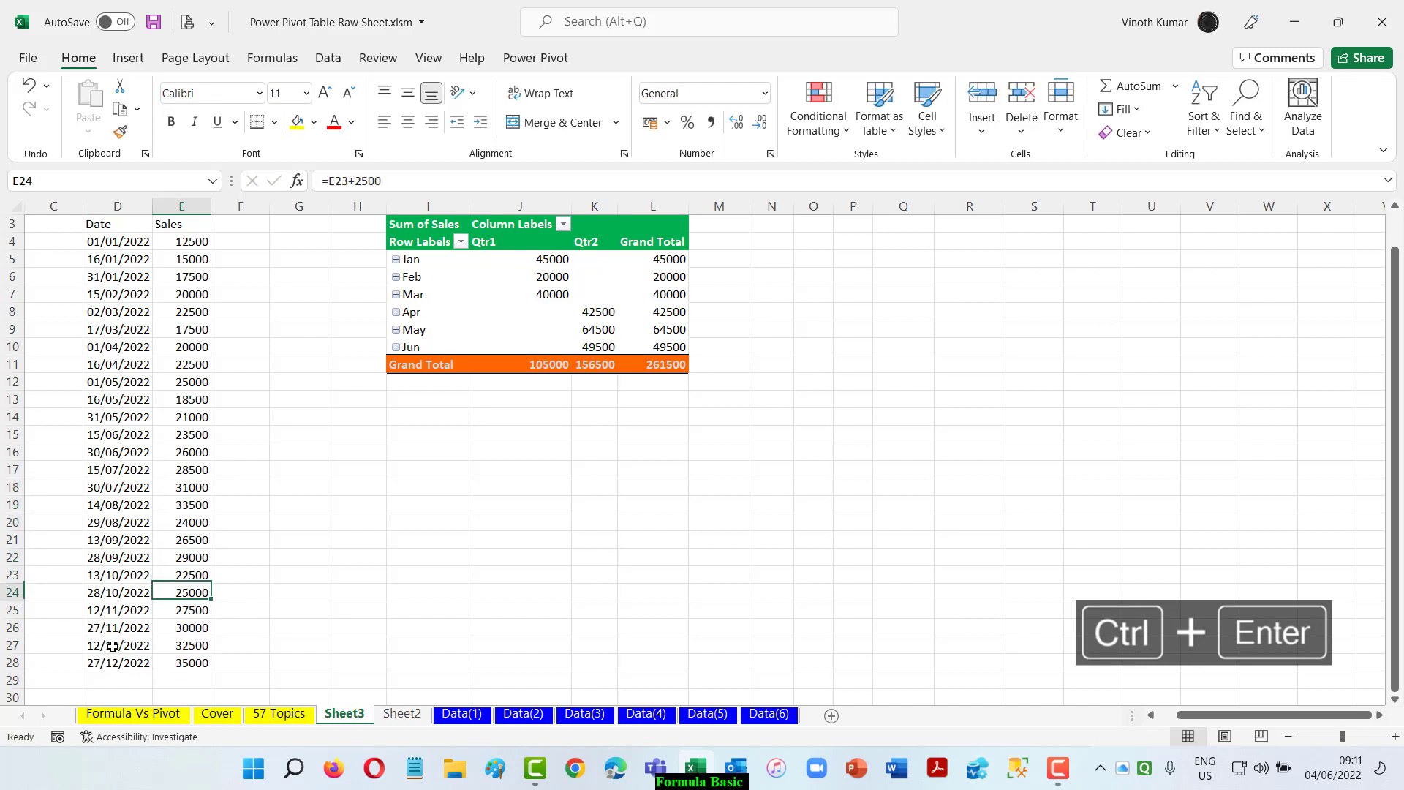
{"action": "key", "text": "Down"}
{"action": "key", "text": "Down"}
{"action": "key", "text": "Down"}
{"action": "key", "text": "ctrl+Up"}
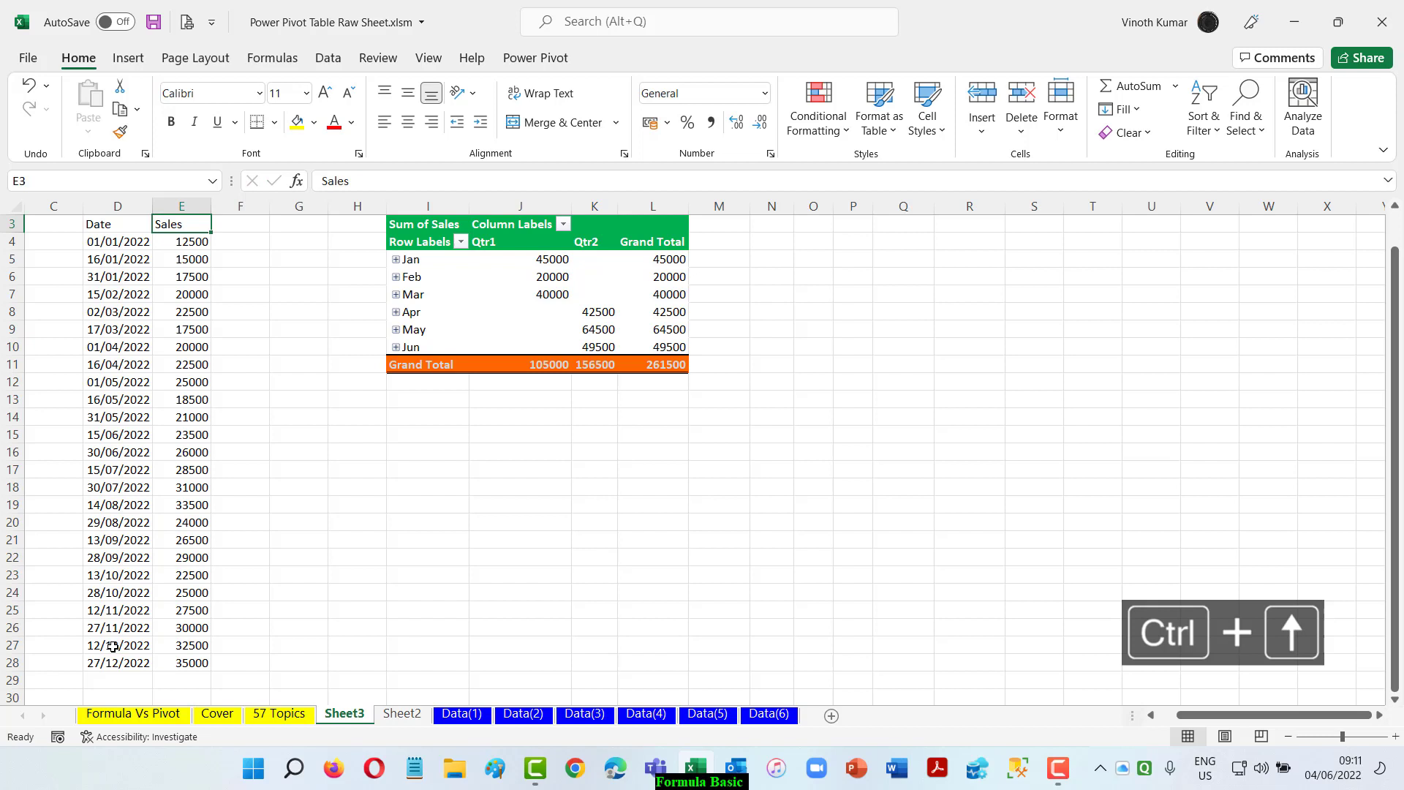
- Refresh the PivotTable and extend its data source to Sheet3!$D$3:$E$28
{"action": "right_click", "coordinate": [514, 260]}
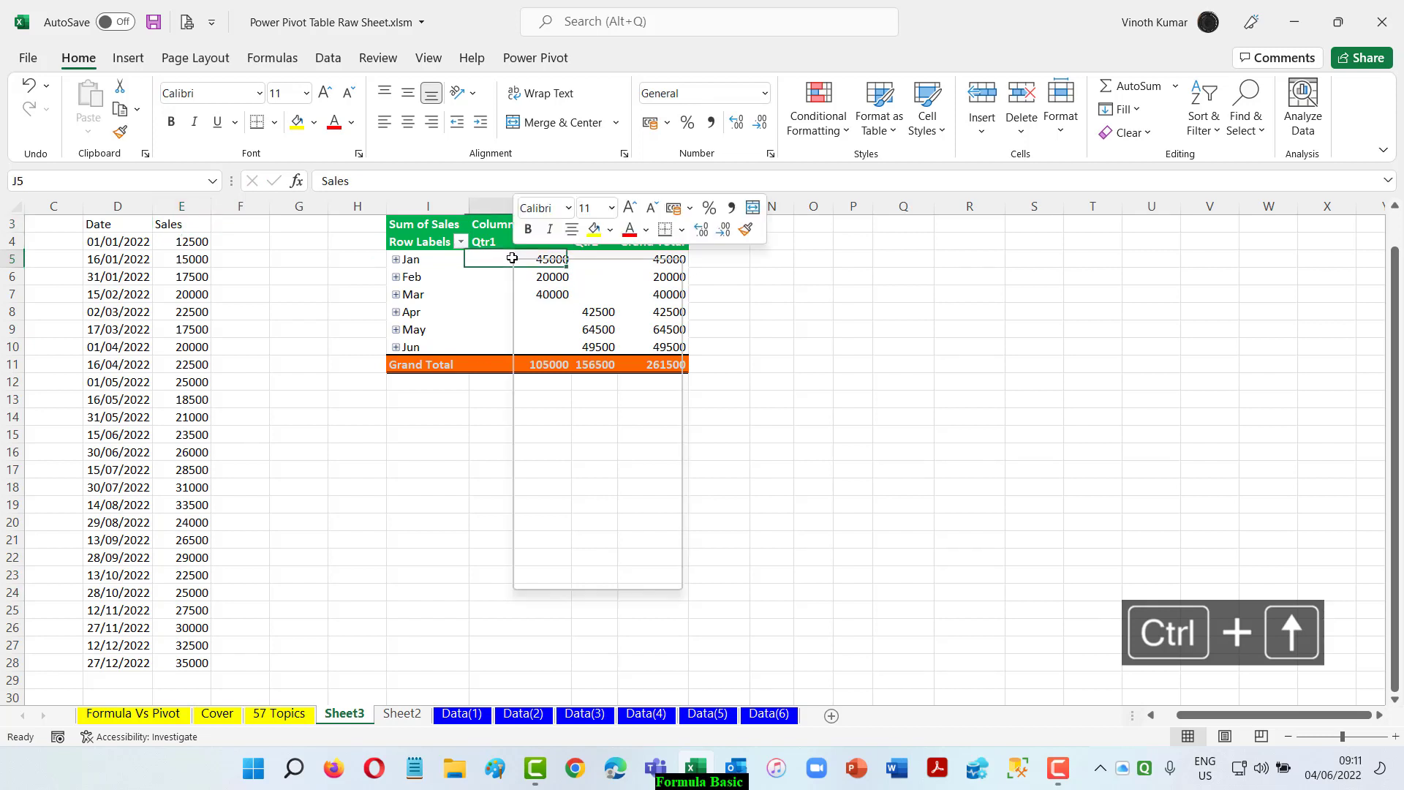
{"action": "left_click", "coordinate": [566, 354]}
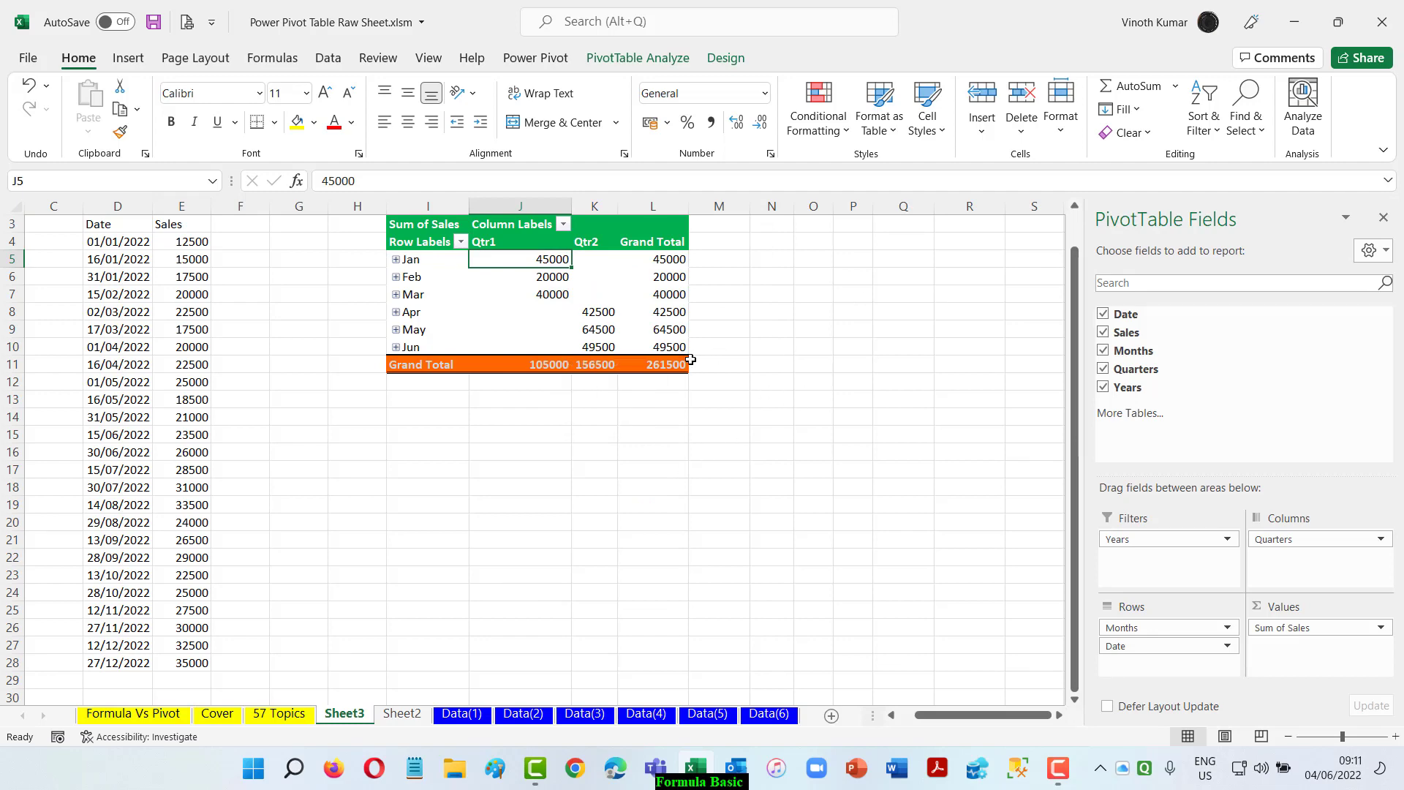
{"action": "left_click", "coordinate": [665, 62]}
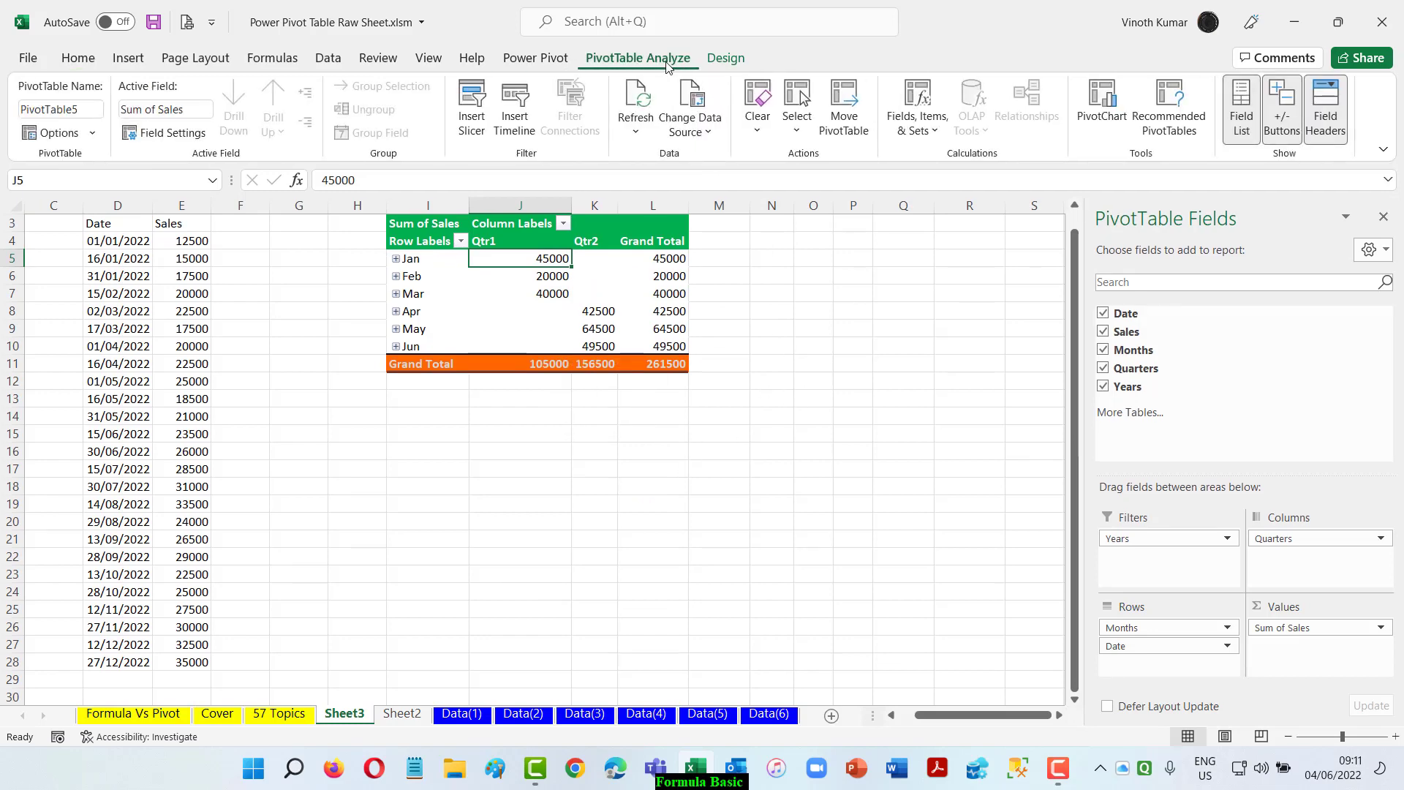
{"action": "left_click", "coordinate": [708, 132]}
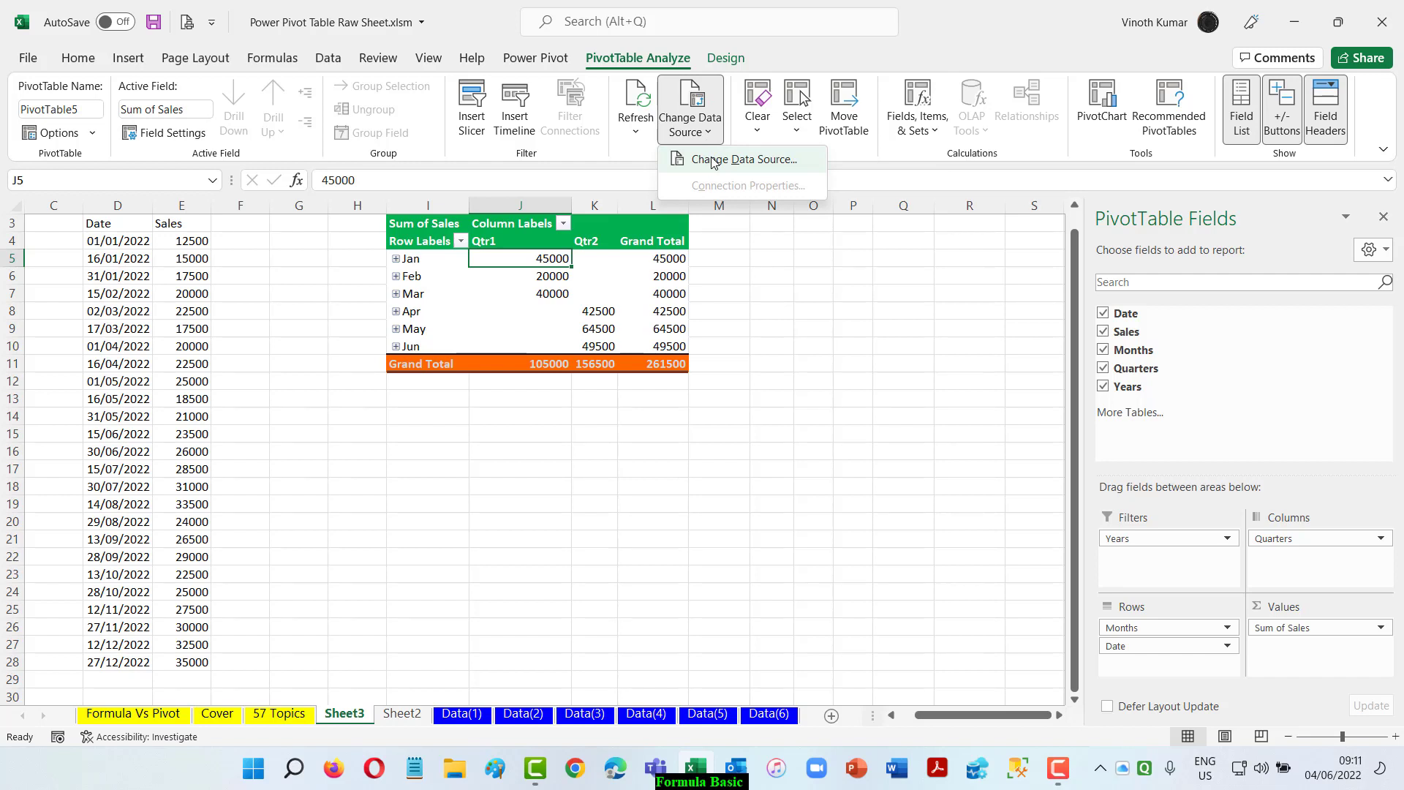
{"action": "left_click", "coordinate": [712, 161]}
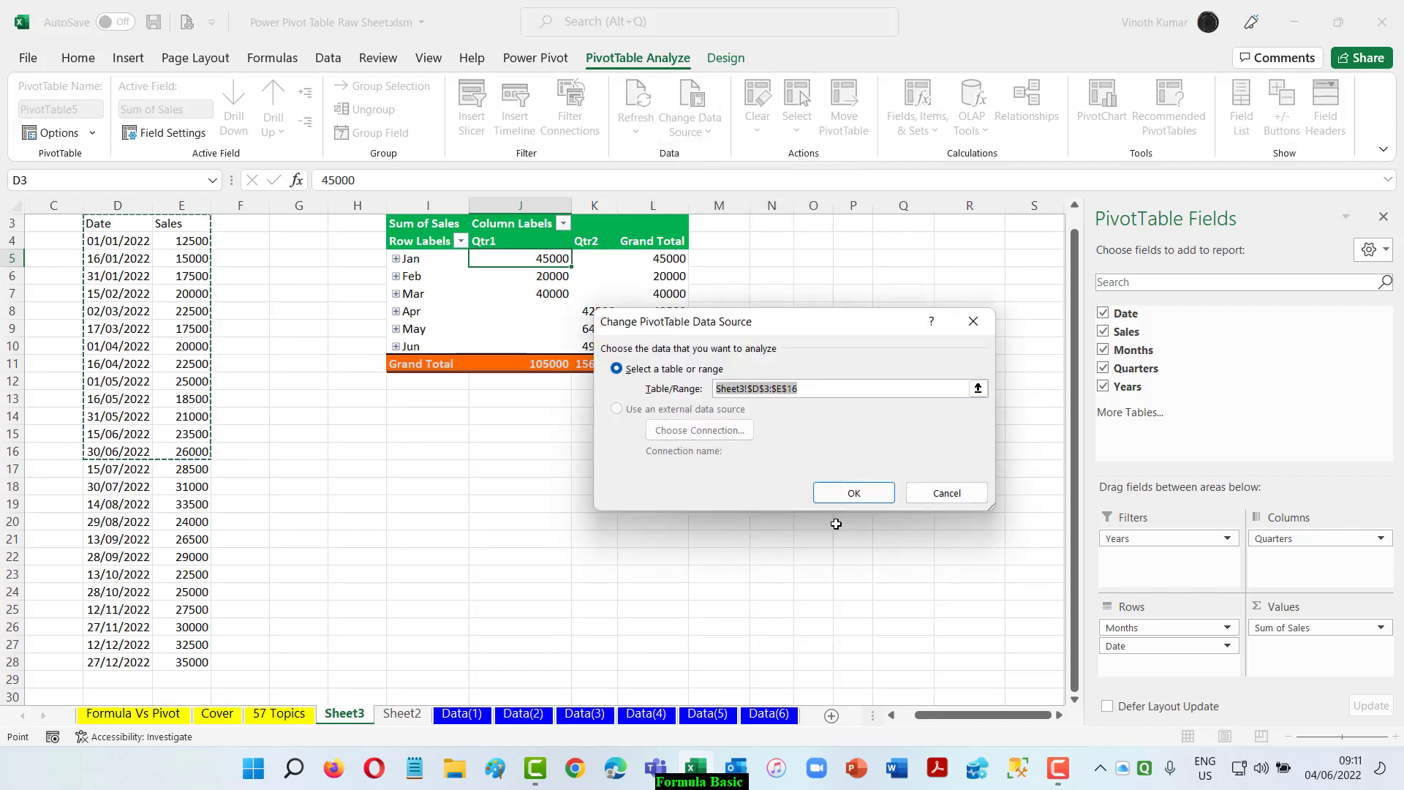
{"action": "left_click_drag", "start_coordinate": [106, 224], "coordinate": [194, 662]}
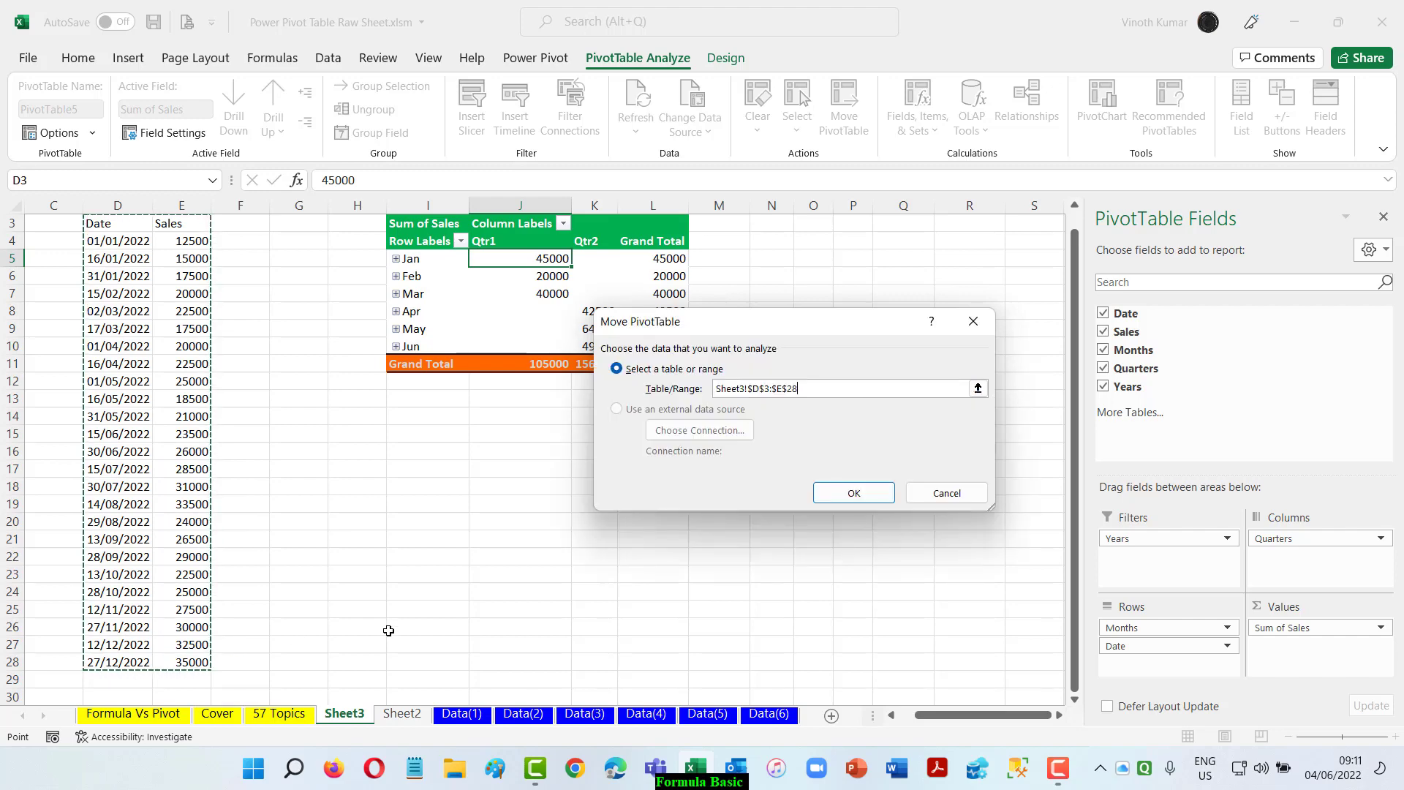
{"action": "left_click", "coordinate": [872, 493]}
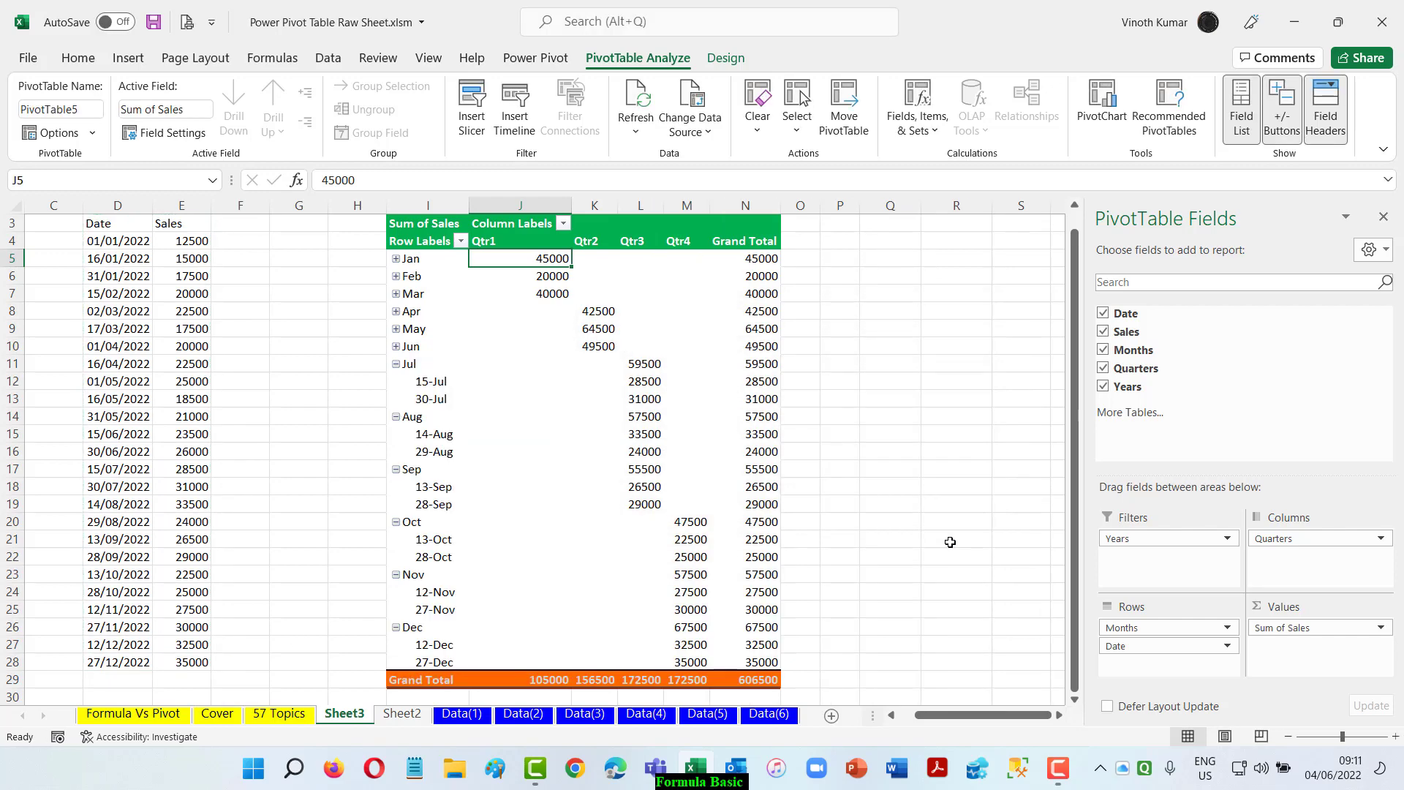
- Collapse the July through December month groups in the PivotTable rows
{"action": "left_click", "coordinate": [396, 365]}
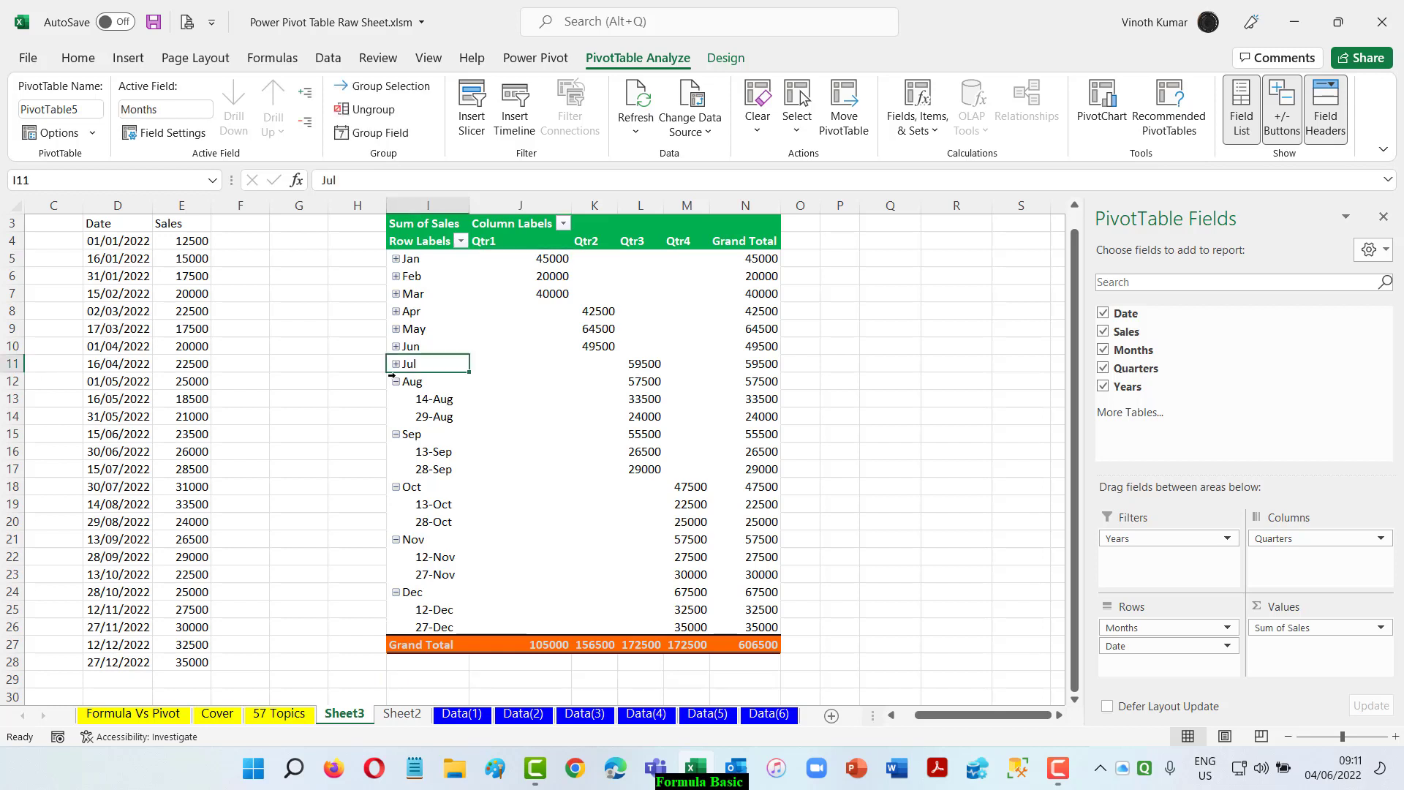
{"action": "left_click", "coordinate": [395, 381]}
{"action": "left_click", "coordinate": [396, 399]}
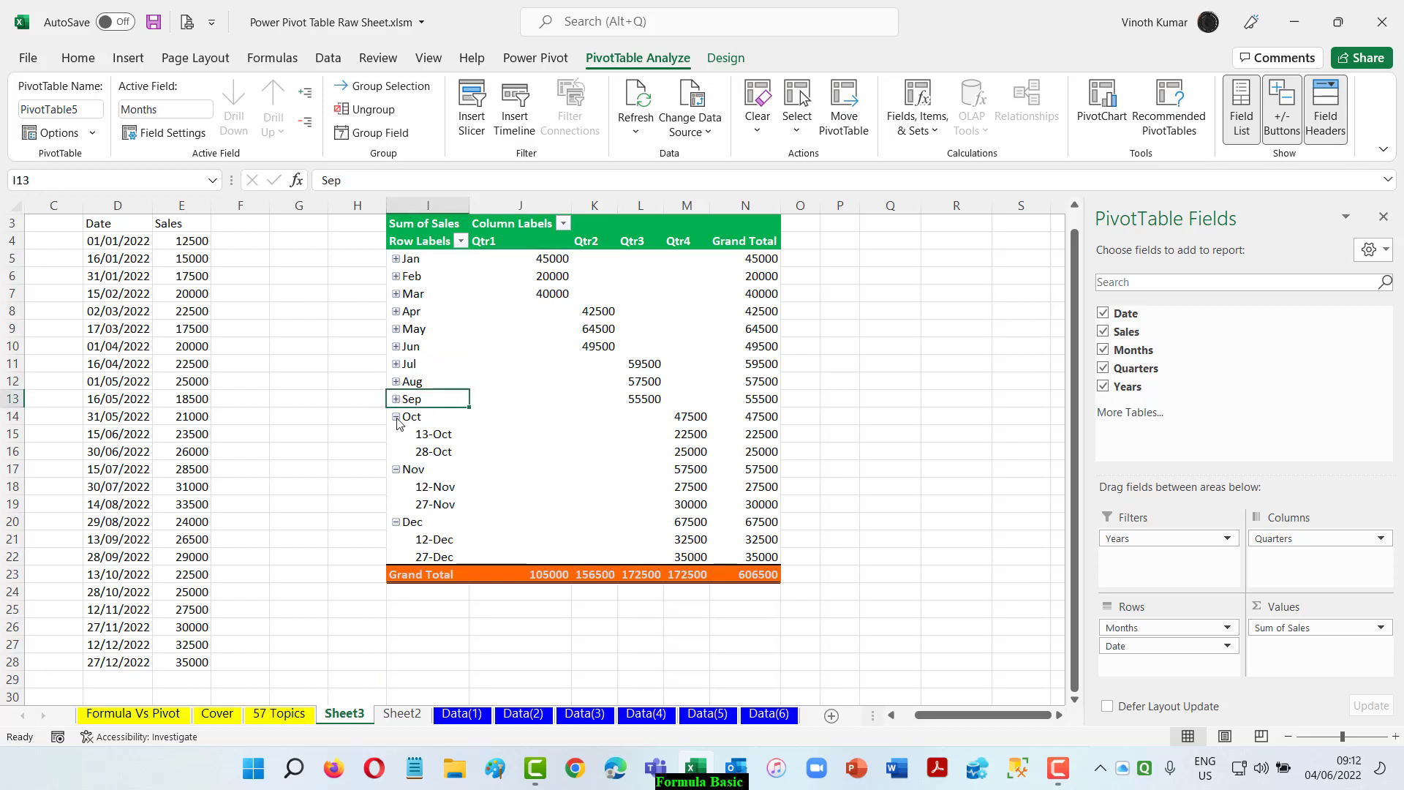
{"action": "left_click", "coordinate": [396, 417]}
{"action": "left_click", "coordinate": [396, 434]}
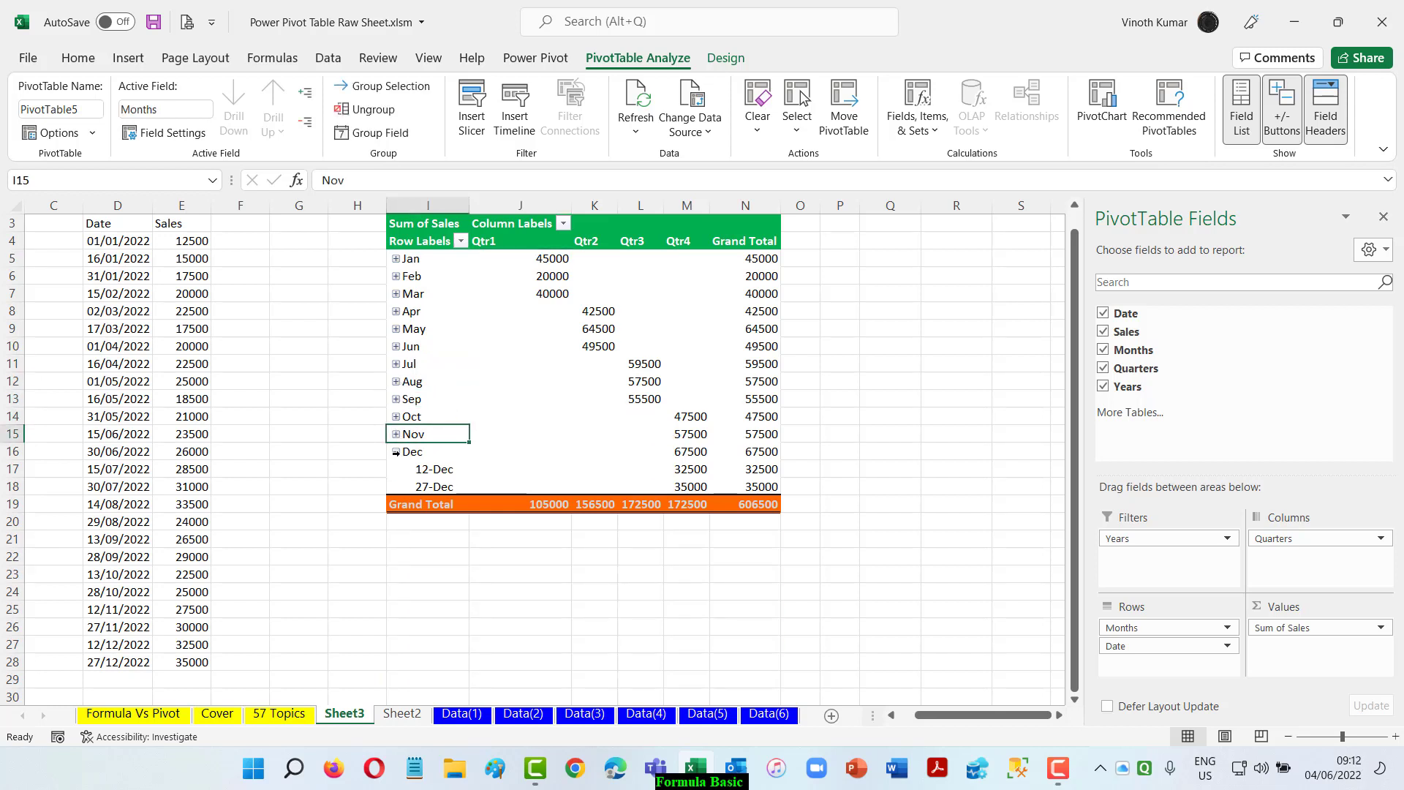
{"action": "left_click", "coordinate": [396, 452]}
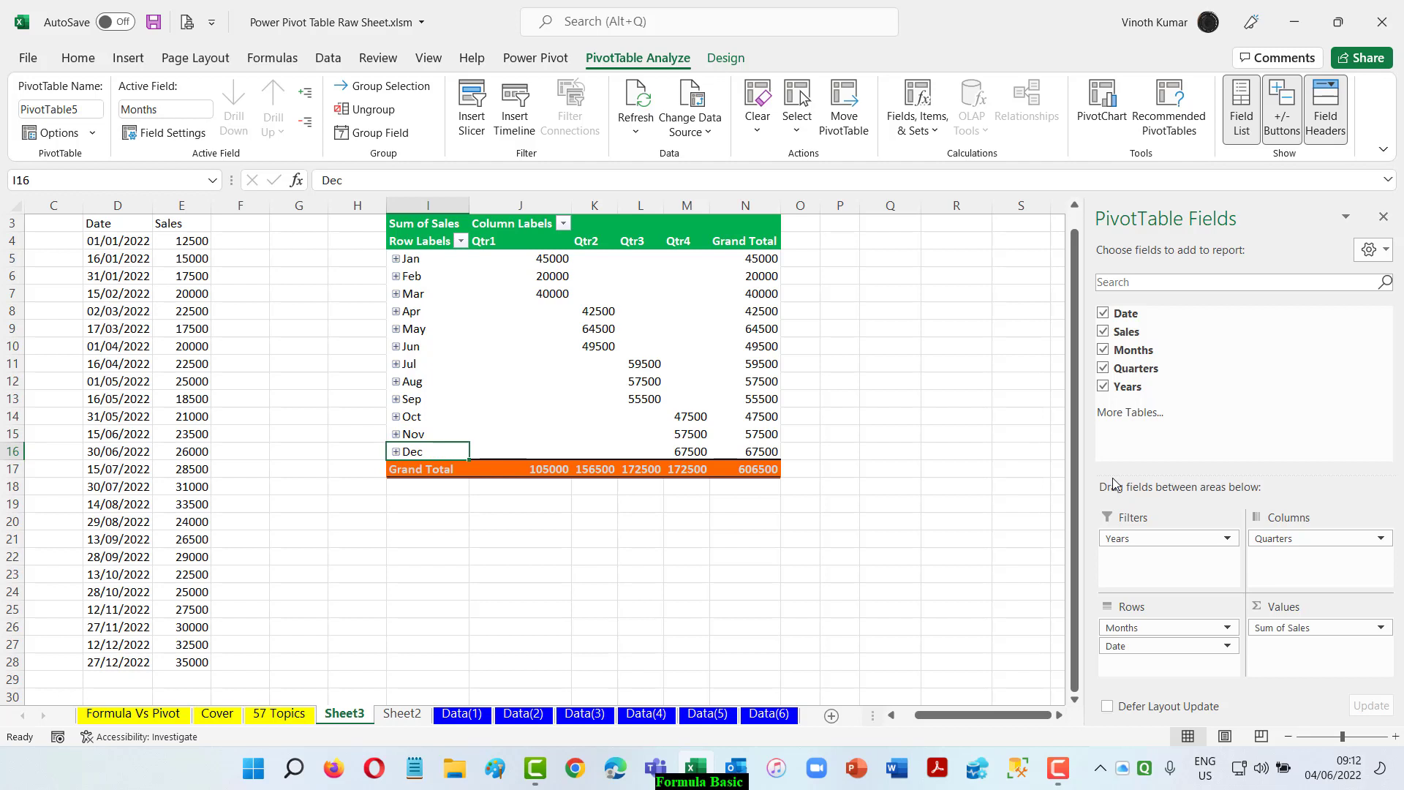
- Clear the Date and Sales entries in D17:E28 and refresh the PivotTable
{"action": "left_click_drag", "start_coordinate": [116, 663], "coordinate": [180, 468]}
{"action": "key", "text": "Delete"}
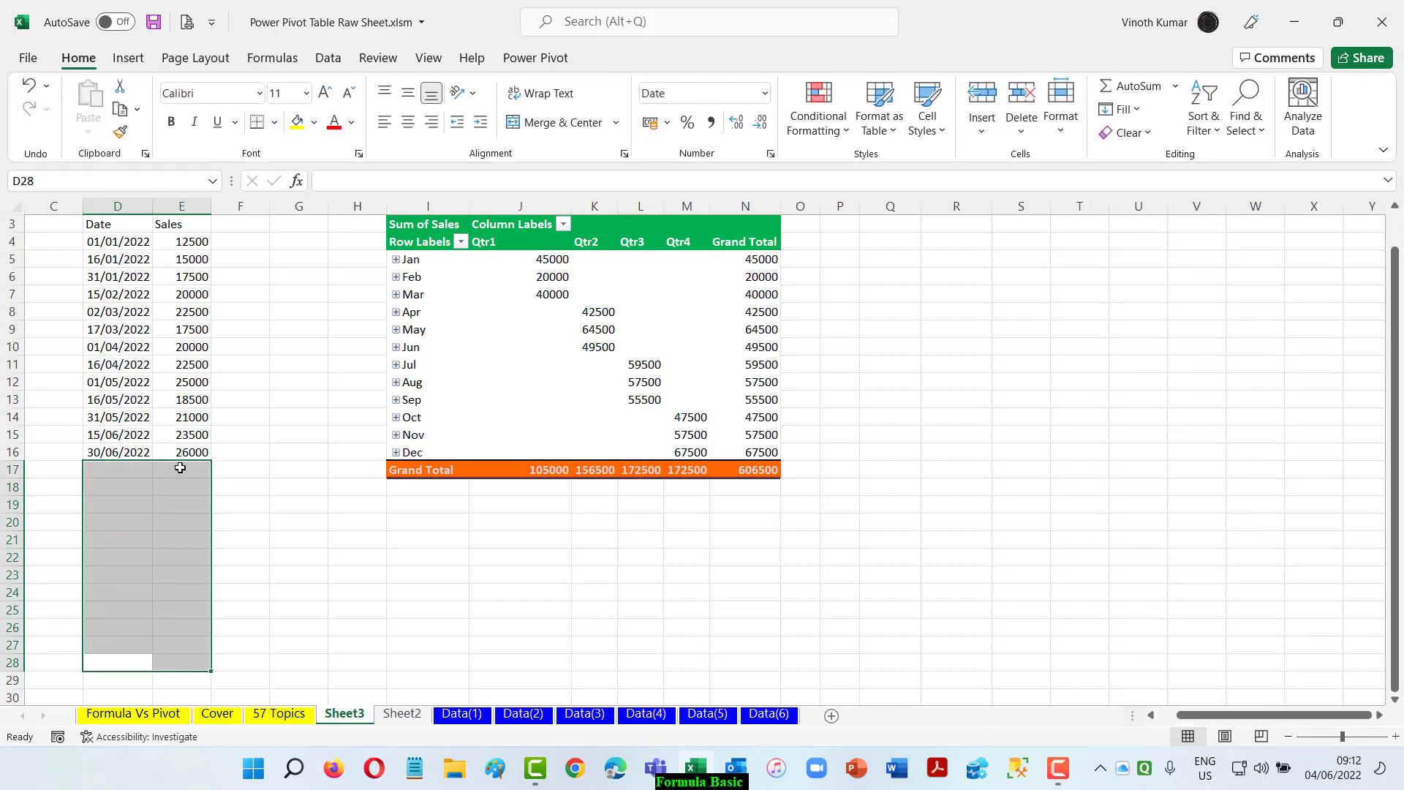
{"action": "key", "text": "Right"}
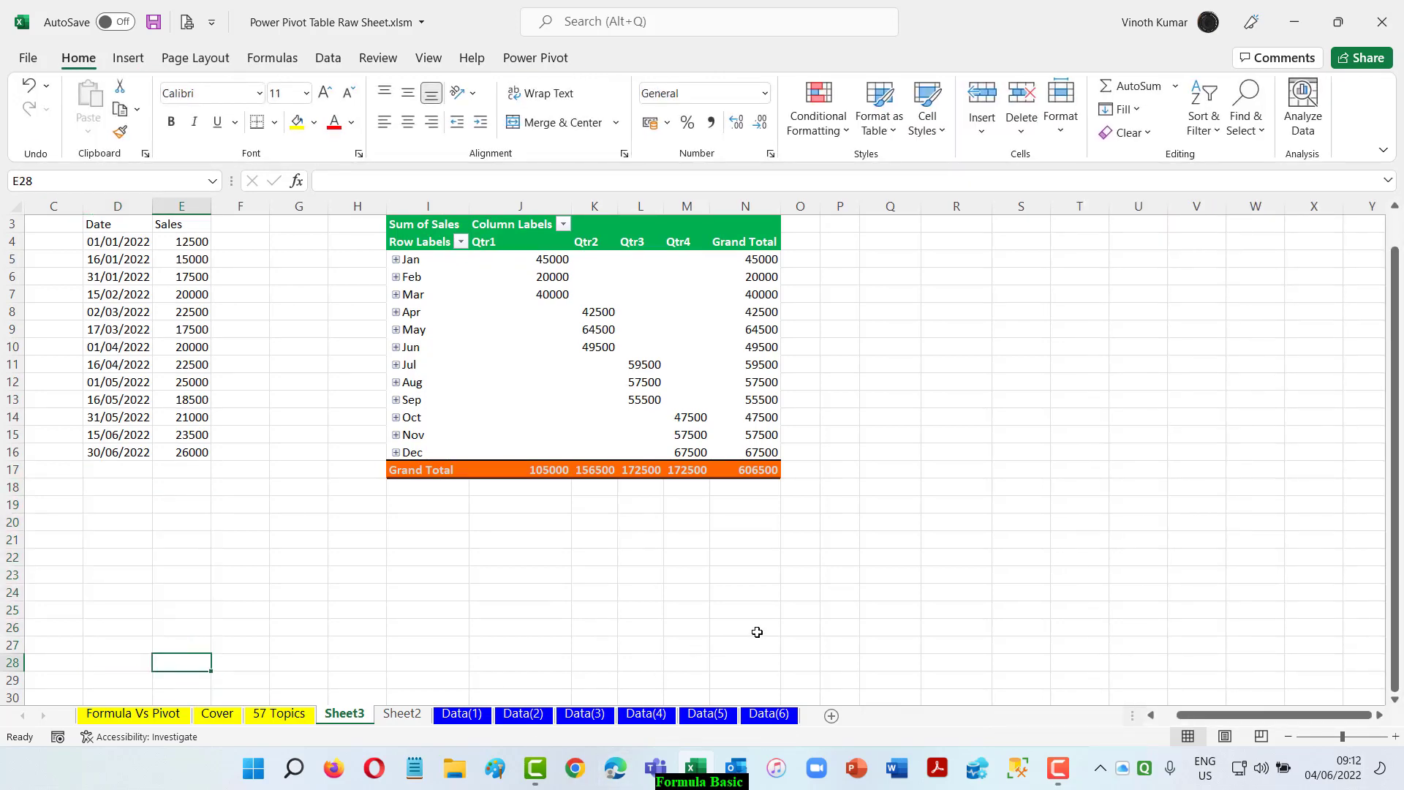
{"action": "scroll", "coordinate": [785, 630], "scroll_direction": "up", "scroll_amount": 1}
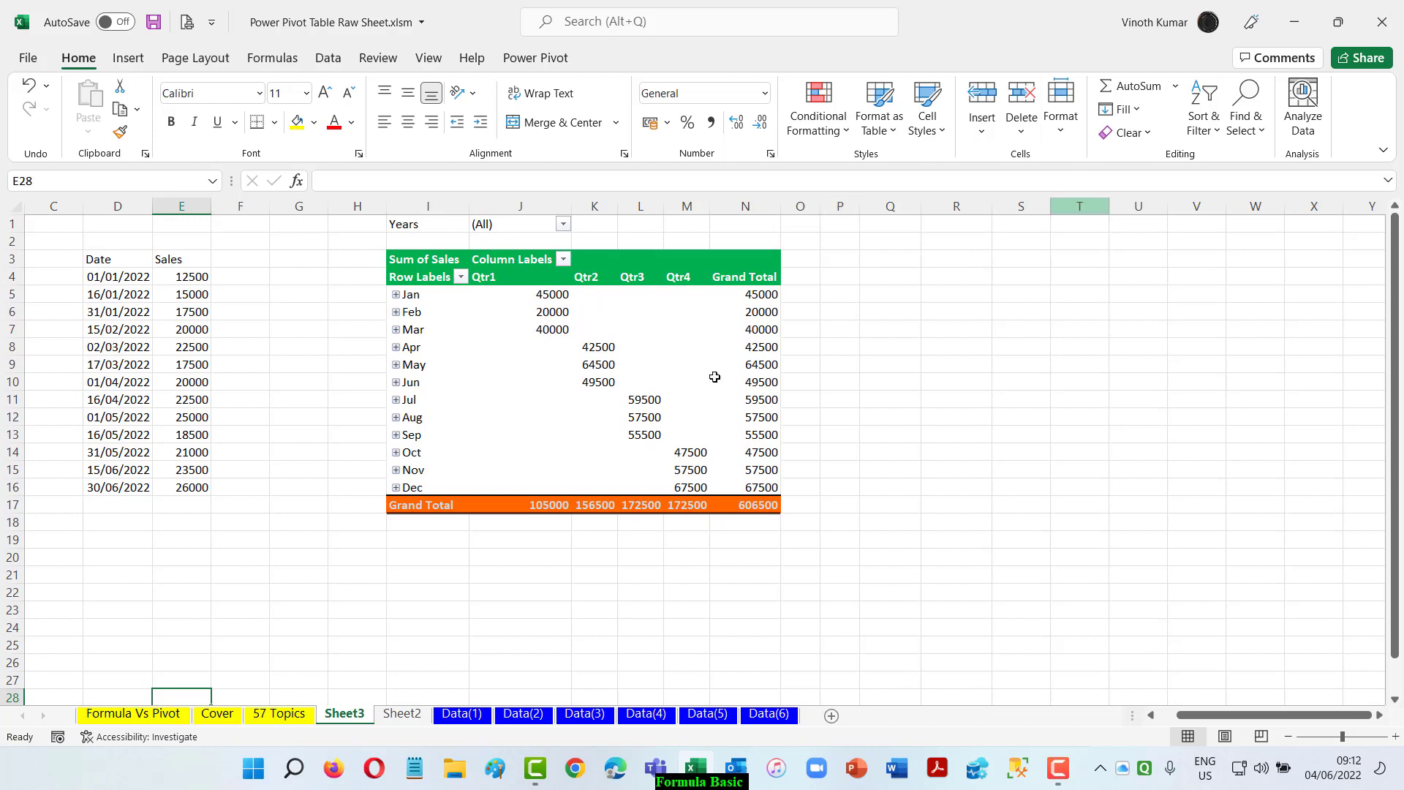
{"action": "right_click", "coordinate": [481, 292]}
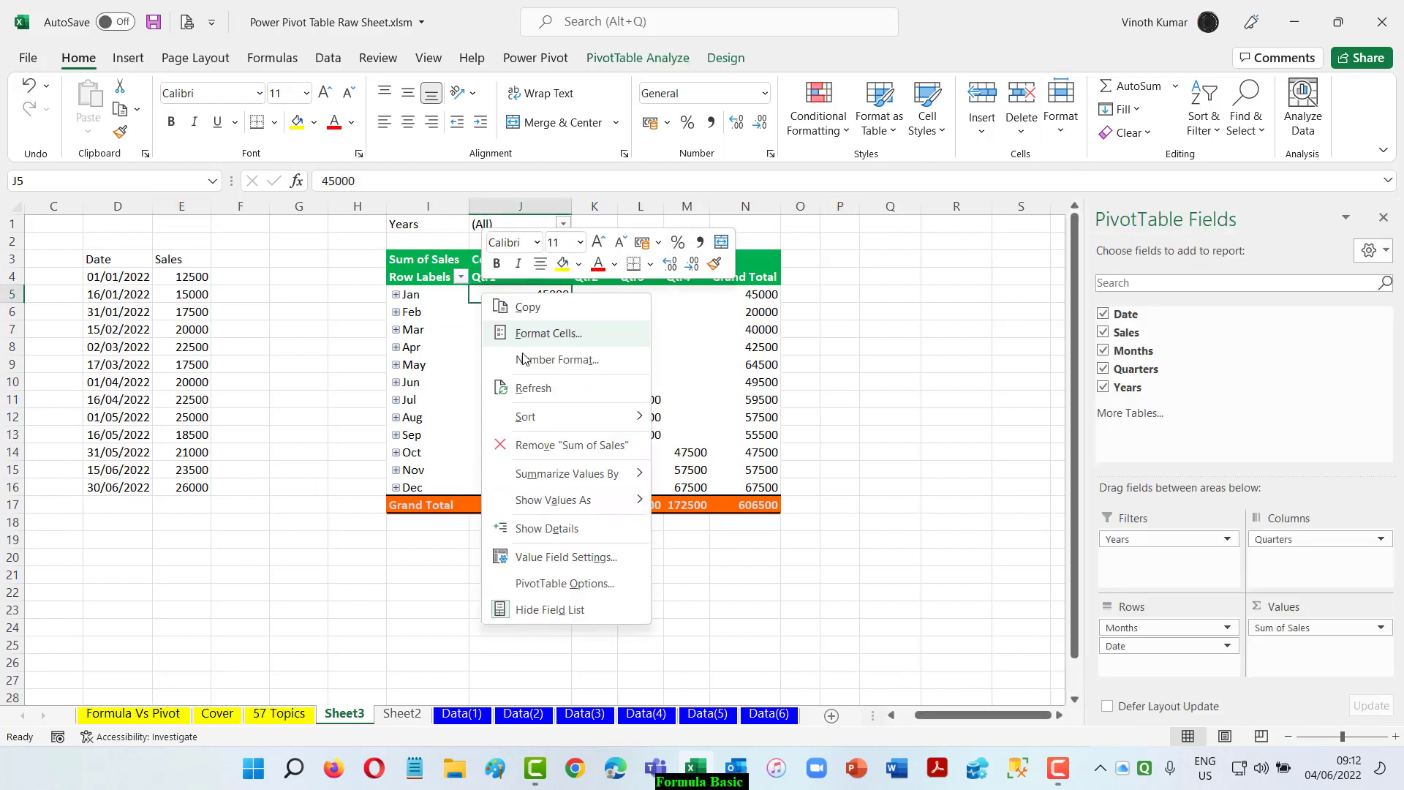
{"action": "left_click", "coordinate": [533, 388]}
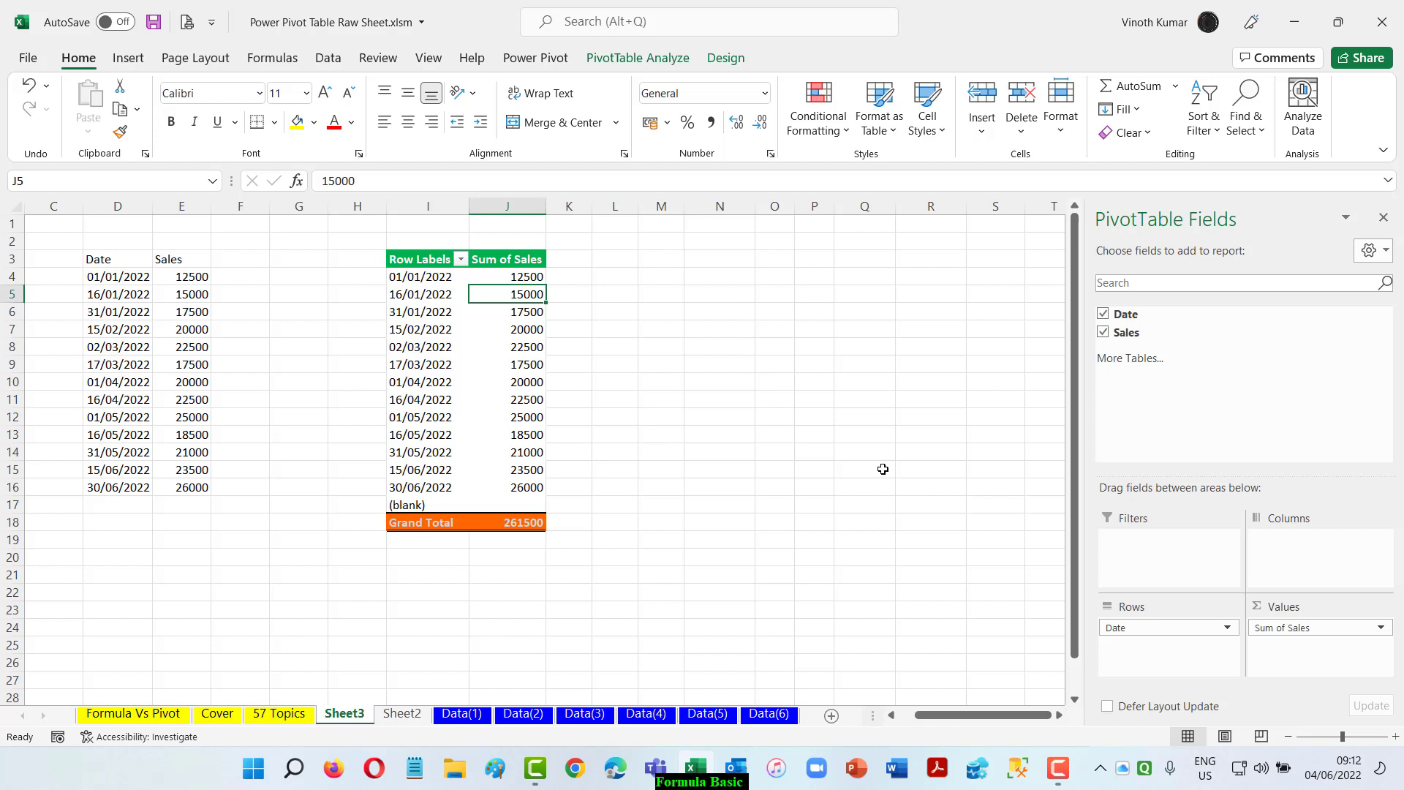
- Group the PivotTable's row dates by days and months
{"action": "left_click", "coordinate": [433, 293]}
{"action": "right_click", "coordinate": [434, 293]}
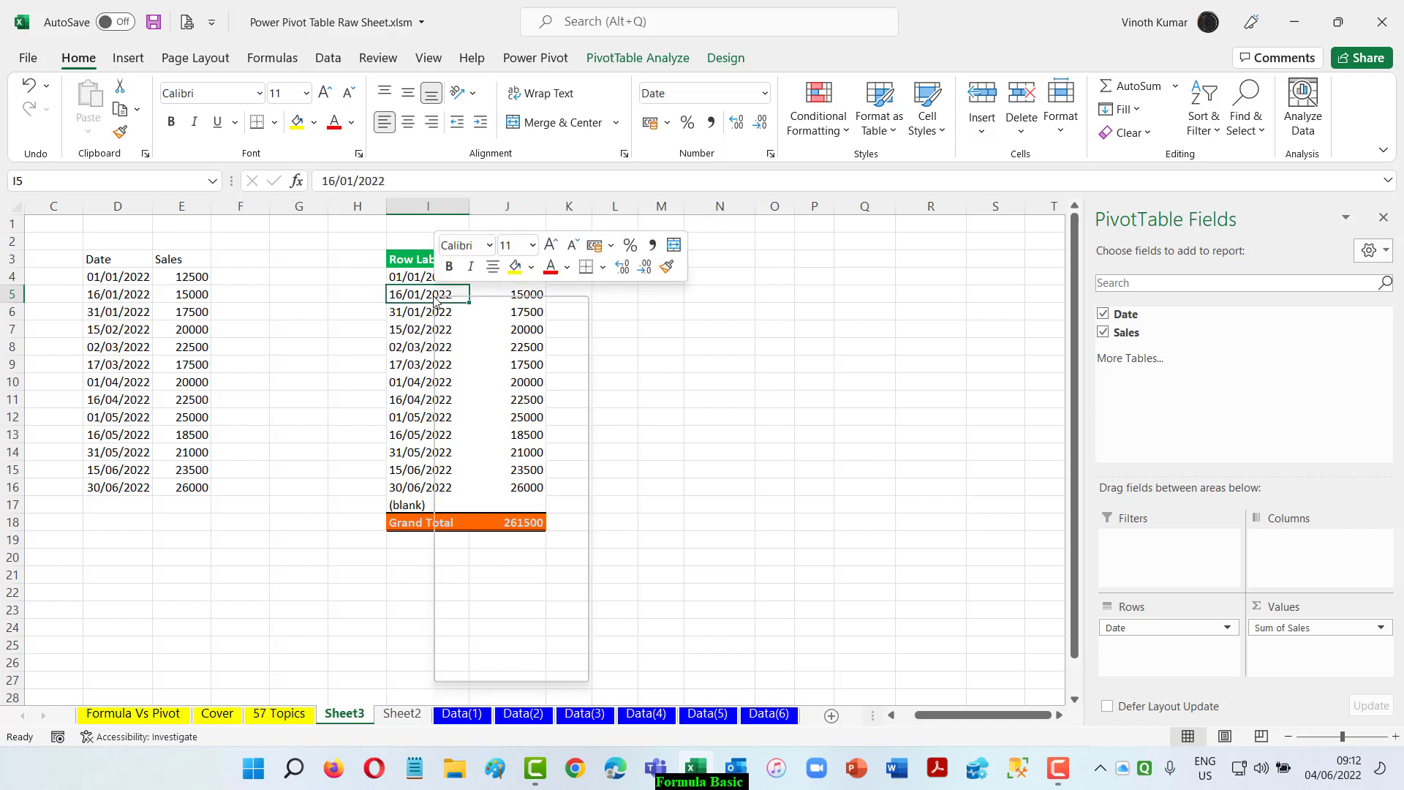
{"action": "left_click", "coordinate": [484, 505]}
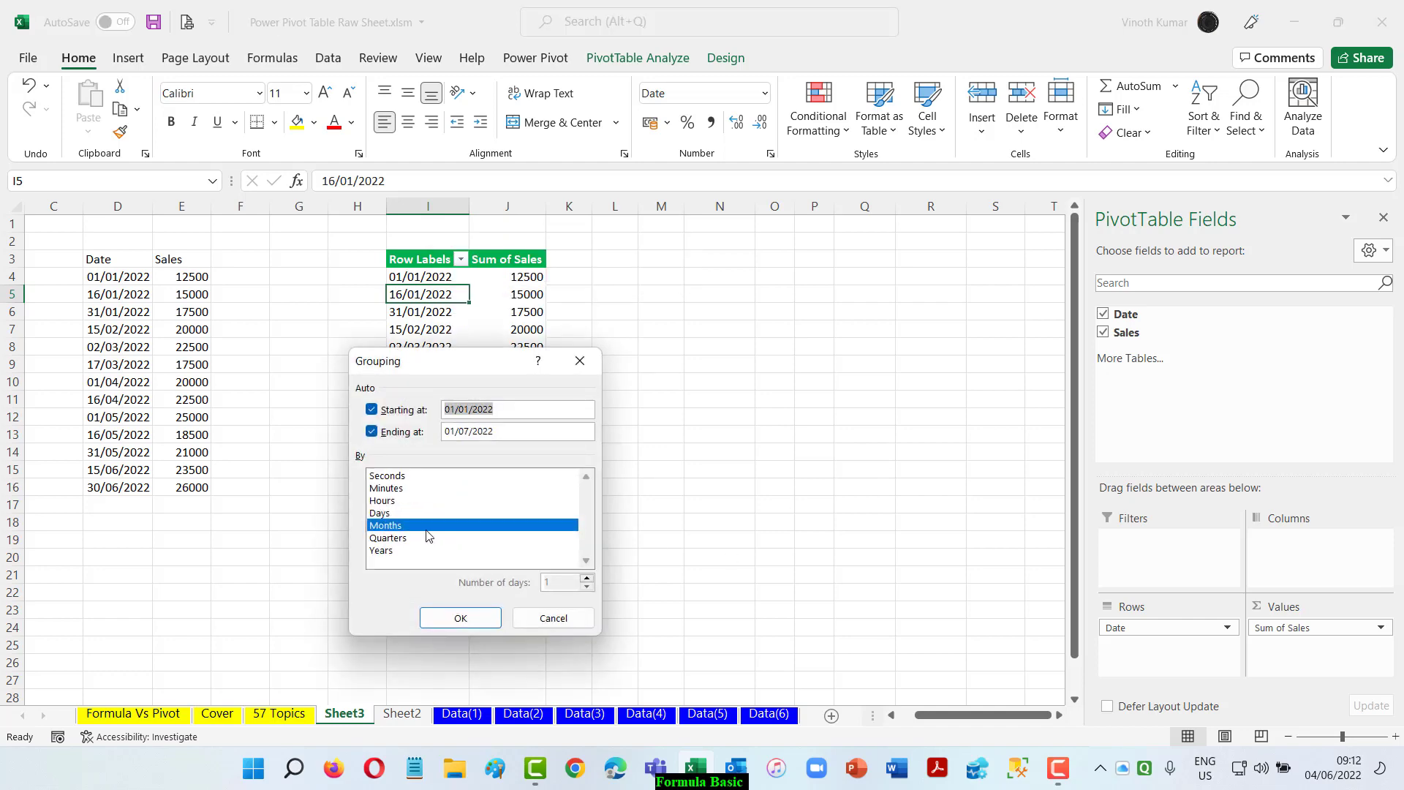
{"action": "left_click", "coordinate": [379, 513]}
{"action": "left_click", "coordinate": [460, 618]}
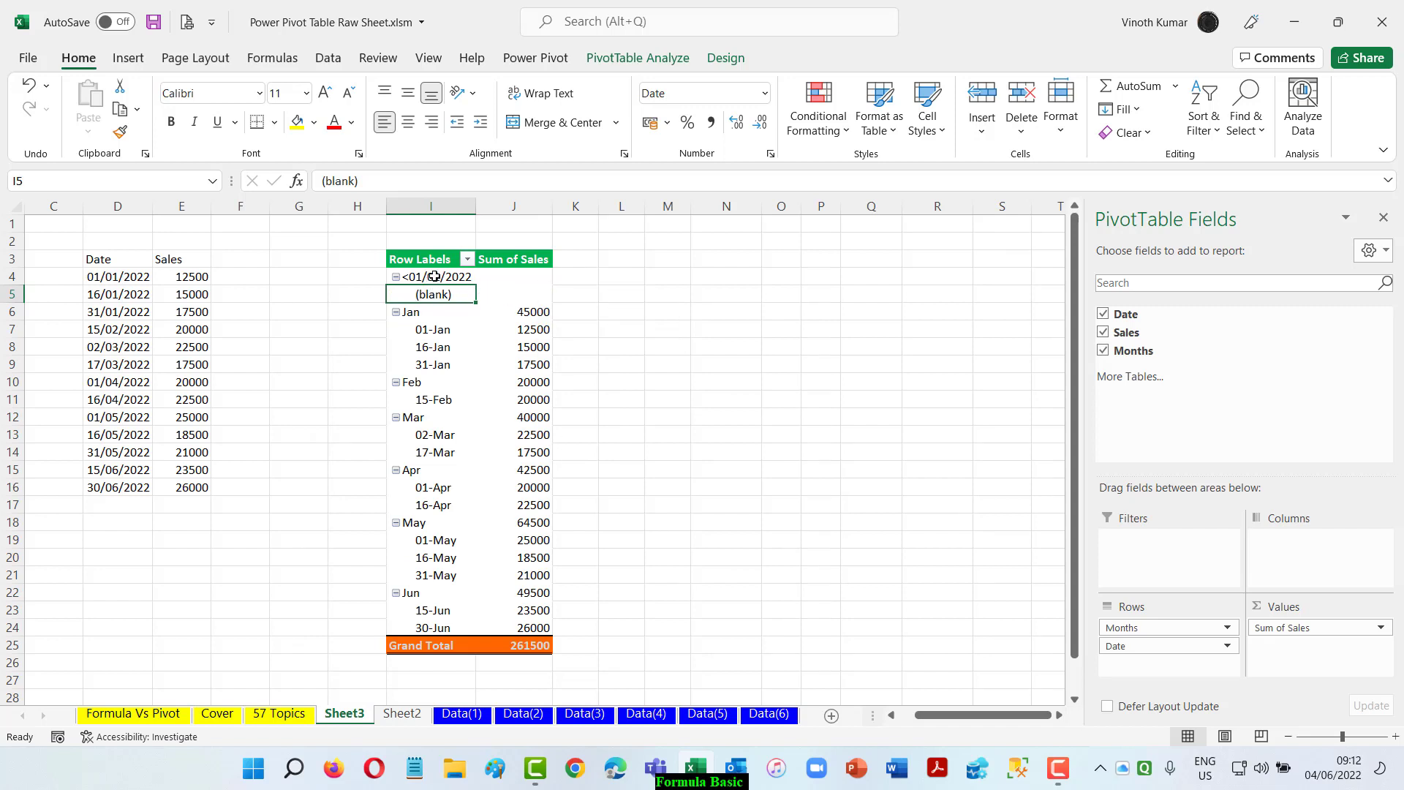
{"action": "left_click", "coordinate": [468, 259]}
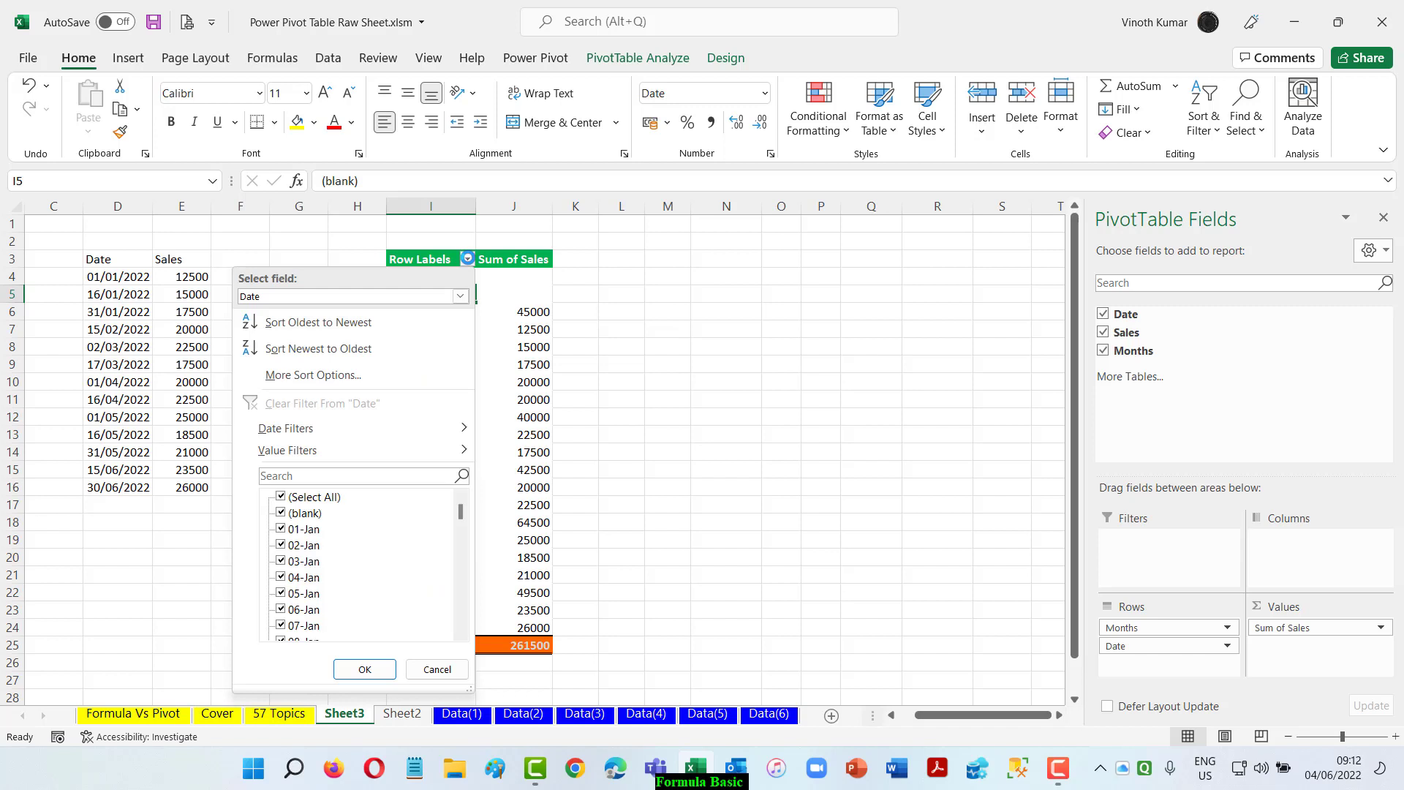
{"action": "left_click", "coordinate": [282, 513]}
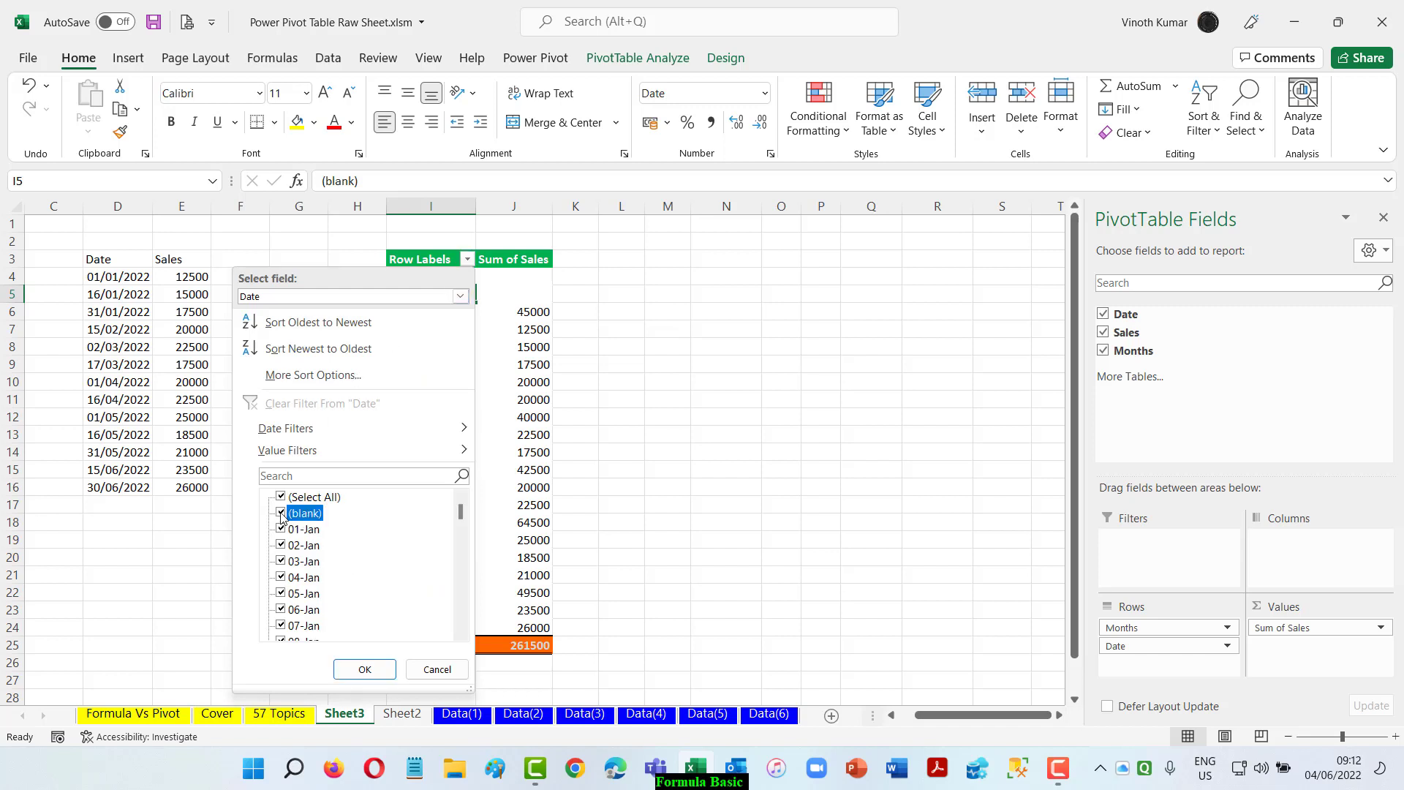
{"action": "left_click", "coordinate": [439, 672]}
{"action": "left_click", "coordinate": [827, 417]}
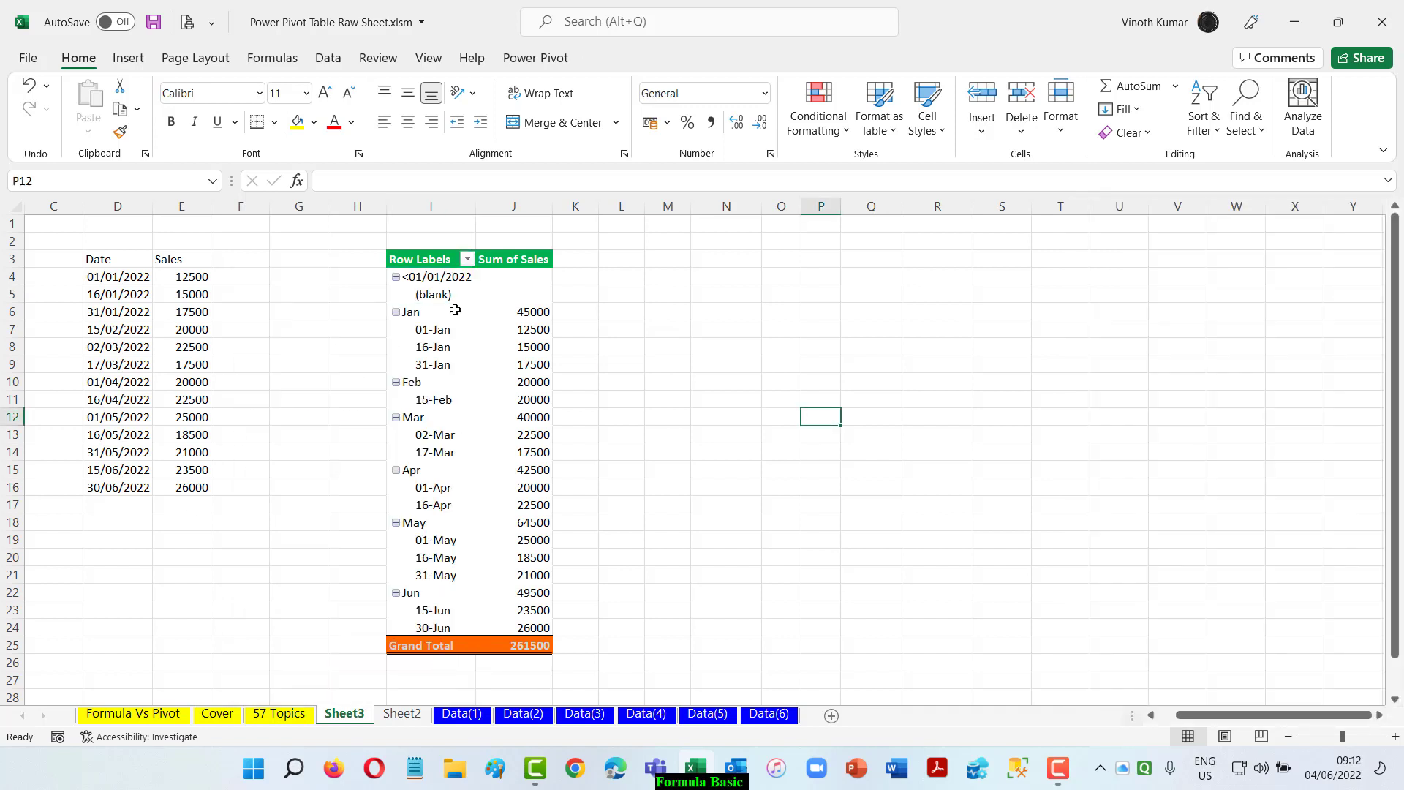
- Change the PivotTable's data source to the filled Date and Sales range D3:E16
{"action": "left_click", "coordinate": [446, 279]}
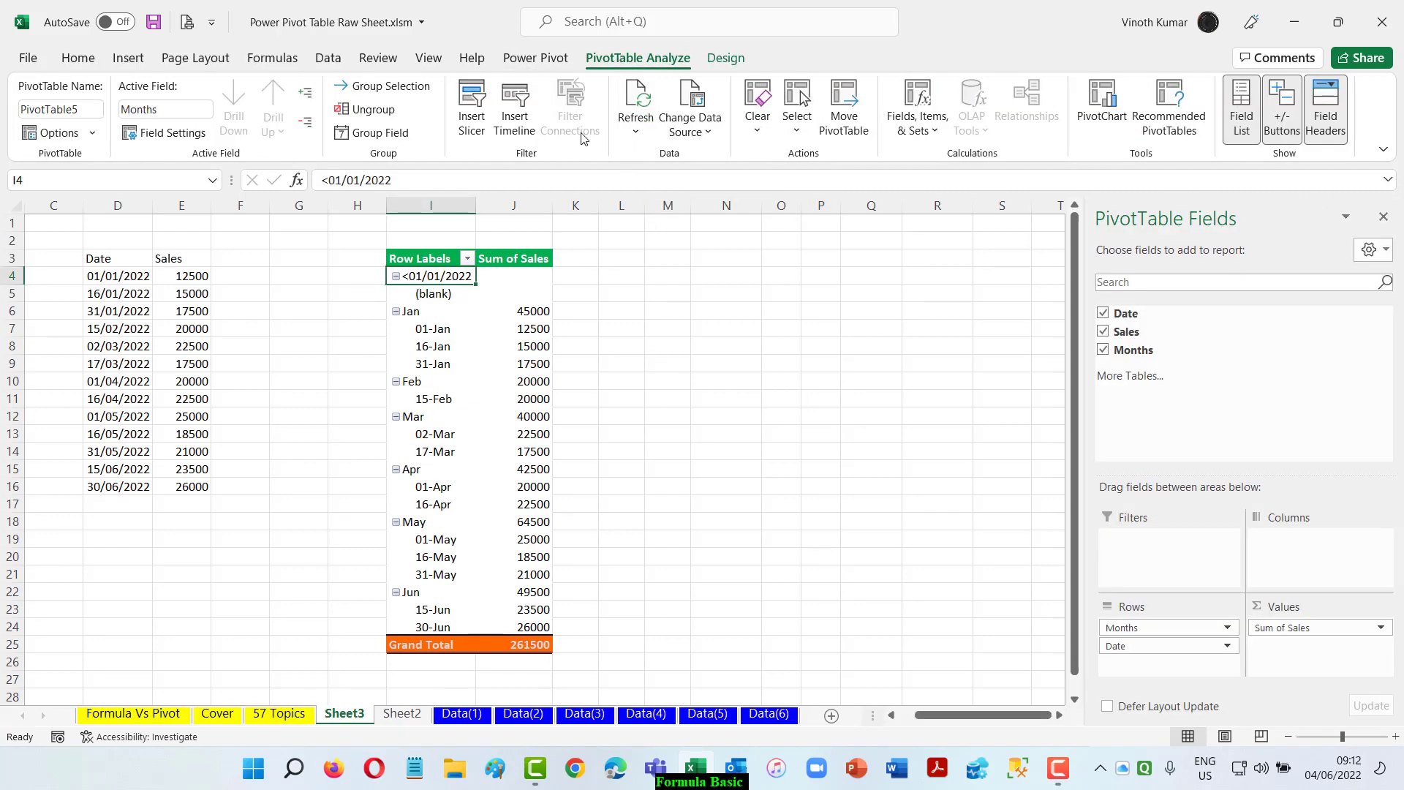
{"action": "left_click", "coordinate": [691, 131]}
{"action": "left_click", "coordinate": [727, 164]}
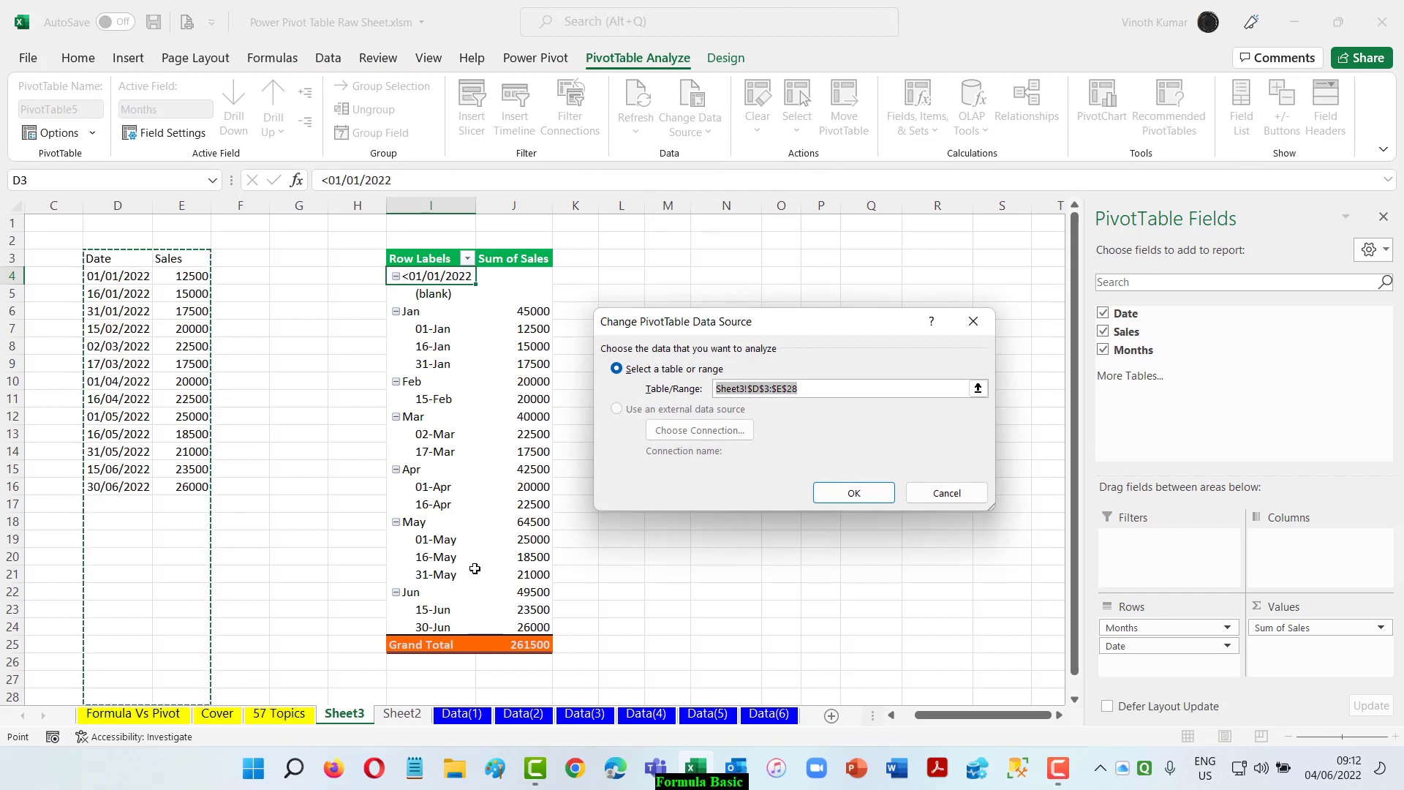
{"action": "scroll", "coordinate": [330, 545], "scroll_direction": "down", "scroll_amount": 1}
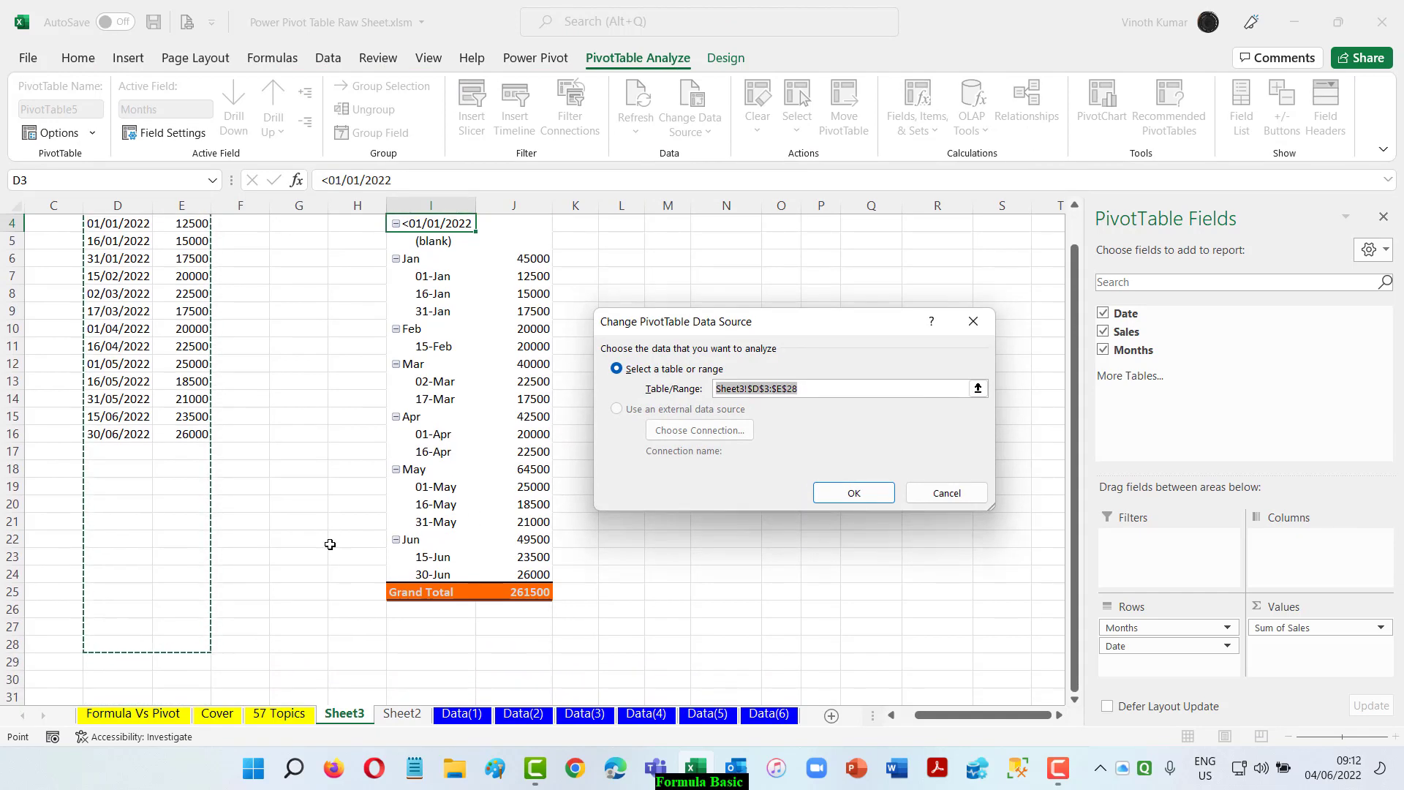
{"action": "scroll", "coordinate": [354, 558], "scroll_direction": "up", "scroll_amount": 1}
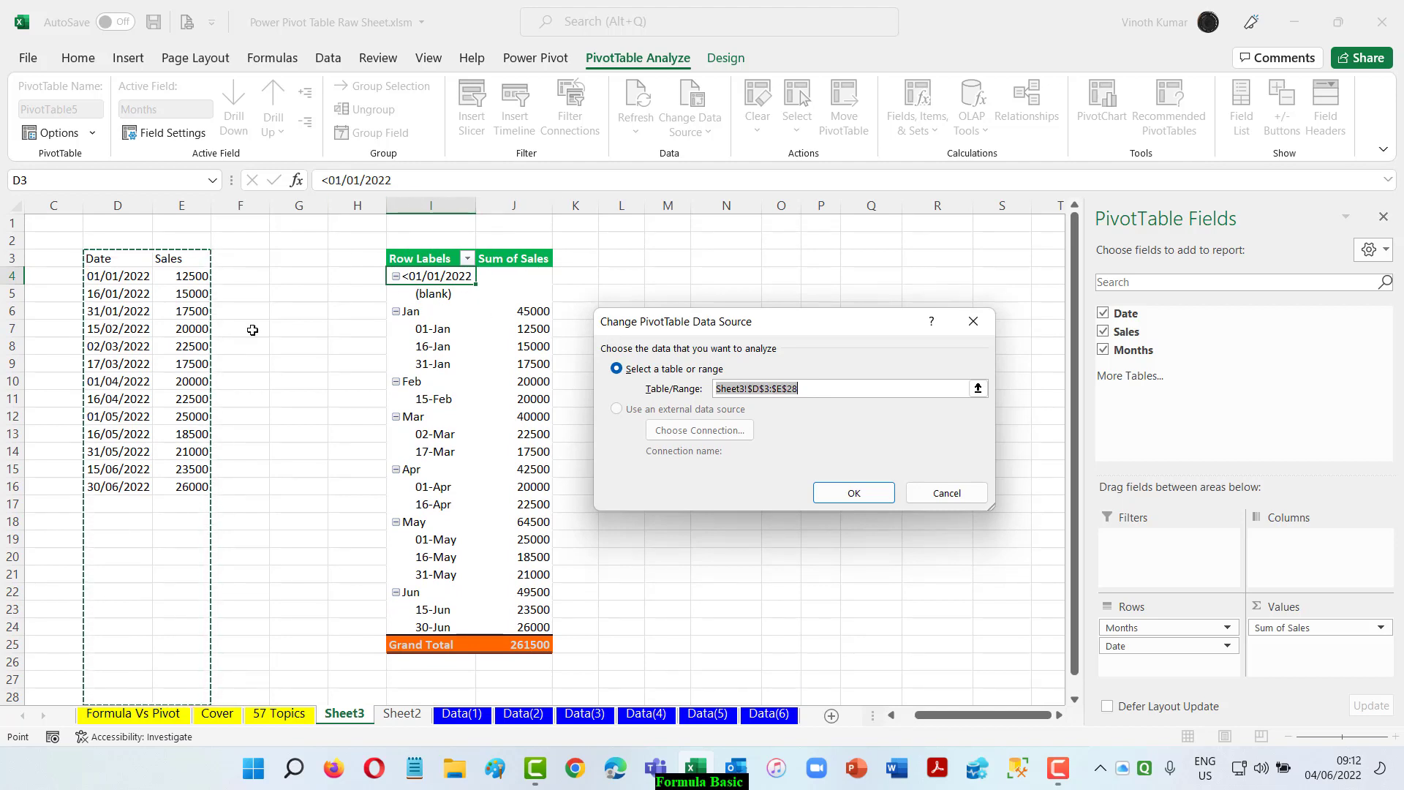
{"action": "left_click_drag", "start_coordinate": [102, 259], "coordinate": [183, 483]}
{"action": "left_click", "coordinate": [858, 495]}
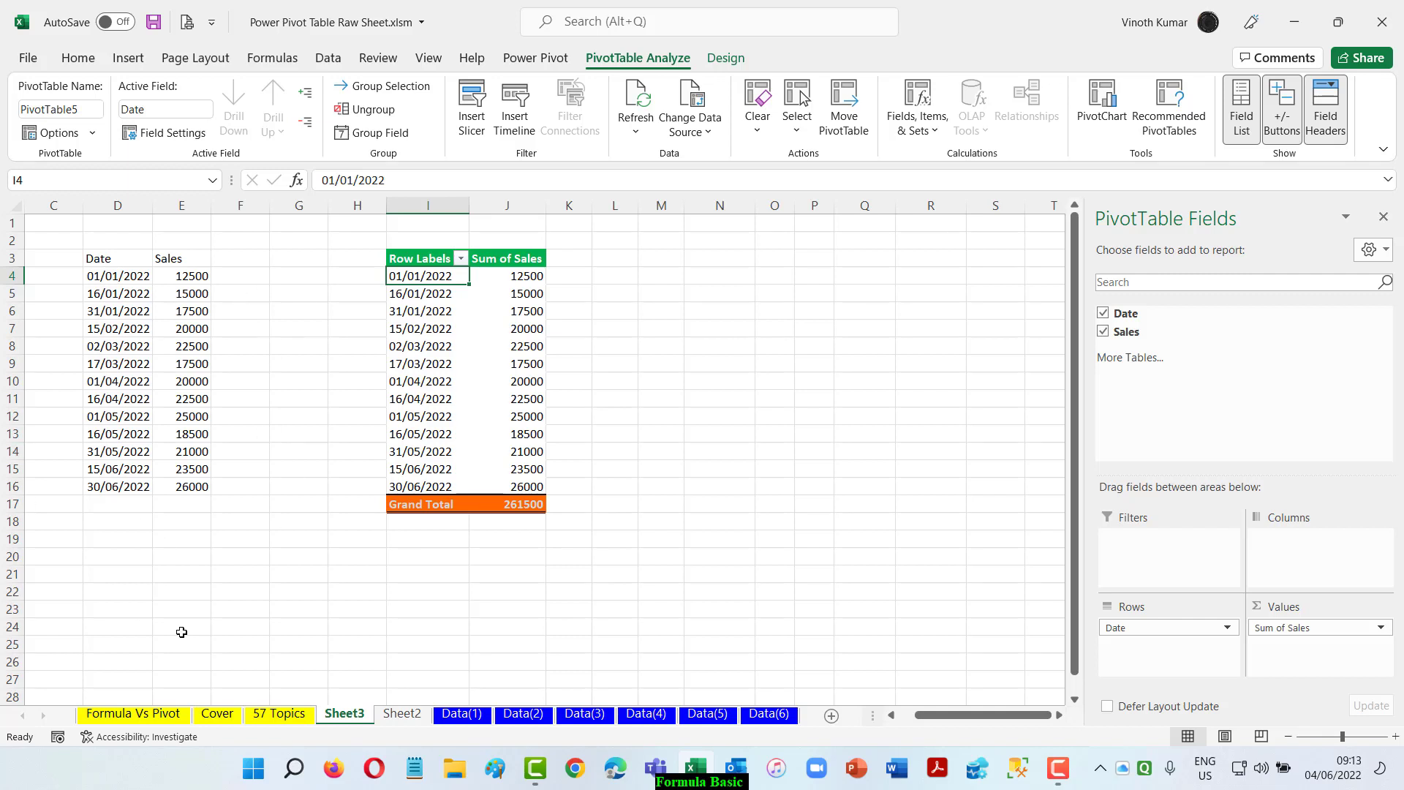
- Group the PivotTable's dates by days and months, and remove the Date field from the report to leave only months
{"action": "right_click", "coordinate": [418, 279]}
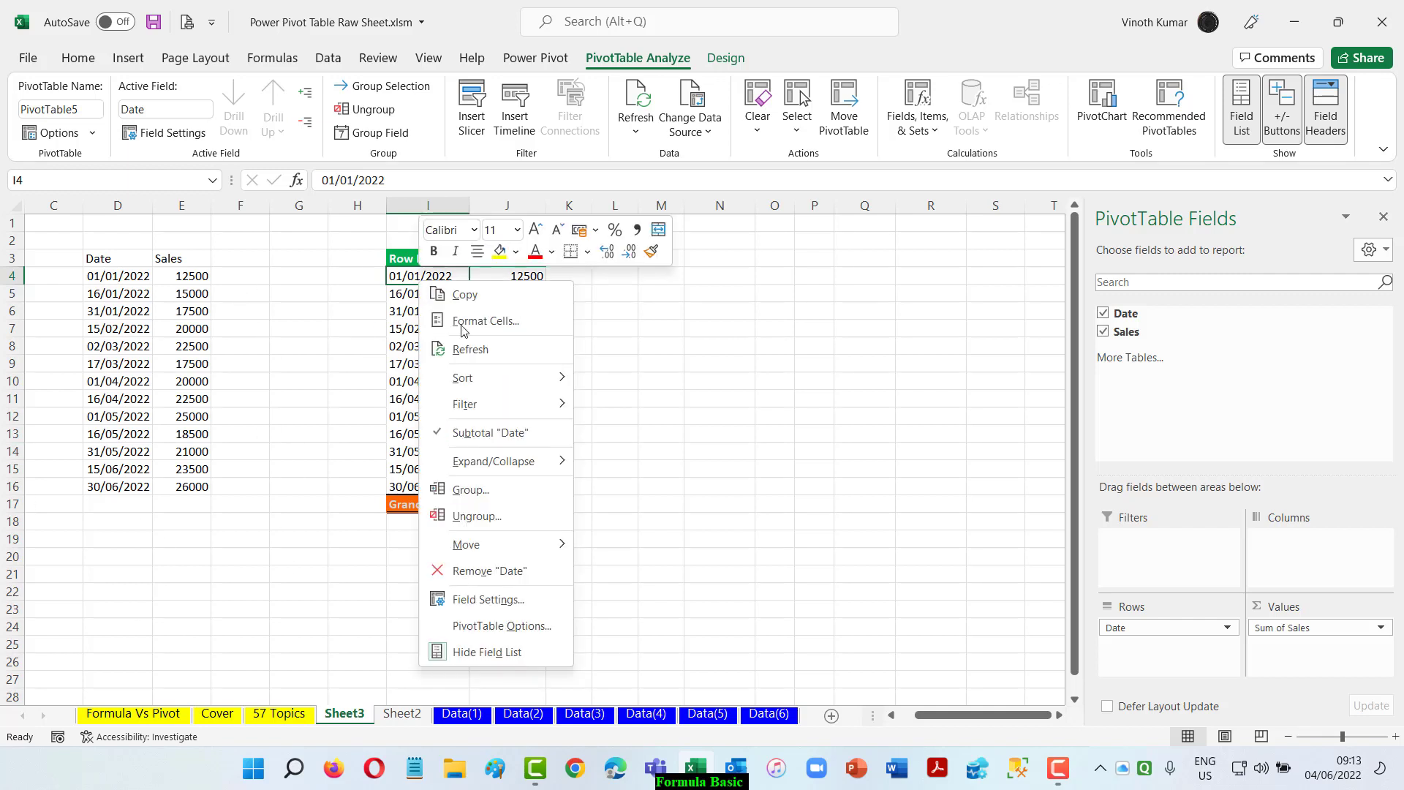
{"action": "left_click", "coordinate": [461, 488]}
{"action": "left_click", "coordinate": [366, 497]}
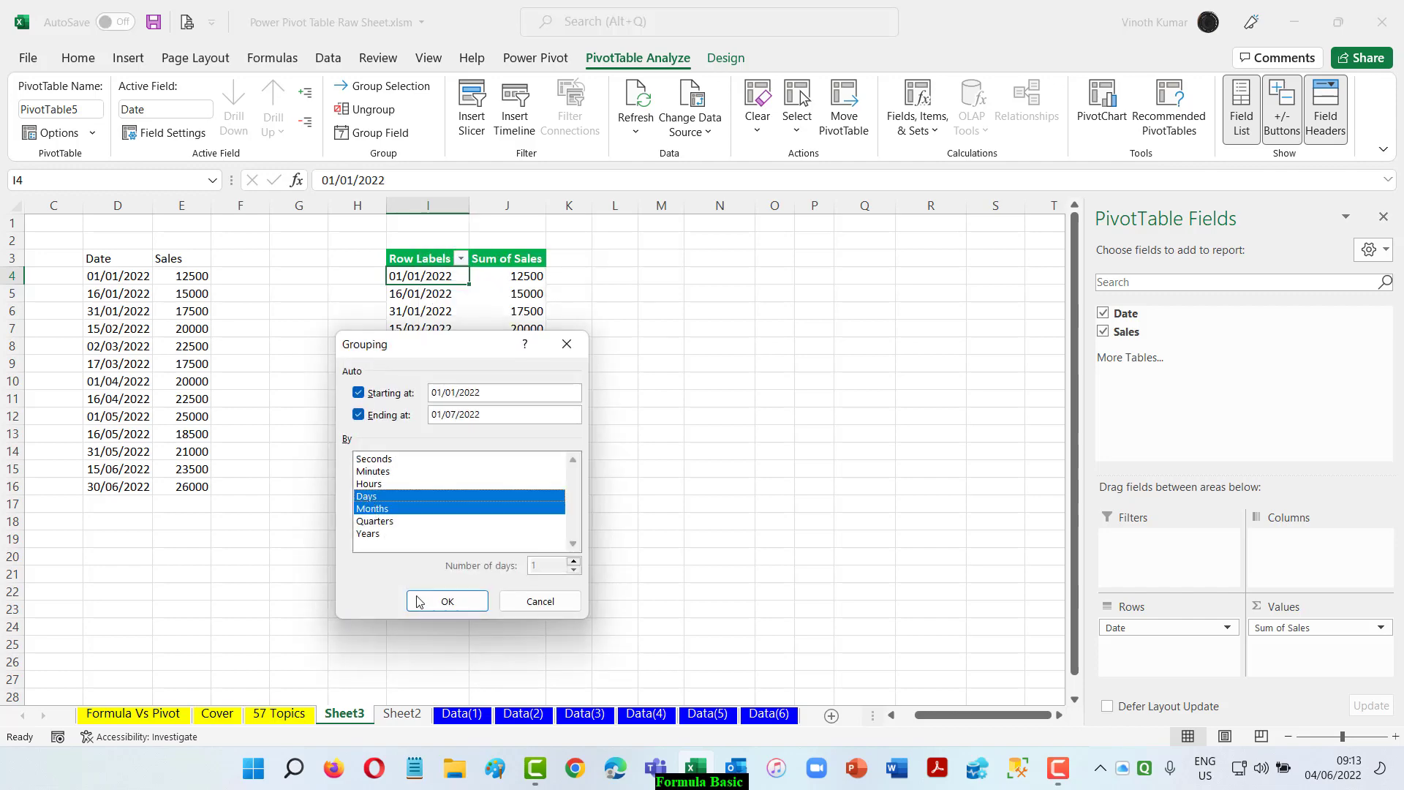
{"action": "left_click", "coordinate": [450, 604]}
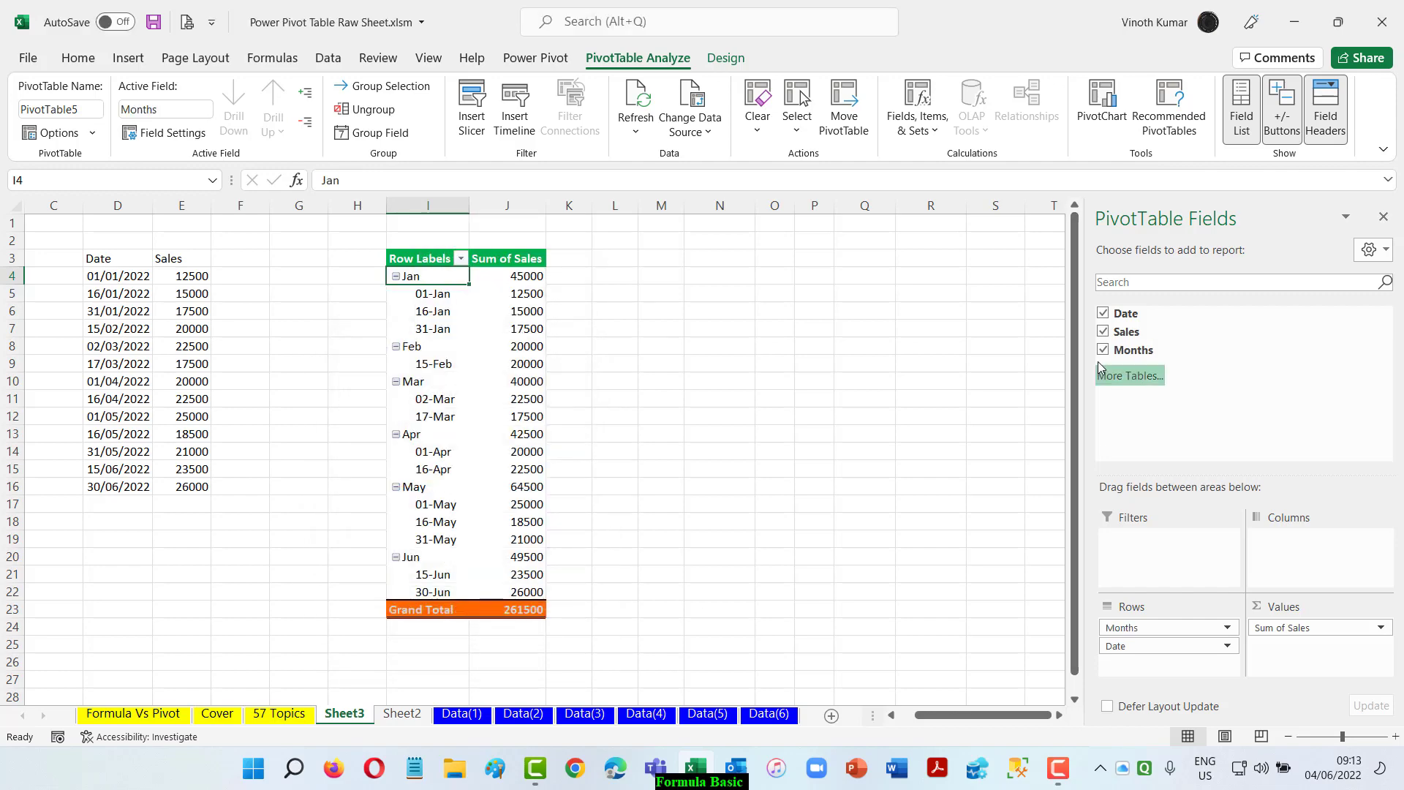
{"action": "left_click", "coordinate": [1103, 313]}
{"action": "left_click", "coordinate": [840, 346]}
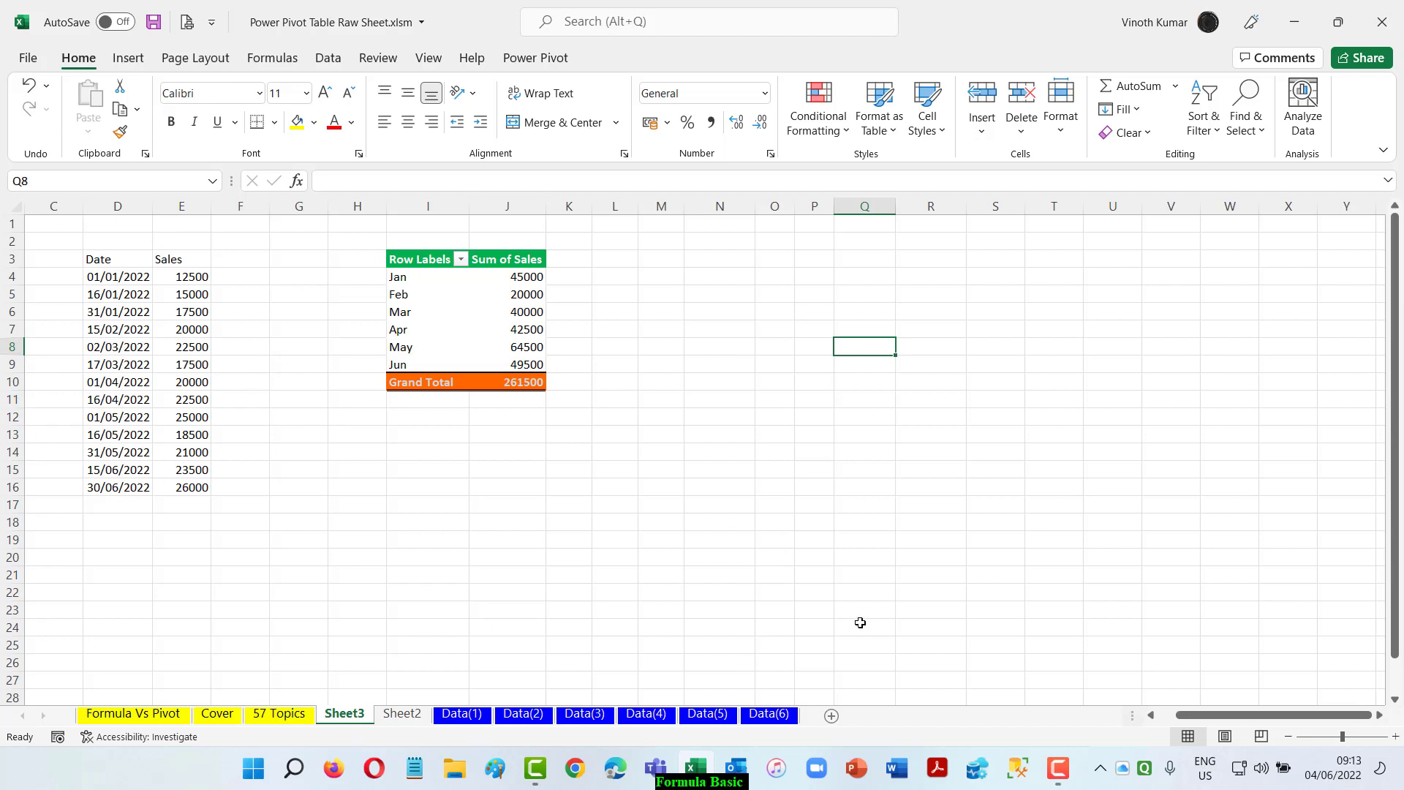
- Copy the Date and Sales data D3:E16 to cell D3 of a new sheet and fit column D to its contents
{"action": "left_click_drag", "start_coordinate": [95, 263], "coordinate": [176, 480]}
{"action": "key", "text": "ctrl+c"}
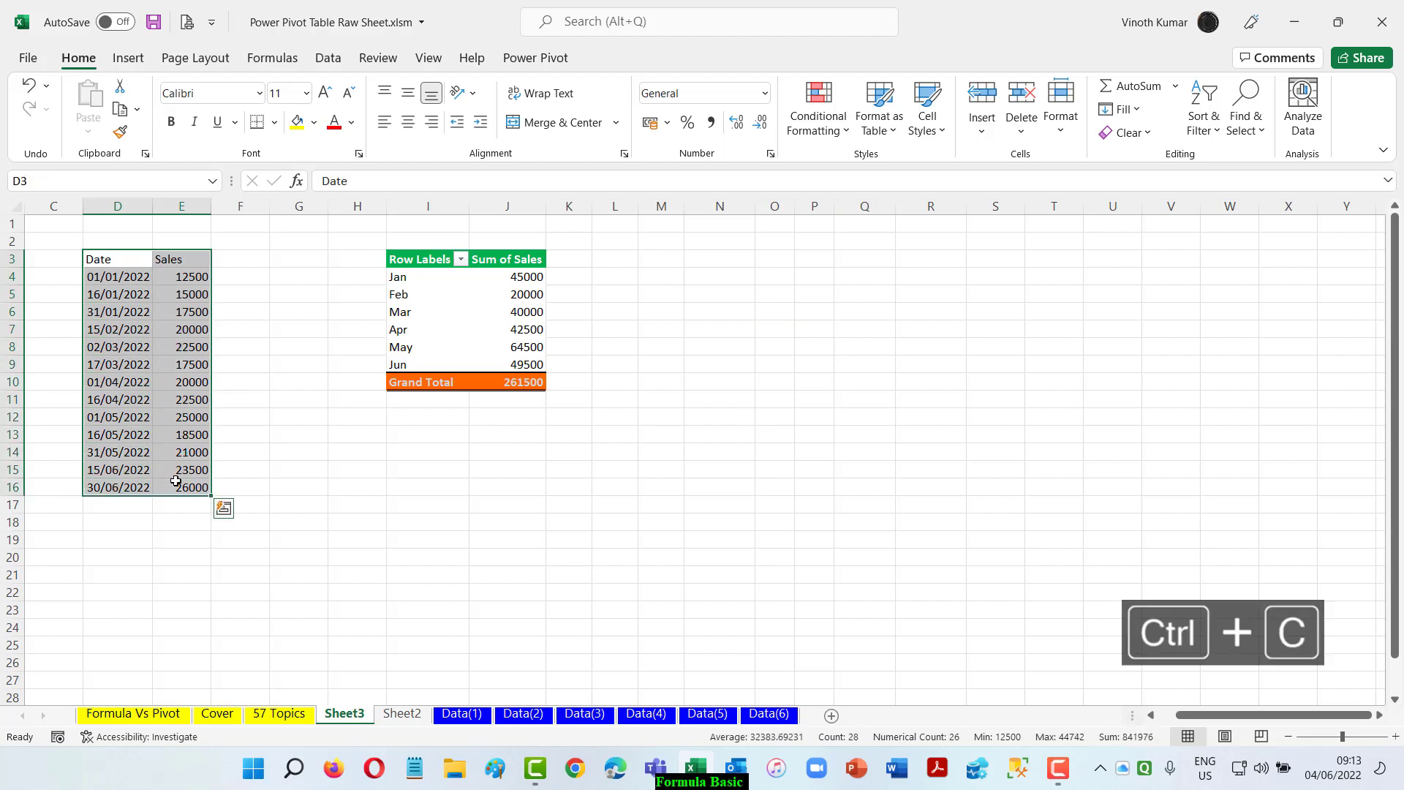
{"action": "left_click", "coordinate": [833, 716]}
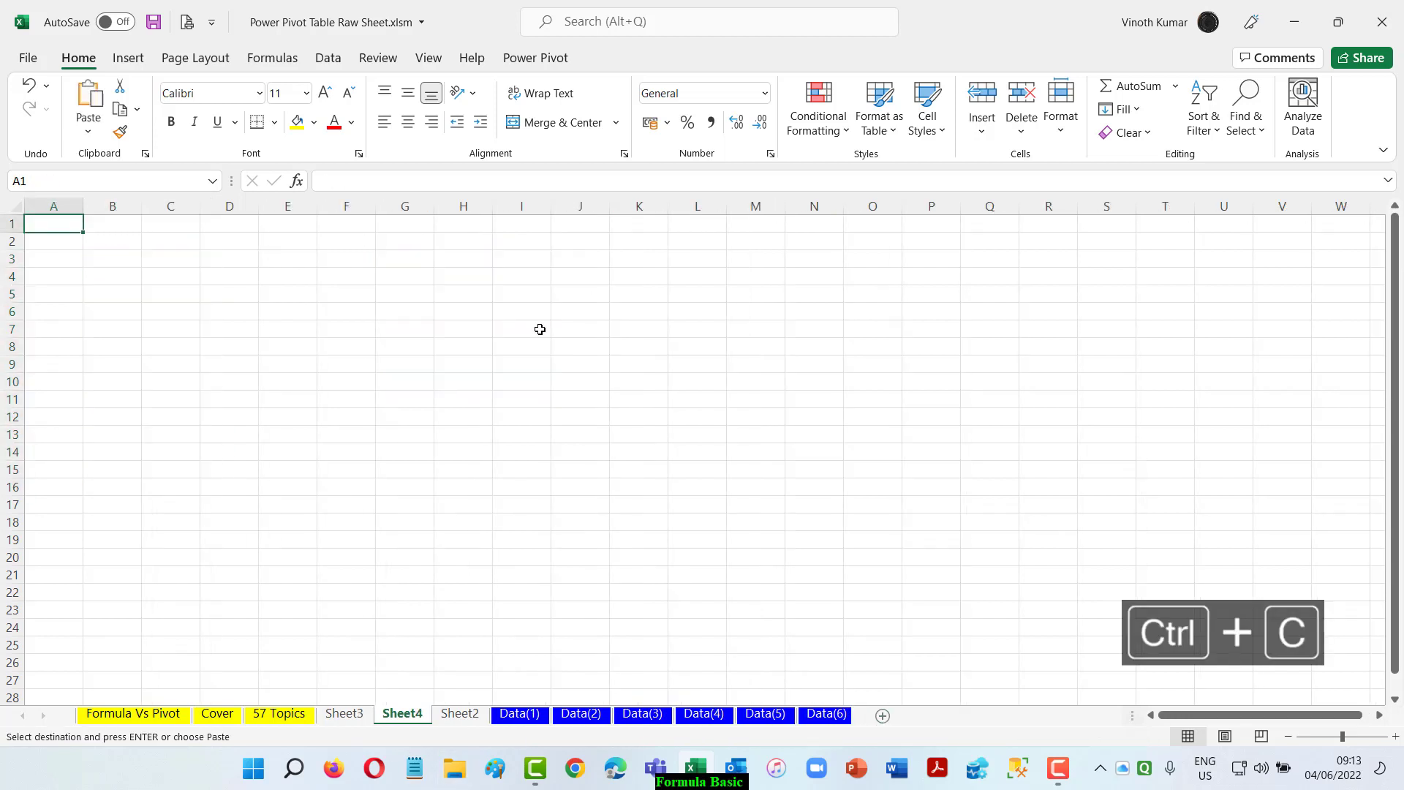
{"action": "left_click", "coordinate": [212, 261]}
{"action": "key", "text": "ctrl+v"}
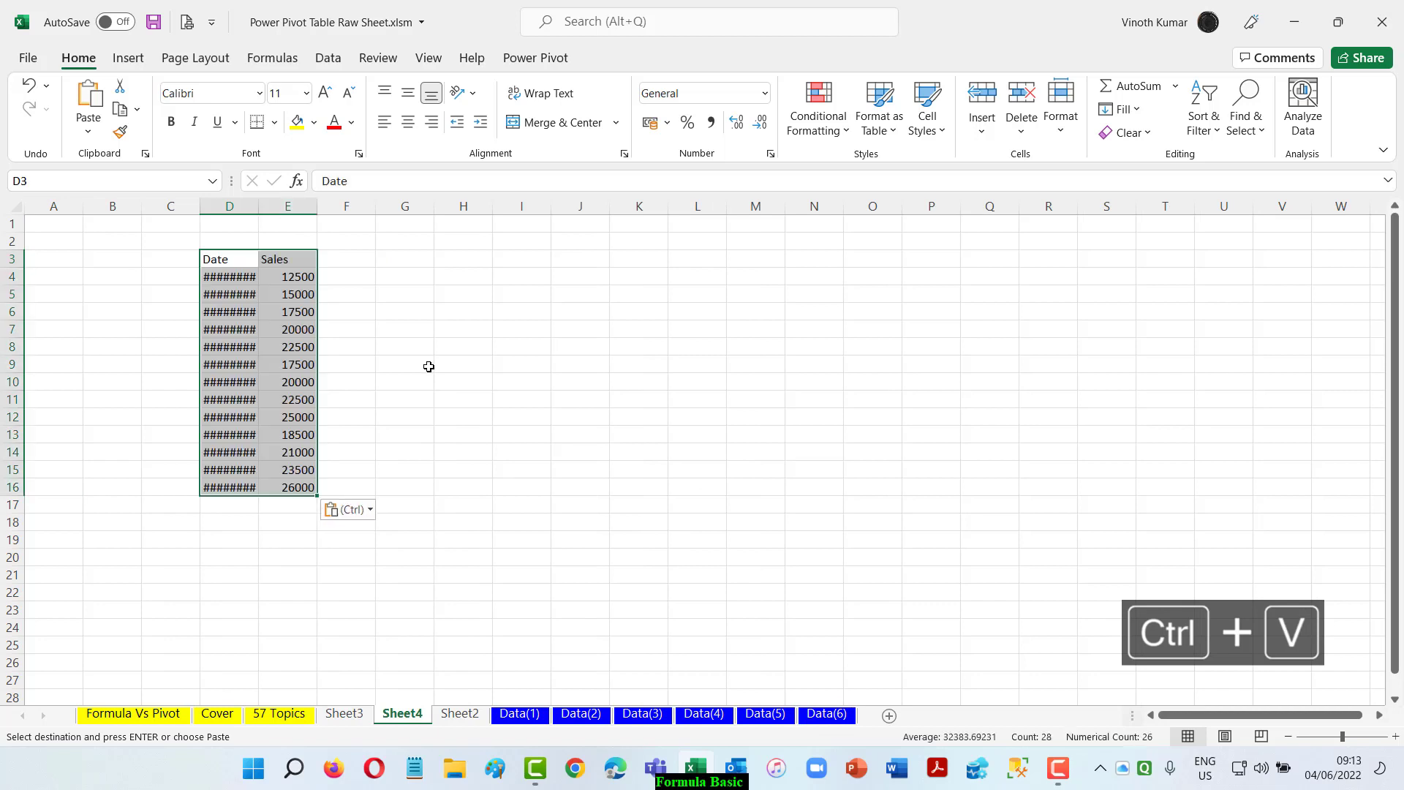
{"action": "key", "text": "Escape"}
{"action": "double_click", "coordinate": [259, 207]}
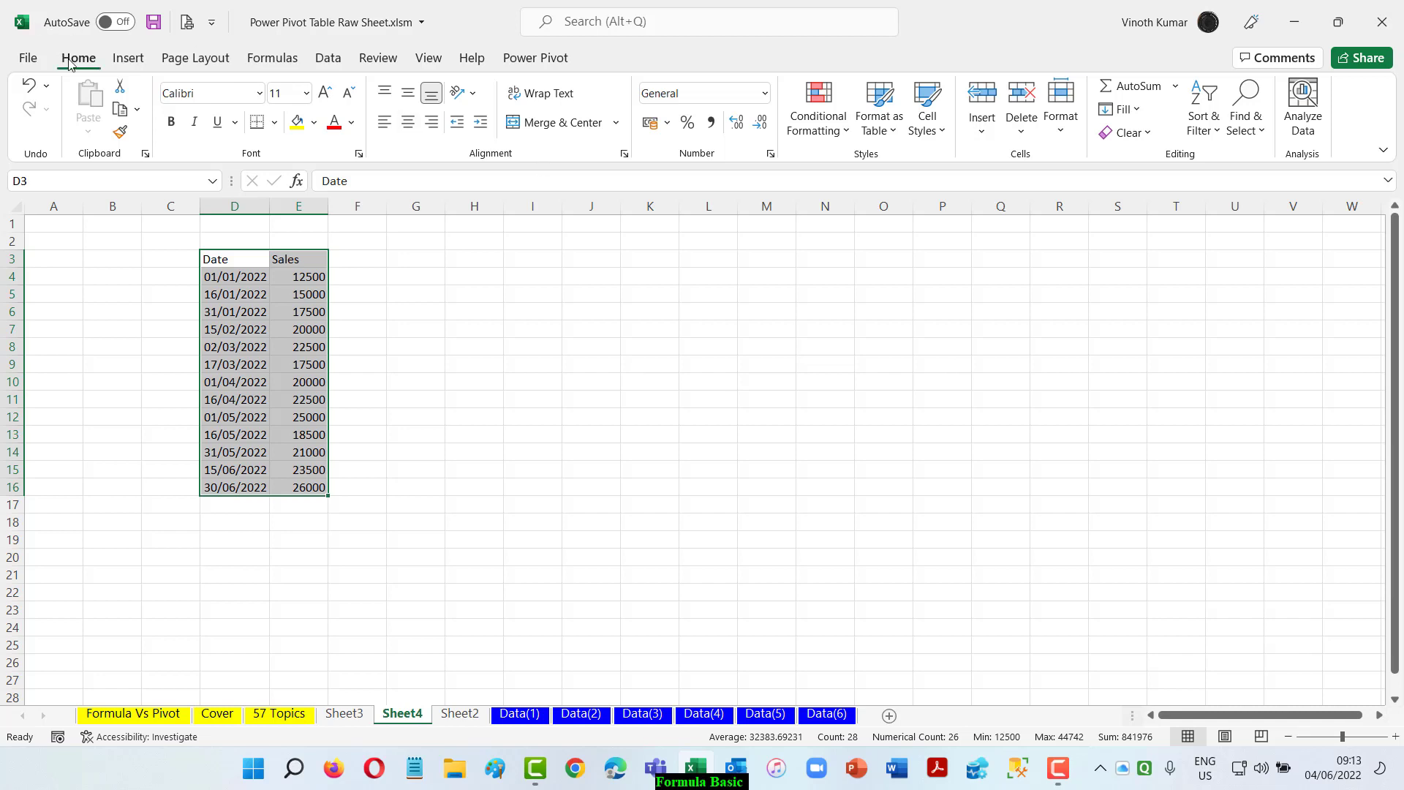
- Convert the range D3:E16 into a table with headers and name it TableForm
{"action": "left_click", "coordinate": [124, 57]}
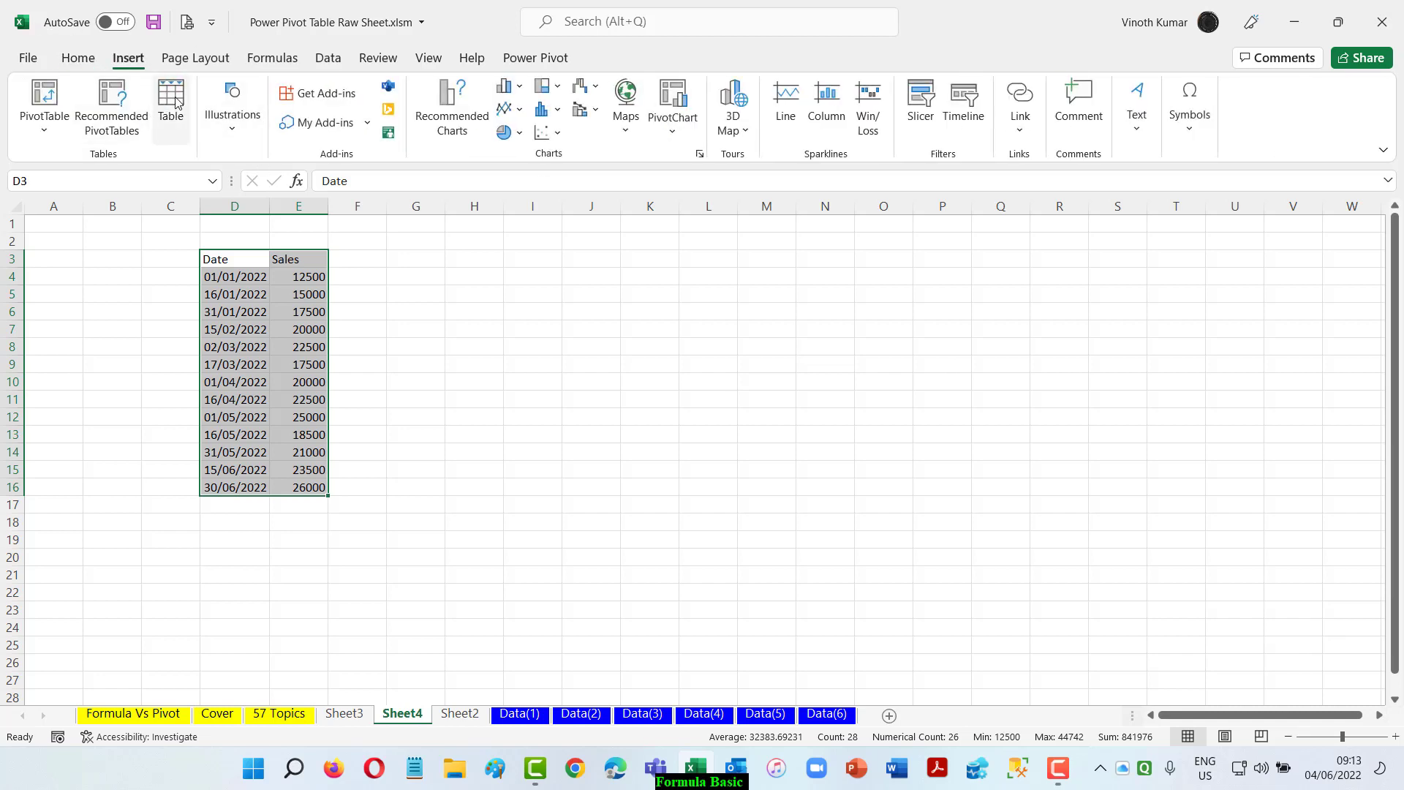
{"action": "left_click", "coordinate": [173, 103]}
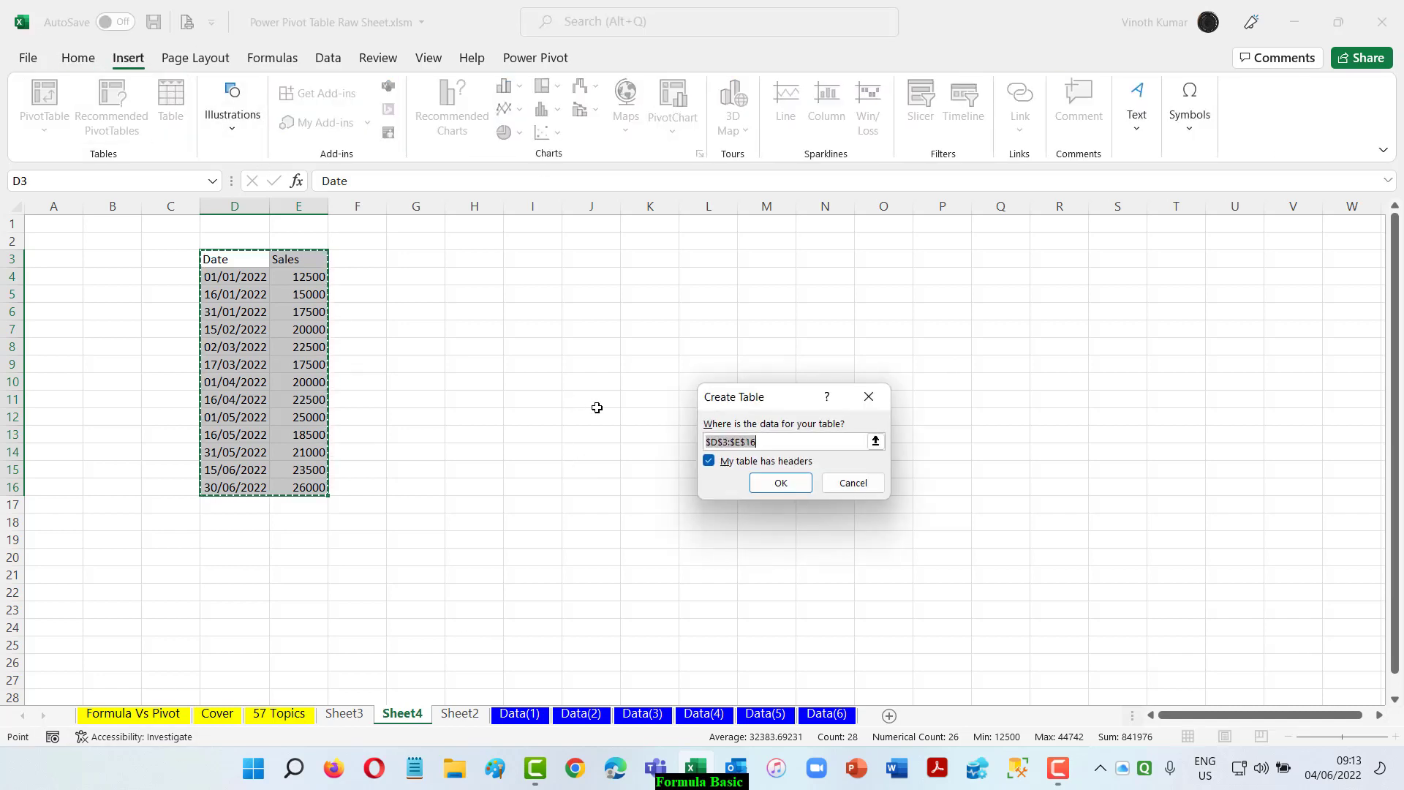
{"action": "left_click", "coordinate": [804, 488]}
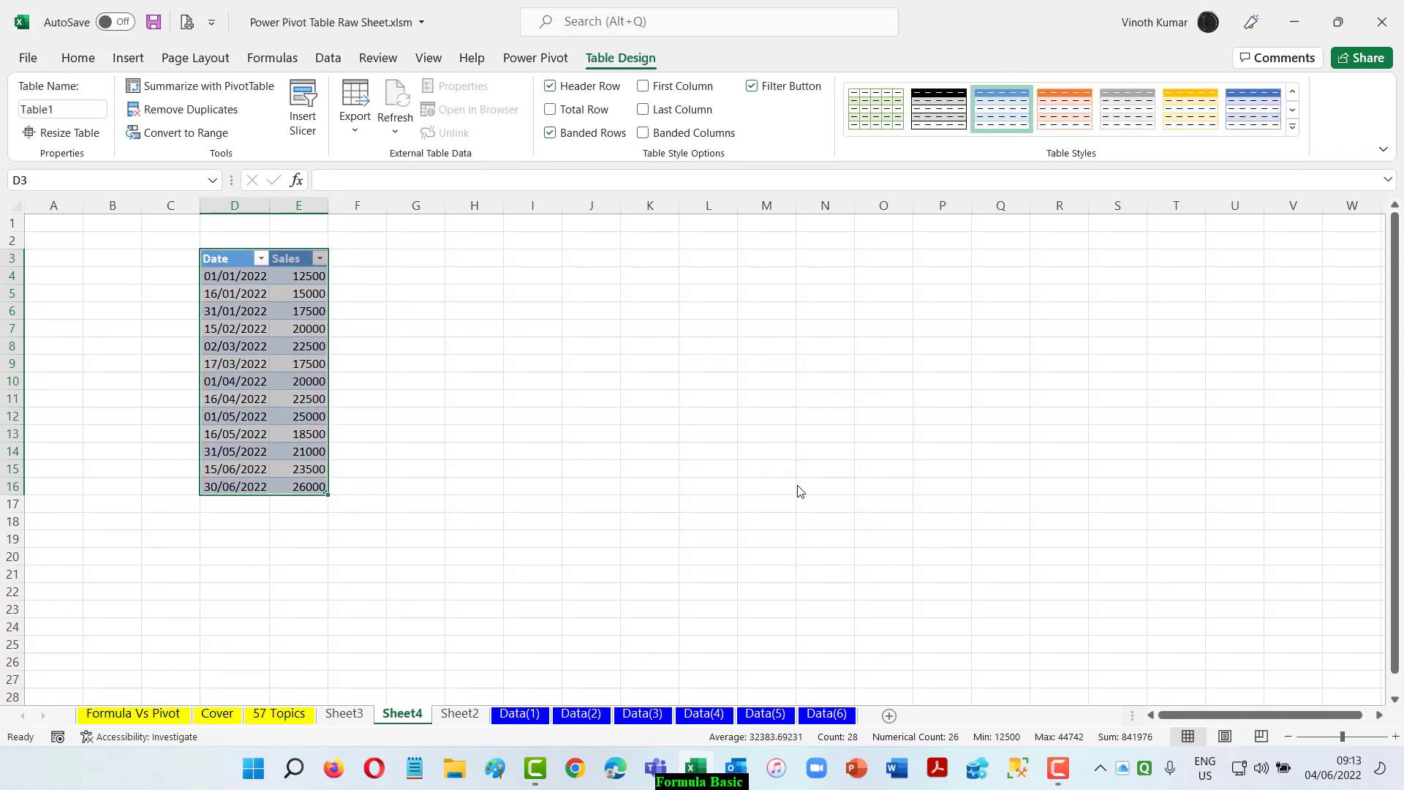
{"action": "left_click", "coordinate": [80, 111]}
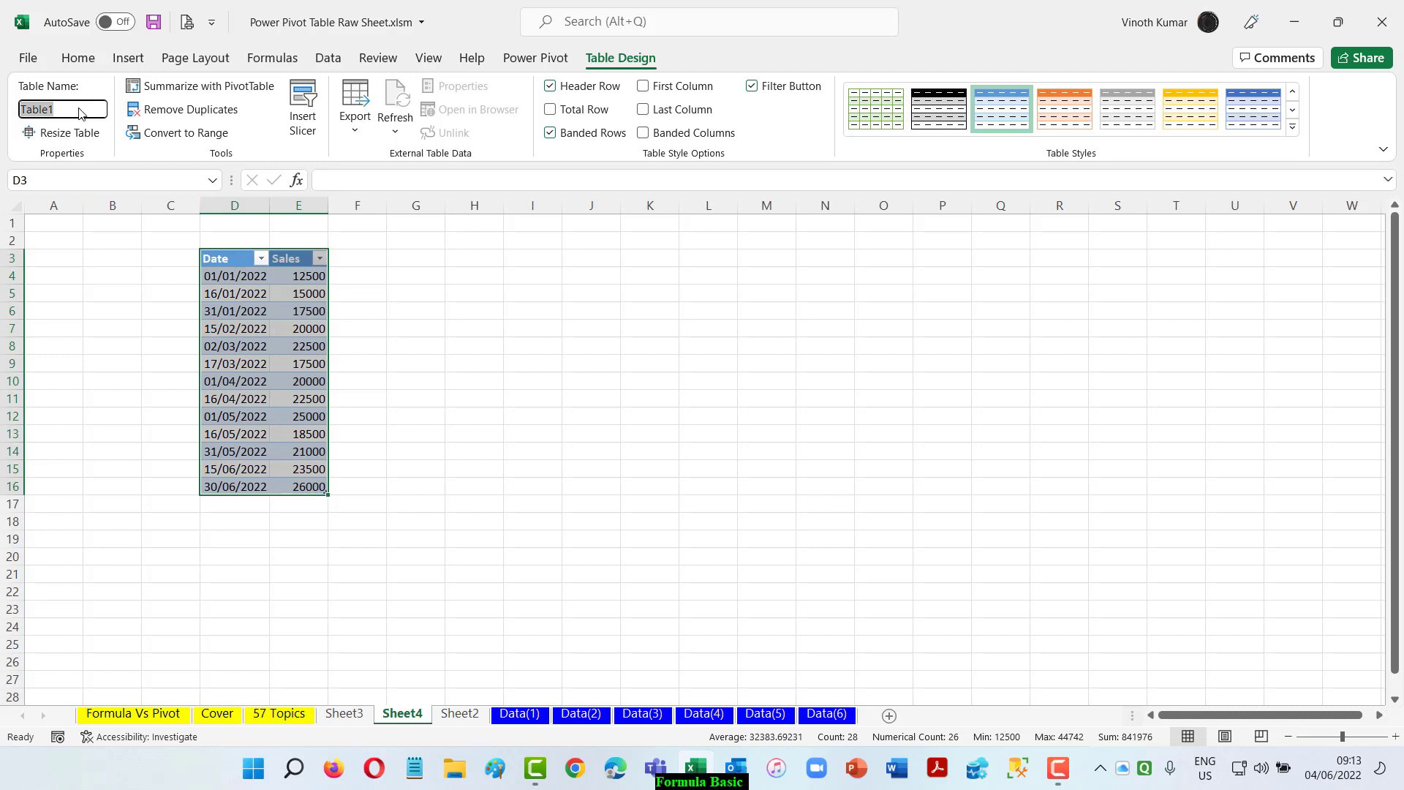
{"action": "key", "text": "BackSpace"}
{"action": "key", "text": "Return"}
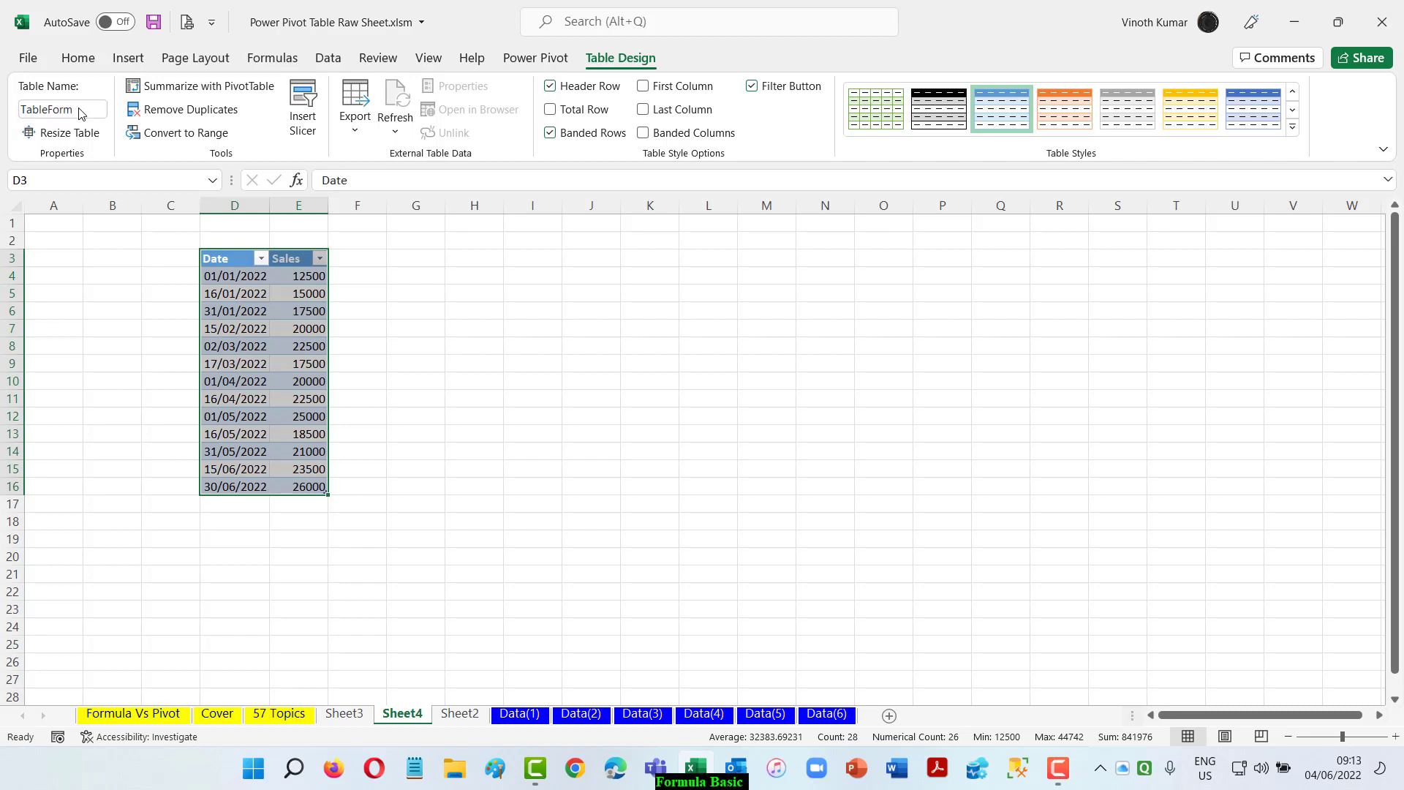
- Insert a PivotTable based on TableForm at cell I3 of the existing sheet
{"action": "left_click", "coordinate": [232, 262]}
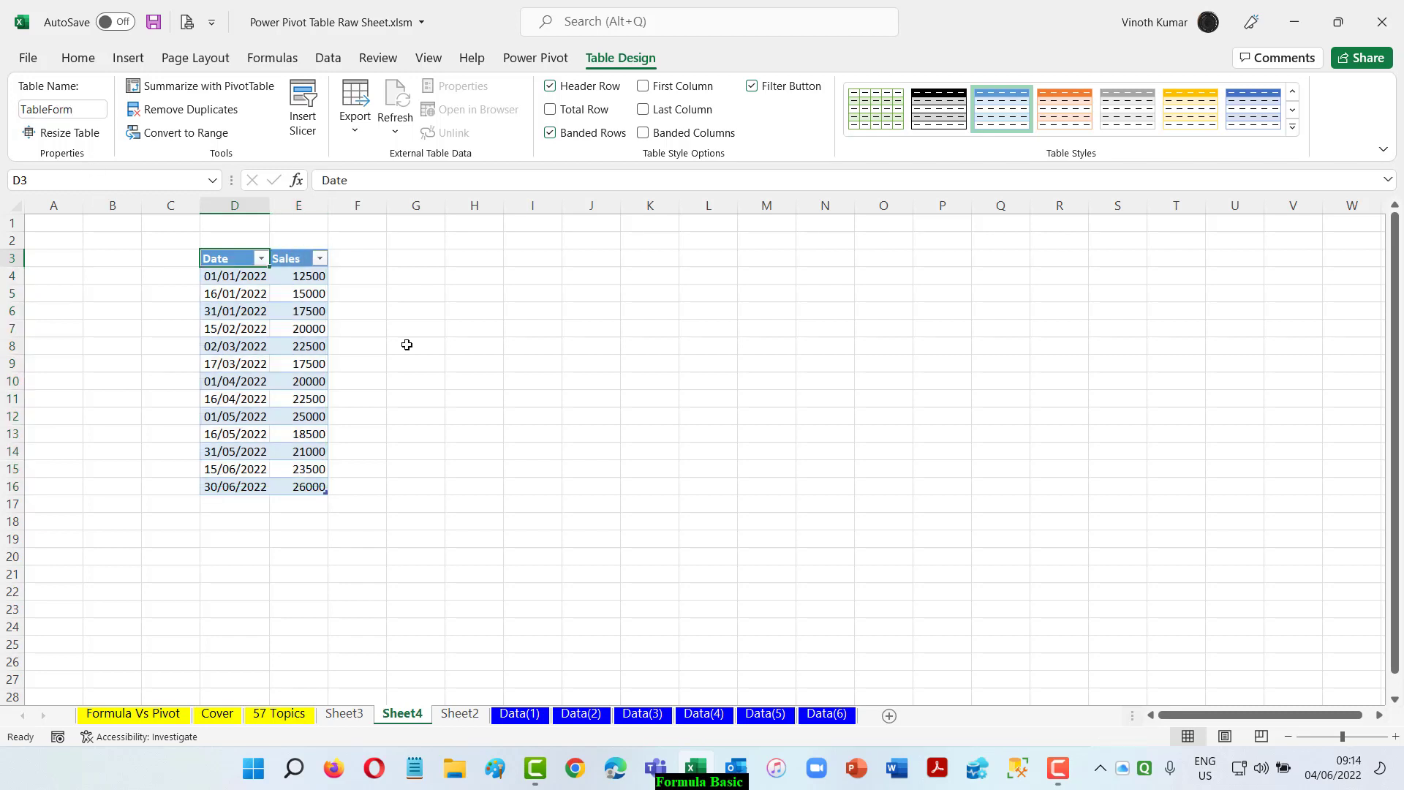
{"action": "left_click", "coordinate": [128, 57]}
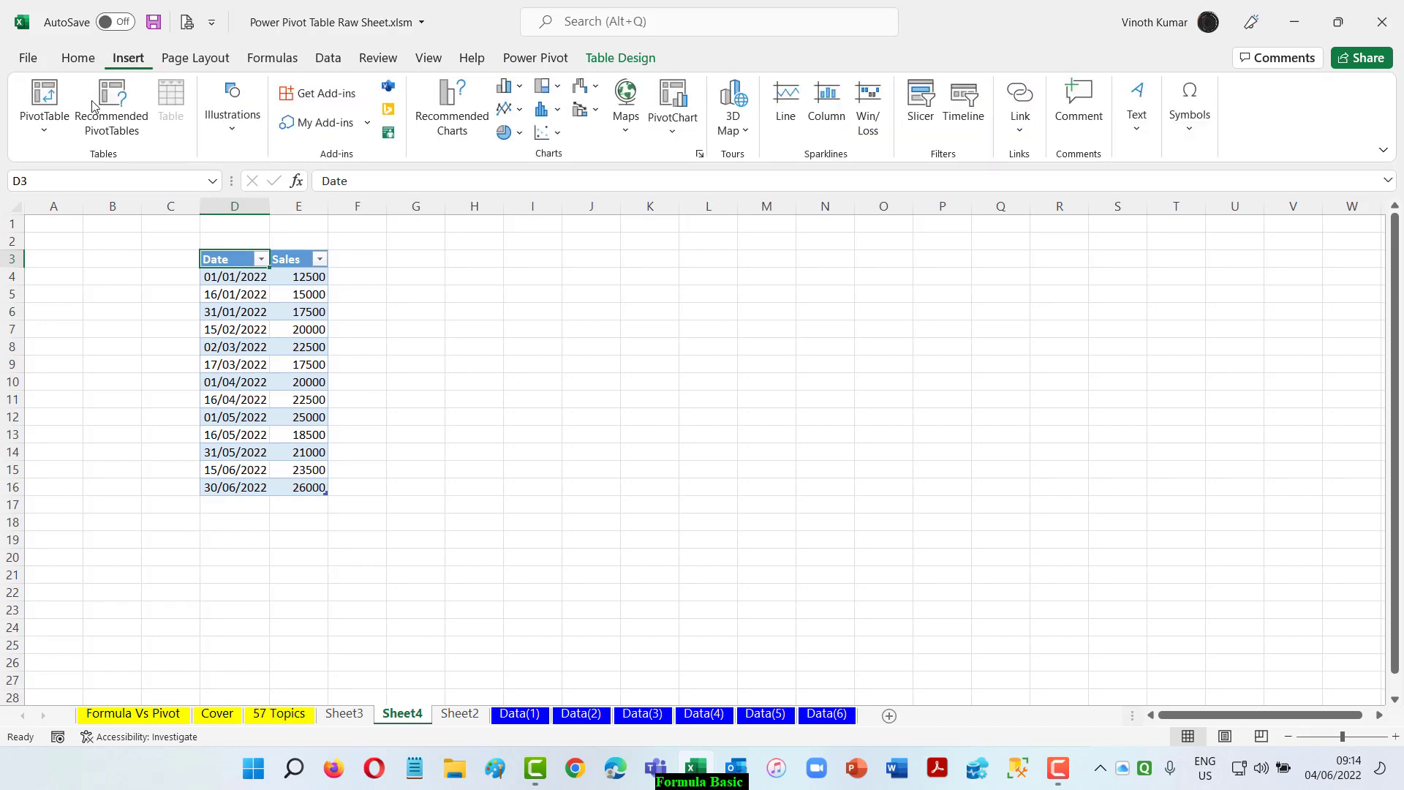
{"action": "left_click", "coordinate": [46, 95]}
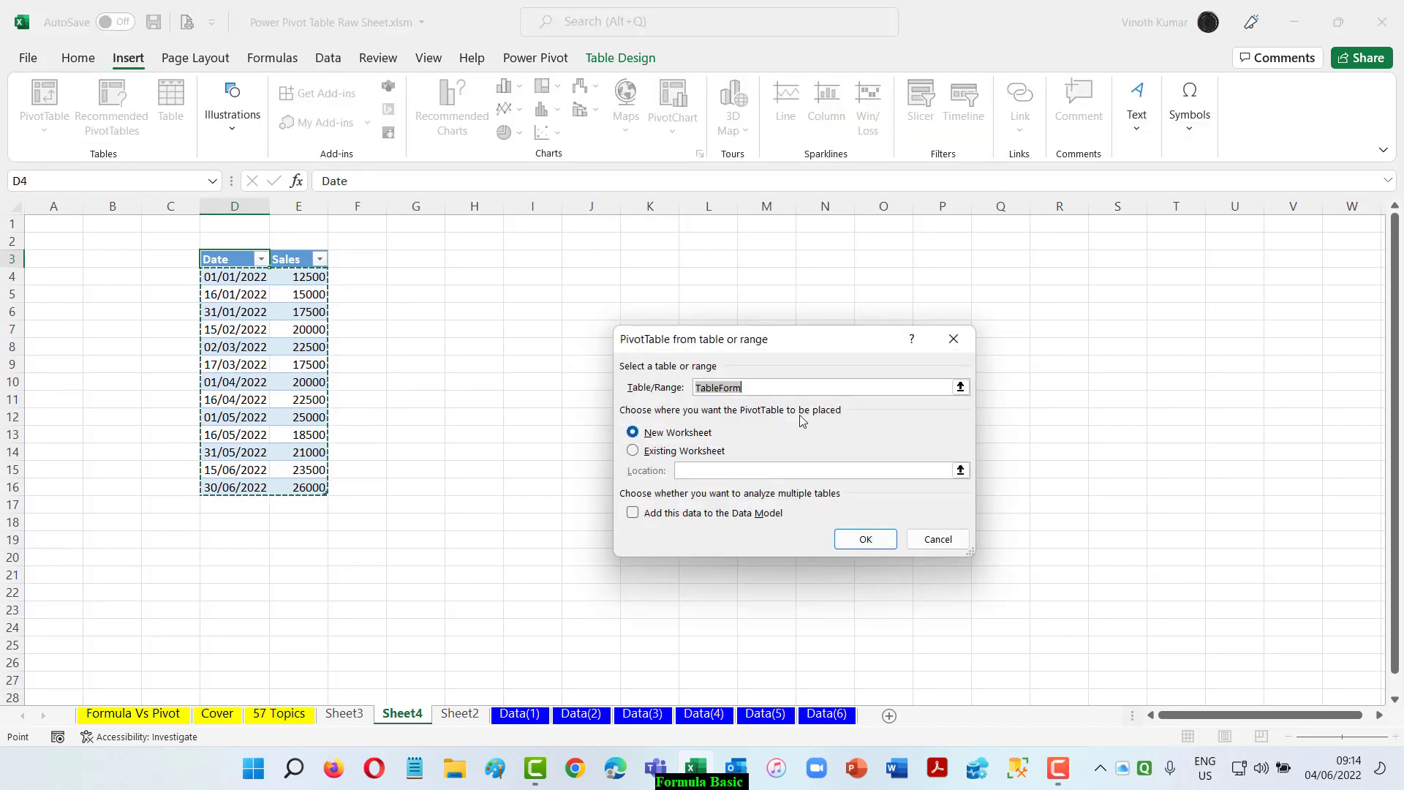
{"action": "left_click", "coordinate": [633, 452]}
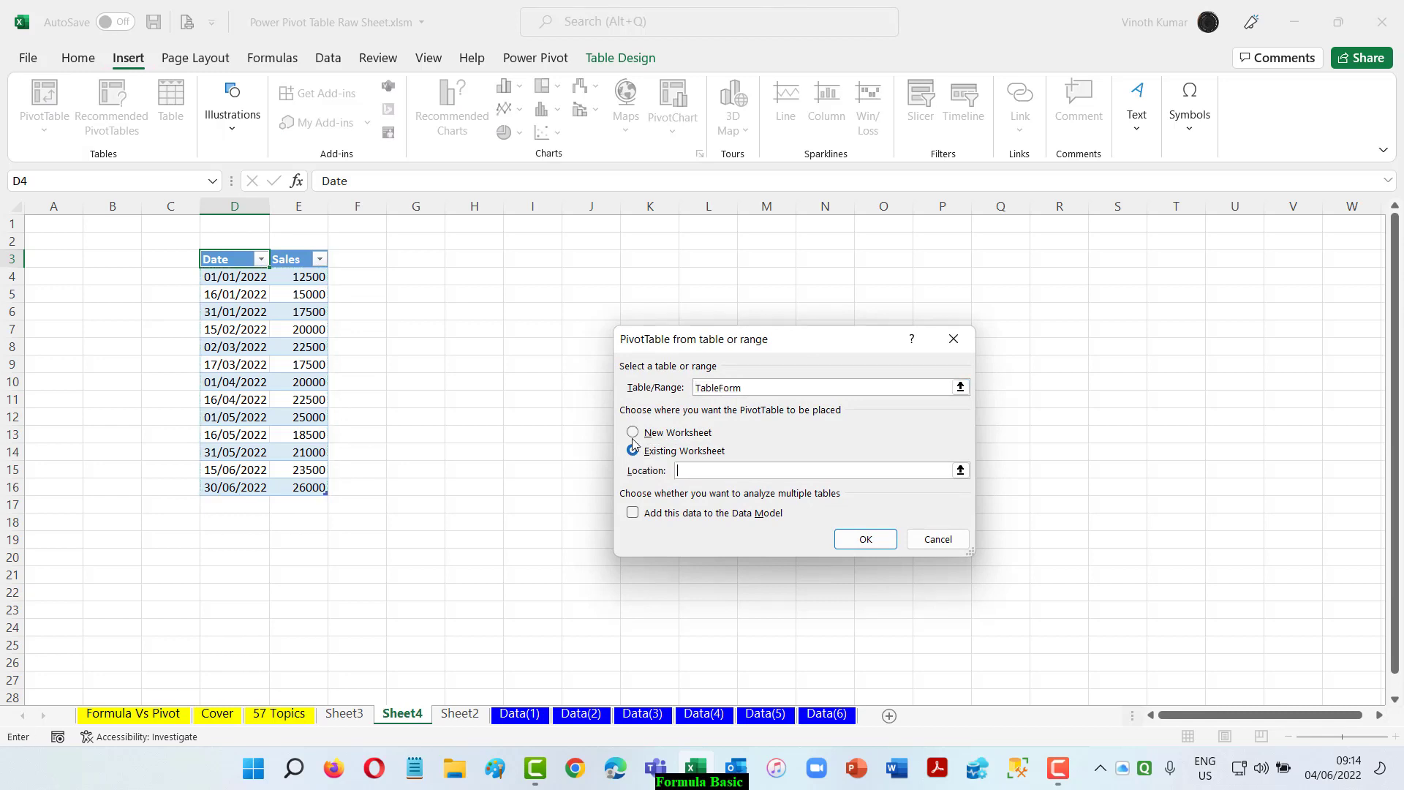
{"action": "left_click", "coordinate": [528, 257]}
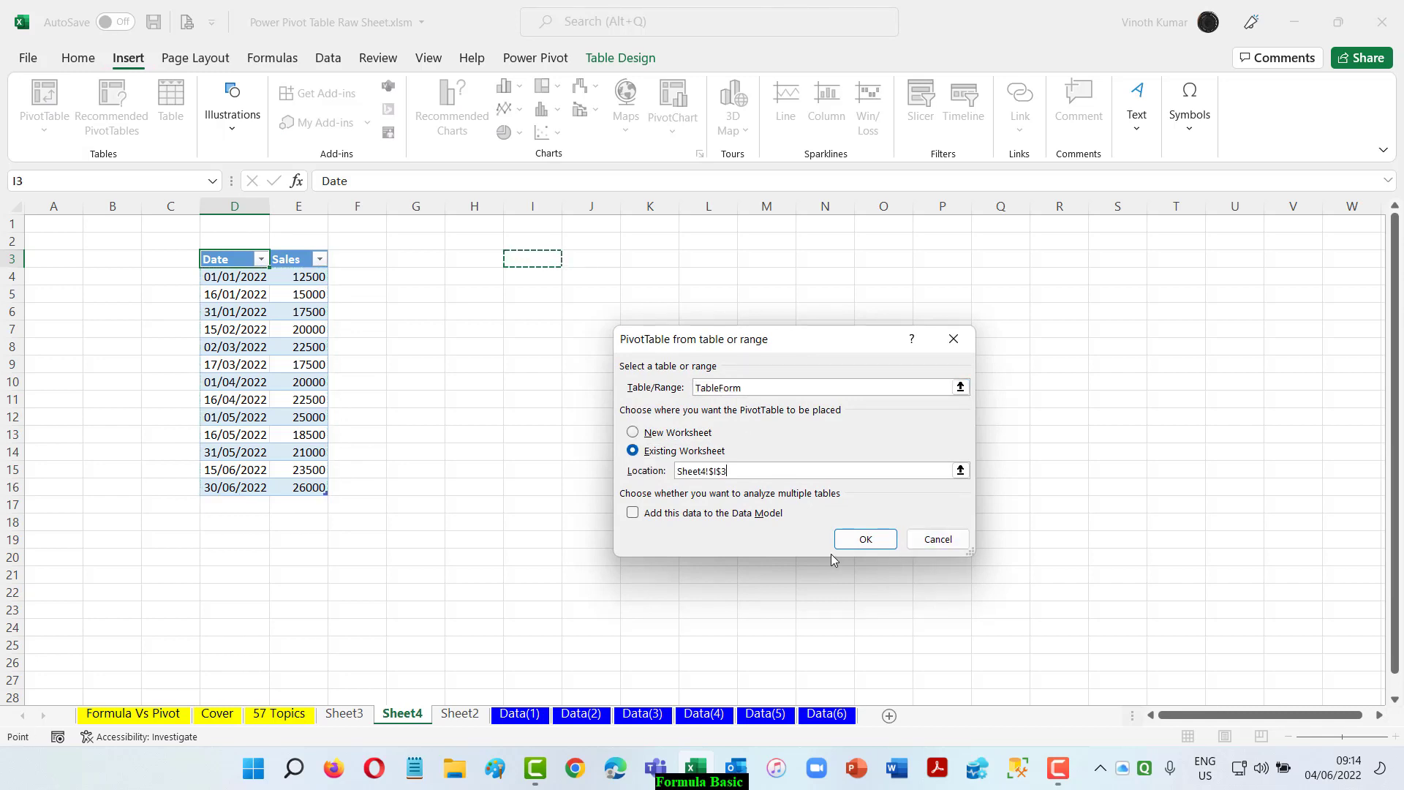
{"action": "left_click", "coordinate": [867, 541]}
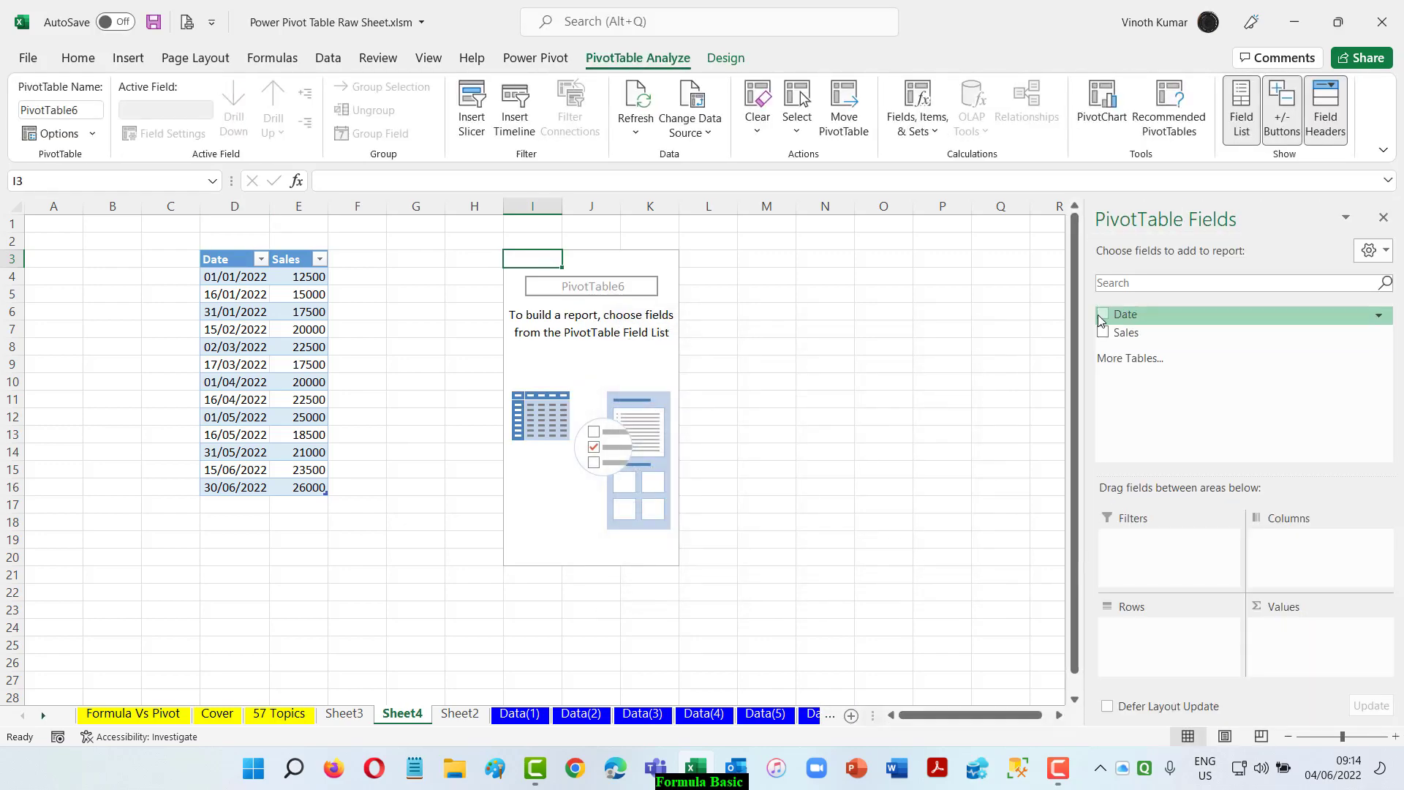
- Build the PivotTable with Months in rows and the sum of Sales as values, leaving out the Date field
{"action": "left_click", "coordinate": [1102, 315]}
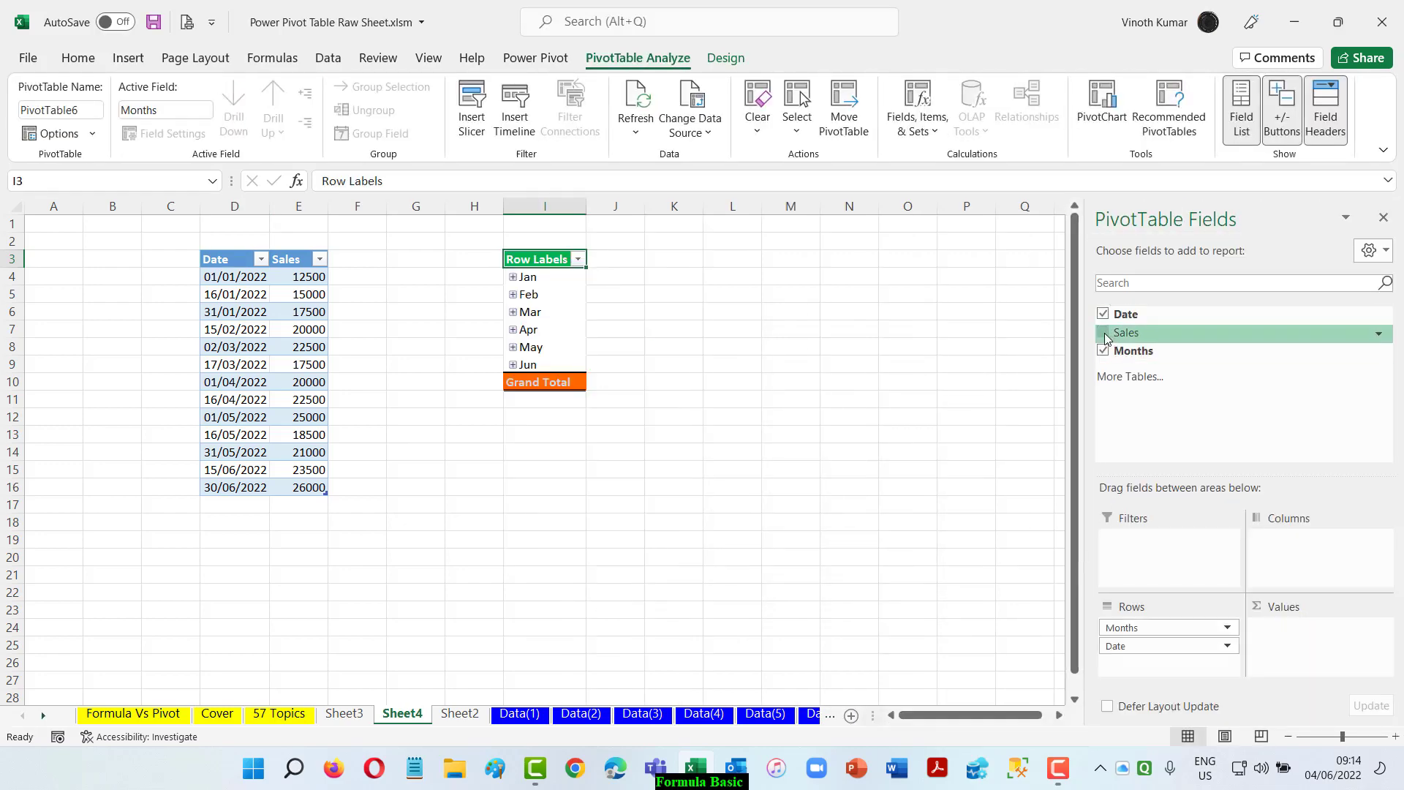
{"action": "left_click", "coordinate": [1103, 333]}
{"action": "left_click", "coordinate": [1104, 313]}
{"action": "left_click", "coordinate": [809, 399]}
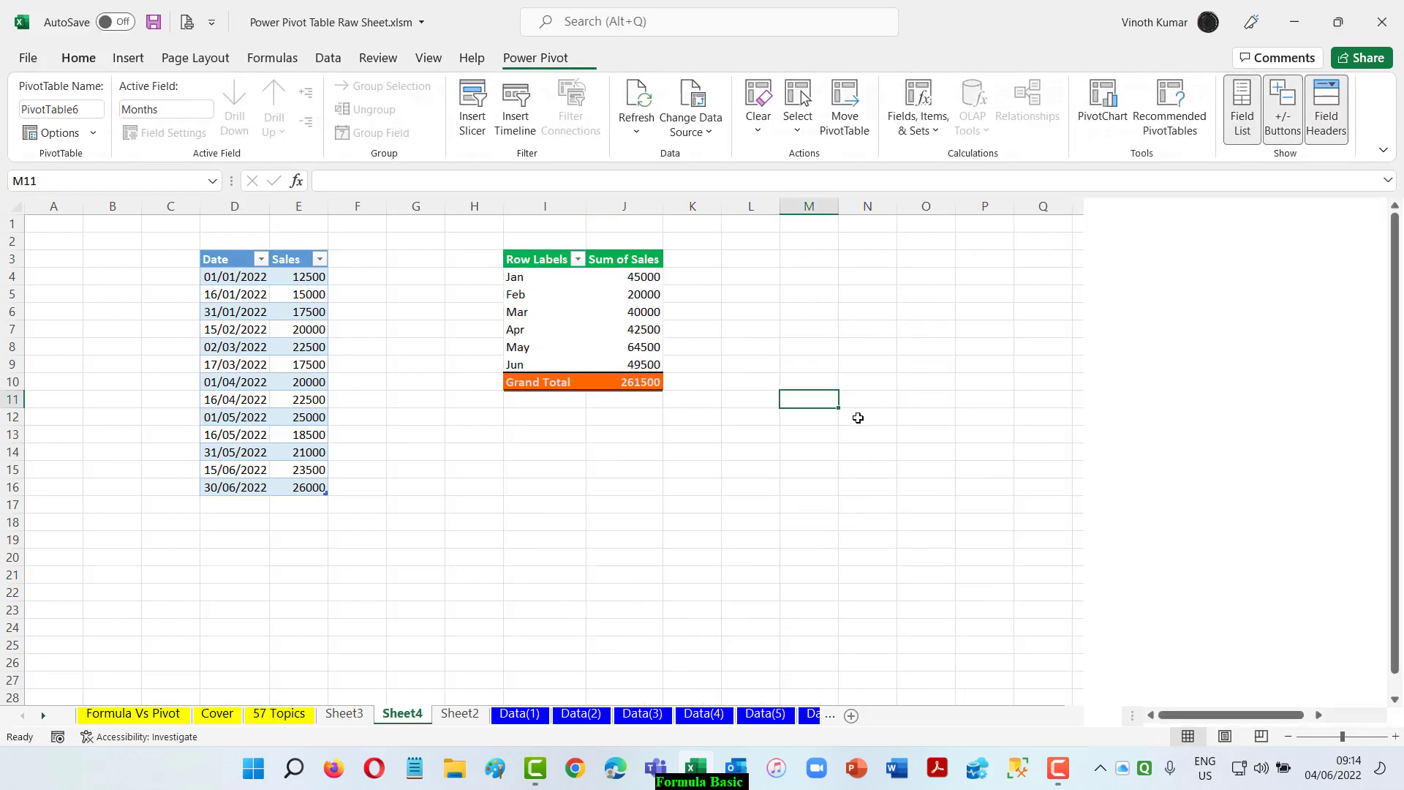
- Change the PivotTable's report layout to Tabular Form
{"action": "left_click", "coordinate": [544, 266]}
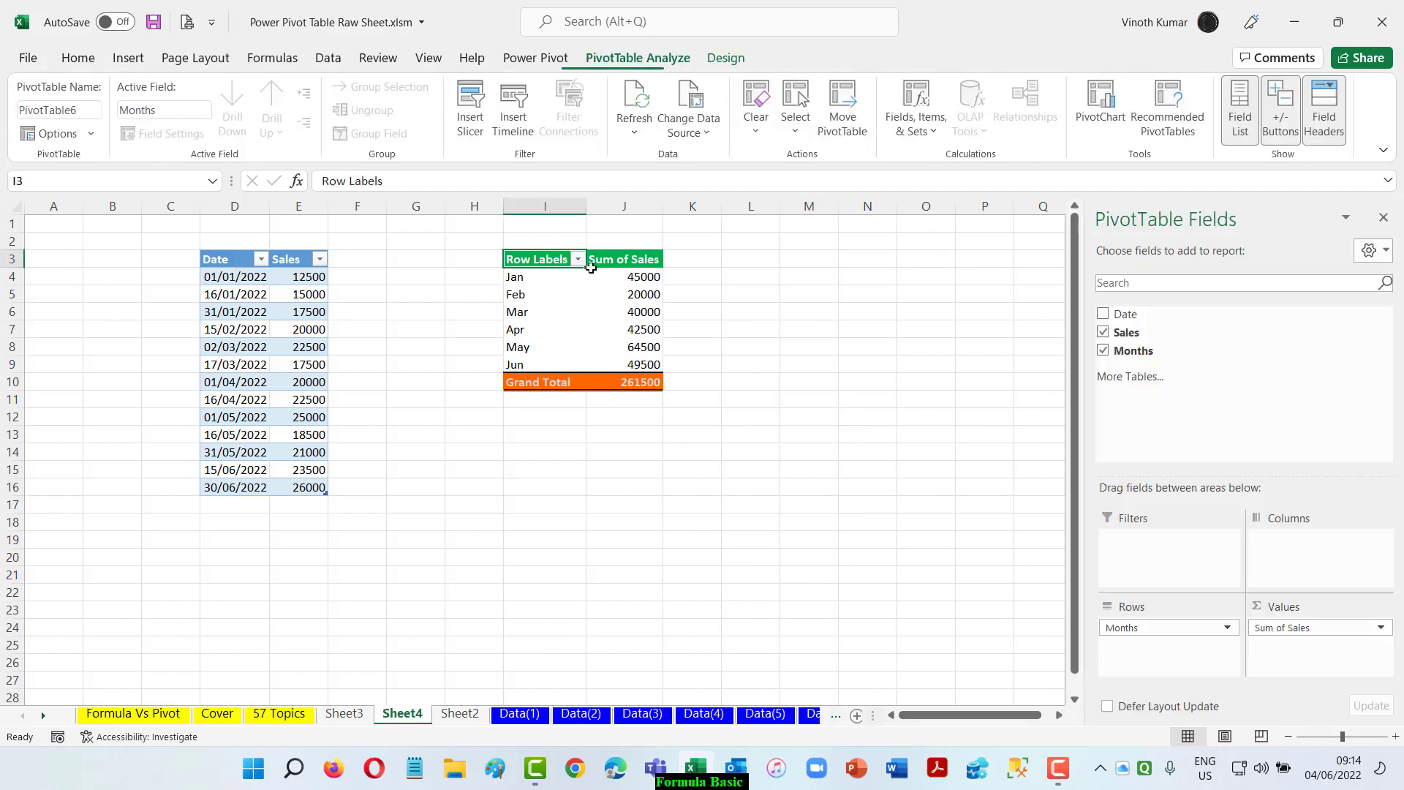
{"action": "left_click", "coordinate": [723, 58]}
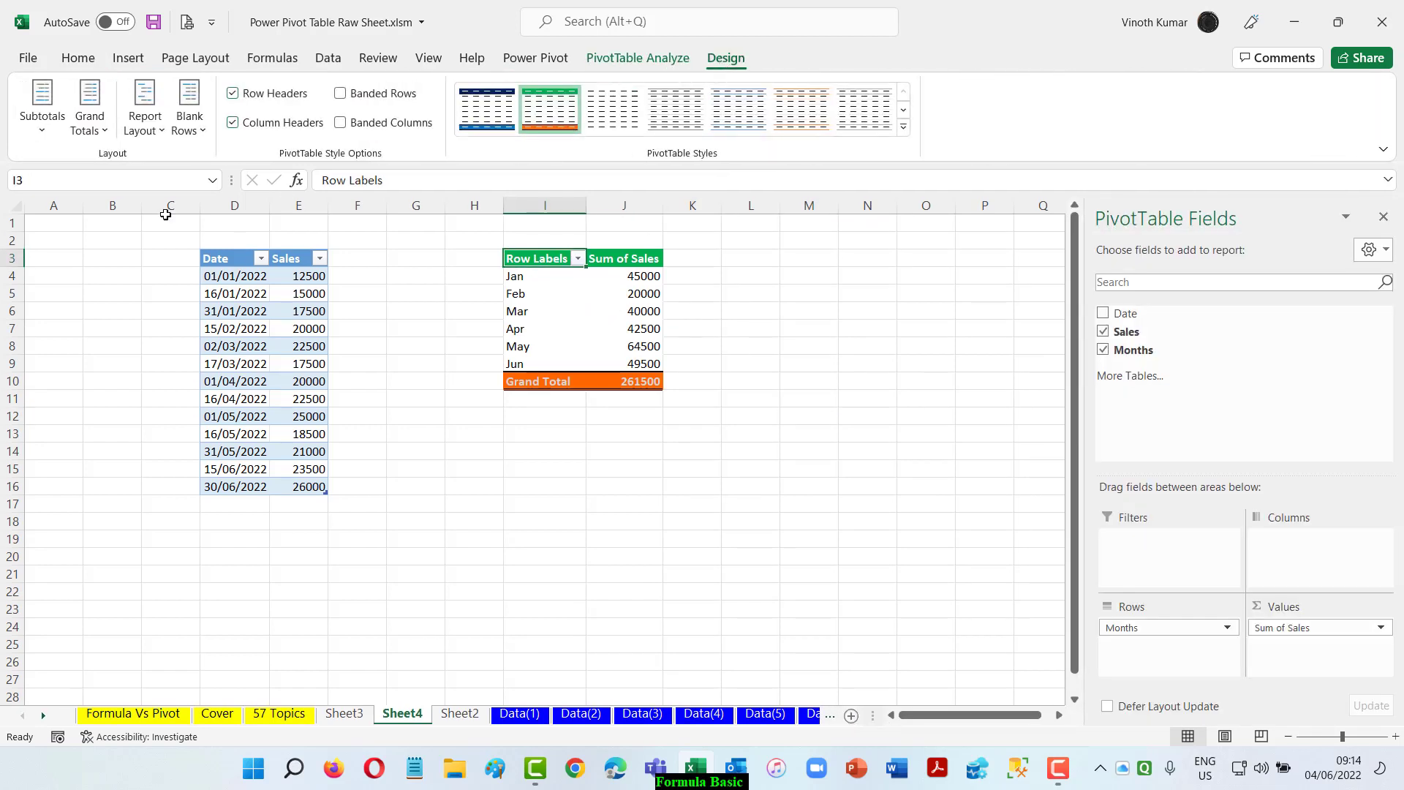
{"action": "left_click", "coordinate": [143, 117]}
{"action": "left_click", "coordinate": [223, 257]}
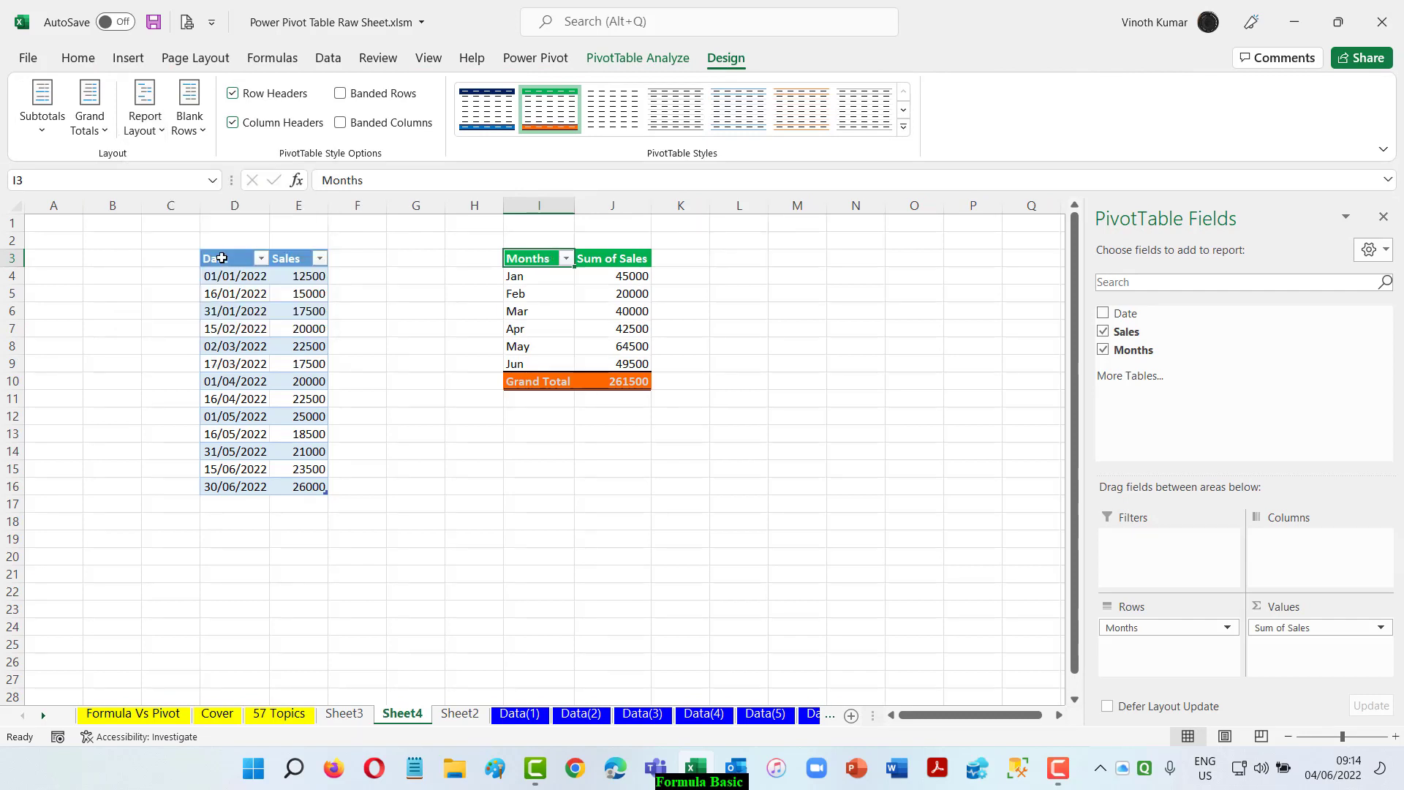
- Set the number format of the PivotTable's Sales values to Accounting with the ₹ symbol and 2 decimal places
{"action": "right_click", "coordinate": [616, 381]}
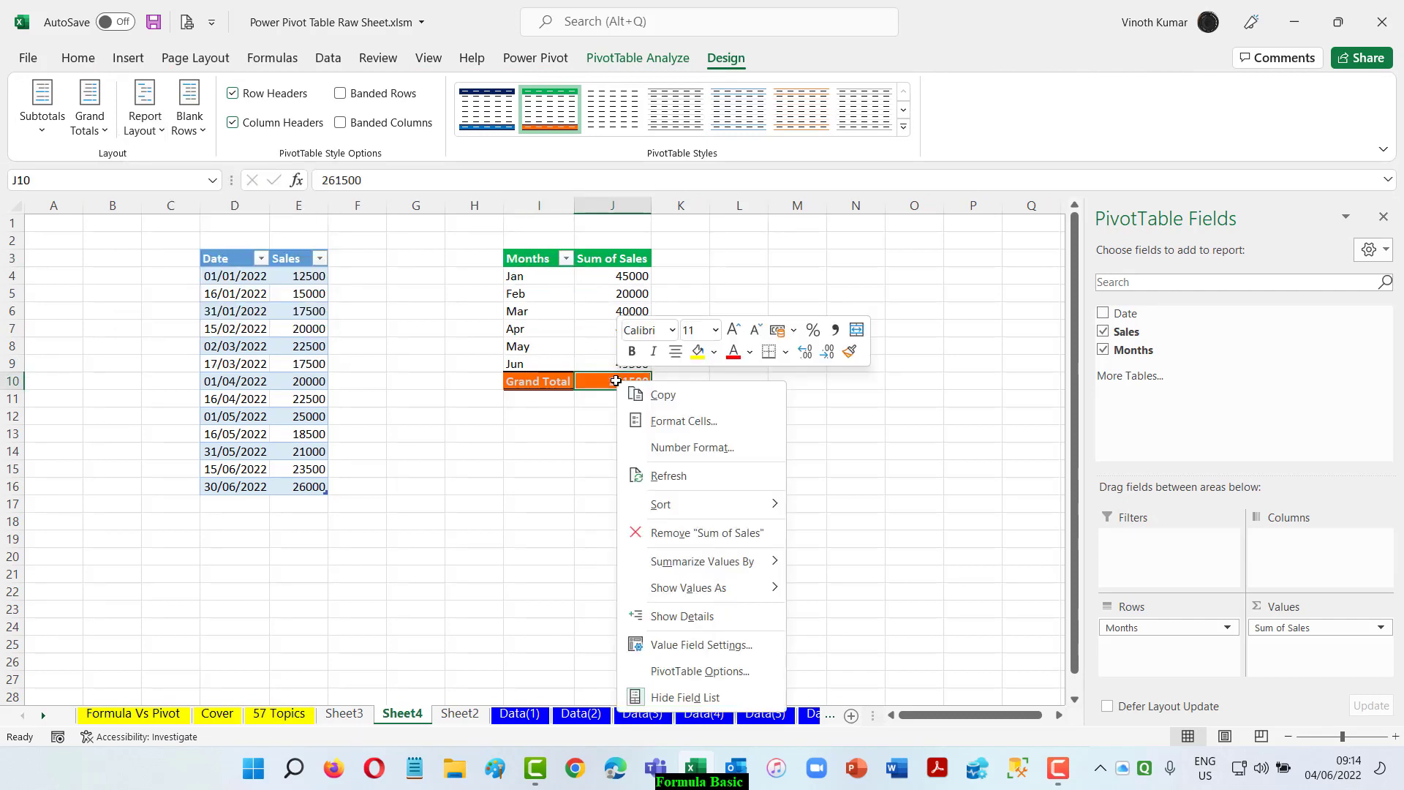
{"action": "left_click", "coordinate": [662, 646]}
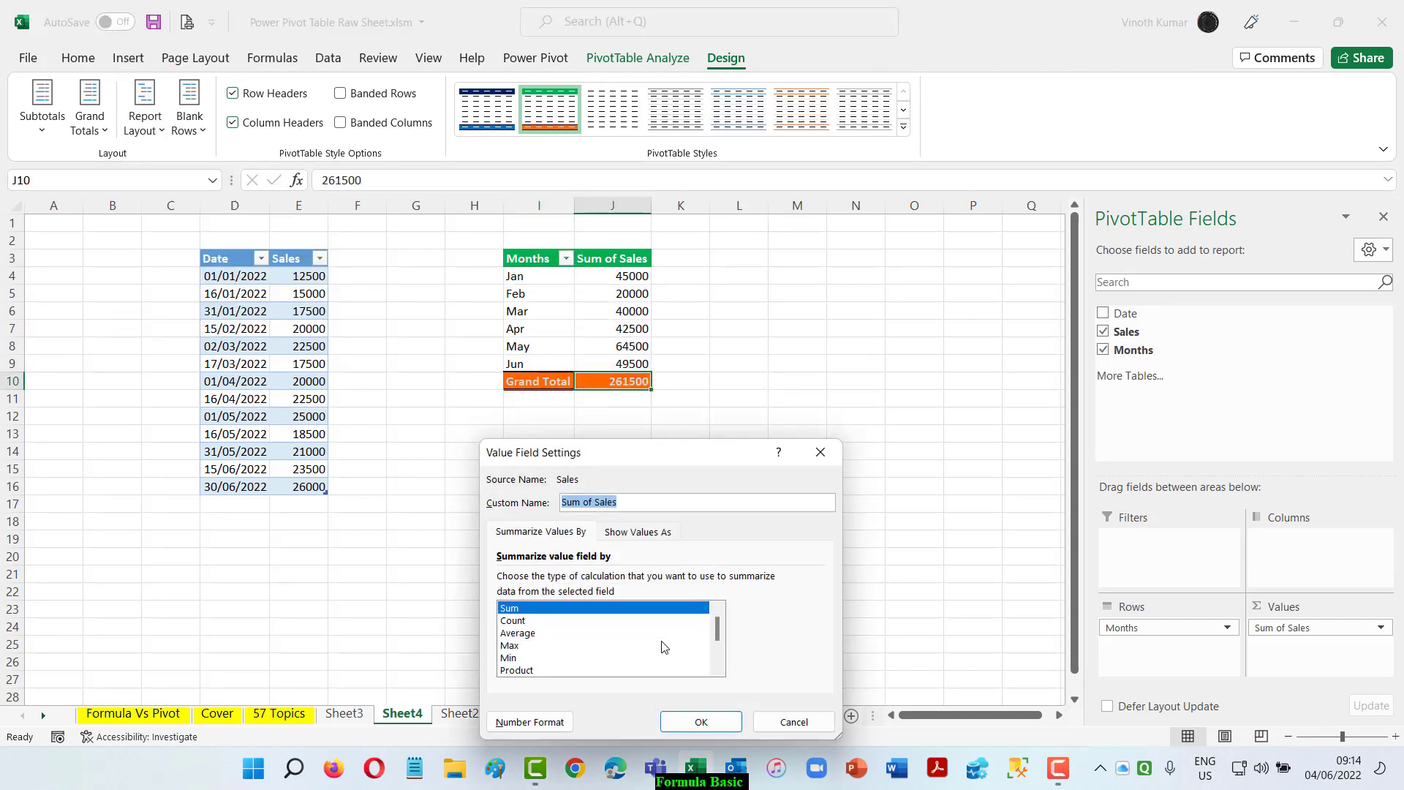
{"action": "left_click", "coordinate": [517, 723]}
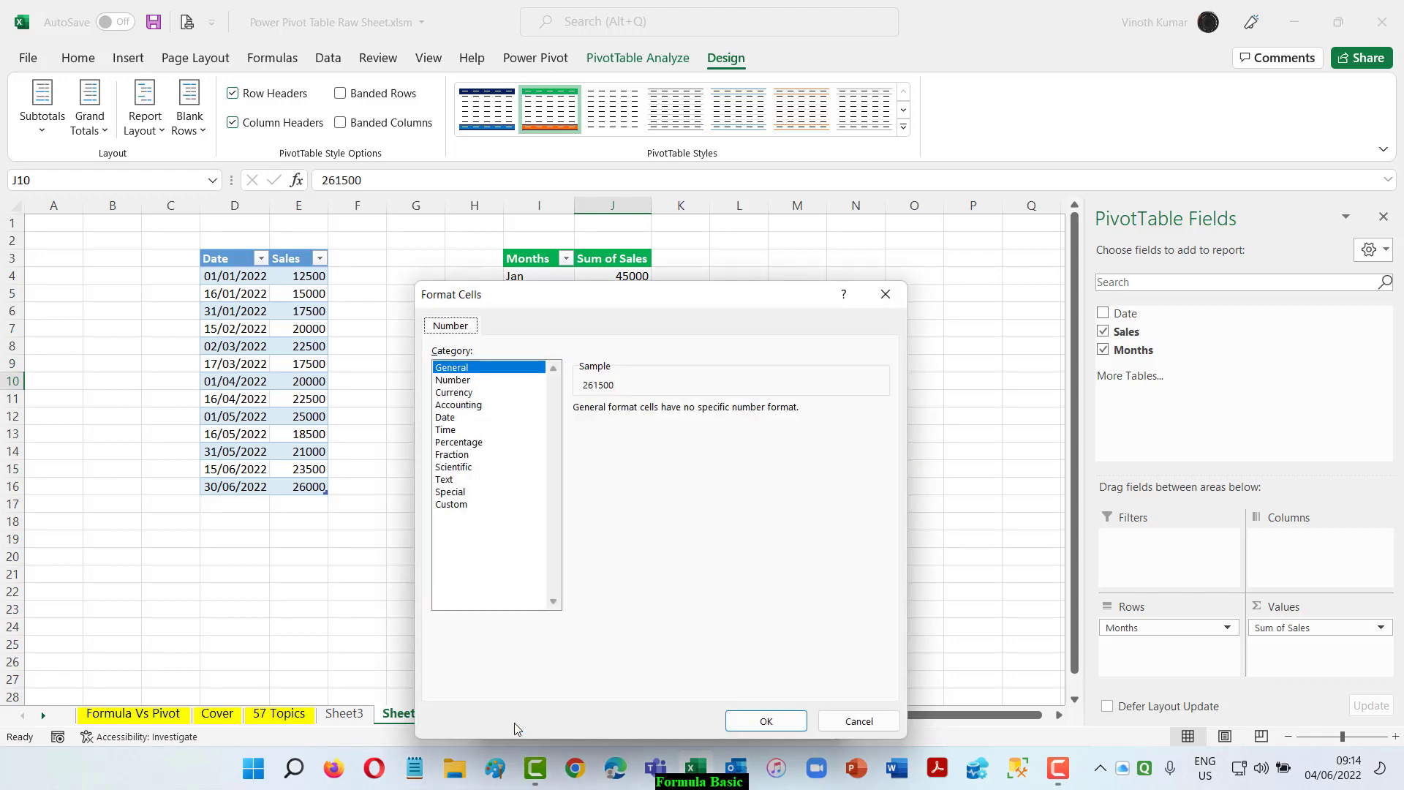
{"action": "left_click", "coordinate": [461, 417]}
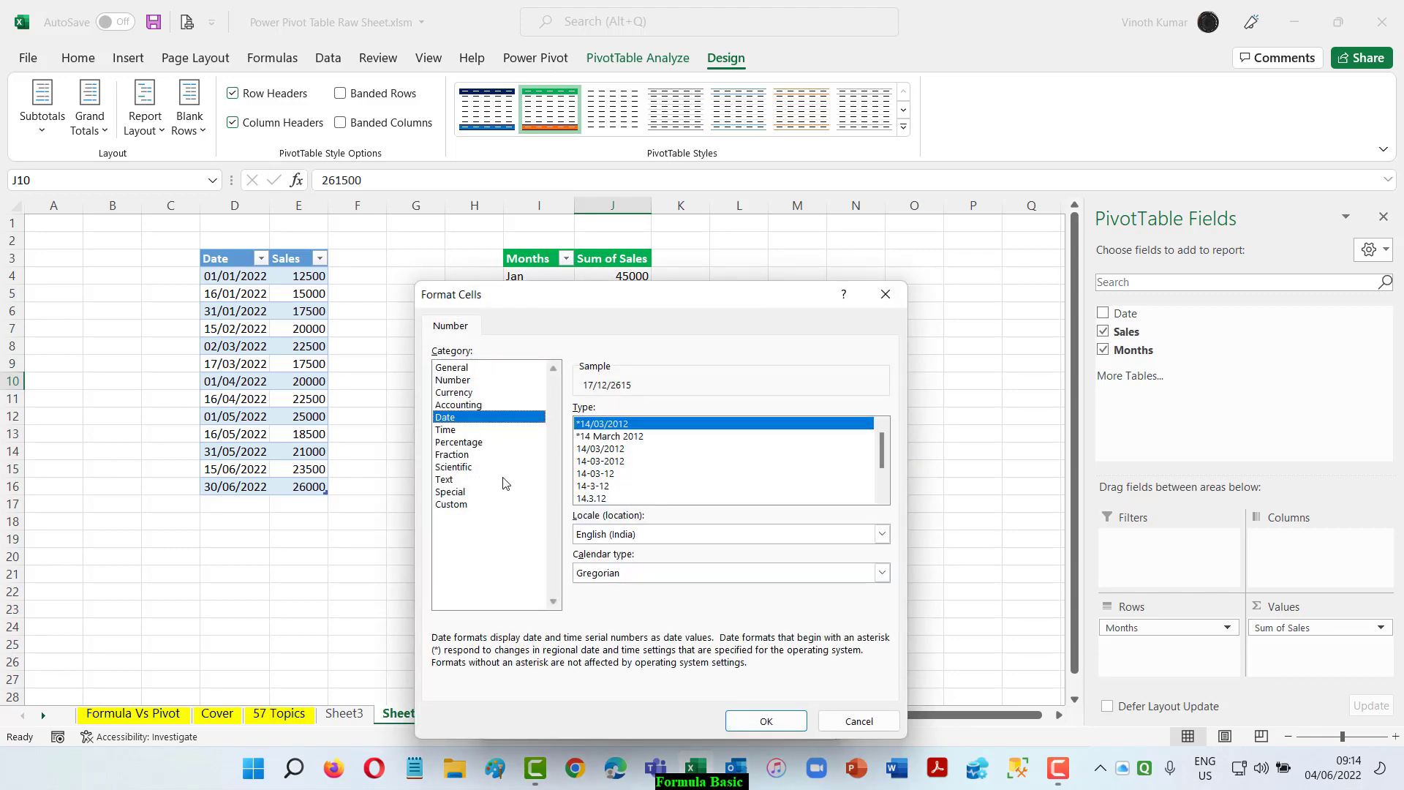
{"action": "left_click", "coordinate": [461, 406]}
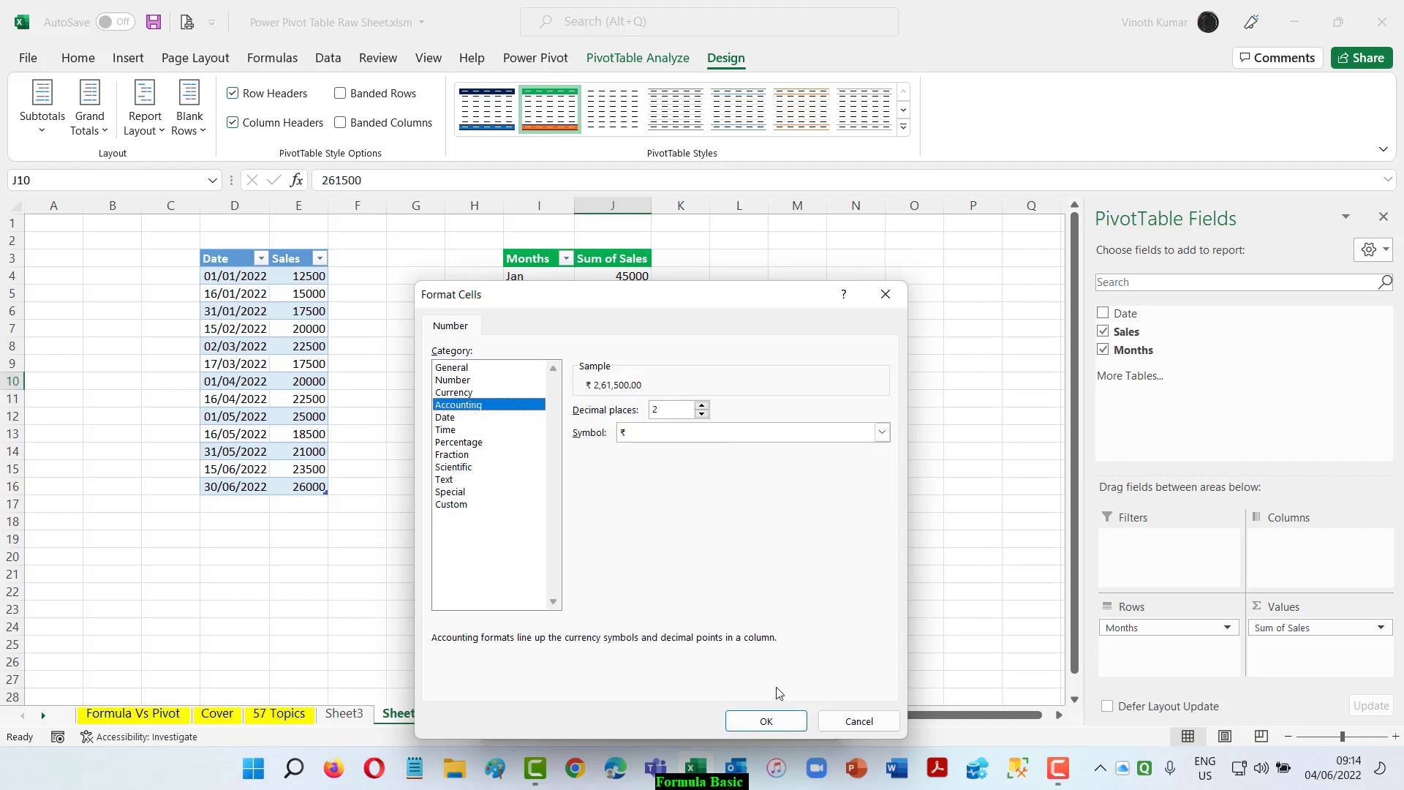
{"action": "left_click", "coordinate": [766, 721]}
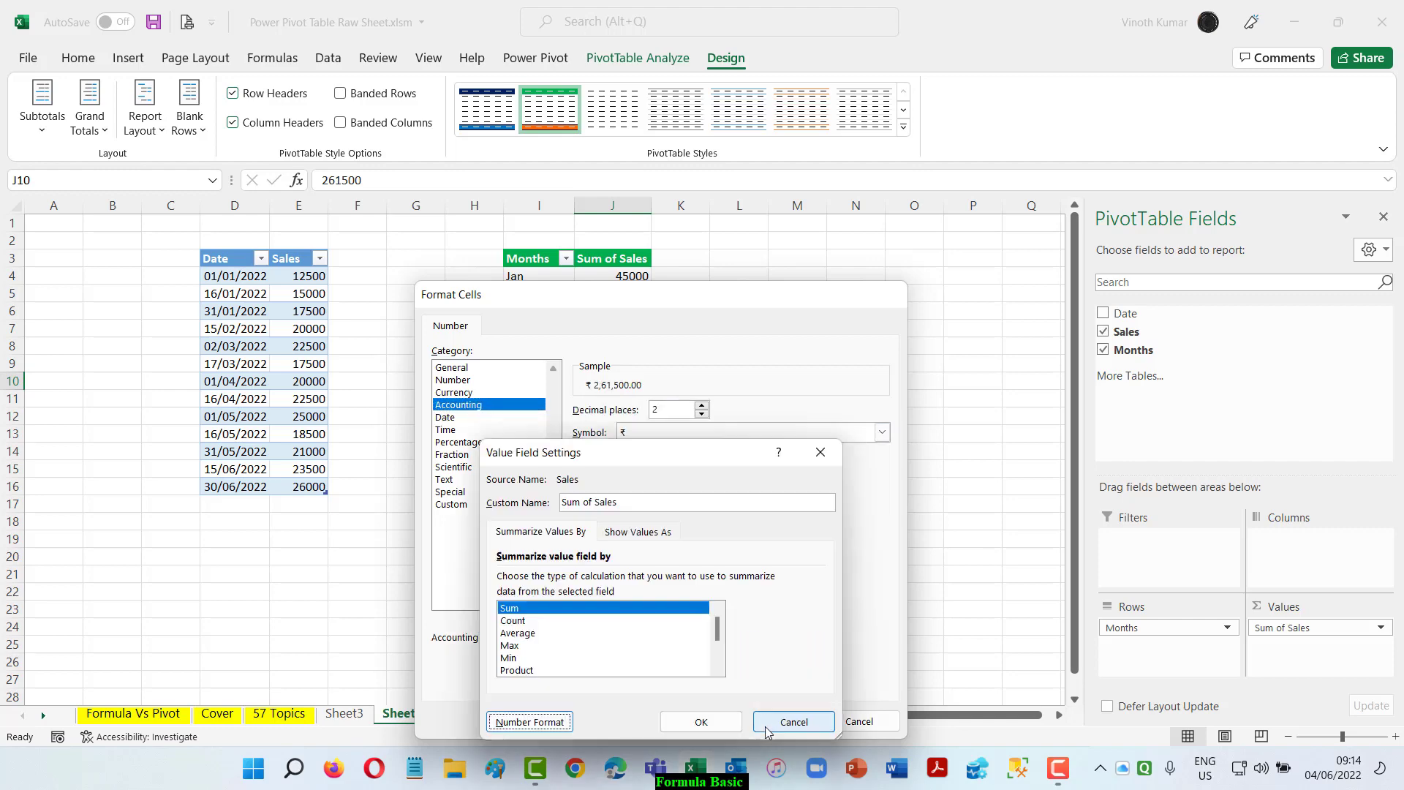
{"action": "left_click", "coordinate": [690, 720]}
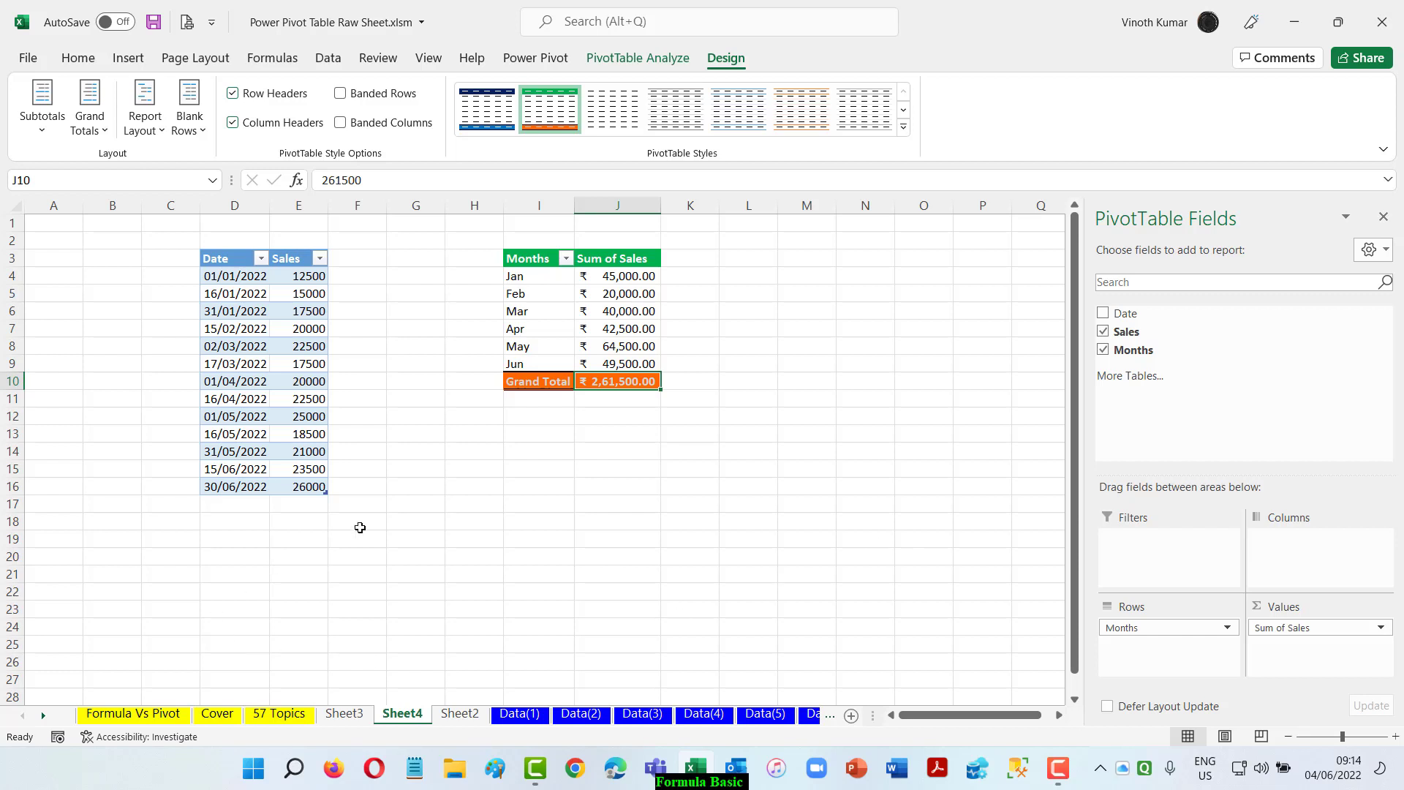
- Extend the table's dates by filling D17:D29 with the formula =D16+15
{"action": "left_click_drag", "start_coordinate": [249, 510], "coordinate": [251, 655]}
{"action": "type", "text": "="}
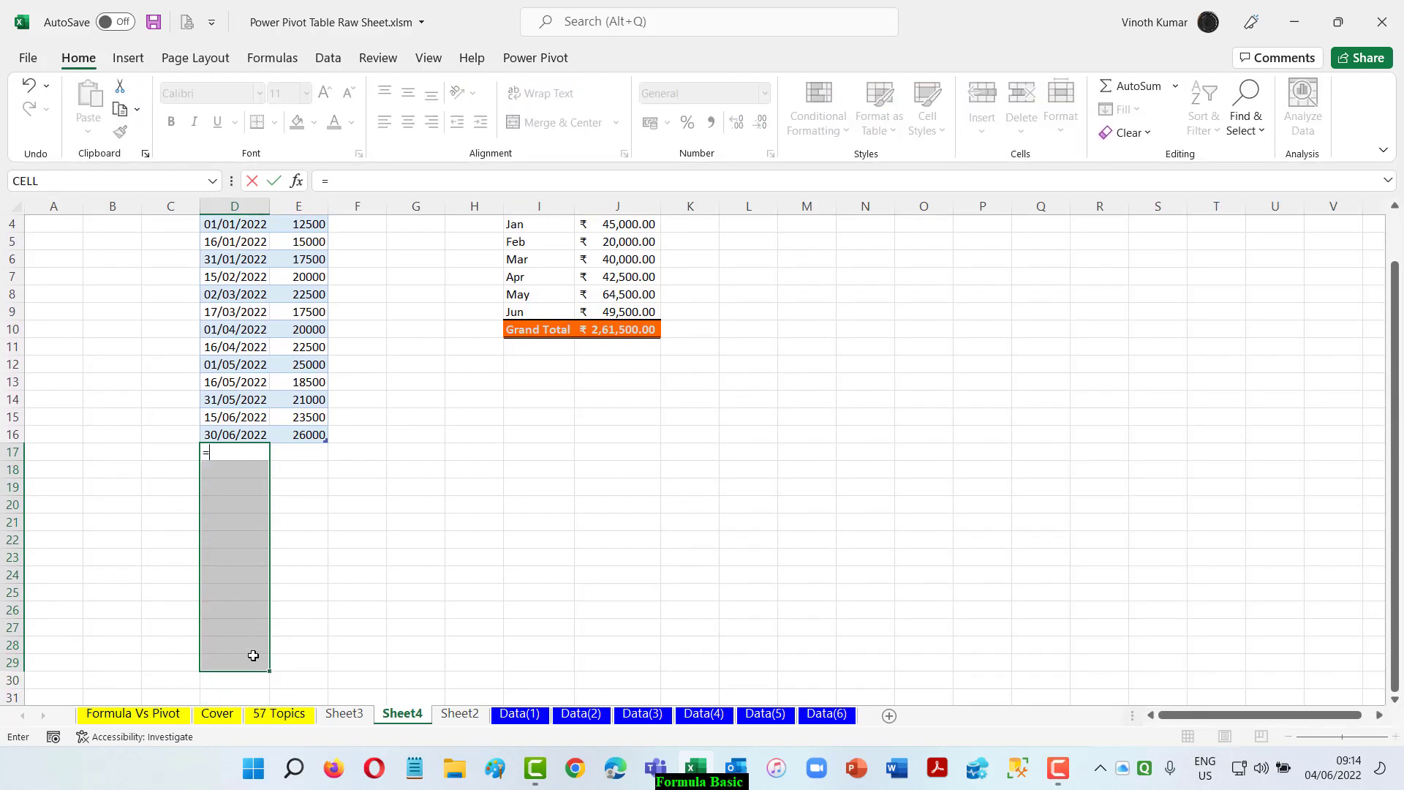
{"action": "key", "text": "Up"}
{"action": "type", "text": "+15"}
{"action": "key", "text": "ctrl+Return"}
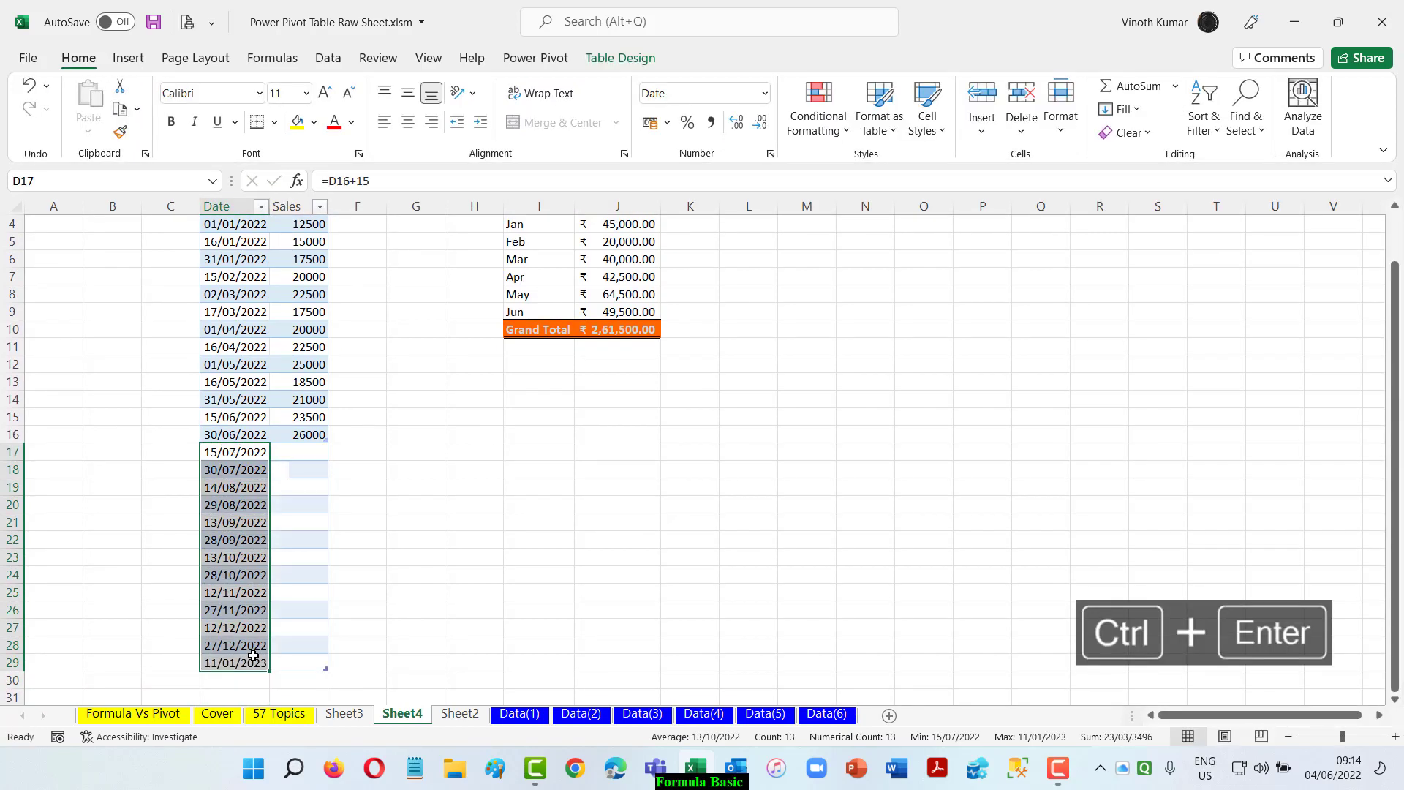
- Delete the table's last row, dated 11/01/2023
{"action": "key", "text": "Down"}
{"action": "key", "text": "ctrl+Down"}
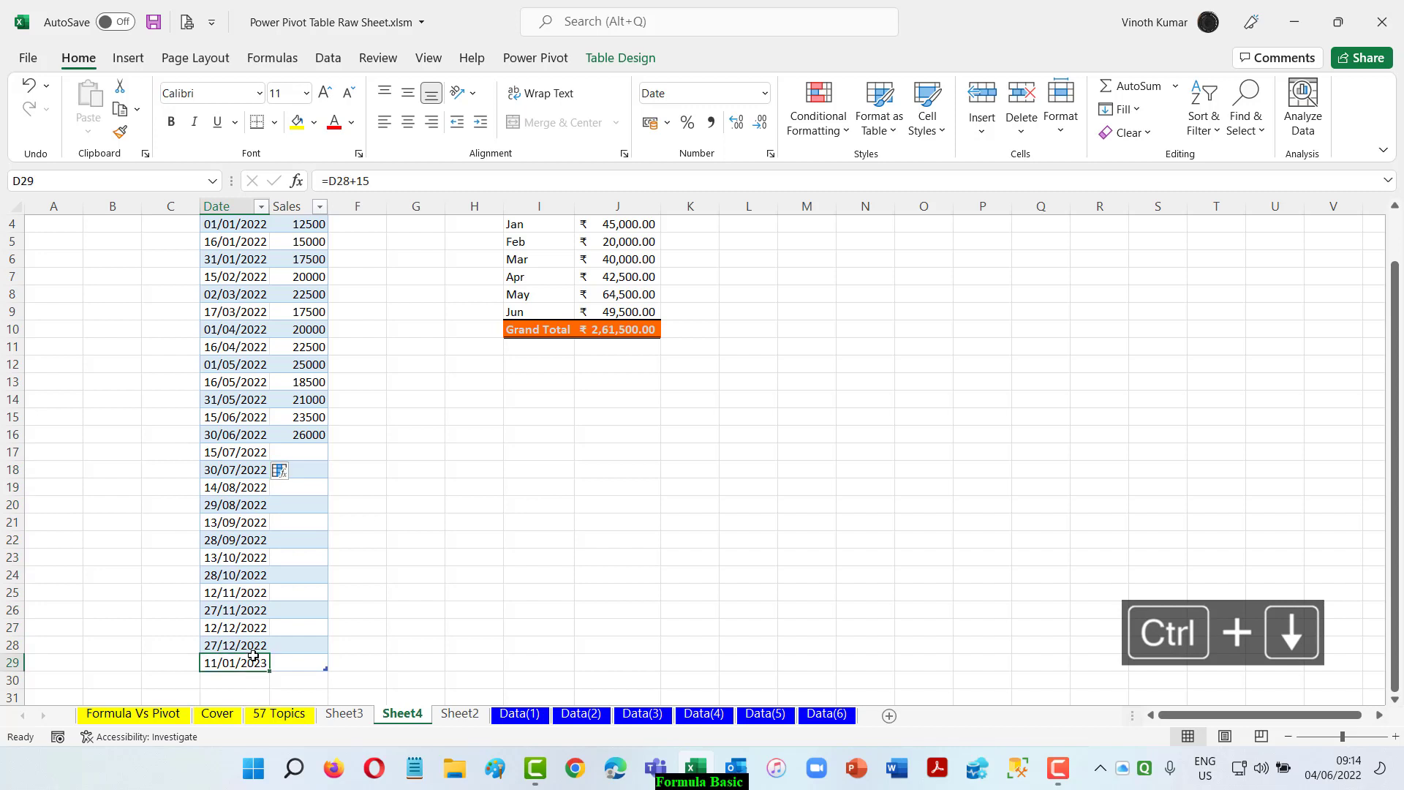
{"action": "key", "text": "shift+Right"}
{"action": "key", "text": "ctrl+minus"}
{"action": "key", "text": "Up"}
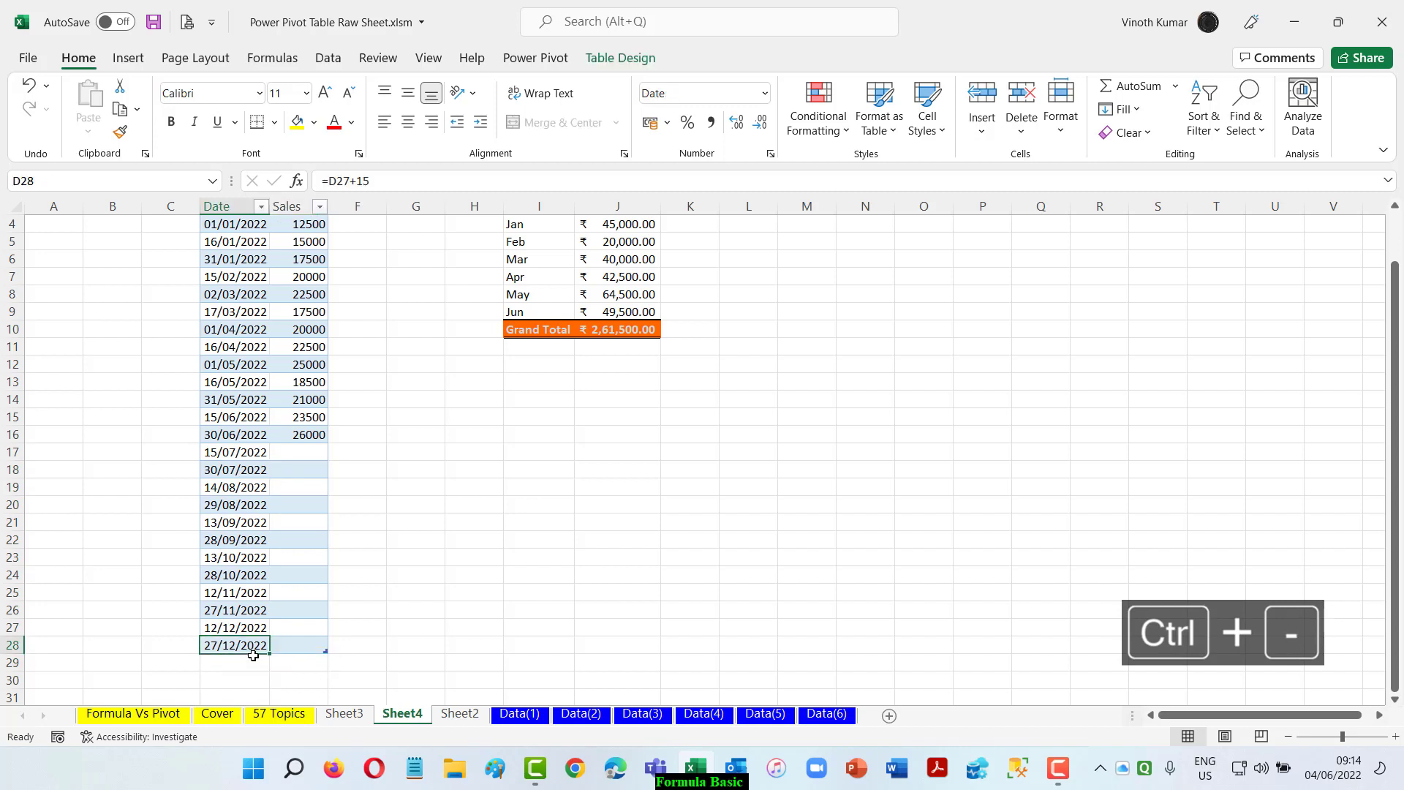
- Fill the empty Sales cells E17:E28 with the formula =E16+2500
{"action": "key", "text": "Right"}
{"action": "key", "text": "ctrl+Up"}
{"action": "key", "text": "Down"}
{"action": "key", "text": "shift+Down"}
{"action": "key", "text": "shift+Down"}
{"action": "key", "text": "shift+Down"}
{"action": "key", "text": "shift+Down"}
{"action": "key", "text": "shift+Down"}
{"action": "key", "text": "shift+Down"}
{"action": "key", "text": "shift+Down"}
{"action": "key", "text": "shift+Down"}
{"action": "key", "text": "shift+Down"}
{"action": "key", "text": "shift+Down"}
{"action": "key", "text": "shift+Down"}
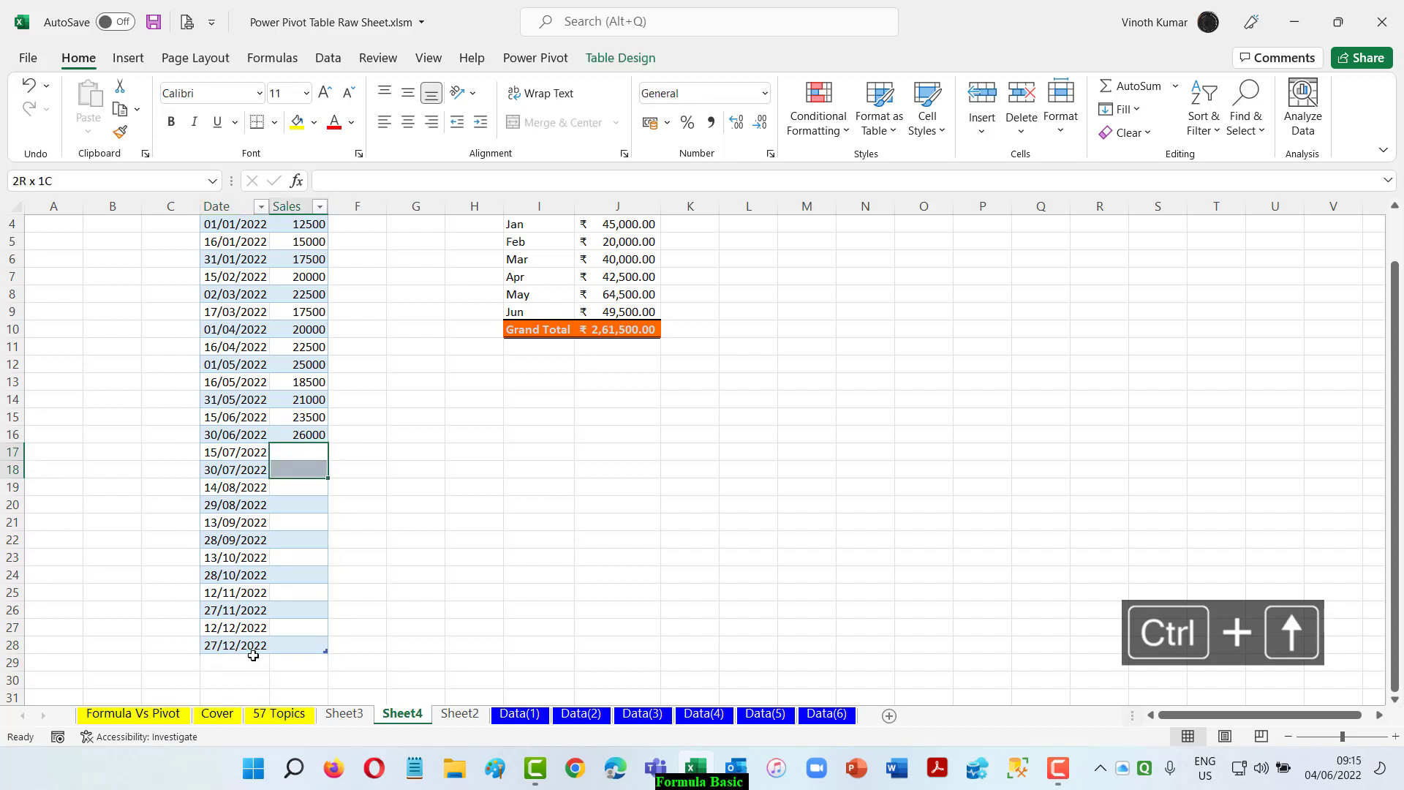
{"action": "type", "text": "="}
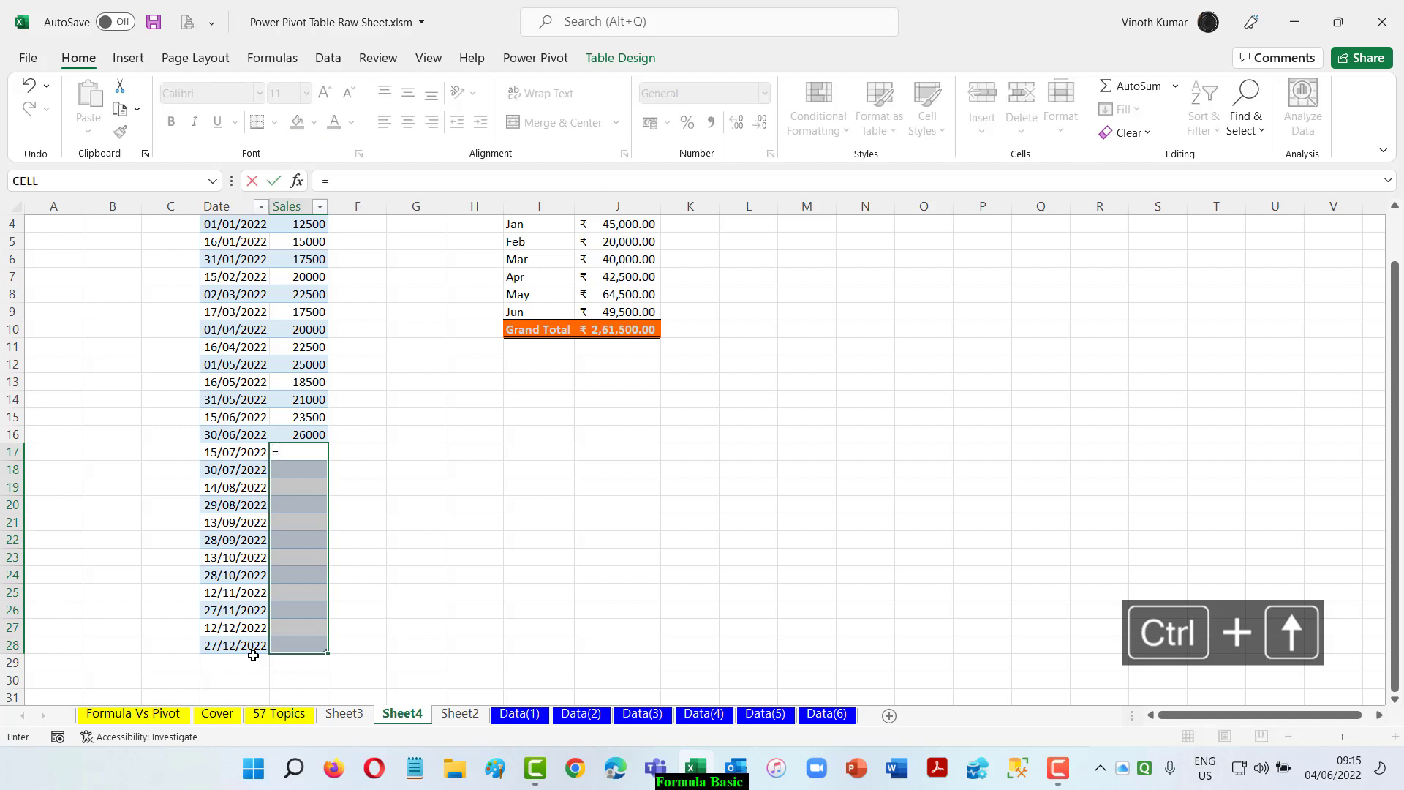
{"action": "key", "text": "Up"}
{"action": "type", "text": "+2500"}
{"action": "key", "text": "ctrl+Return"}
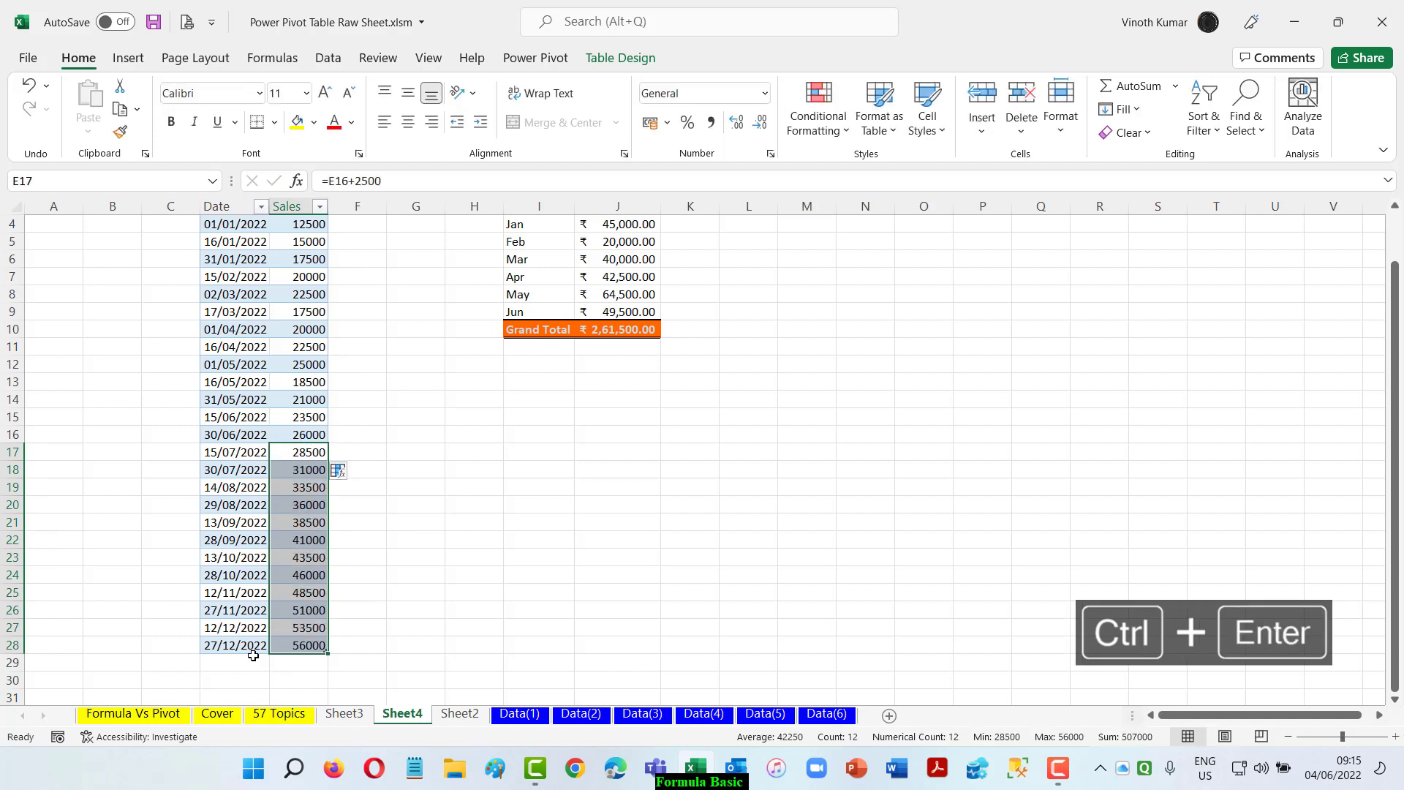
- Overwrite the Sales values with 24500 in E22 and 22500 in E26
{"action": "key", "text": "Down"}
{"action": "key", "text": "Down"}
{"action": "key", "text": "Down"}
{"action": "key", "text": "Down"}
{"action": "key", "text": "Down"}
{"action": "type", "text": "2450"}
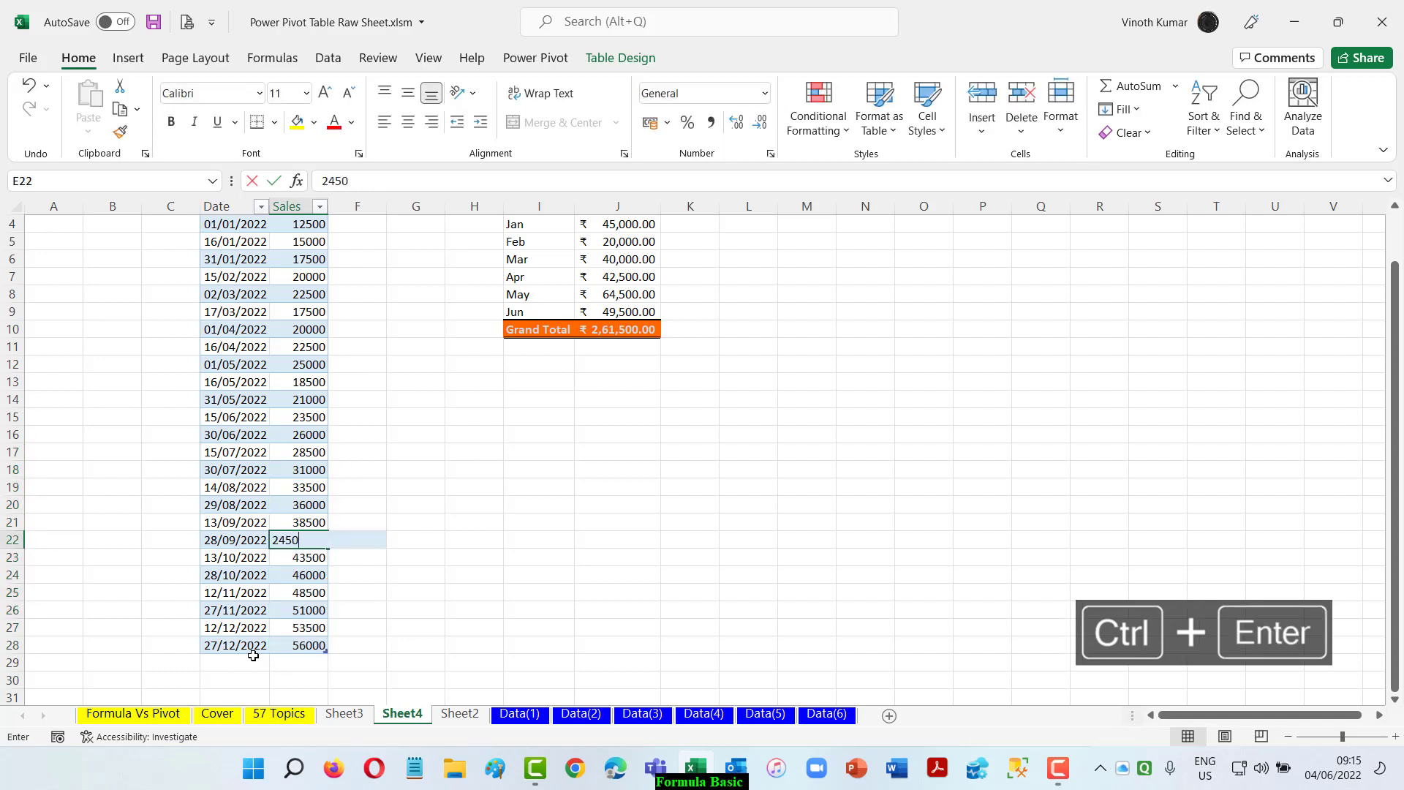
{"action": "type", "text": "0"}
{"action": "key", "text": "Return"}
{"action": "key", "text": "Down"}
{"action": "key", "text": "Down"}
{"action": "key", "text": "Down"}
{"action": "type", "text": "22500"}
{"action": "key", "text": "ctrl+Return"}
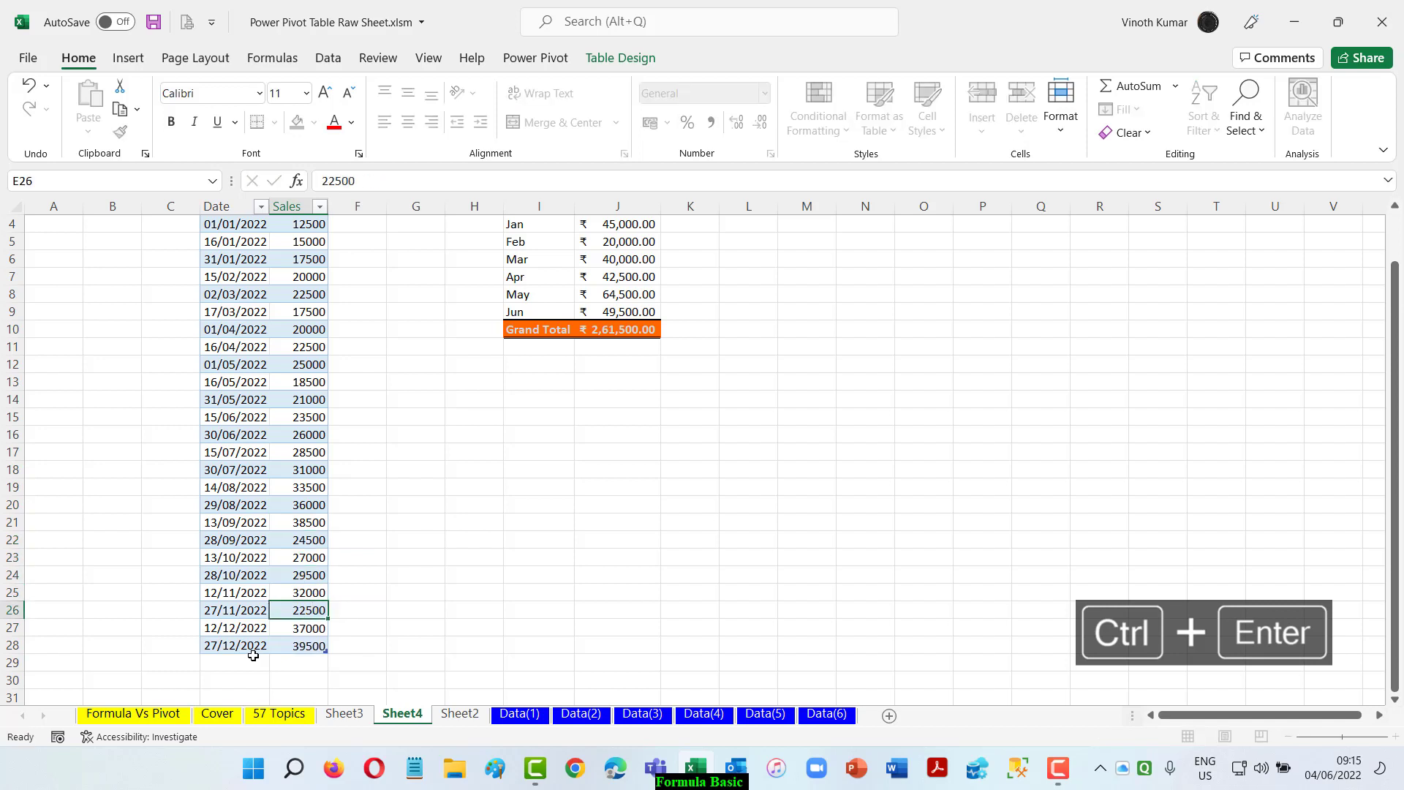
- Refresh the monthly sales PivotTable on Sheet4 so it includes the rows added to the table
{"action": "key", "text": "ctrl+Up"}
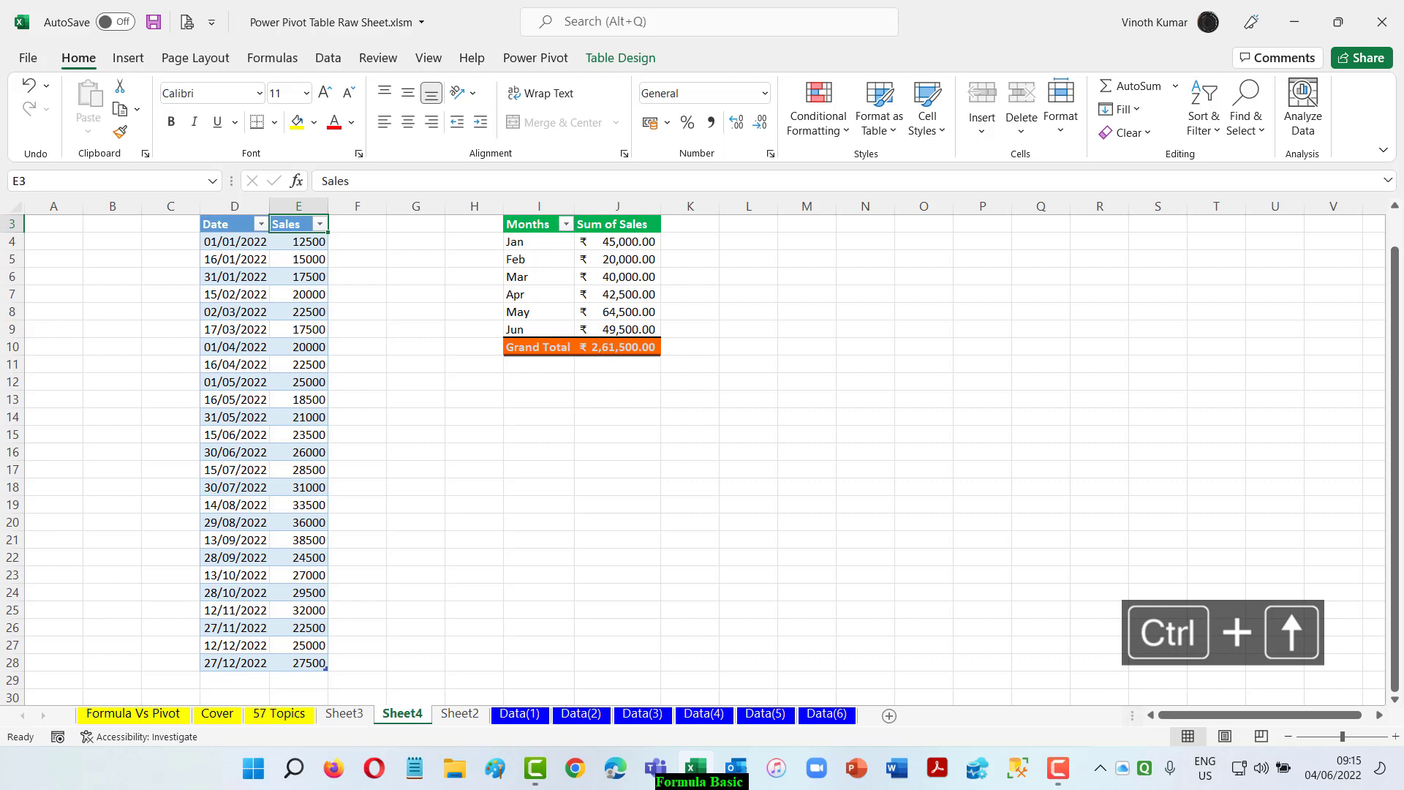
{"action": "left_click", "coordinate": [544, 244]}
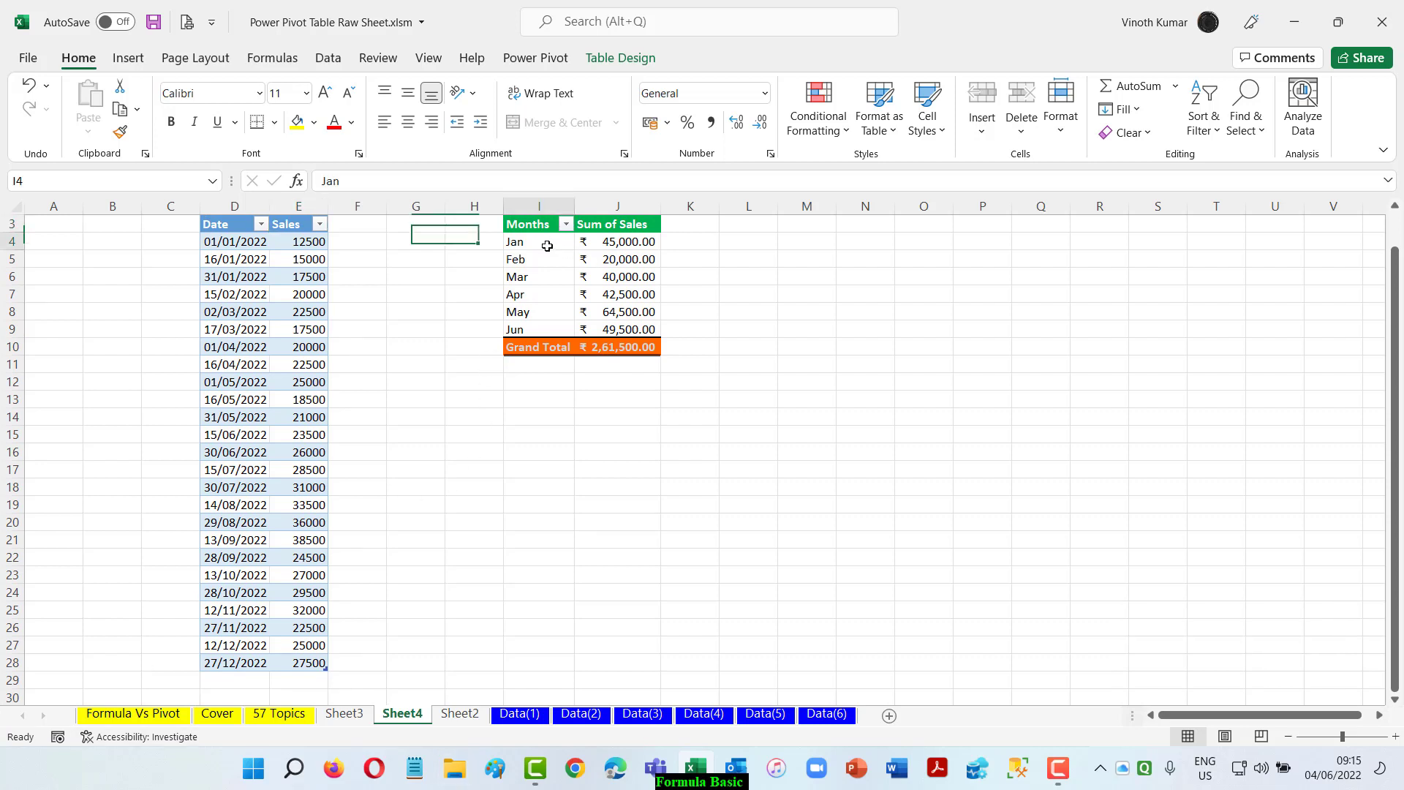
{"action": "left_click", "coordinate": [622, 59]}
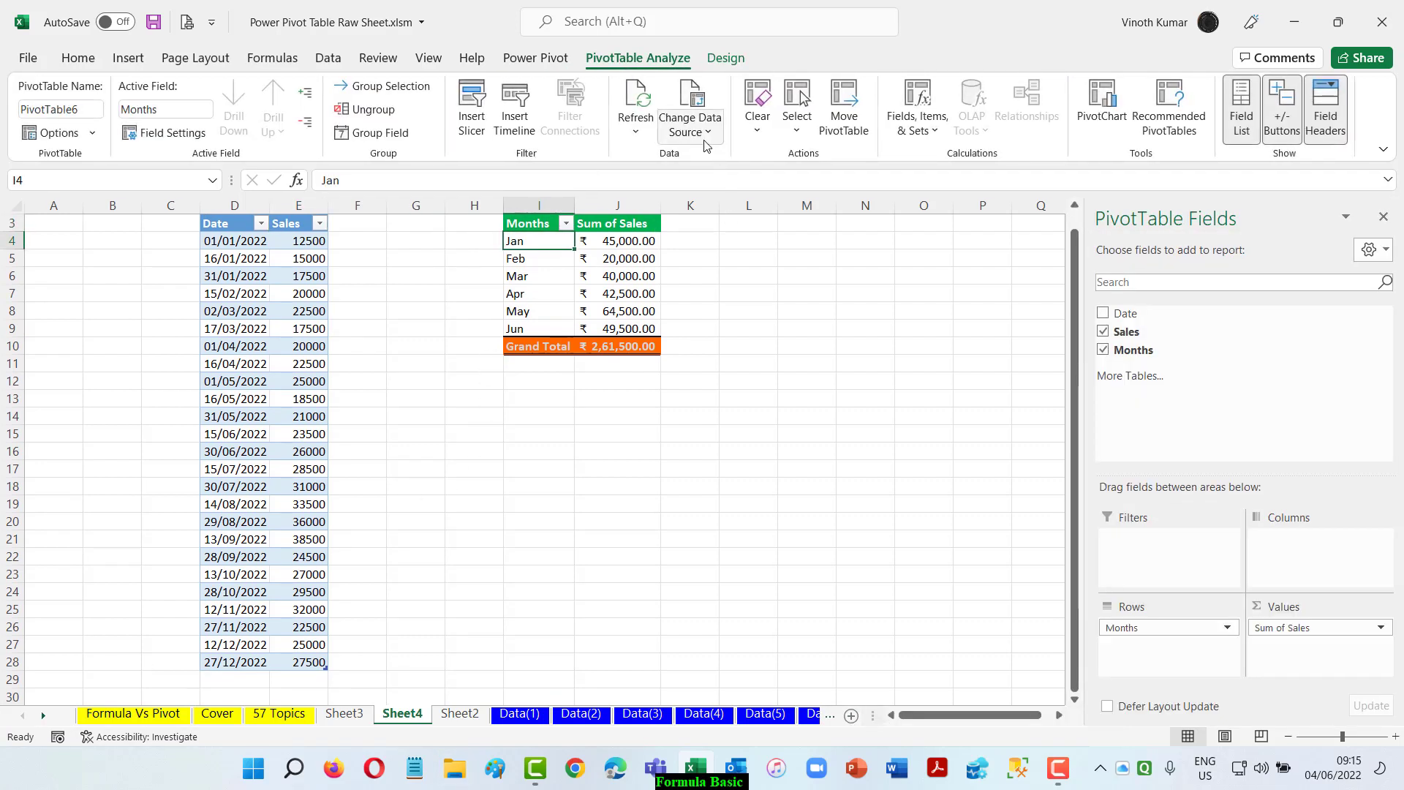
{"action": "left_click", "coordinate": [746, 274]}
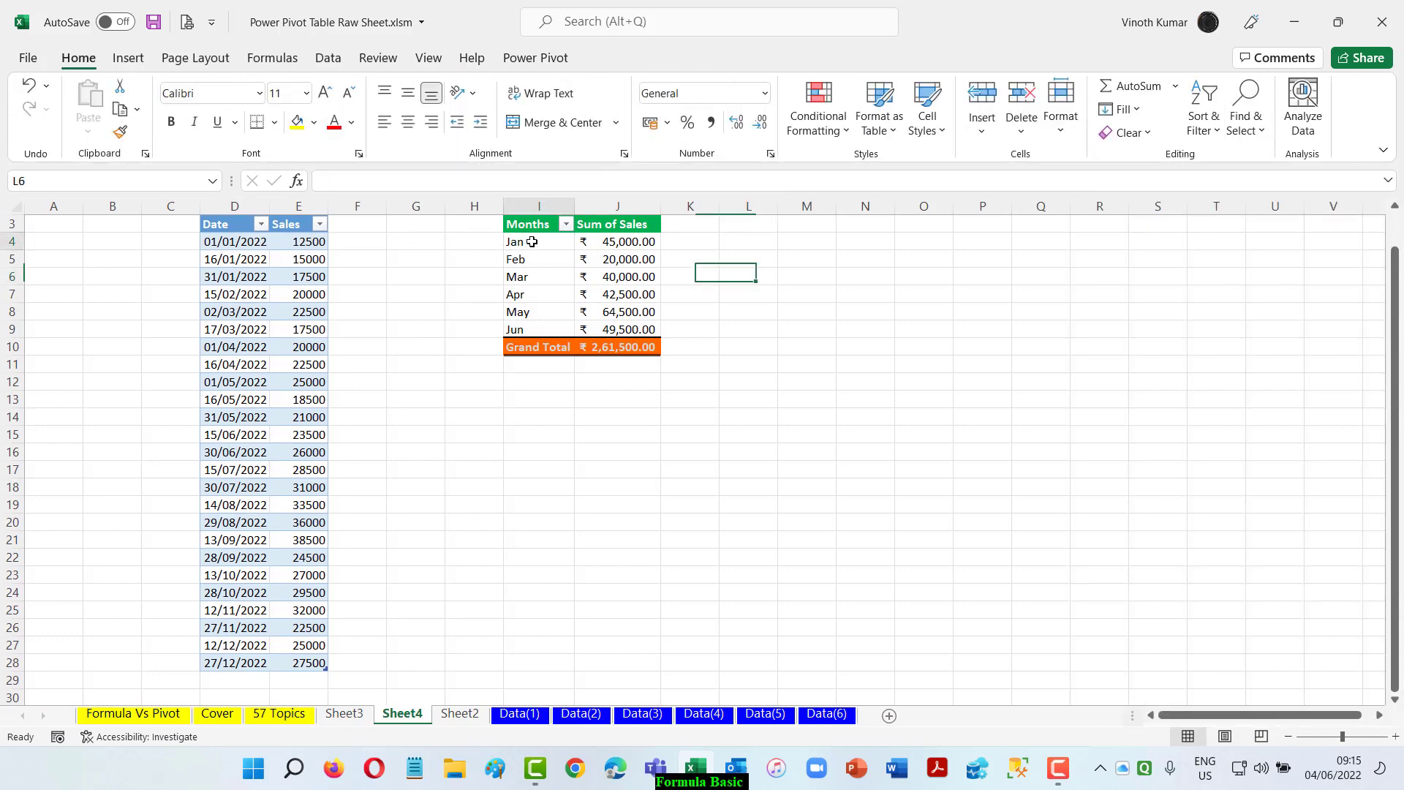
{"action": "left_click", "coordinate": [532, 242]}
{"action": "right_click", "coordinate": [531, 242]}
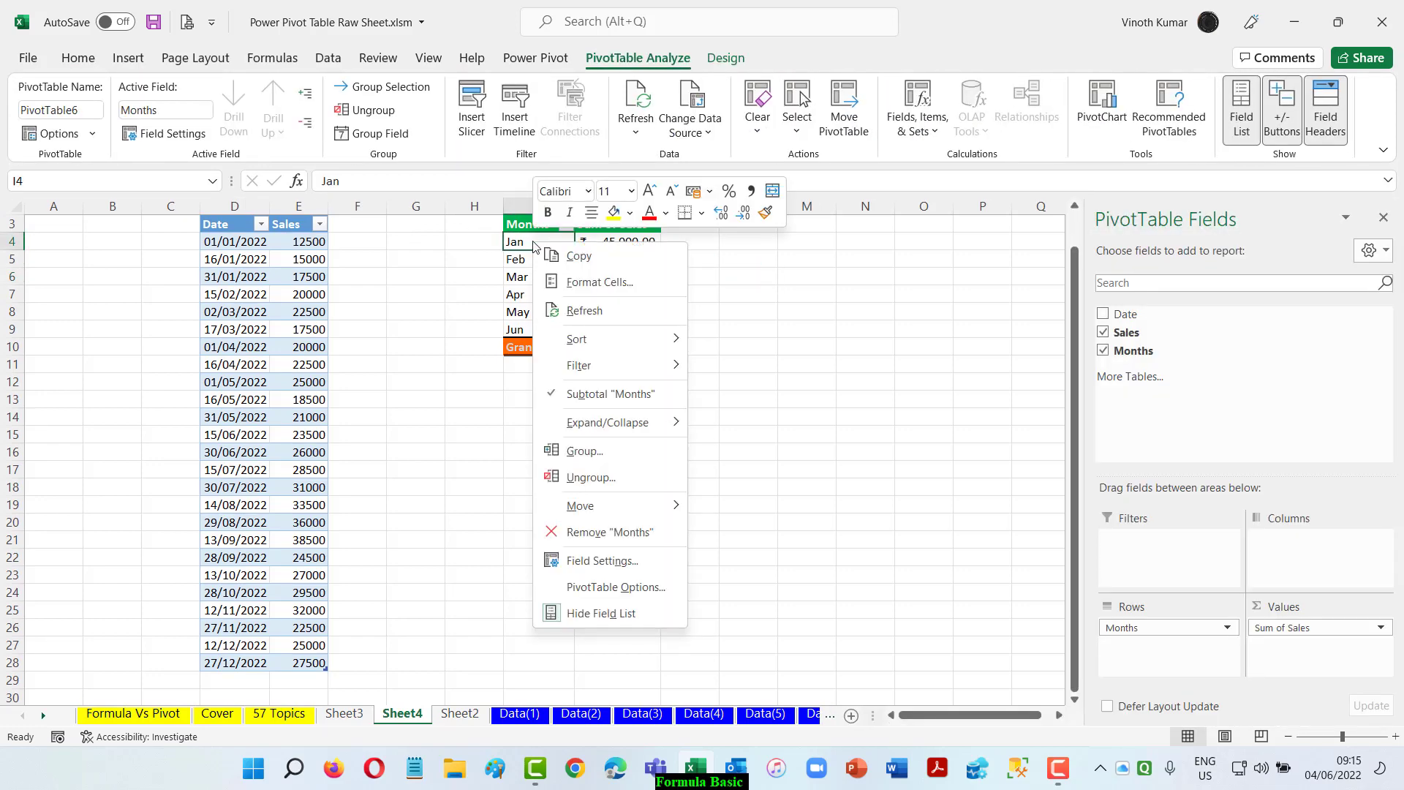
{"action": "left_click", "coordinate": [599, 311]}
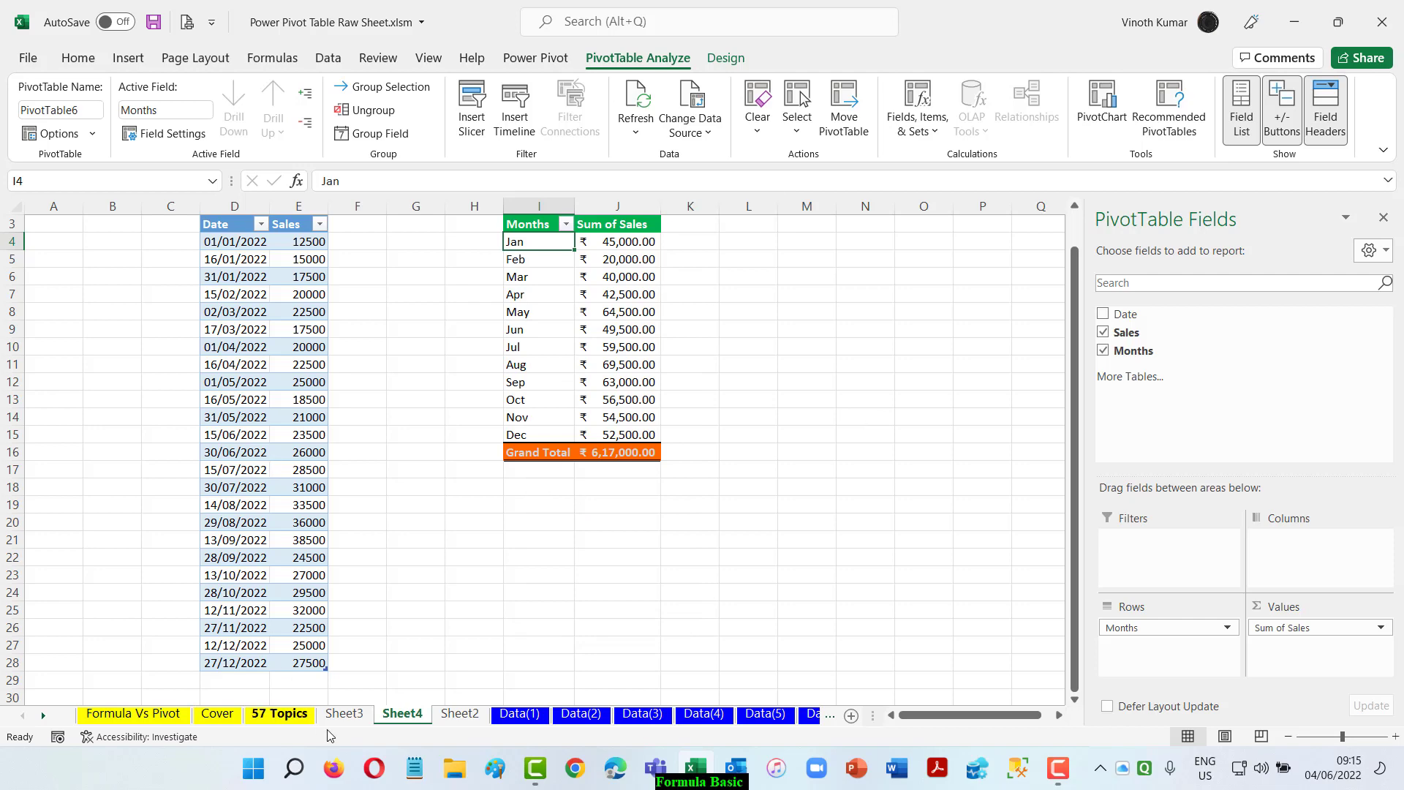
- Check which source range the PivotTable on Sheet3 uses, leaving its data source as it is
{"action": "left_click", "coordinate": [344, 714]}
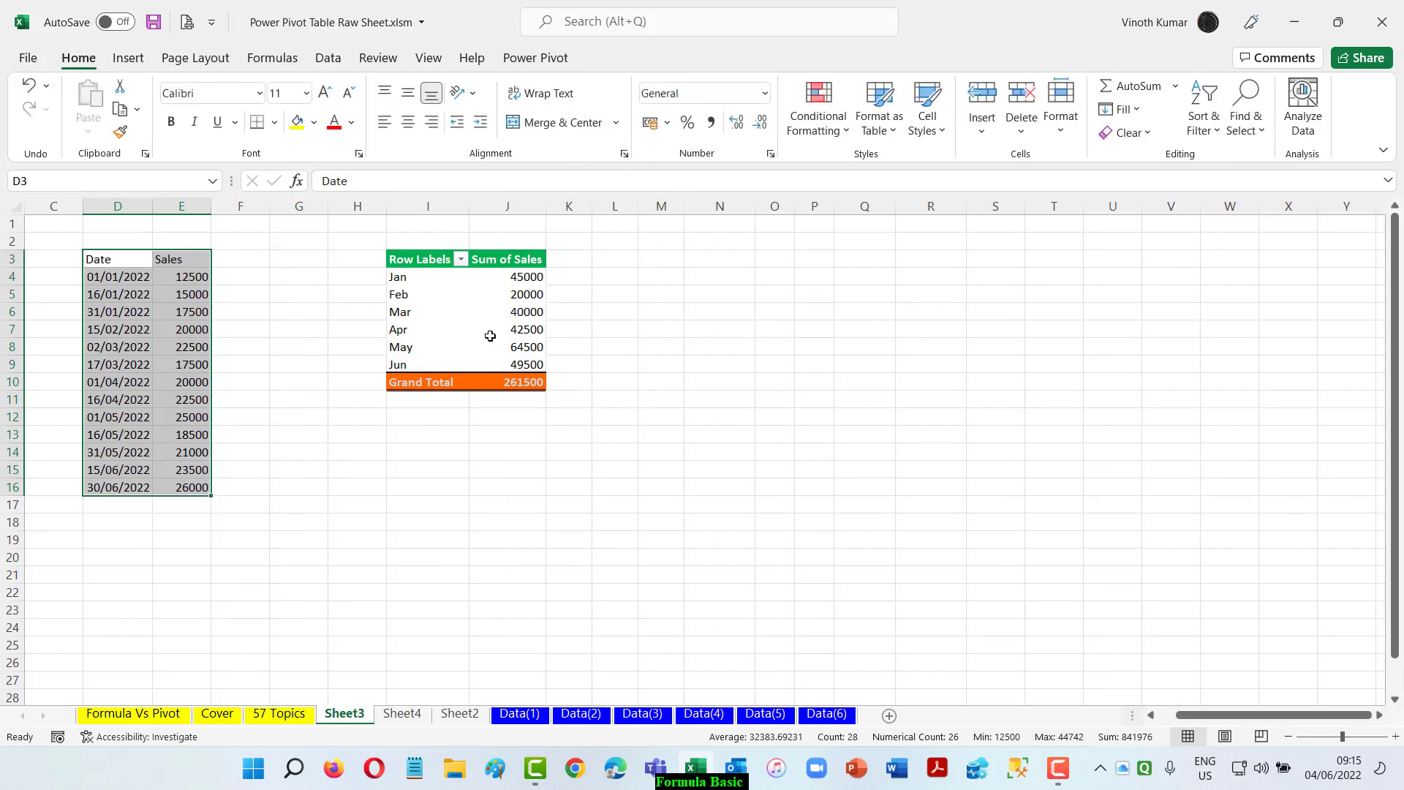
{"action": "left_click", "coordinate": [448, 316]}
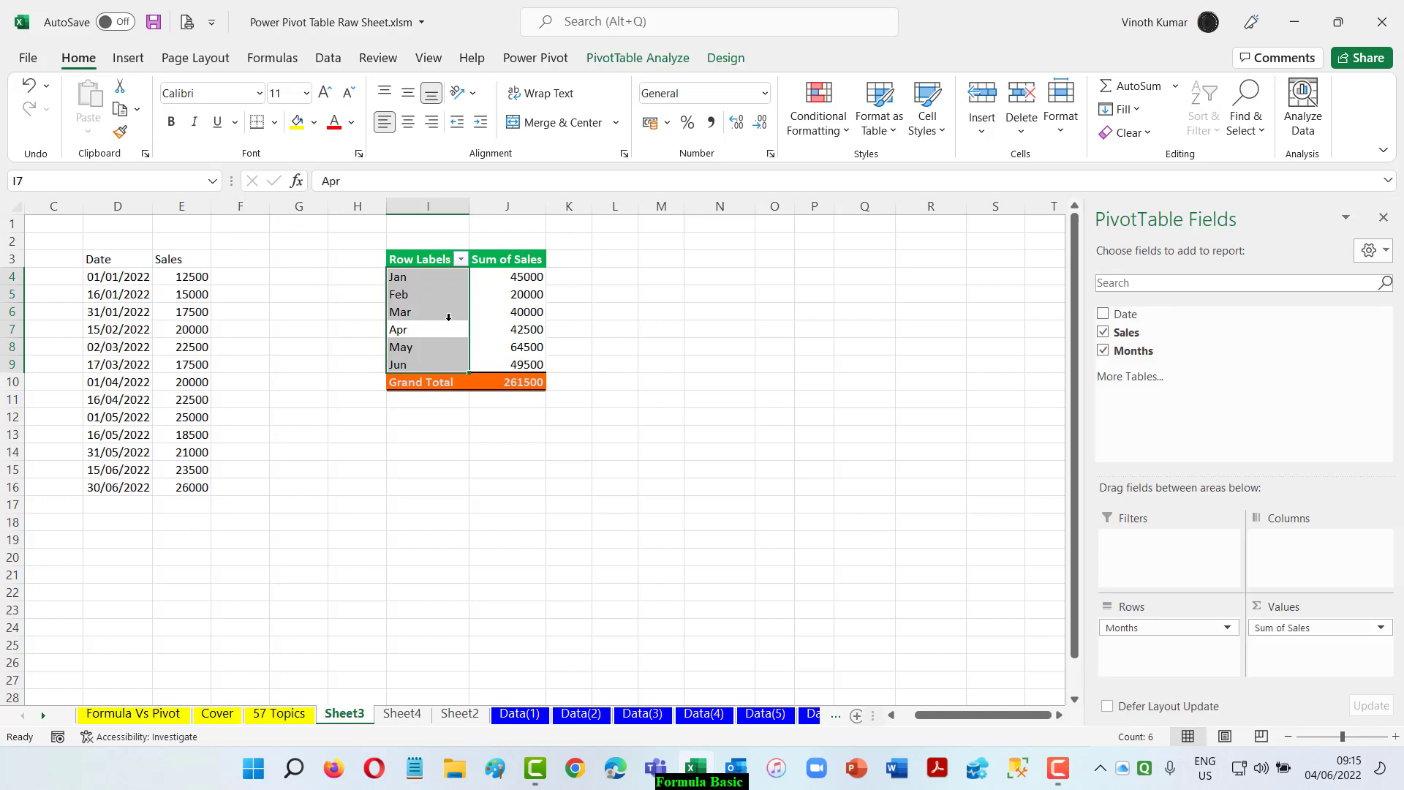
{"action": "left_click", "coordinate": [638, 58]}
{"action": "left_click", "coordinate": [706, 138]}
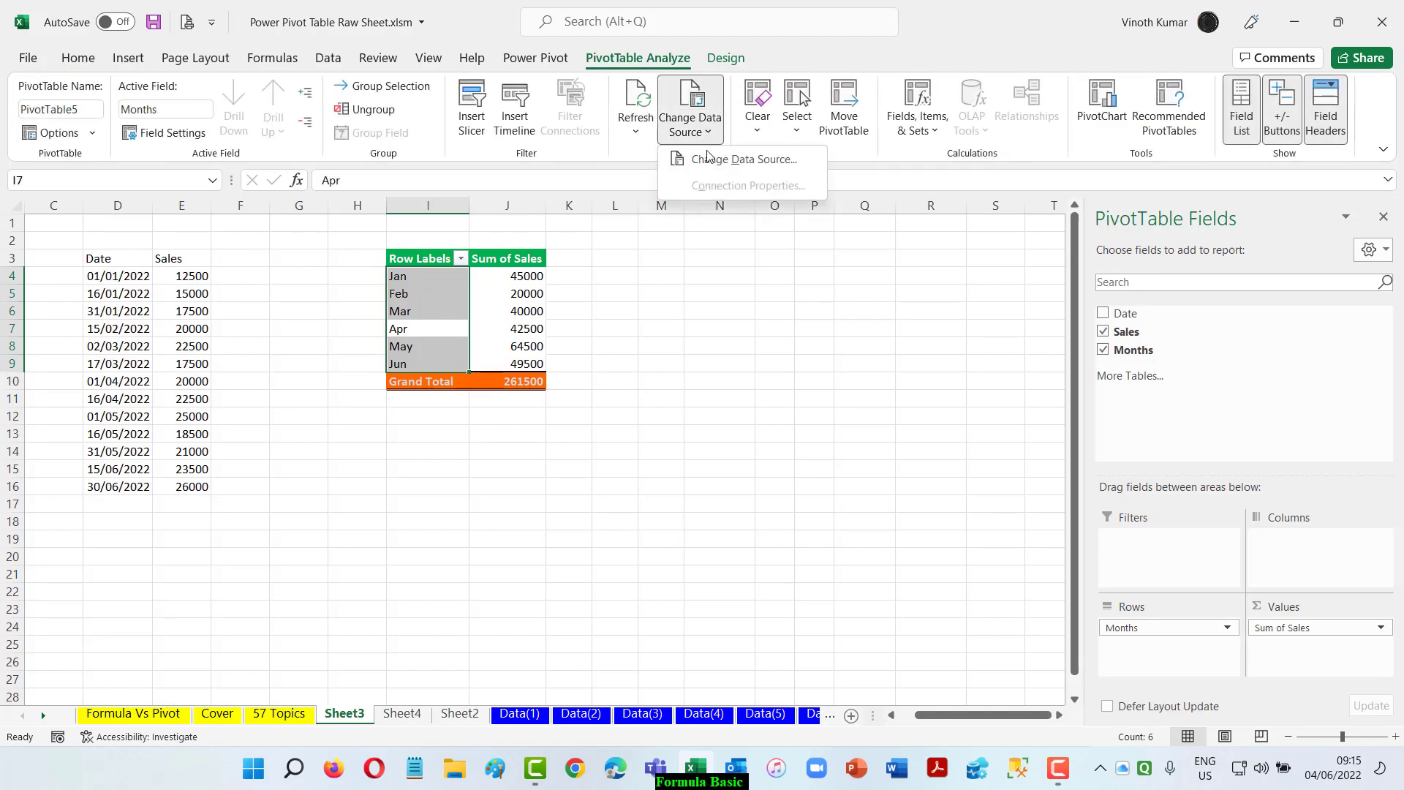
{"action": "left_click", "coordinate": [731, 159]}
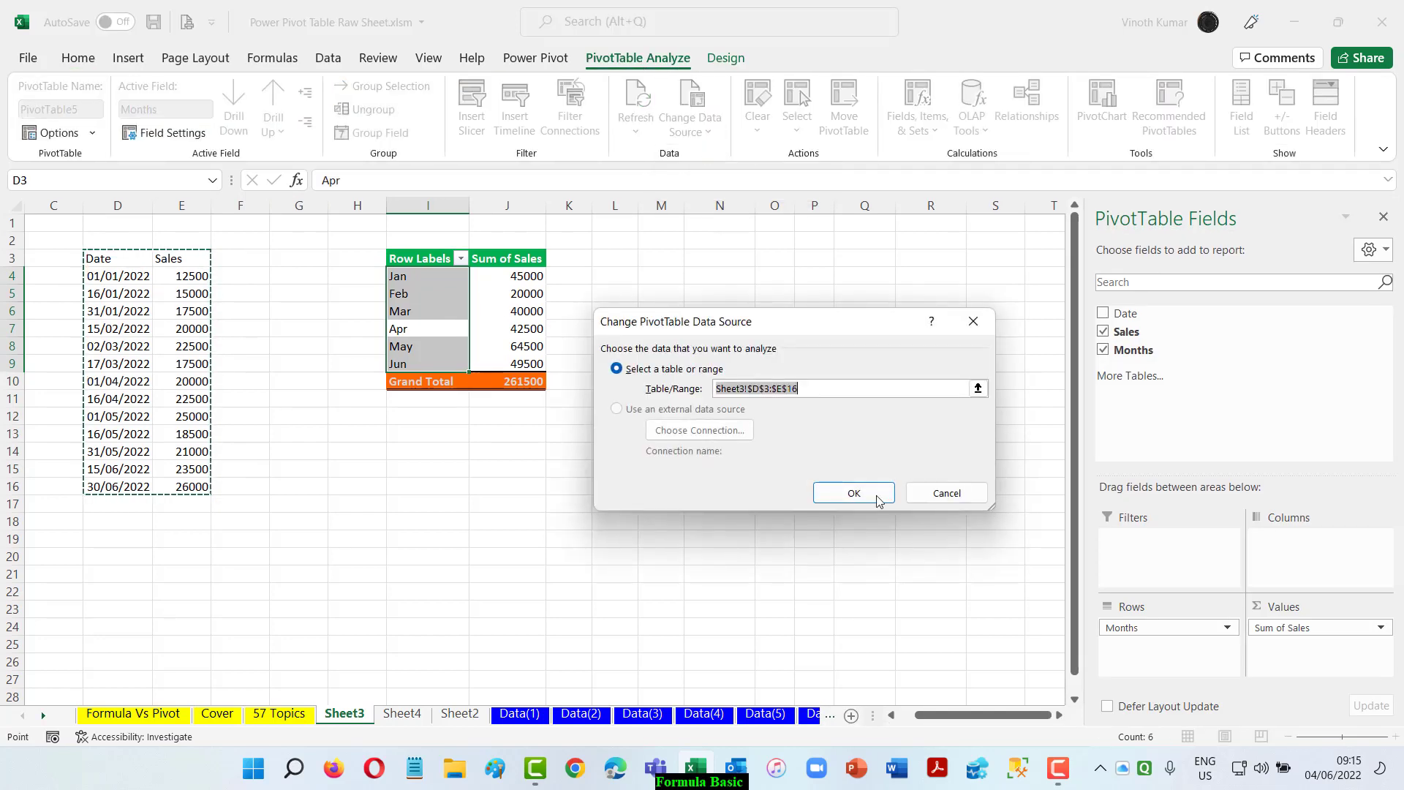
{"action": "left_click", "coordinate": [937, 493]}
- Rename Sheet4 as "Table for Pivot"
{"action": "left_click", "coordinate": [408, 716]}
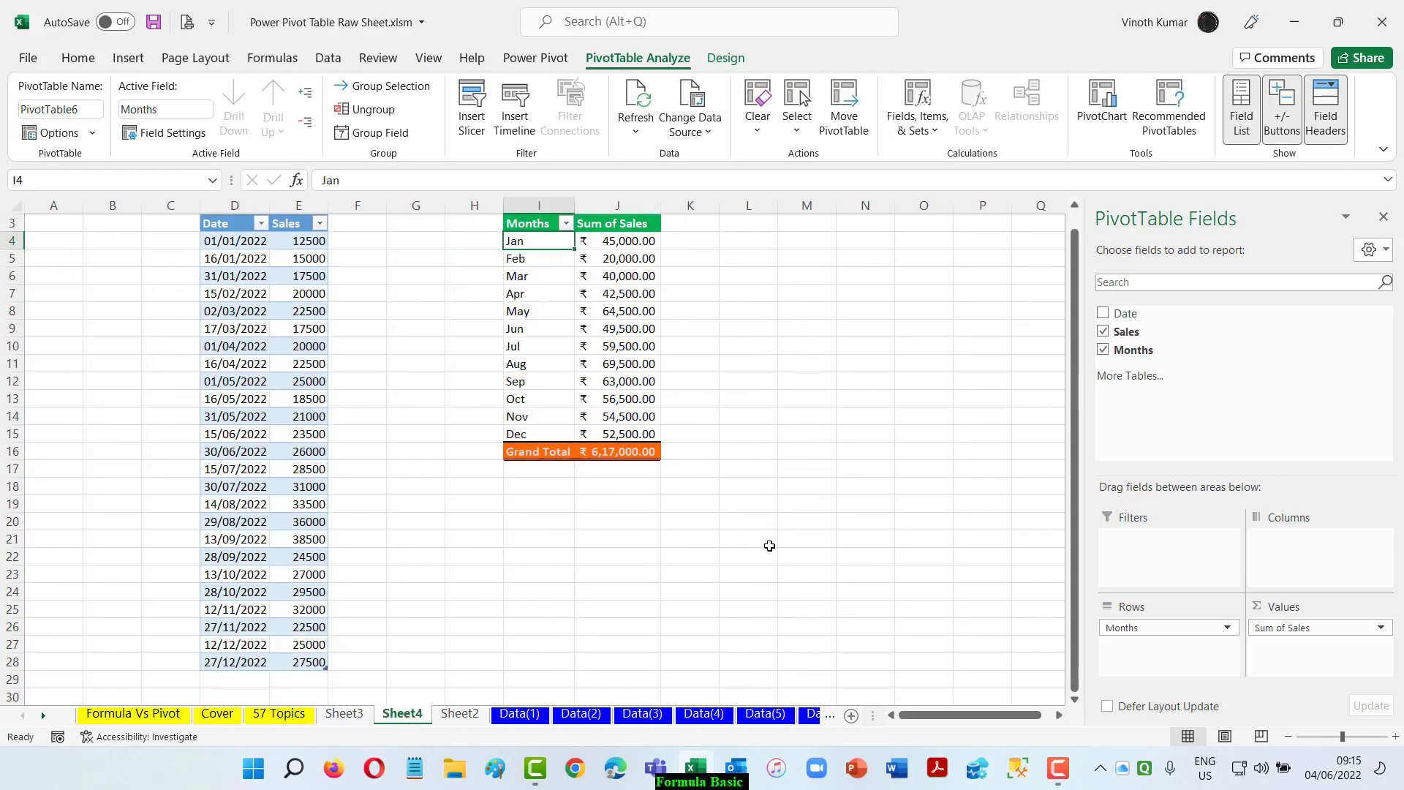
{"action": "double_click", "coordinate": [406, 714]}
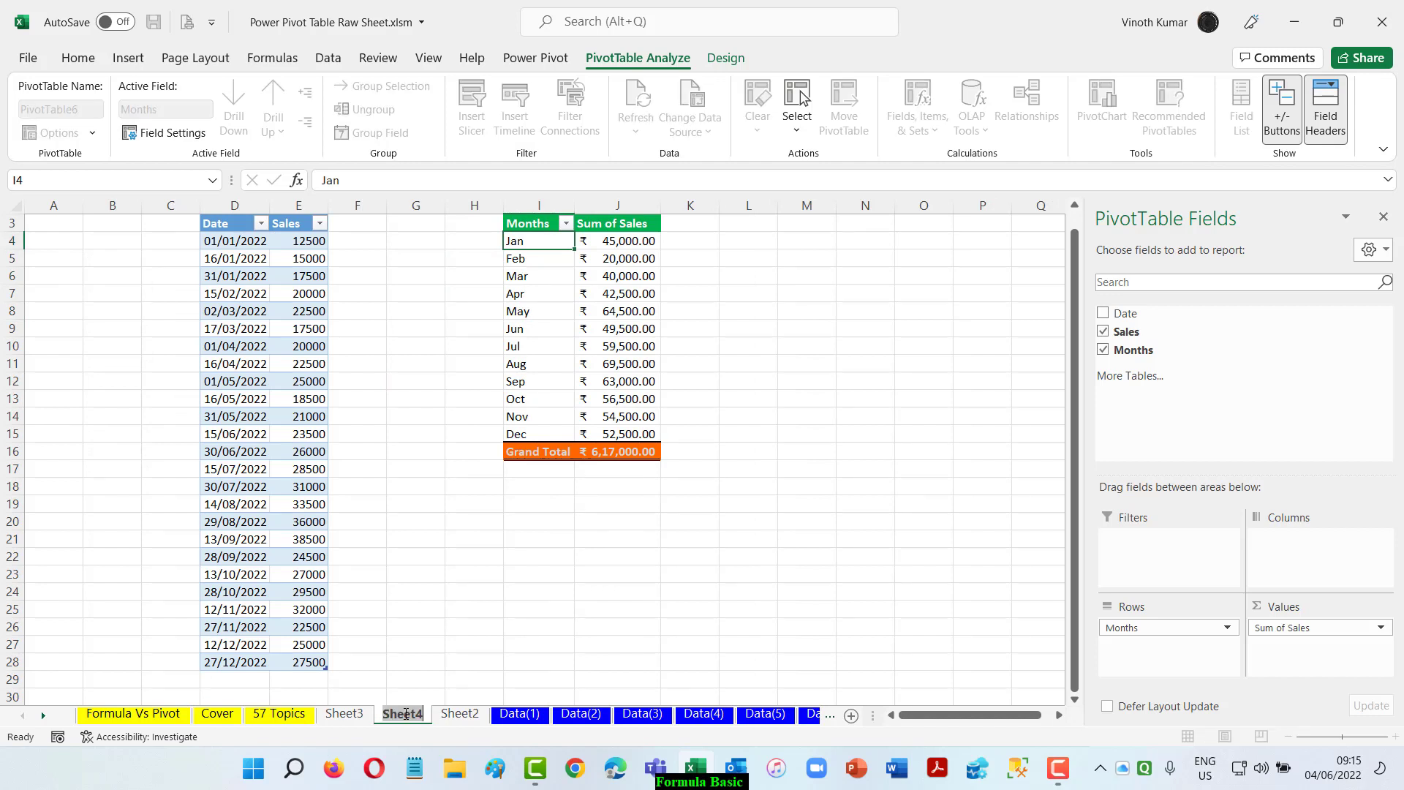
{"action": "type", "text": "Table"}
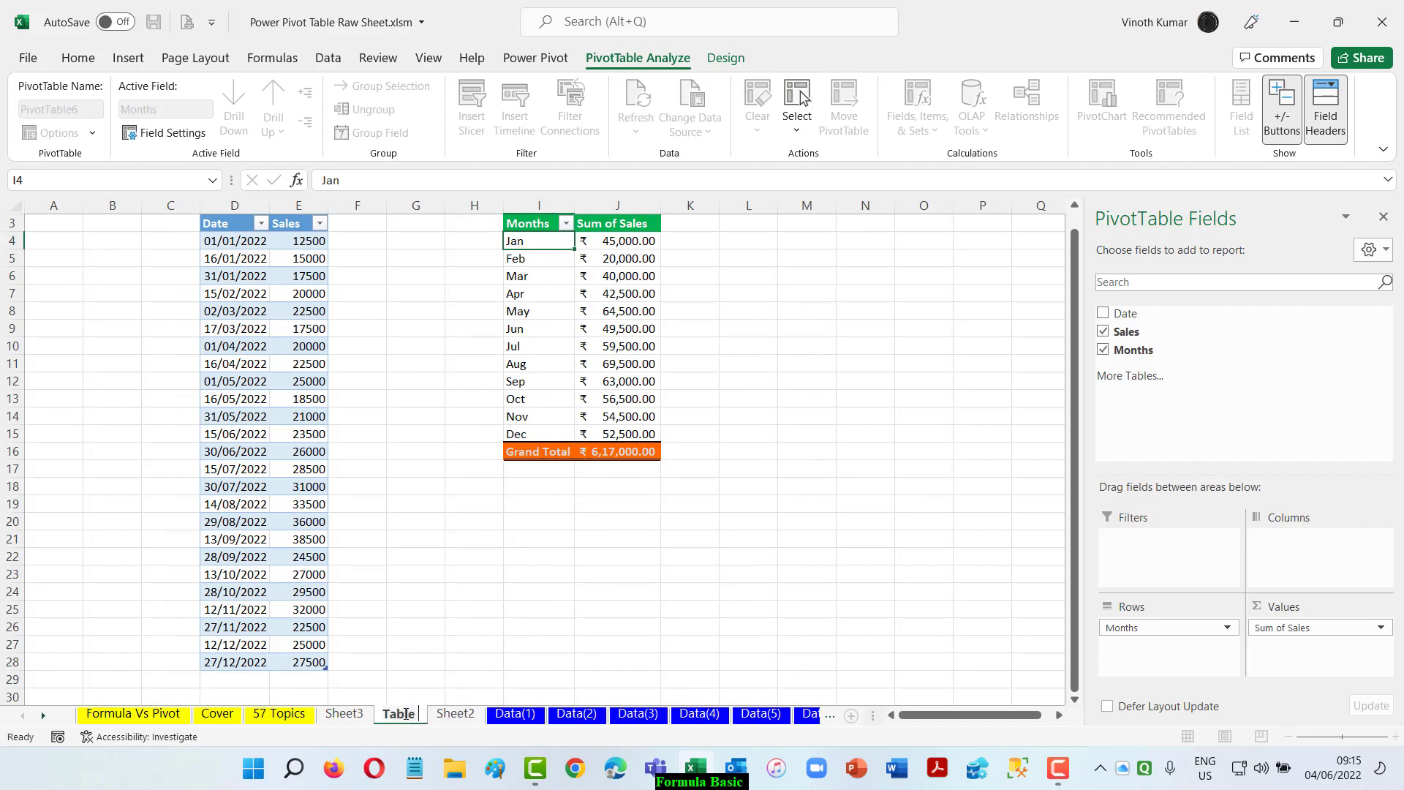
{"action": "type", "text": " for Pivot"}
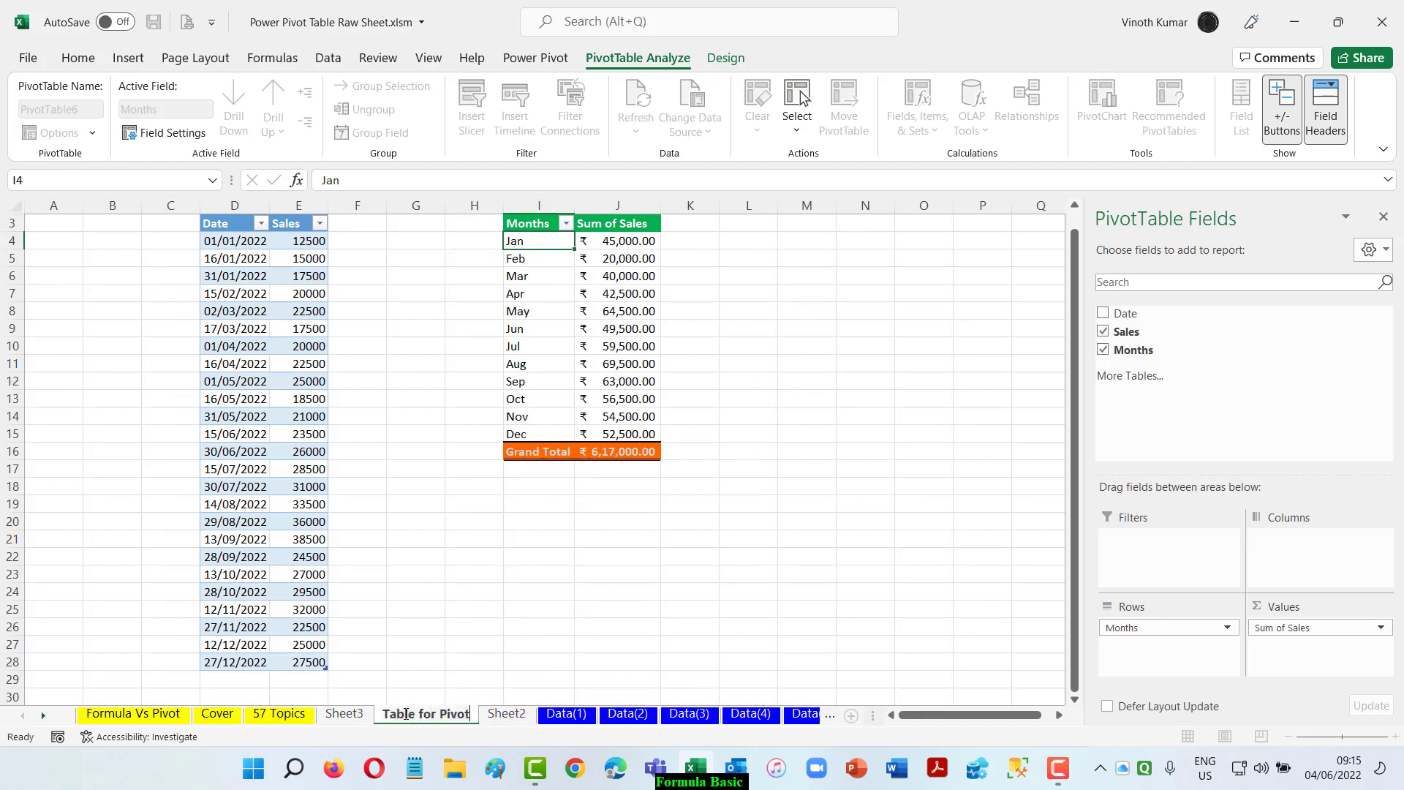
{"action": "key", "text": "Return"}
- Rename Sheet3 as "Range for Pivot"
{"action": "left_click", "coordinate": [345, 715]}
{"action": "type", "text": "Range"}
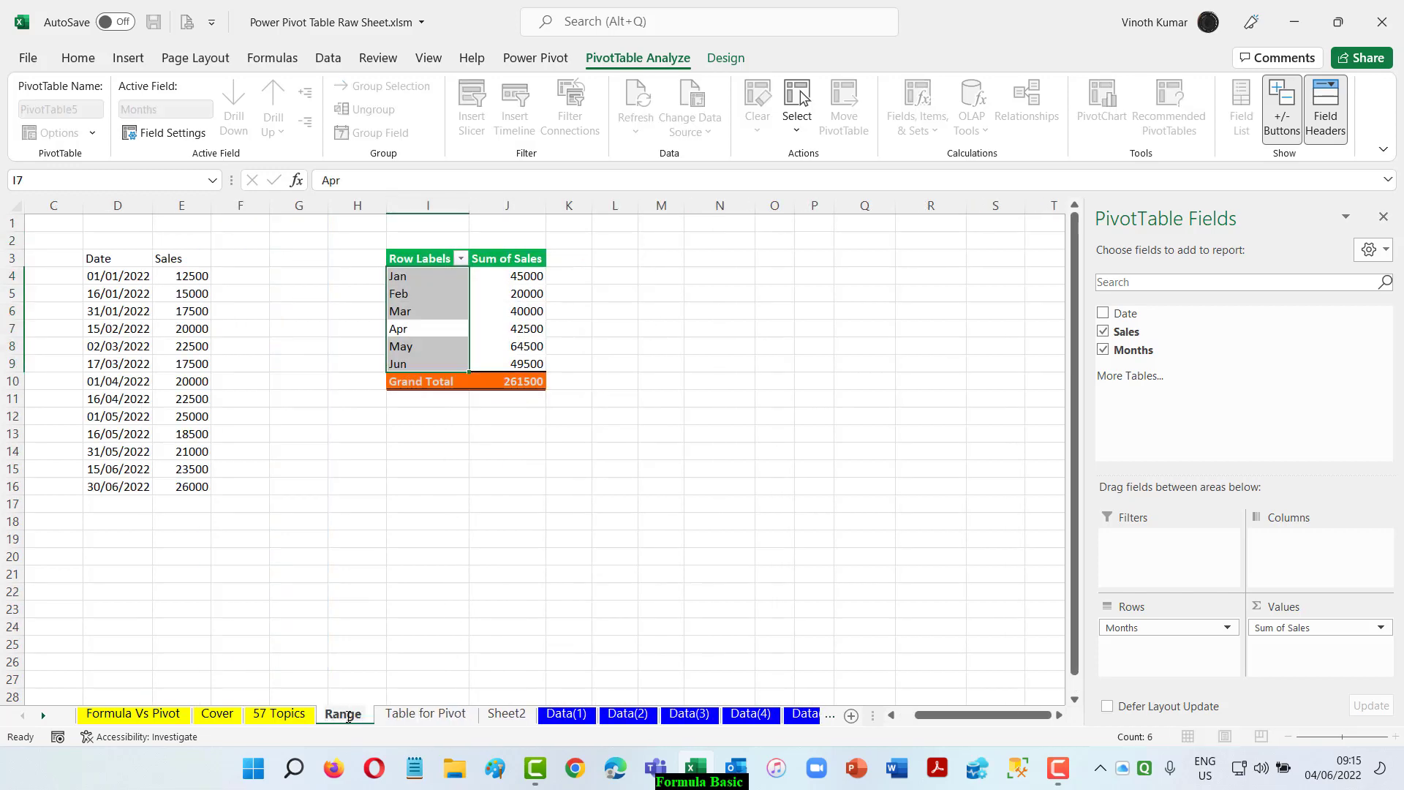
{"action": "type", "text": " for Pivot"}
{"action": "key", "text": "Return"}
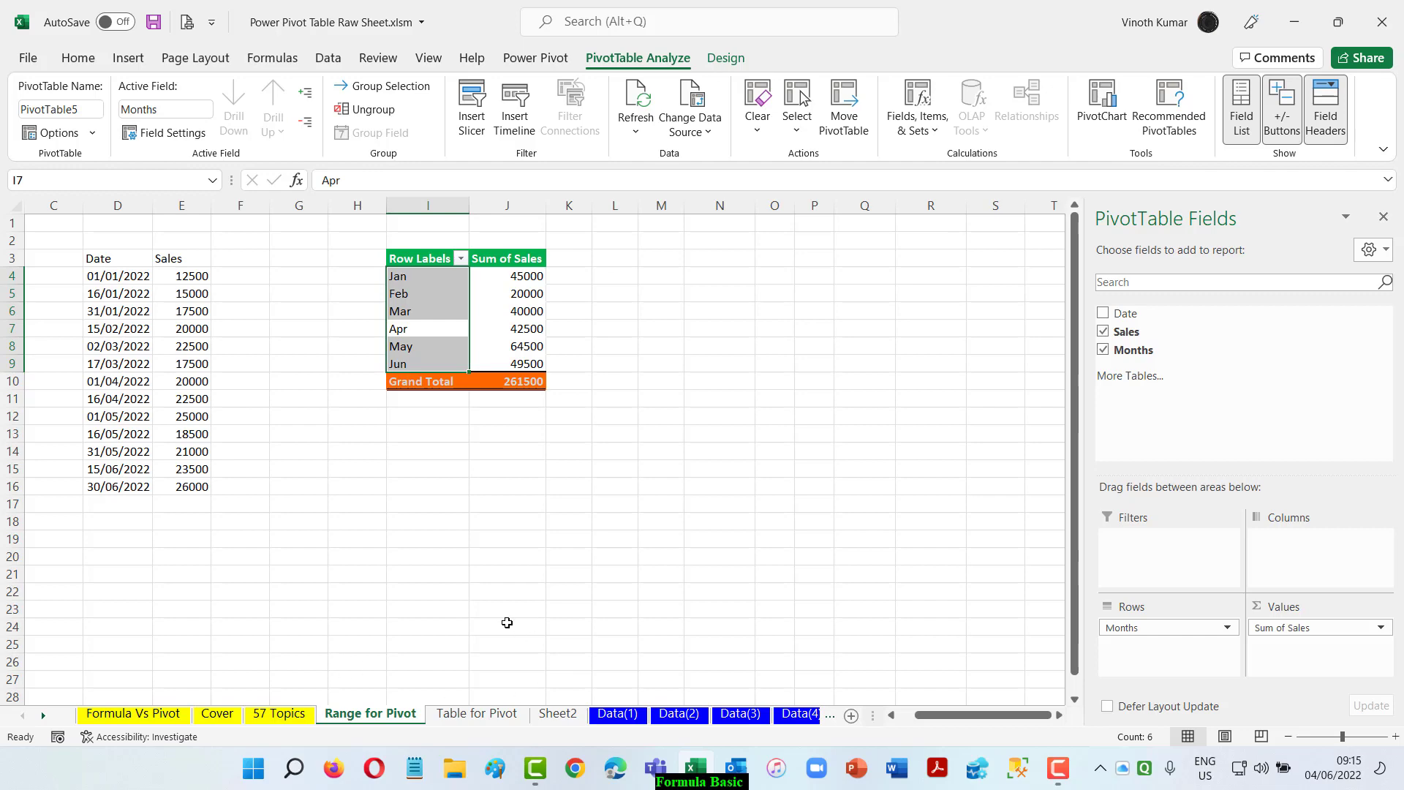
{"action": "left_click", "coordinate": [507, 612]}
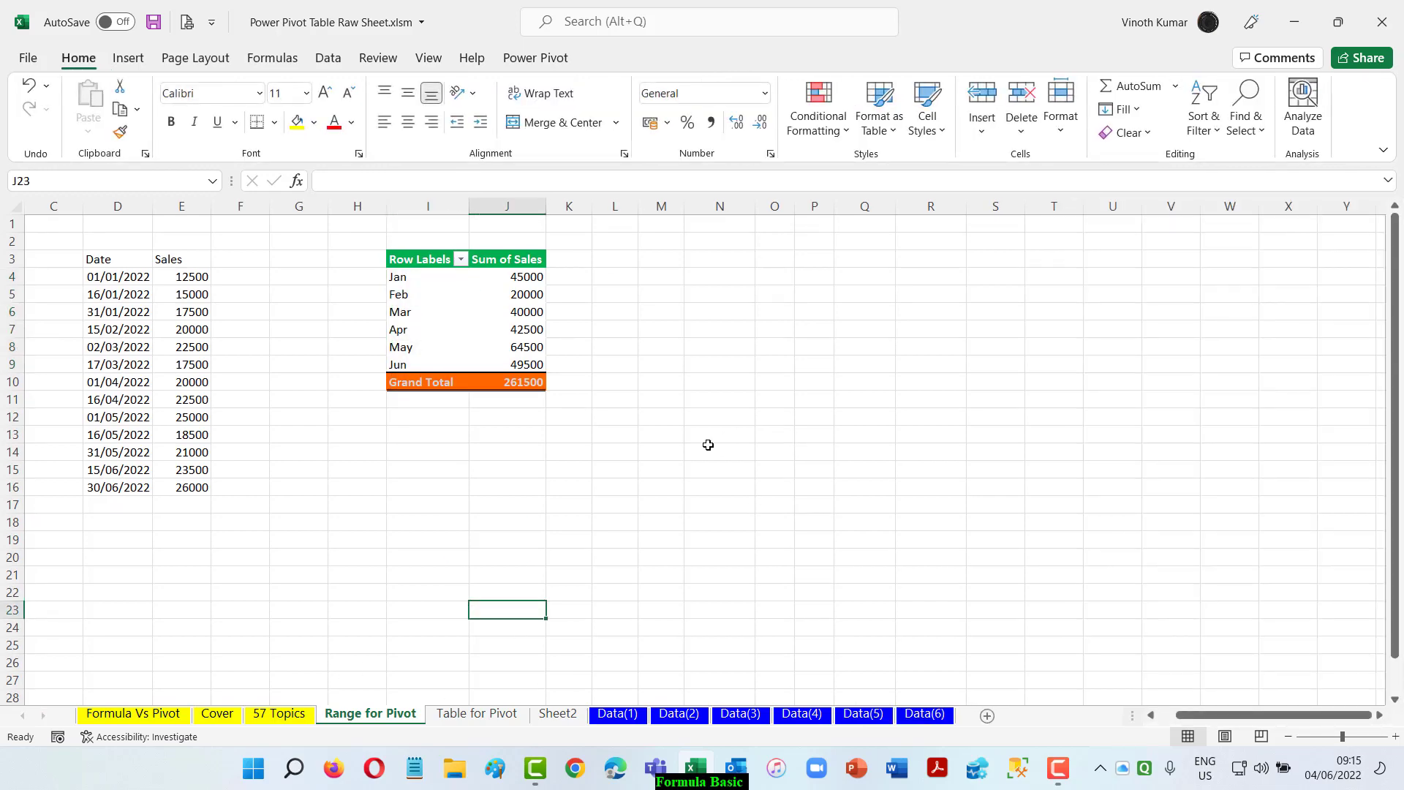
- On the 57 Topics sheet, make topics 6 to 8 in B14:B16 bold to mark them as covered
{"action": "left_click", "coordinate": [486, 714]}
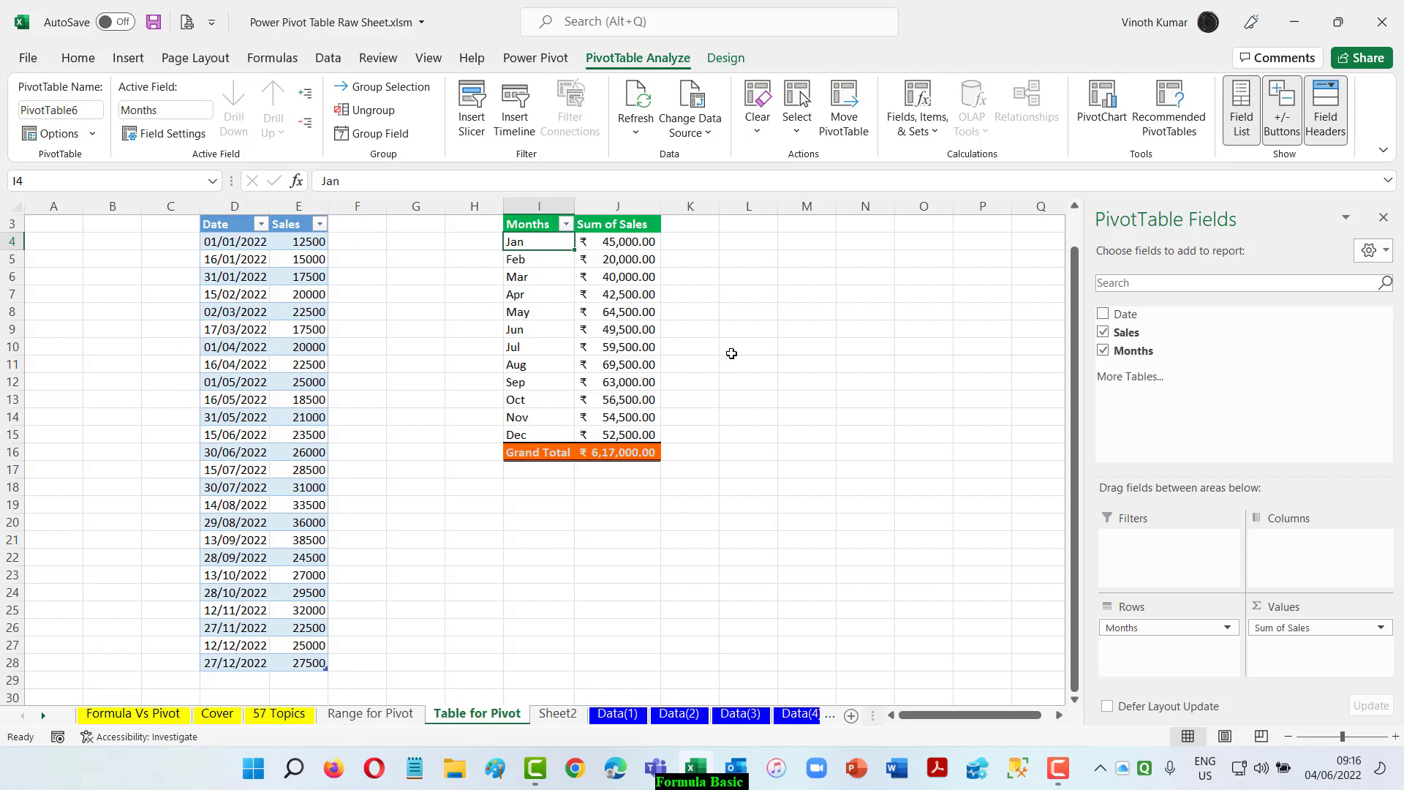
{"action": "left_click", "coordinate": [279, 713]}
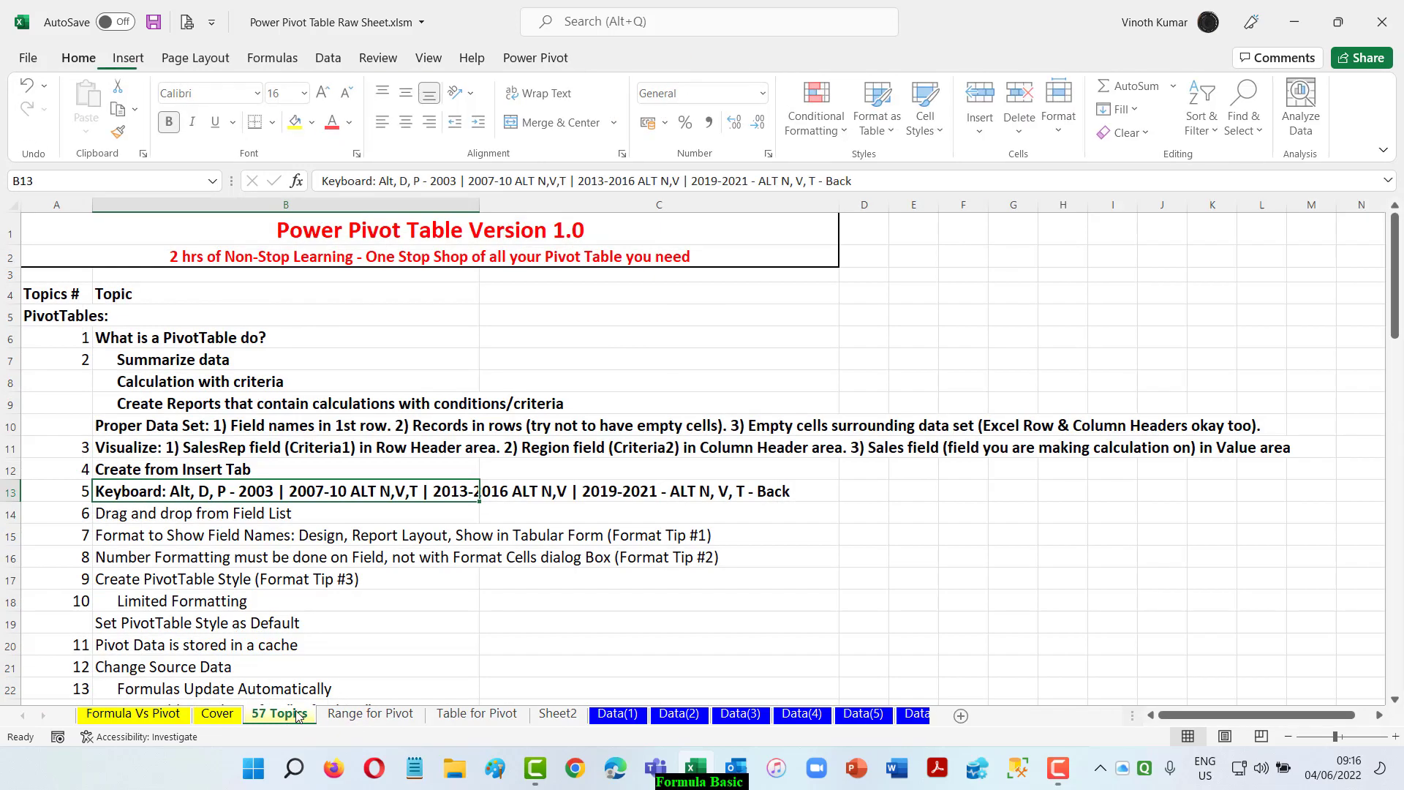
{"action": "left_click", "coordinate": [128, 518]}
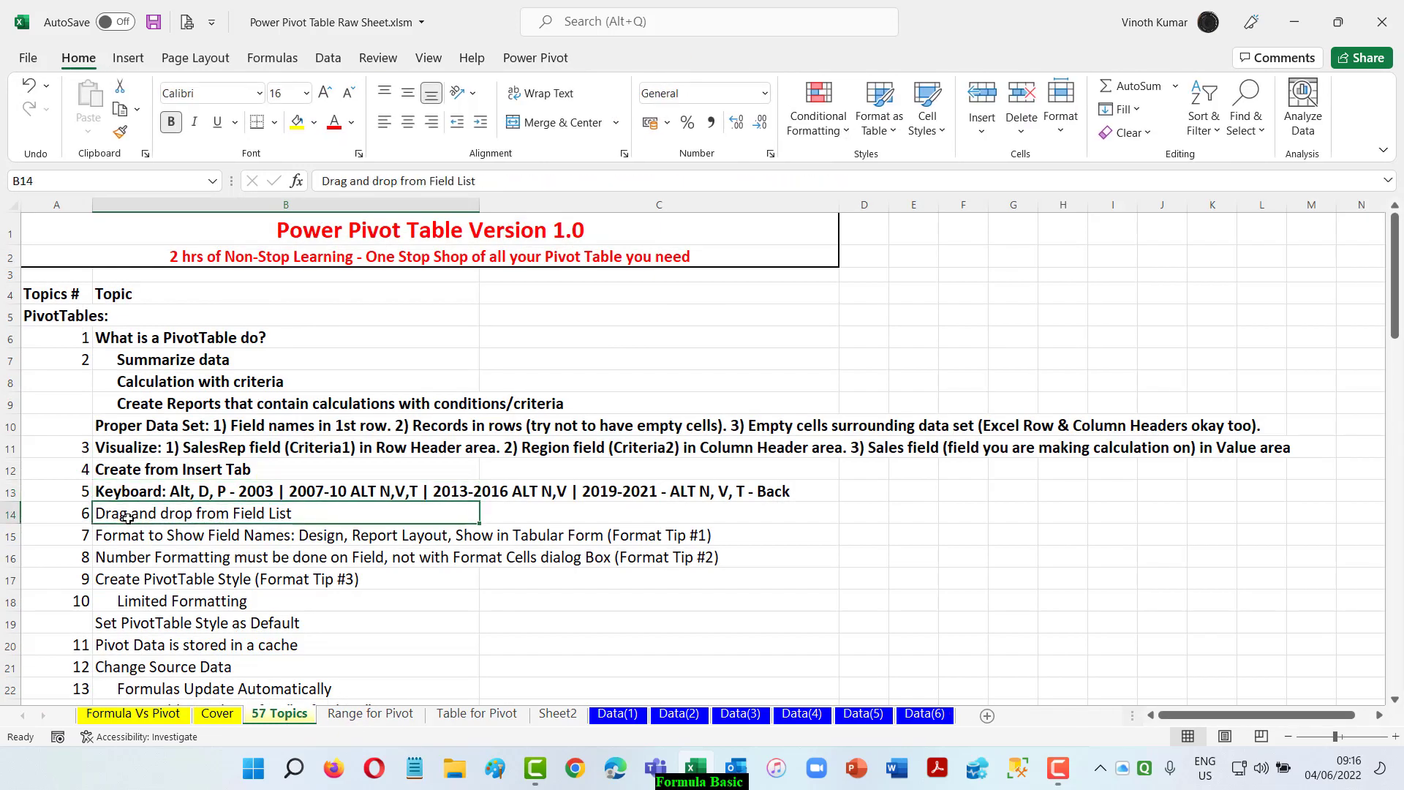
{"action": "left_click_drag", "start_coordinate": [128, 525], "coordinate": [130, 558]}
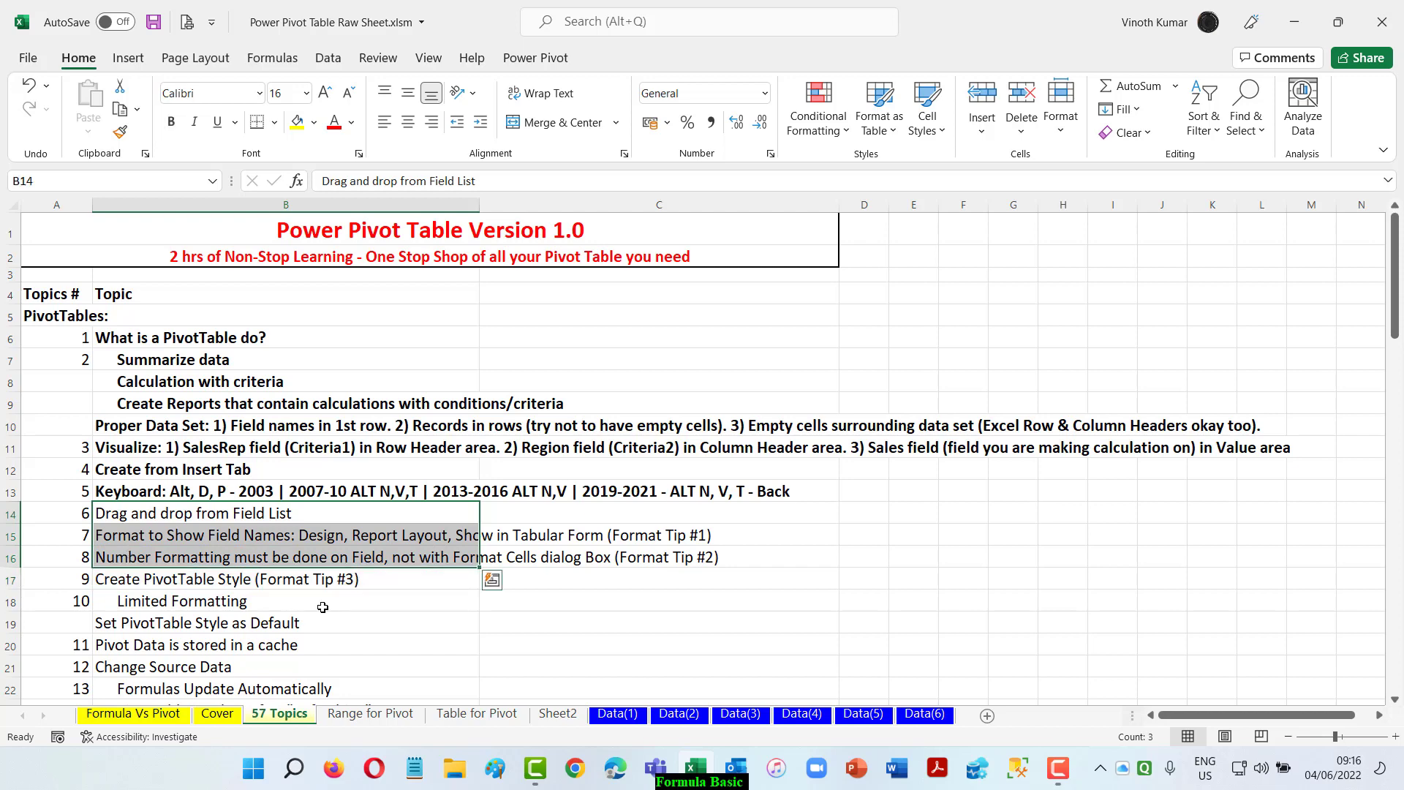
{"action": "key", "text": "ctrl+b"}
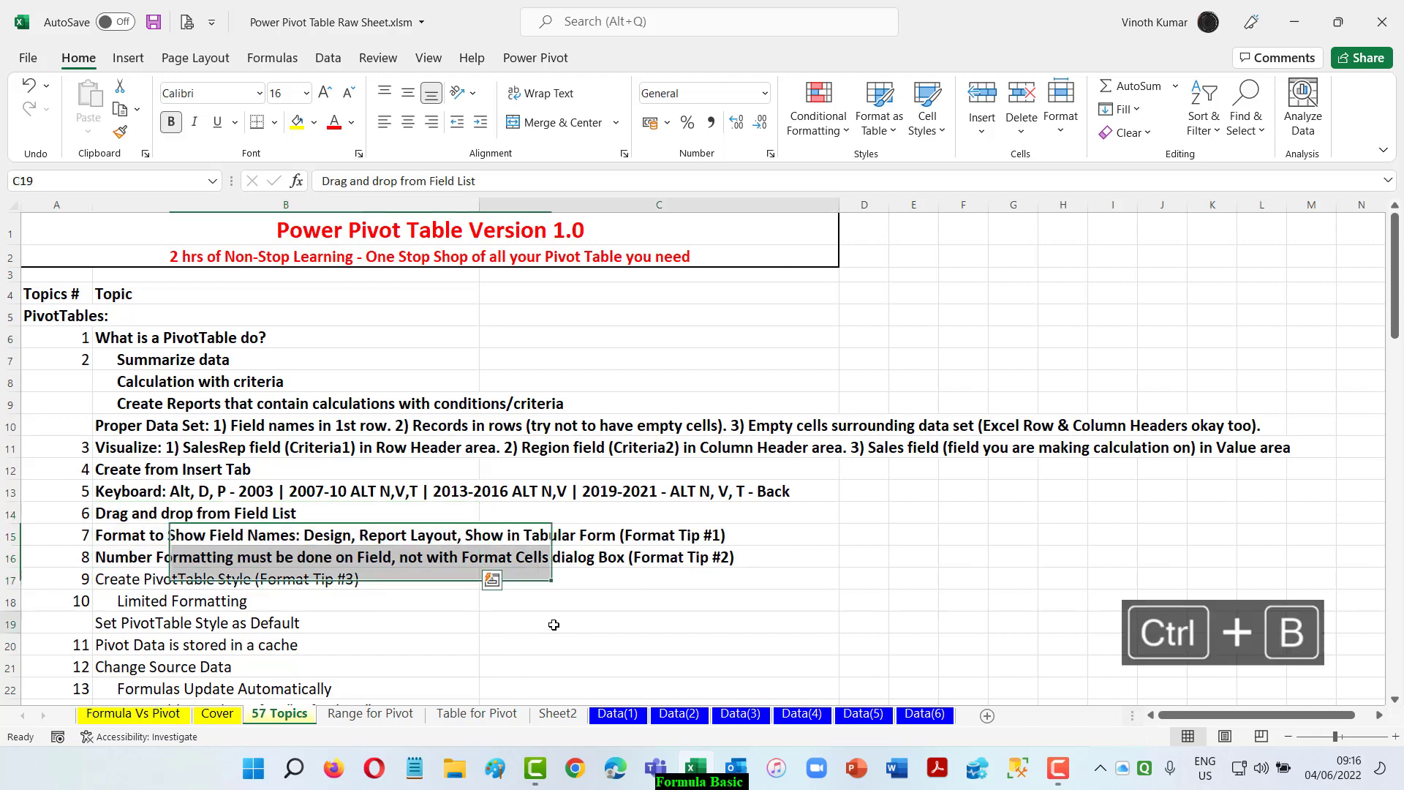
{"action": "left_click", "coordinate": [554, 624]}
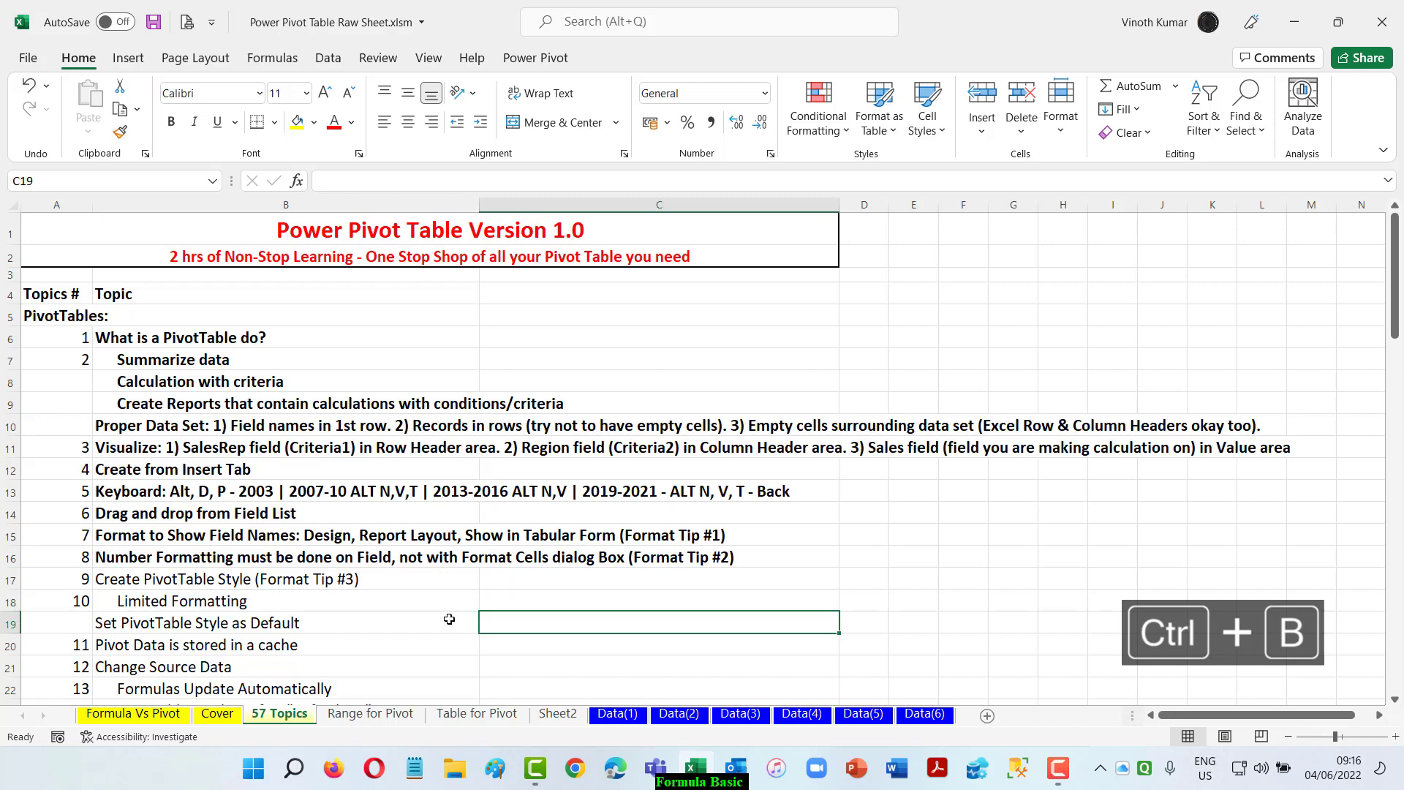
- Make topic 12, "Change Source Data", in B21 bold
{"action": "scroll", "coordinate": [450, 619], "scroll_direction": "down", "scroll_amount": 1}
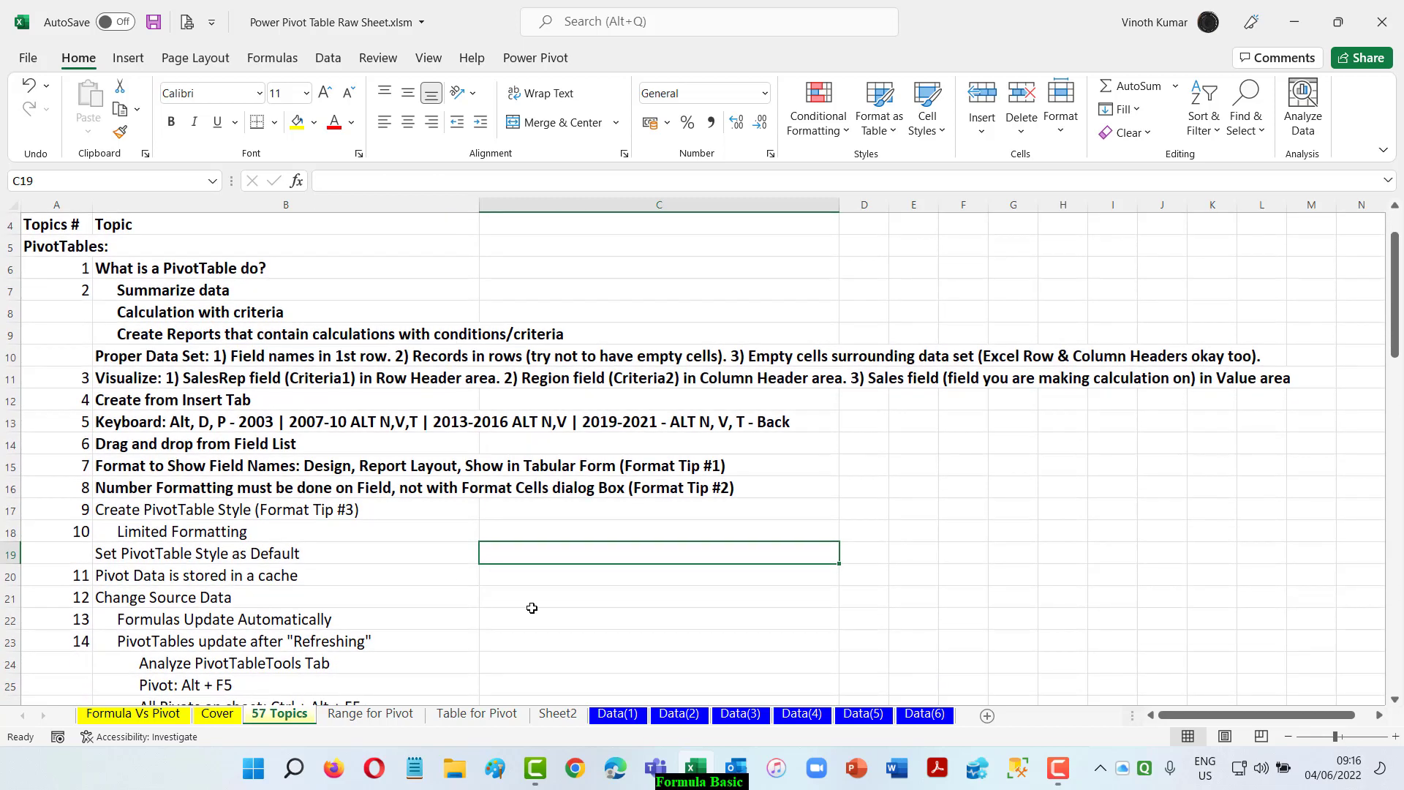
{"action": "scroll", "coordinate": [490, 582], "scroll_direction": "down", "scroll_amount": 1}
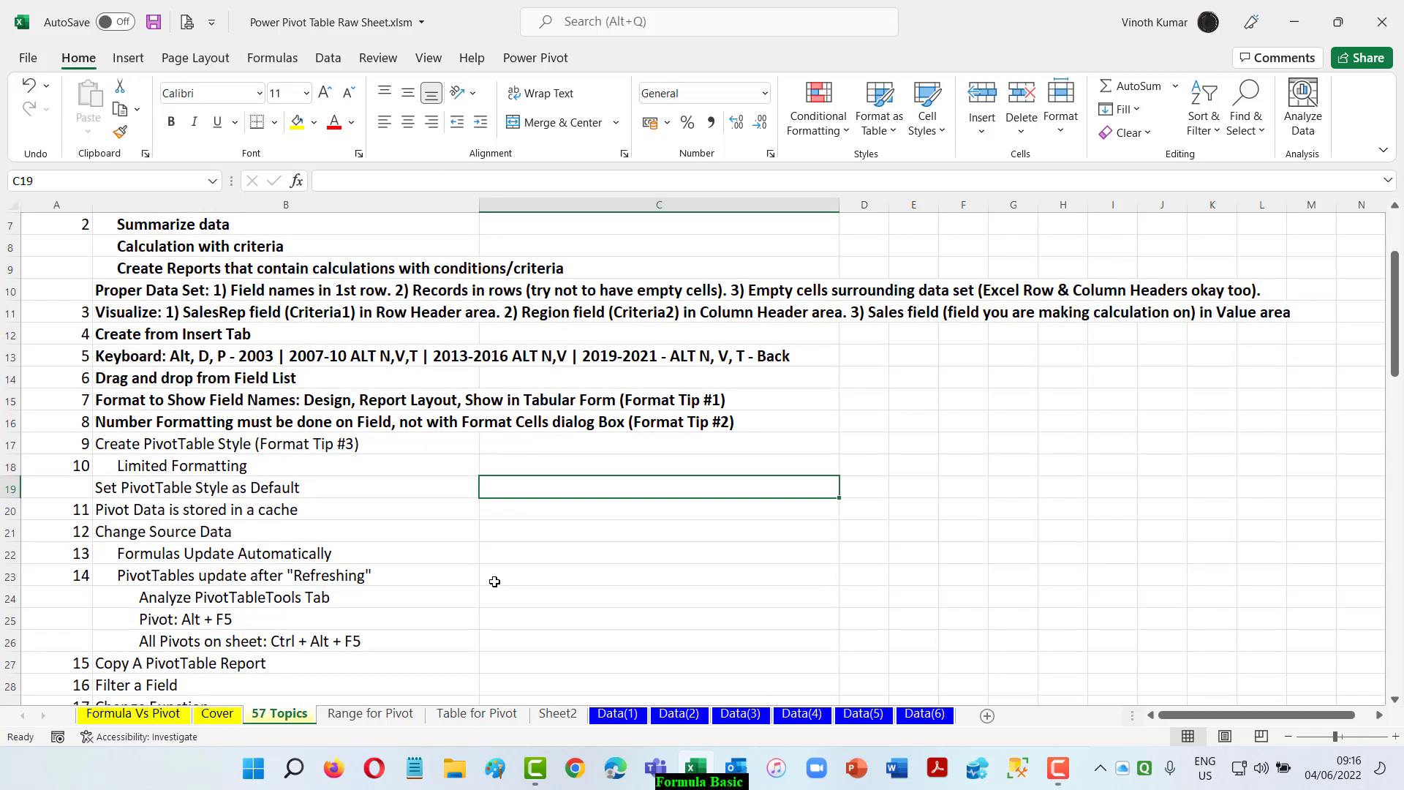
{"action": "left_click", "coordinate": [153, 516]}
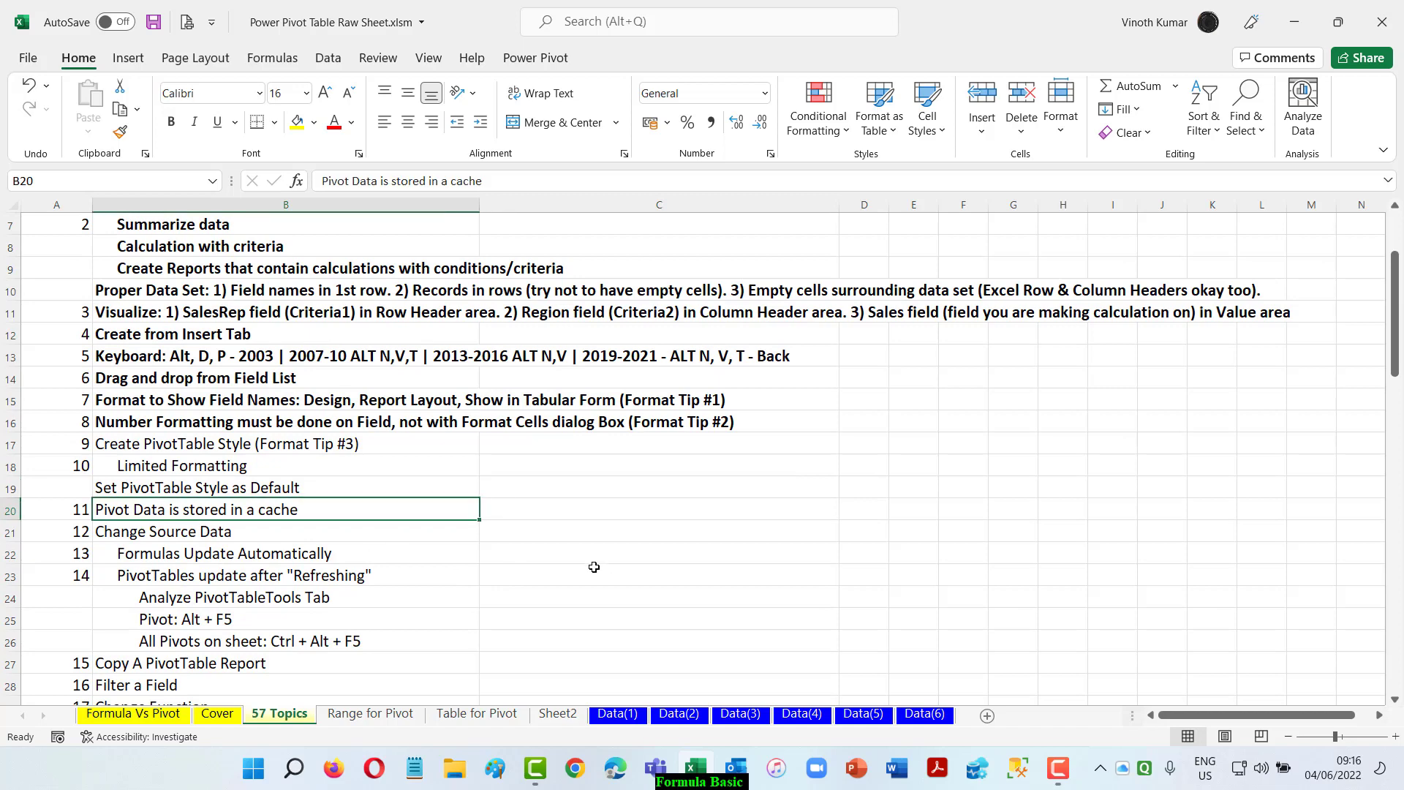
{"action": "scroll", "coordinate": [594, 567], "scroll_direction": "down", "scroll_amount": 2}
{"action": "left_click", "coordinate": [96, 406]}
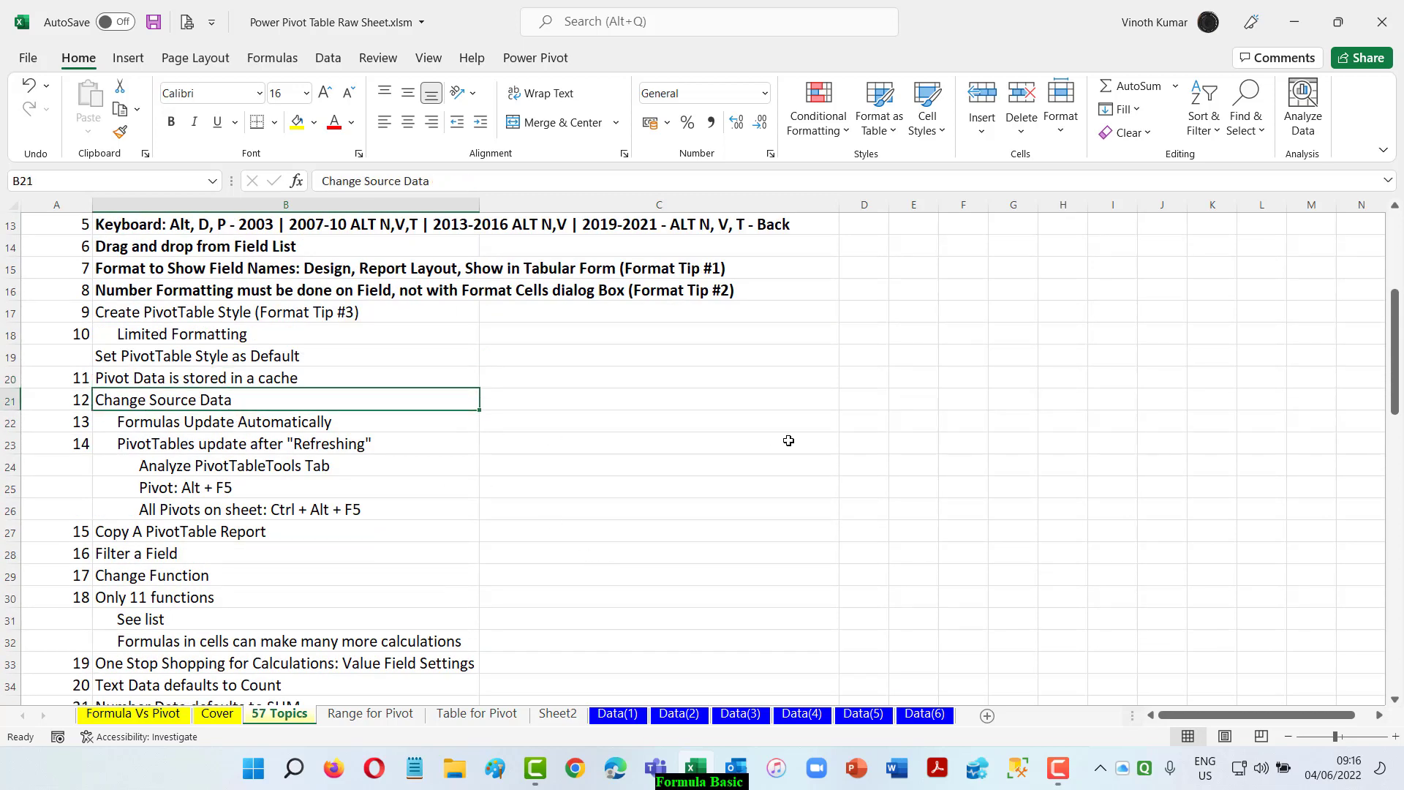
{"action": "key", "text": "ctrl+b"}
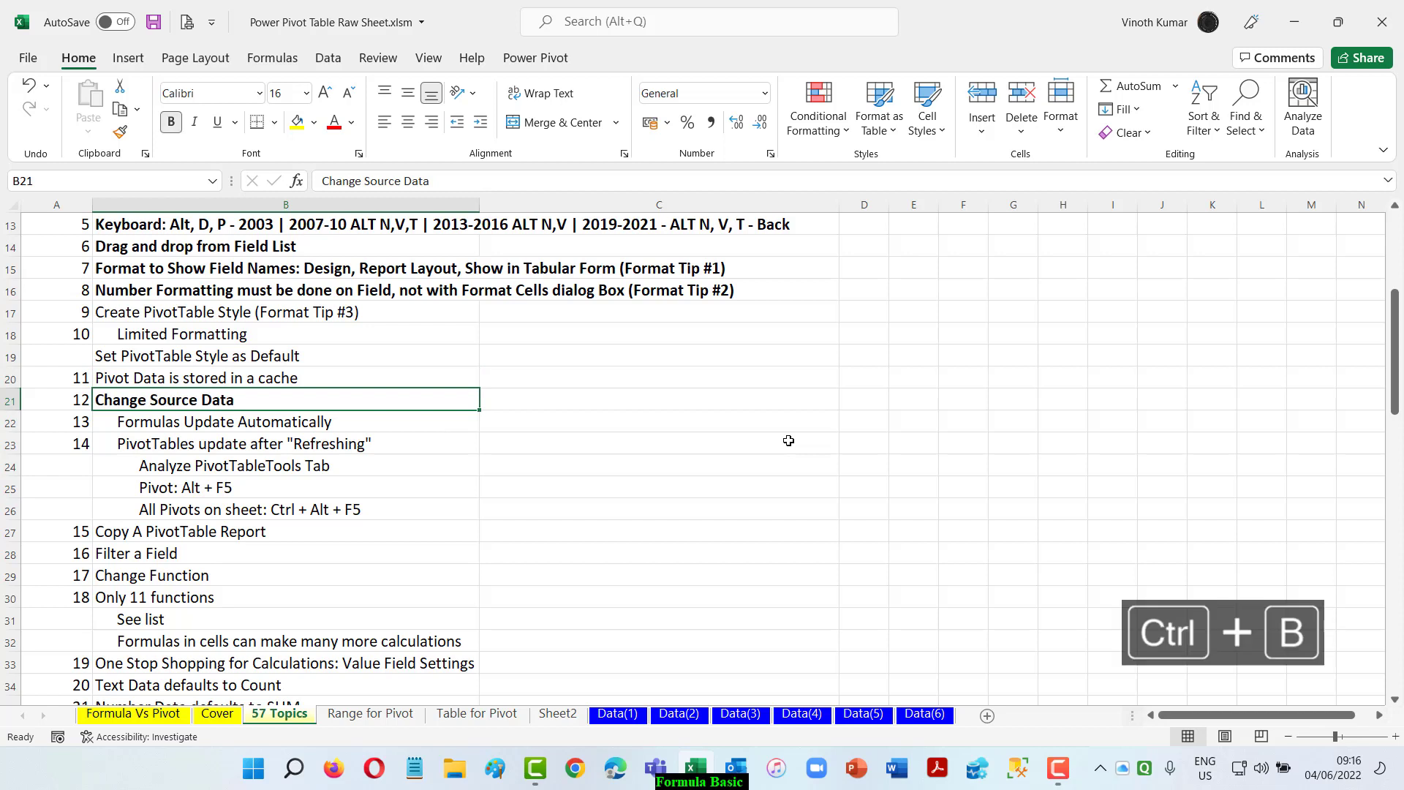
{"action": "left_click", "coordinate": [182, 430]}
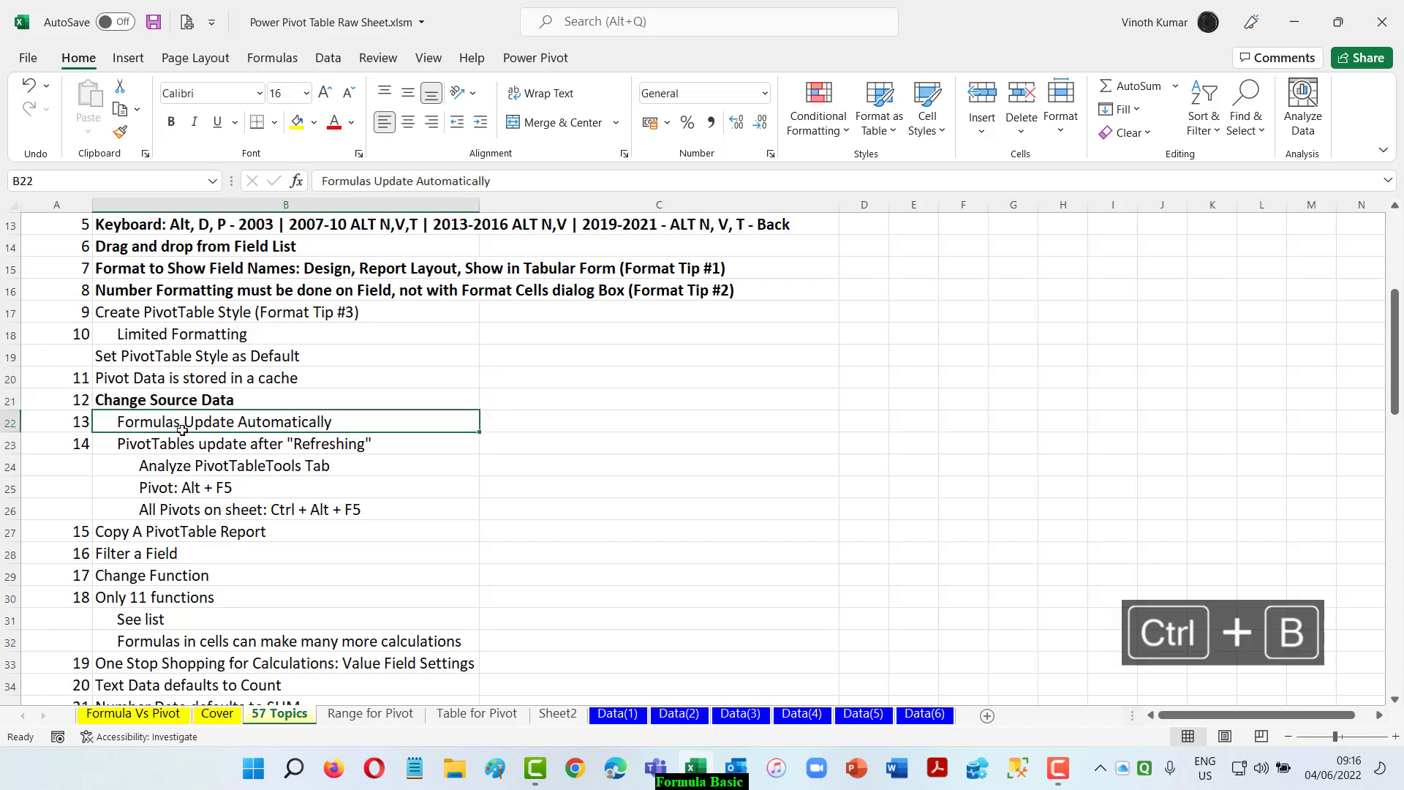
{"action": "left_click", "coordinate": [204, 444]}
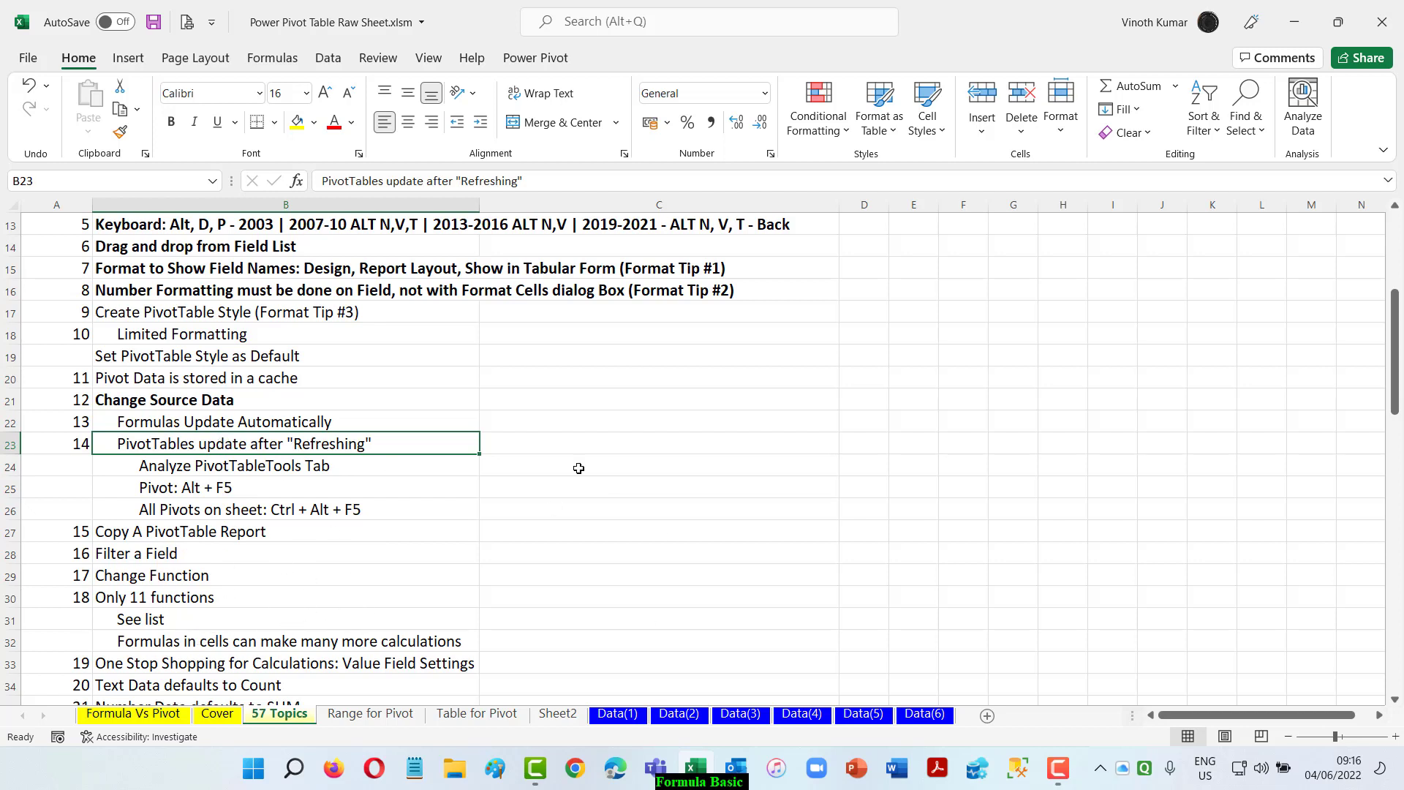
{"action": "scroll", "coordinate": [650, 549], "scroll_direction": "down", "scroll_amount": 1}
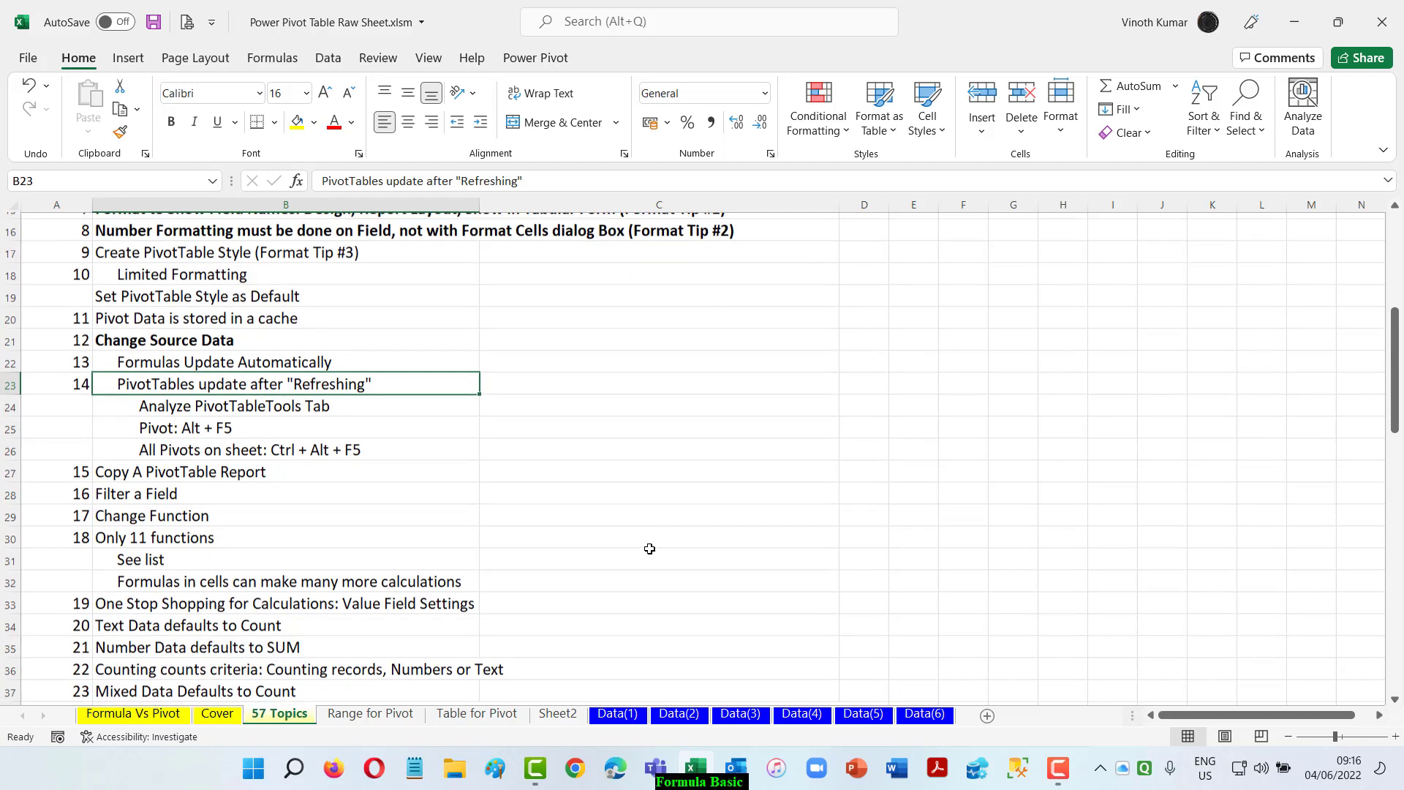